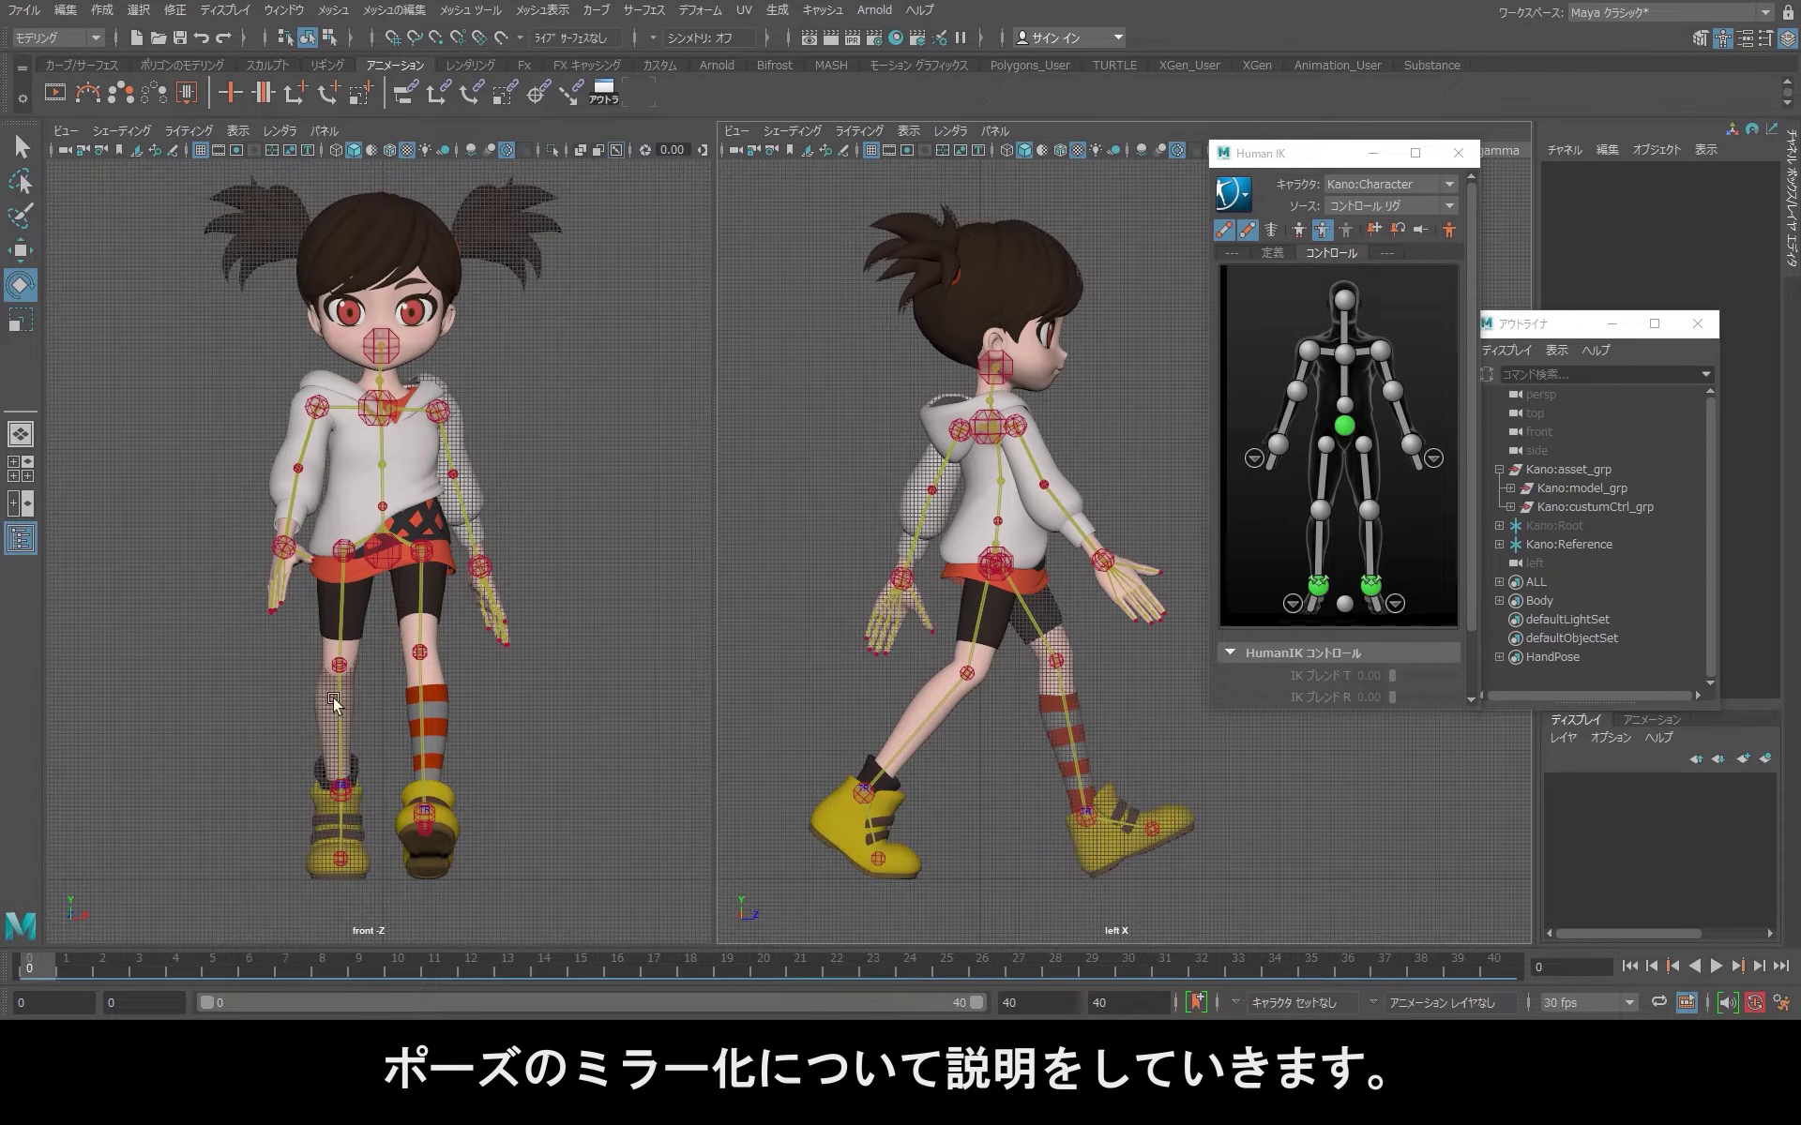
Step: Select the hips effector at frame 20 with Move, then select Kano:model_grp and custumCtrl_grp
left_click(368, 563)
mouse_move(66, 968)
left_mouse_down()
mouse_move(1519, 966)
mouse_move(760, 974)
left_mouse_up()
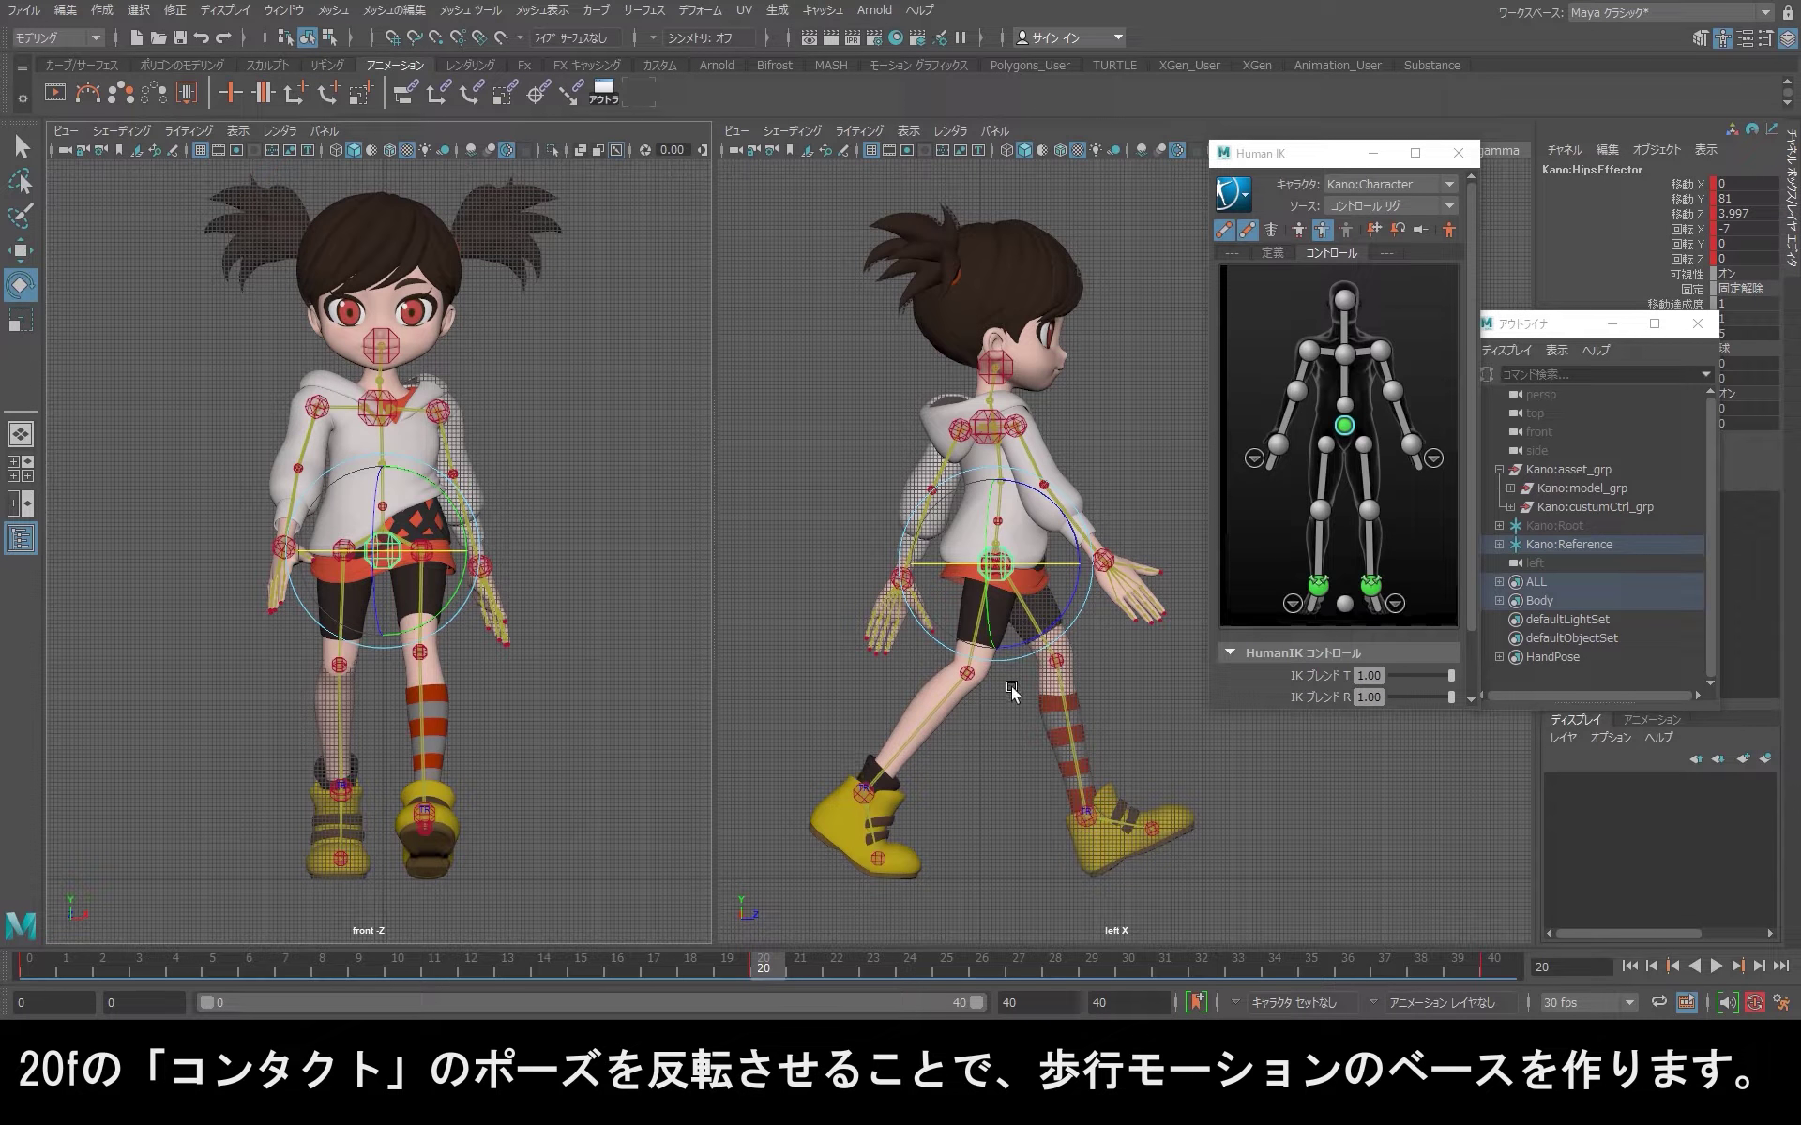
key("w")
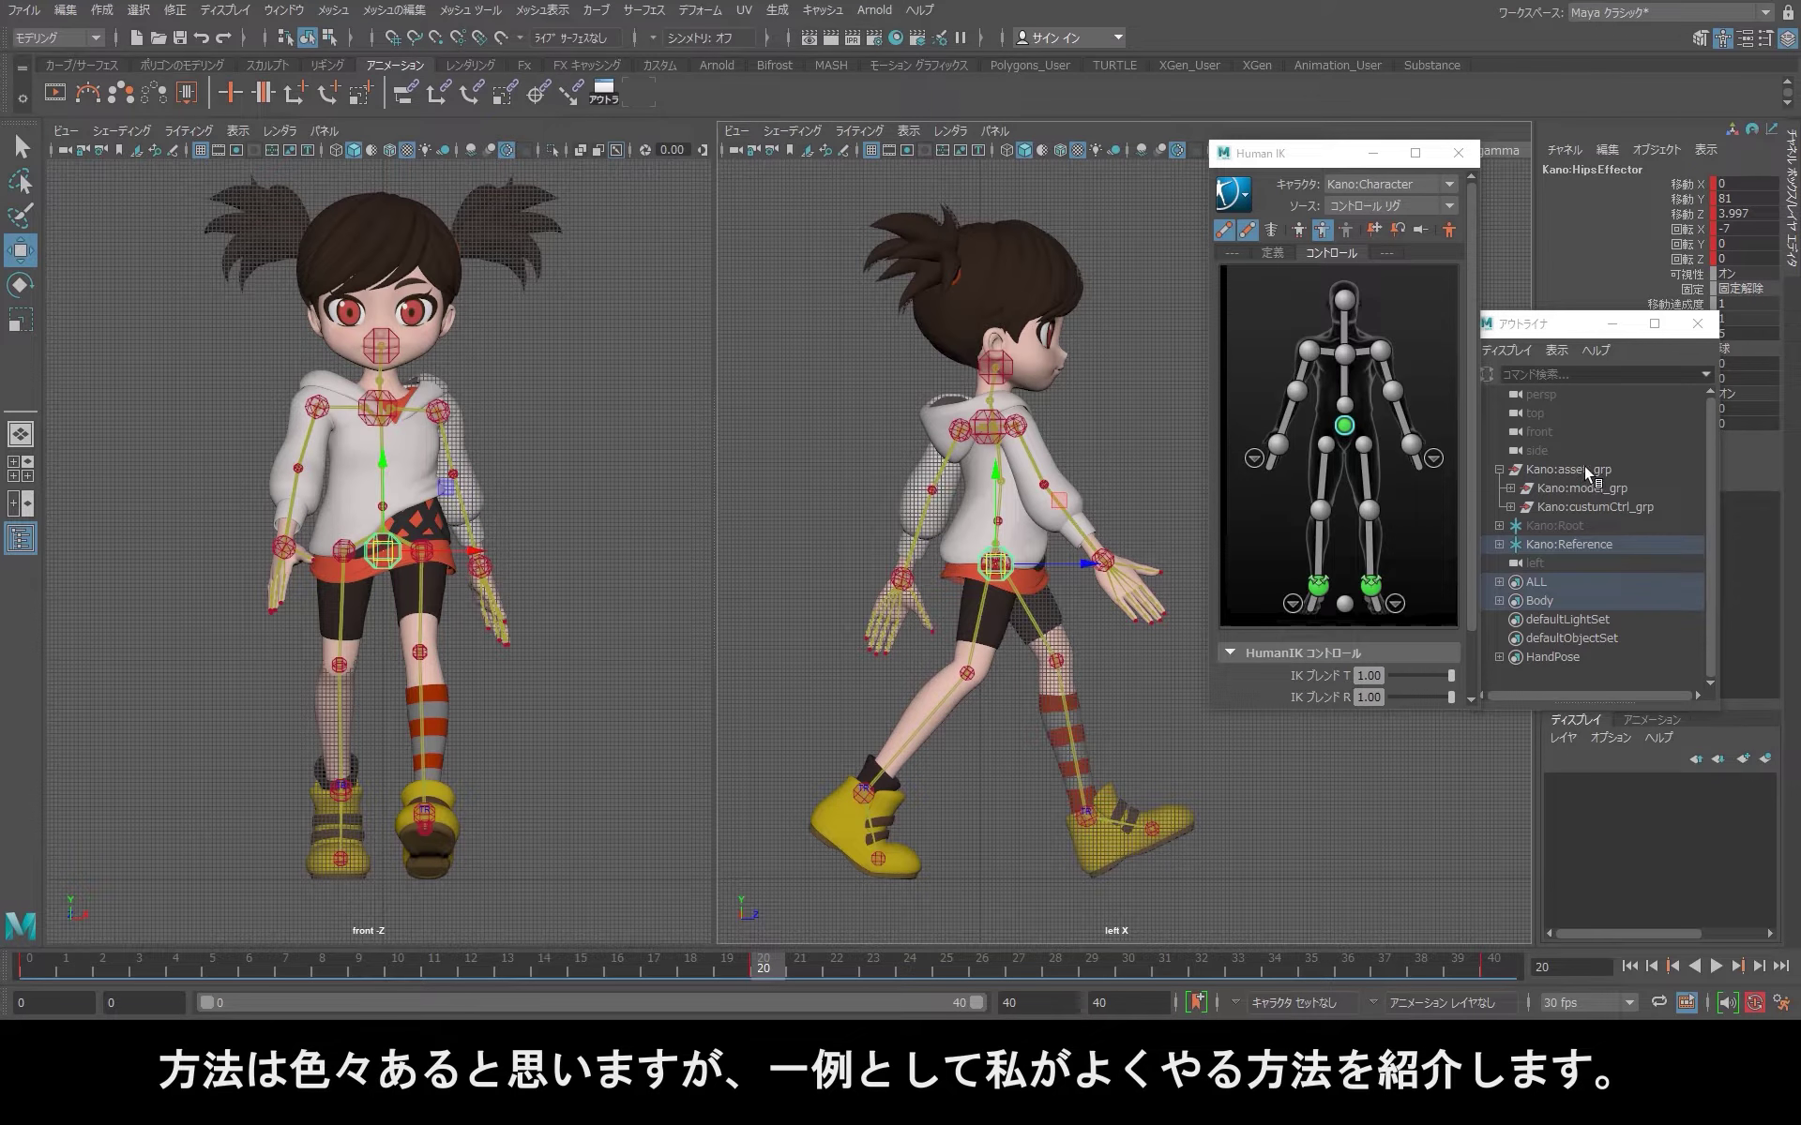
left_click_drag(1584, 488, 1598, 504)
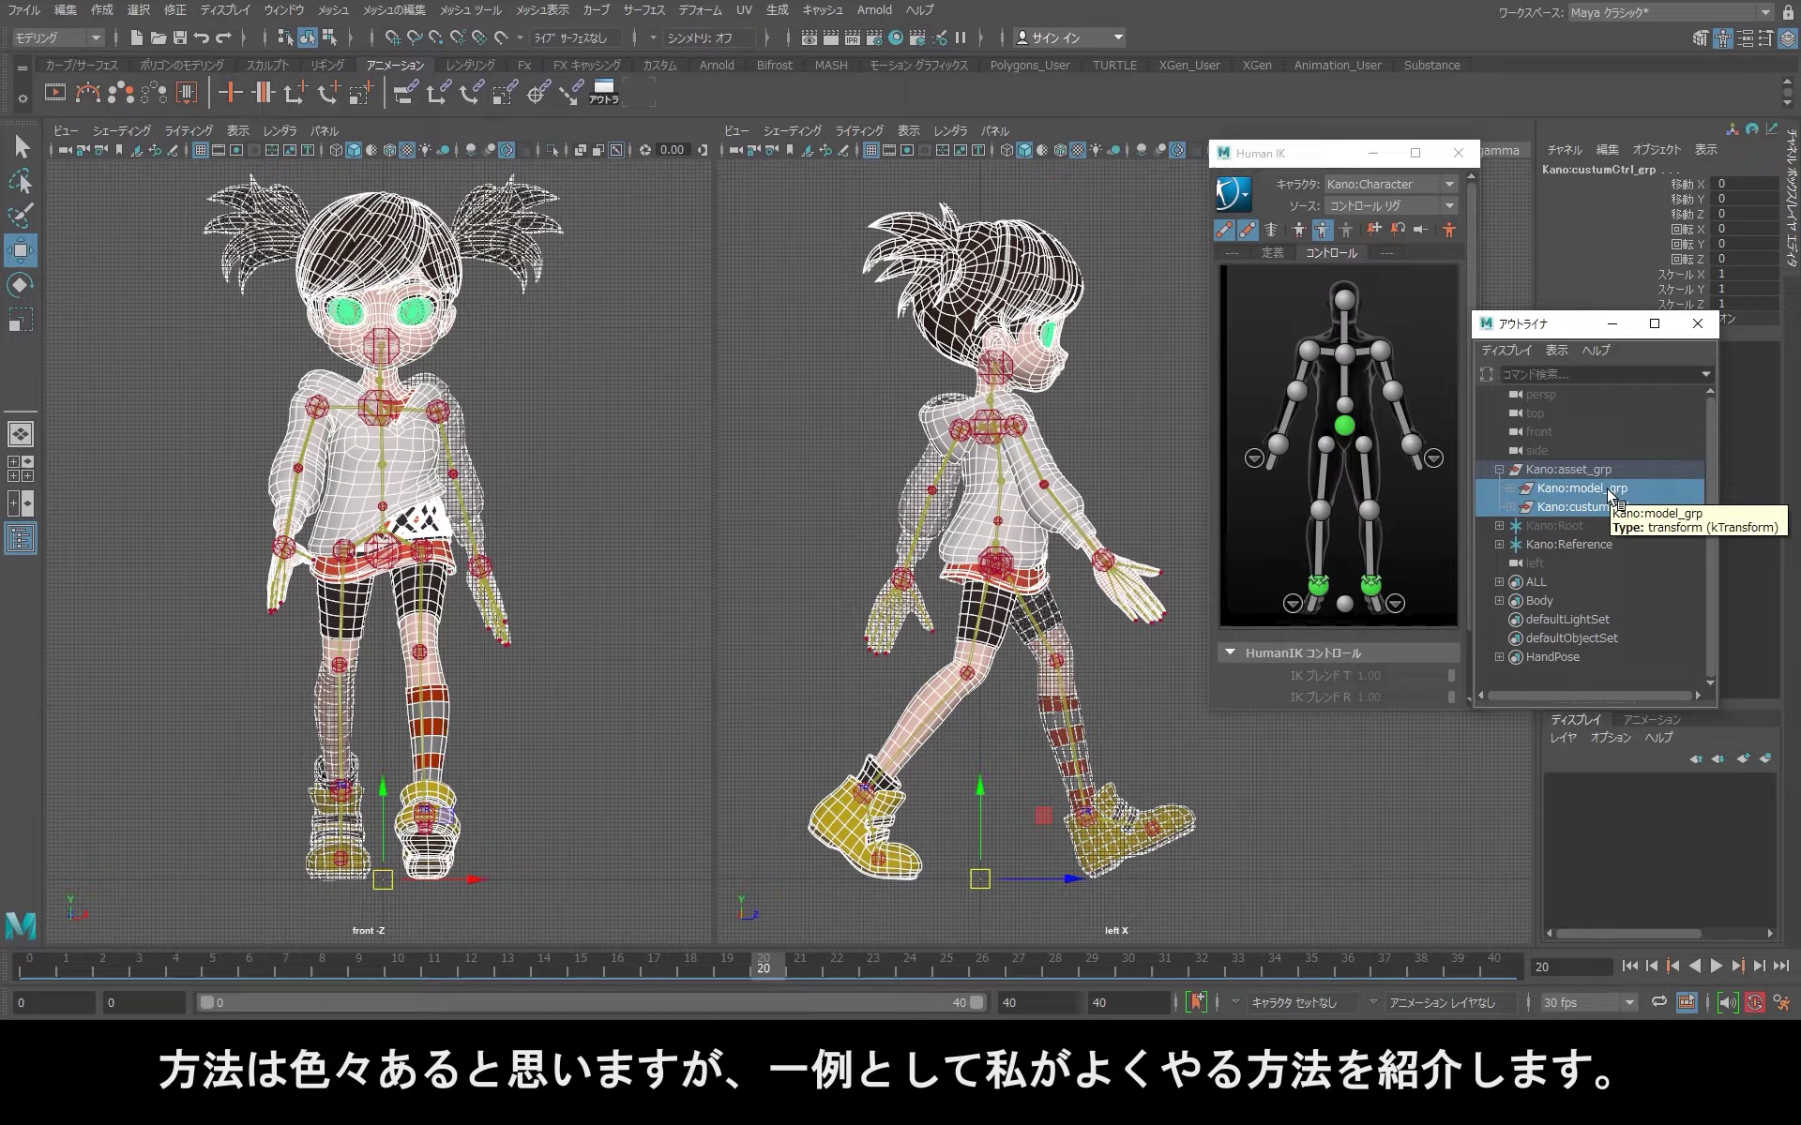
Step: Duplicate the model and control groups, unparent them, and place them on templated layer1
key("ctrl+d")
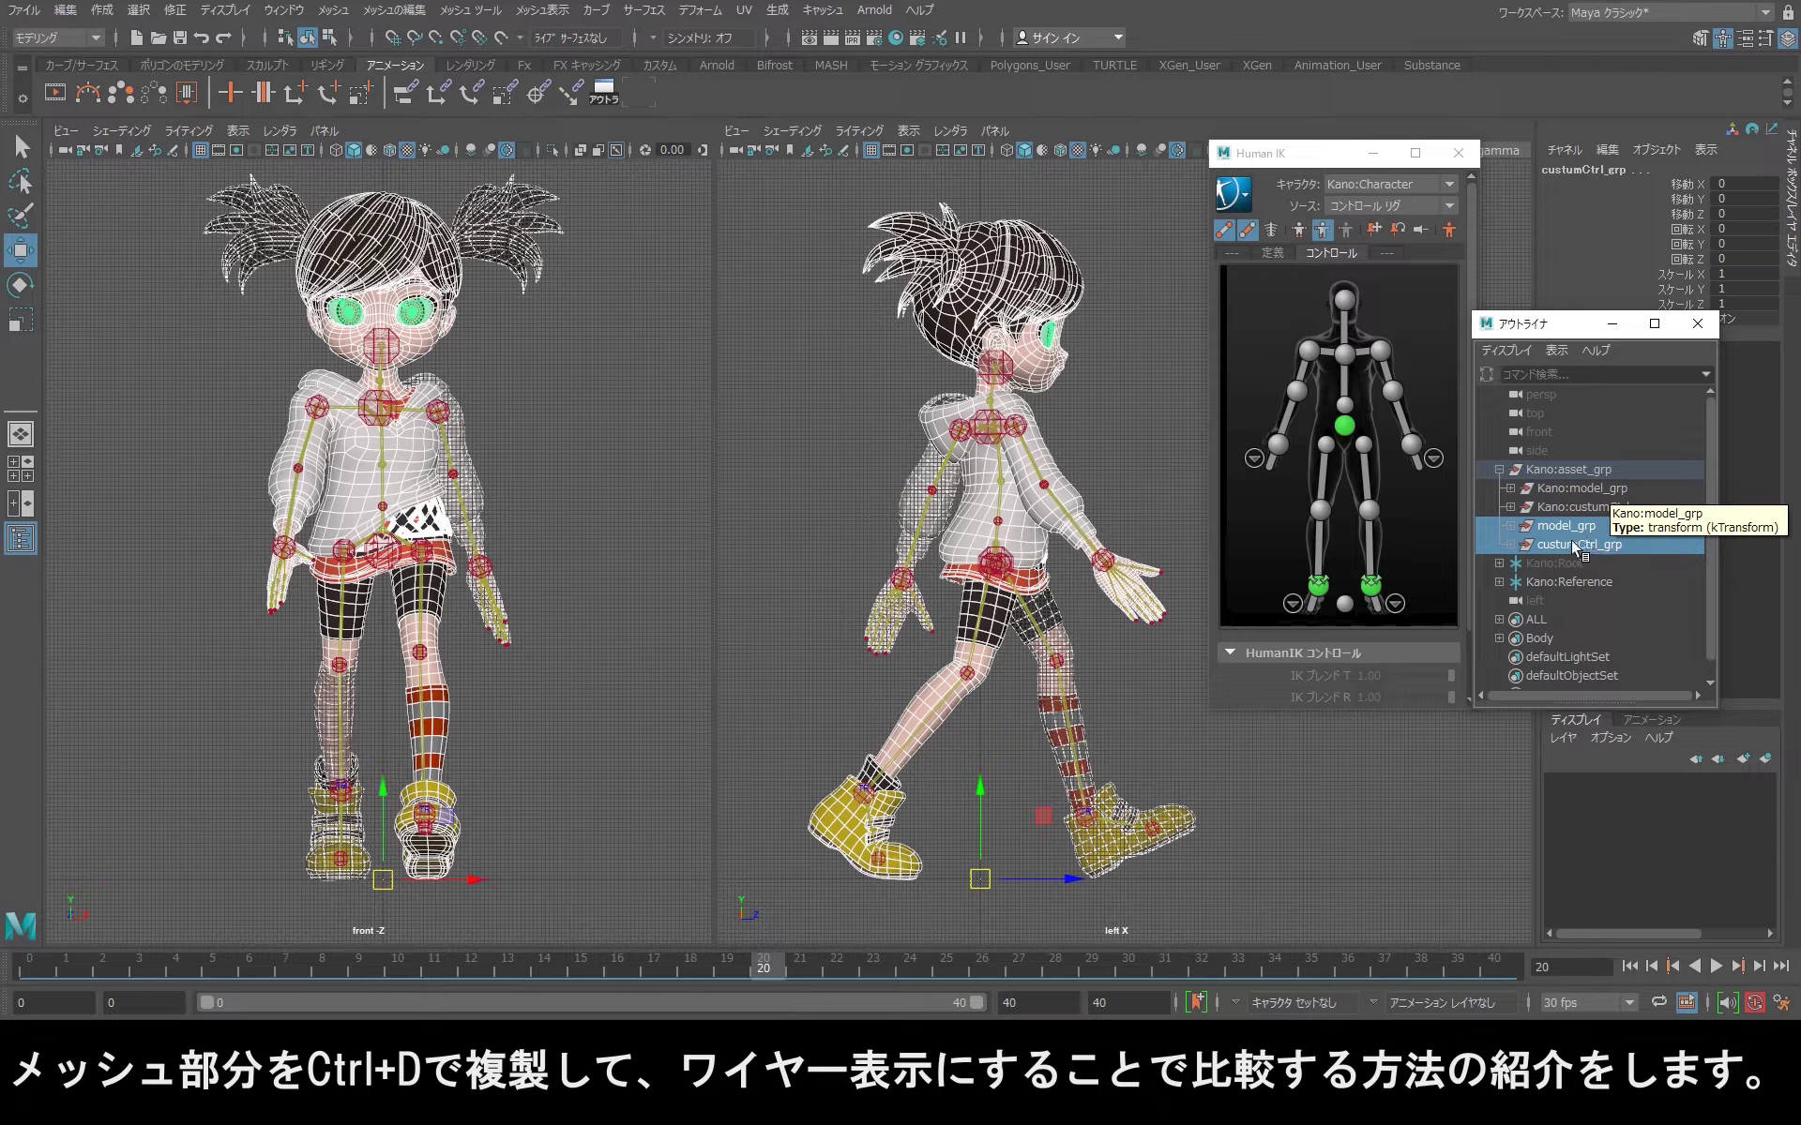
middle_click_drag(1575, 549, 1566, 441)
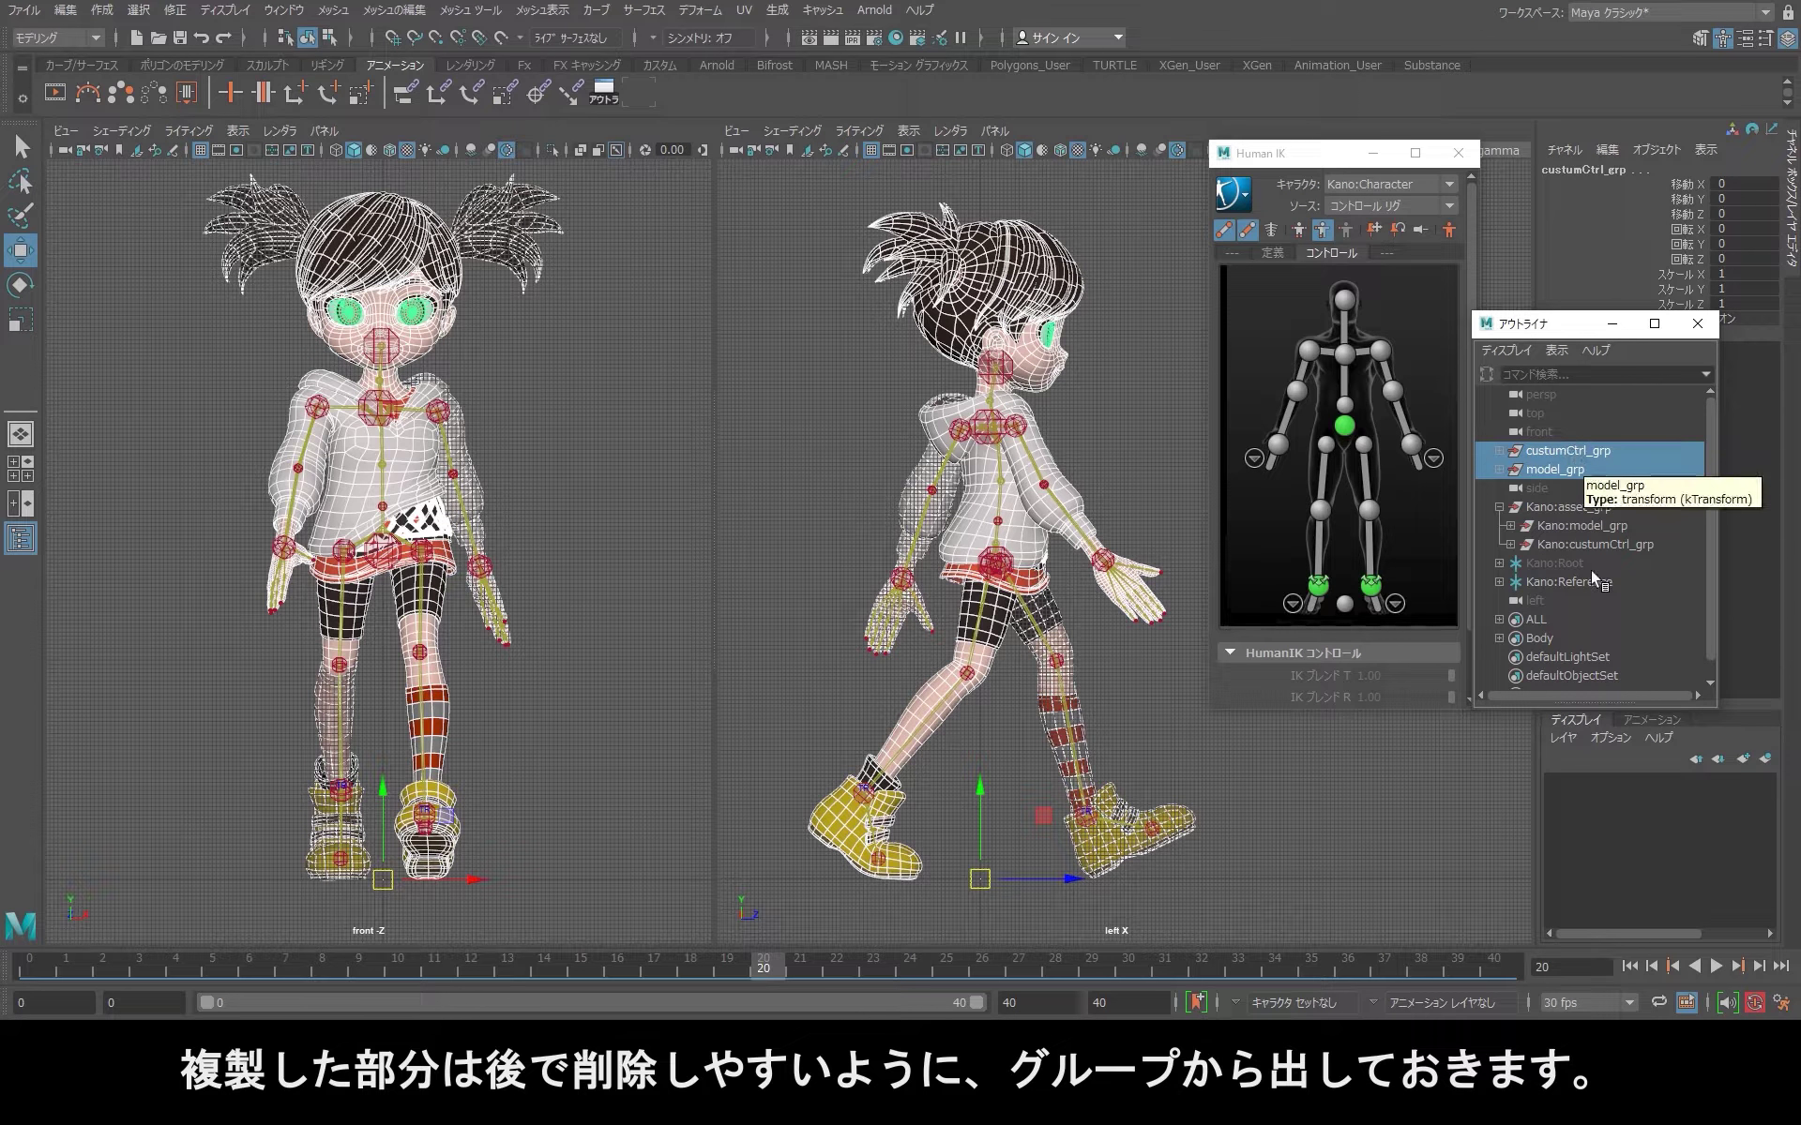
left_click(1767, 760)
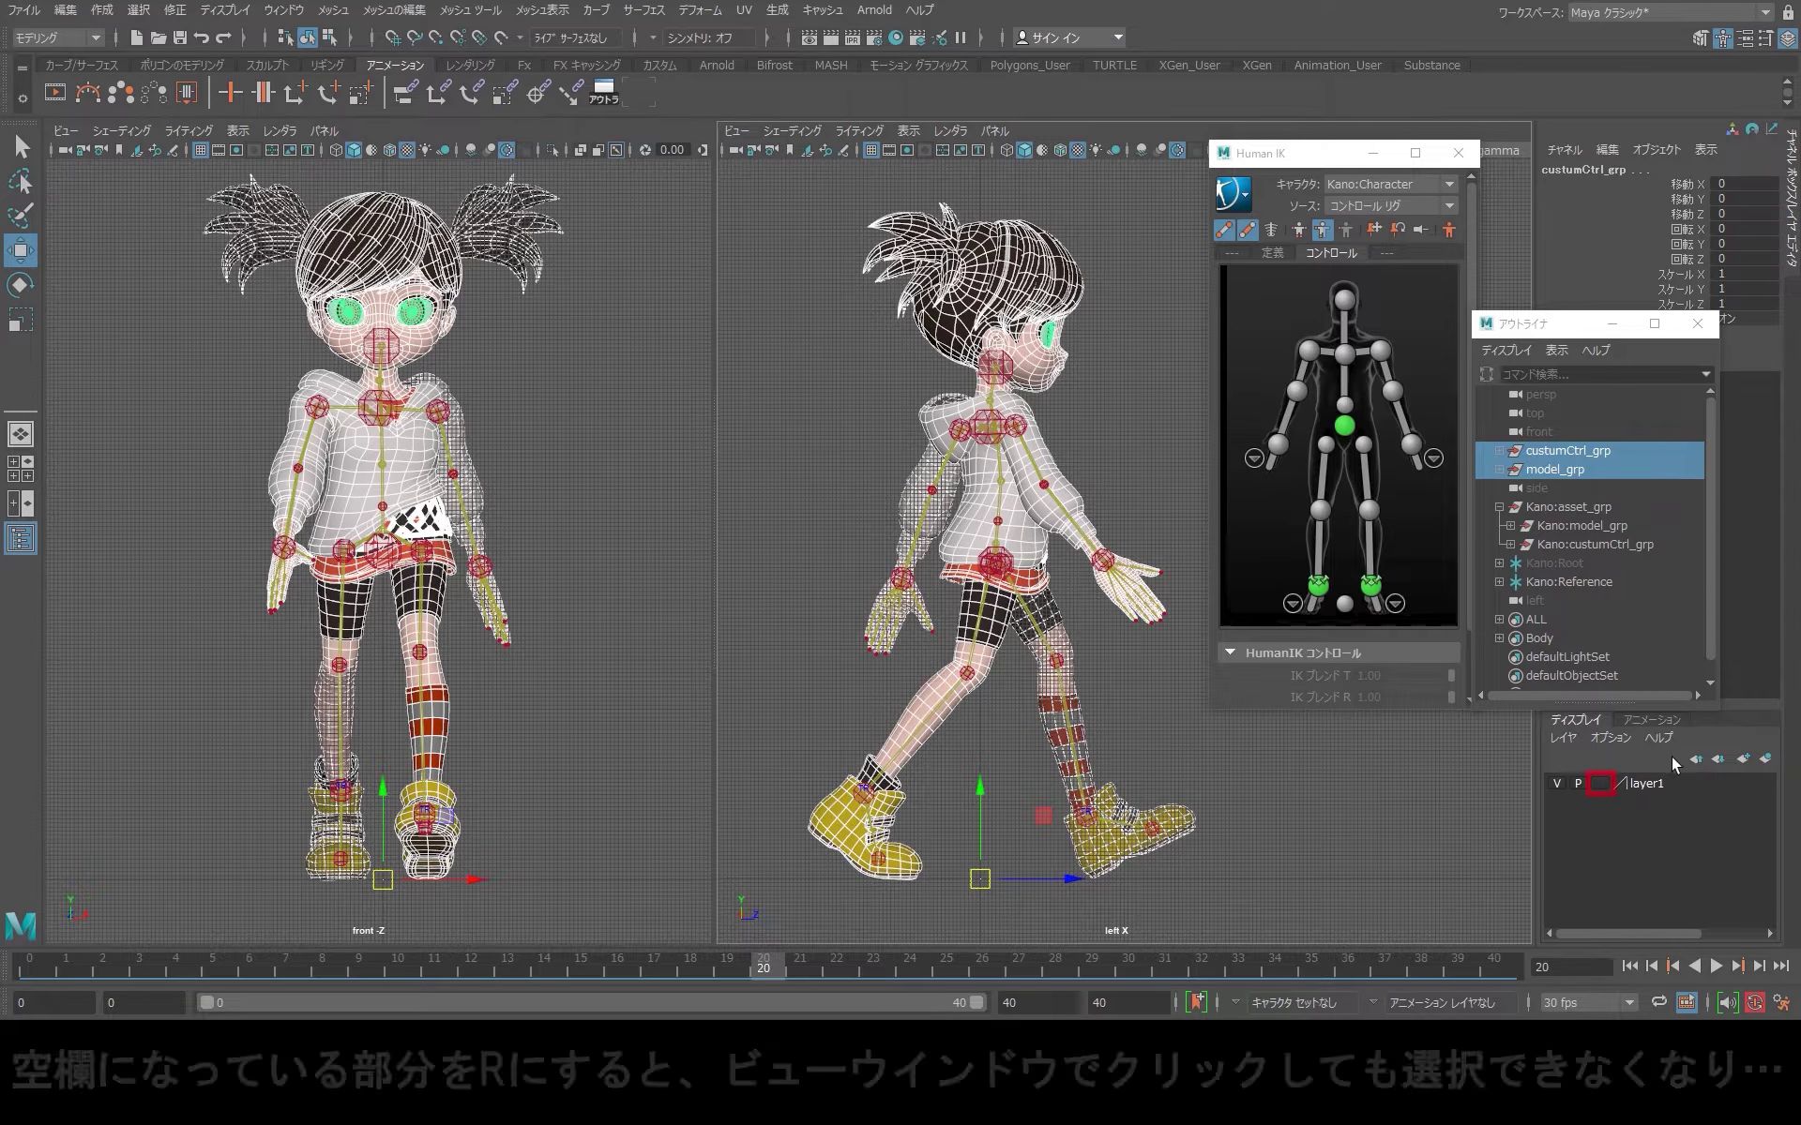
left_click(1601, 784)
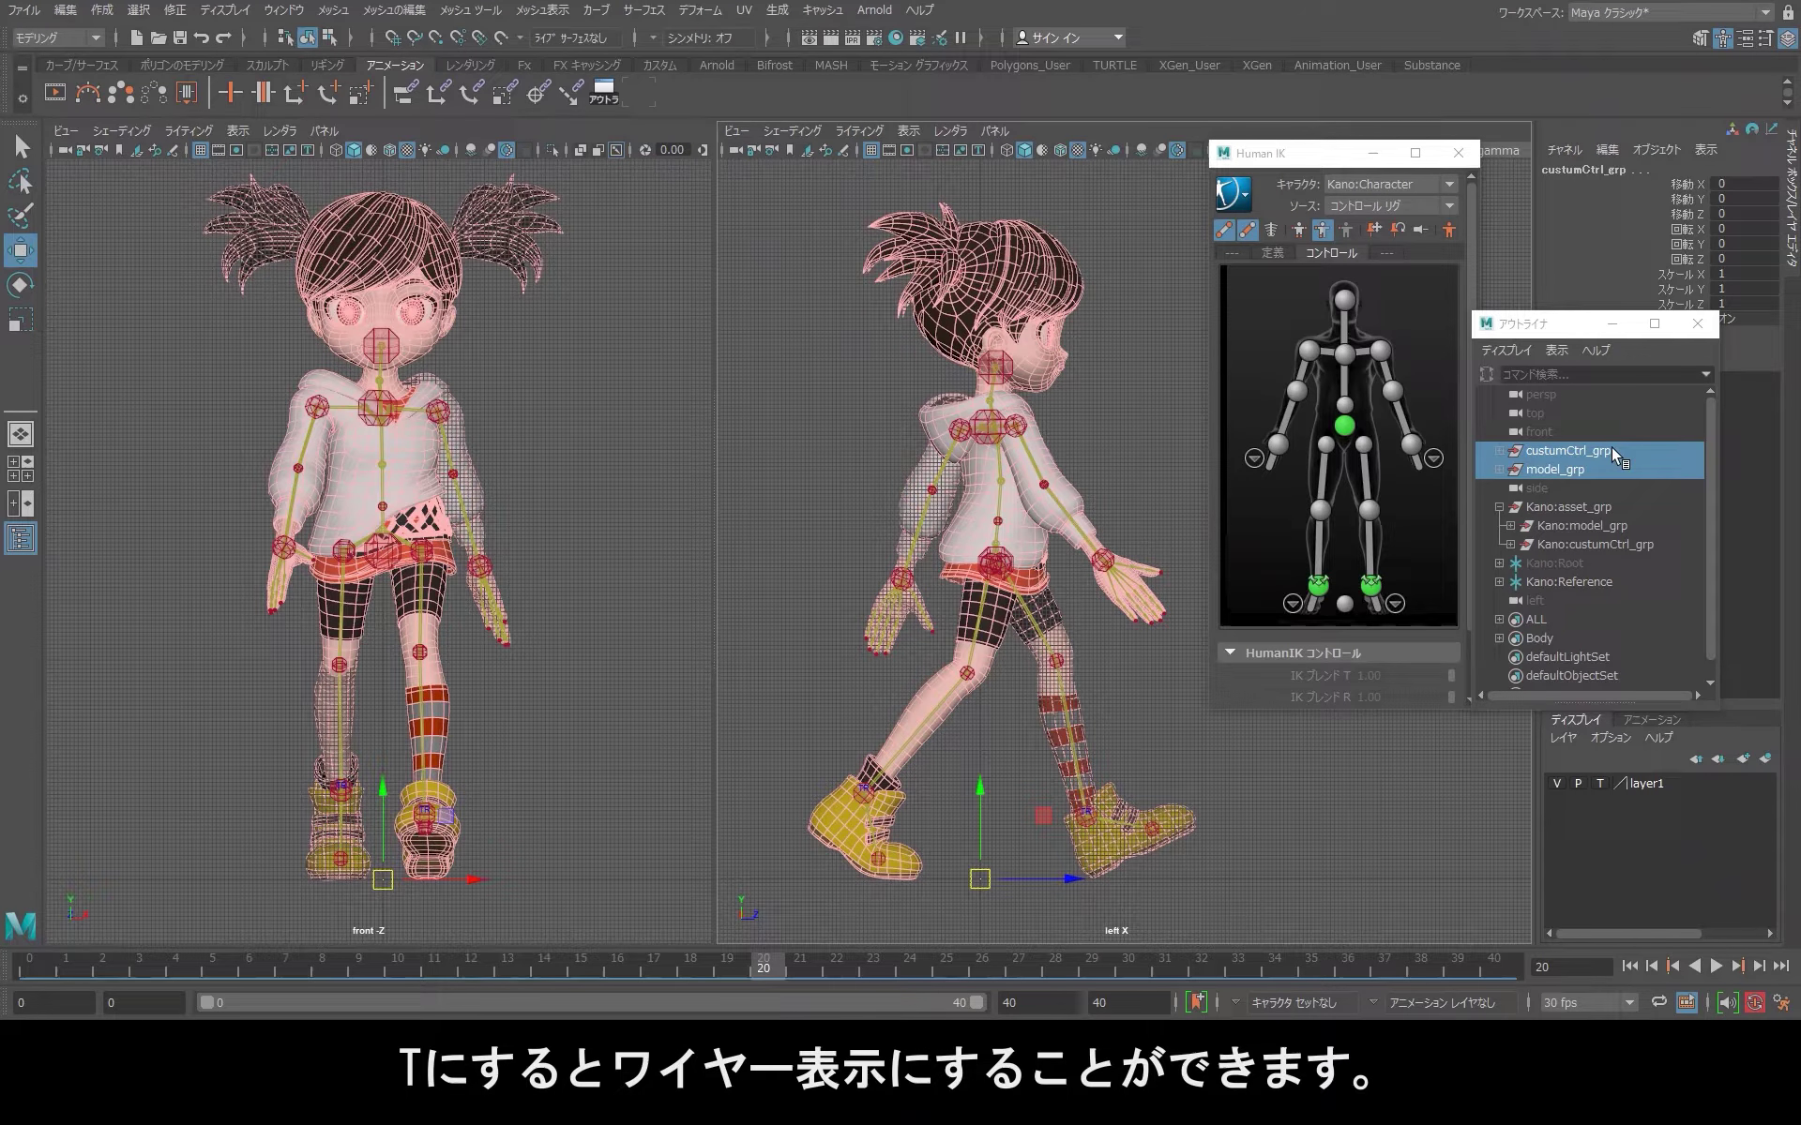
left_click(1596, 465, "shift")
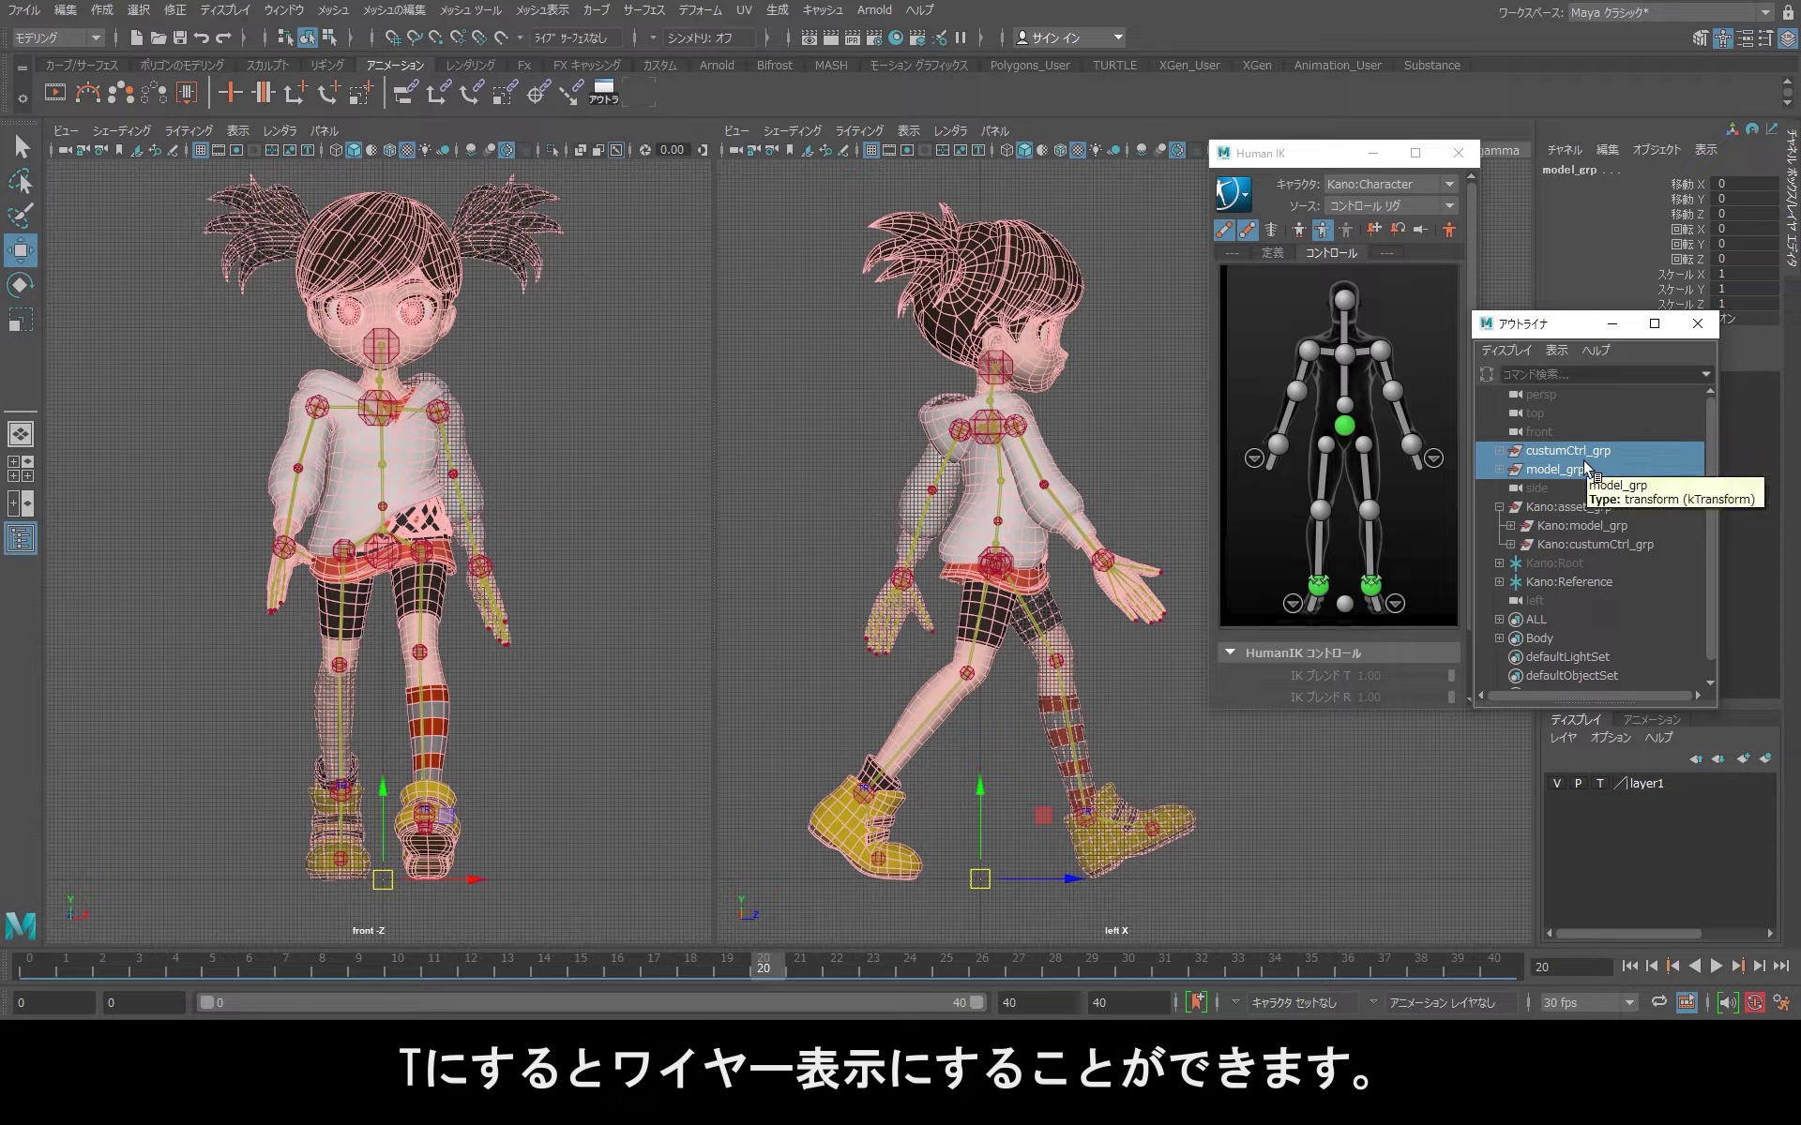
left_click(1348, 606)
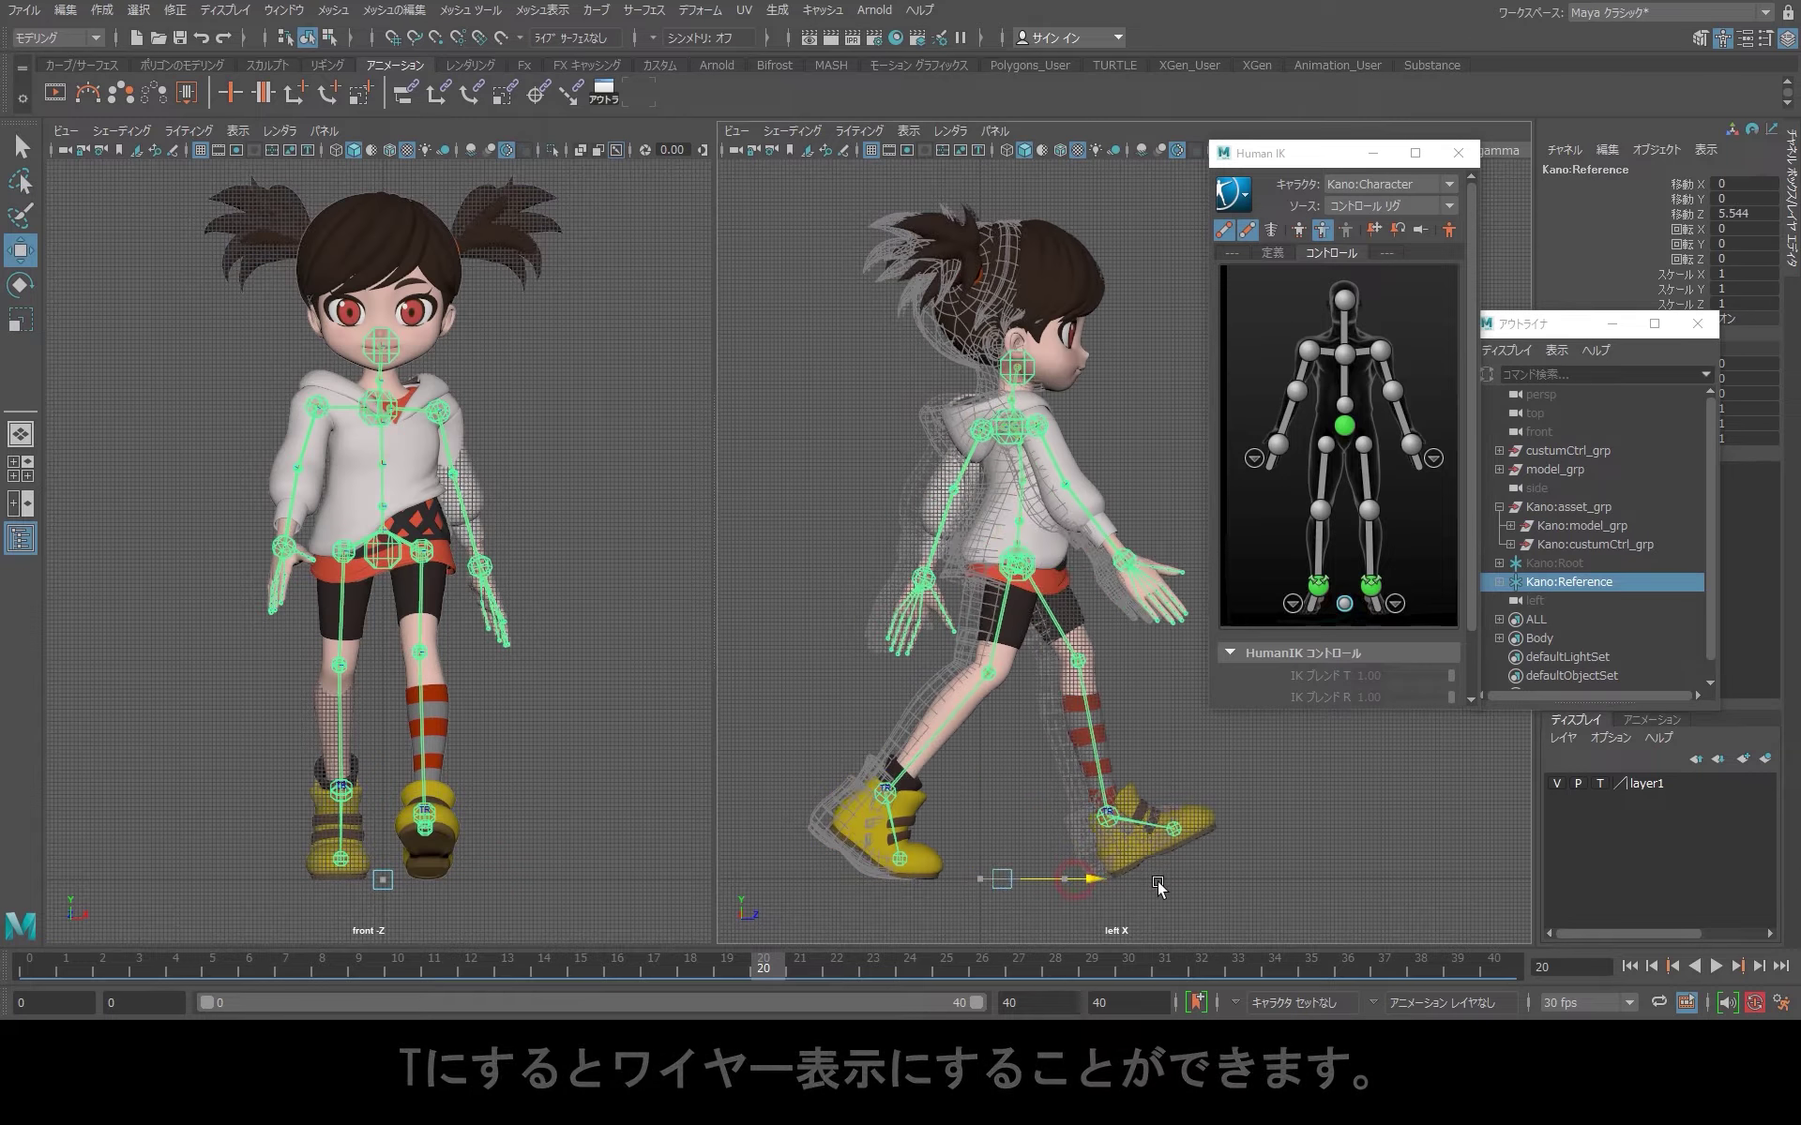
Step: Slide the Reference control along X to compare the character against its wireframe copy
left_click_drag(469, 880, 576, 901)
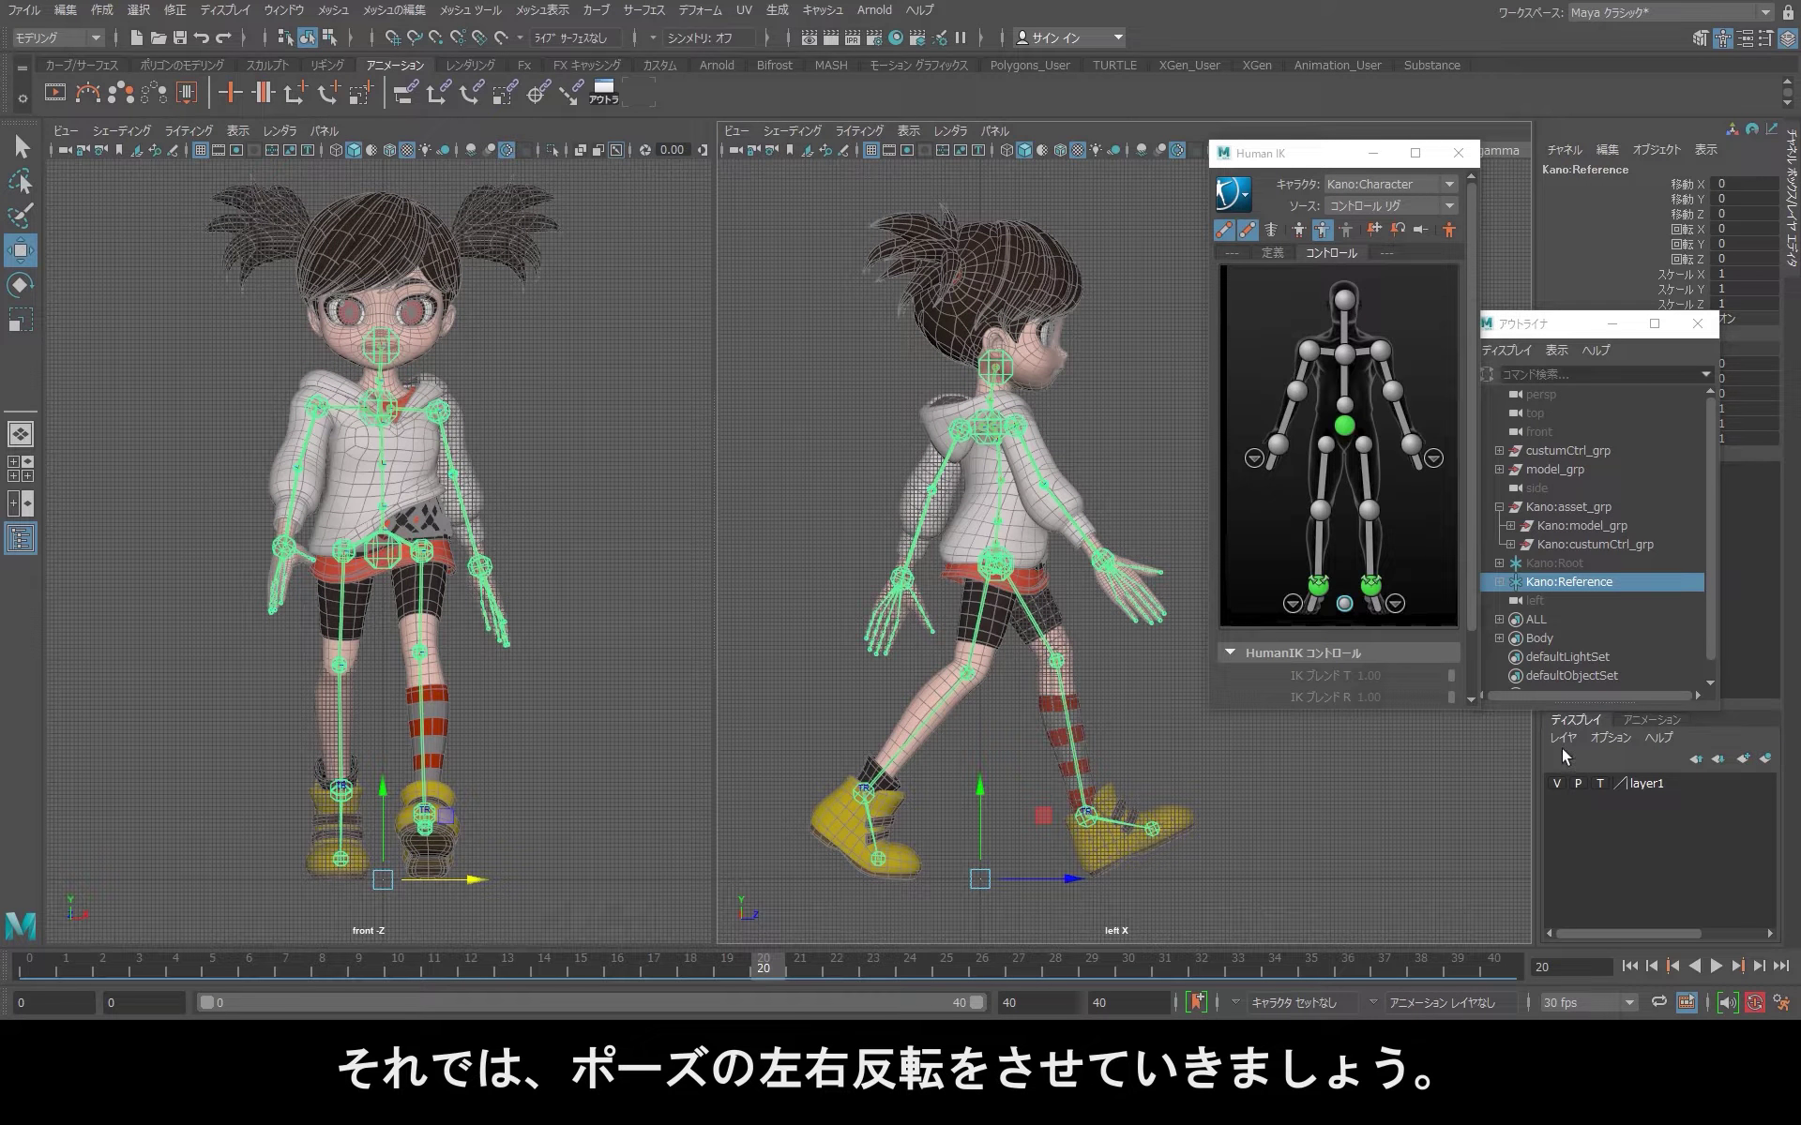
Step: Try setting the hips effector's Rotate X to 7, then restore its original -7
left_click(1344, 425)
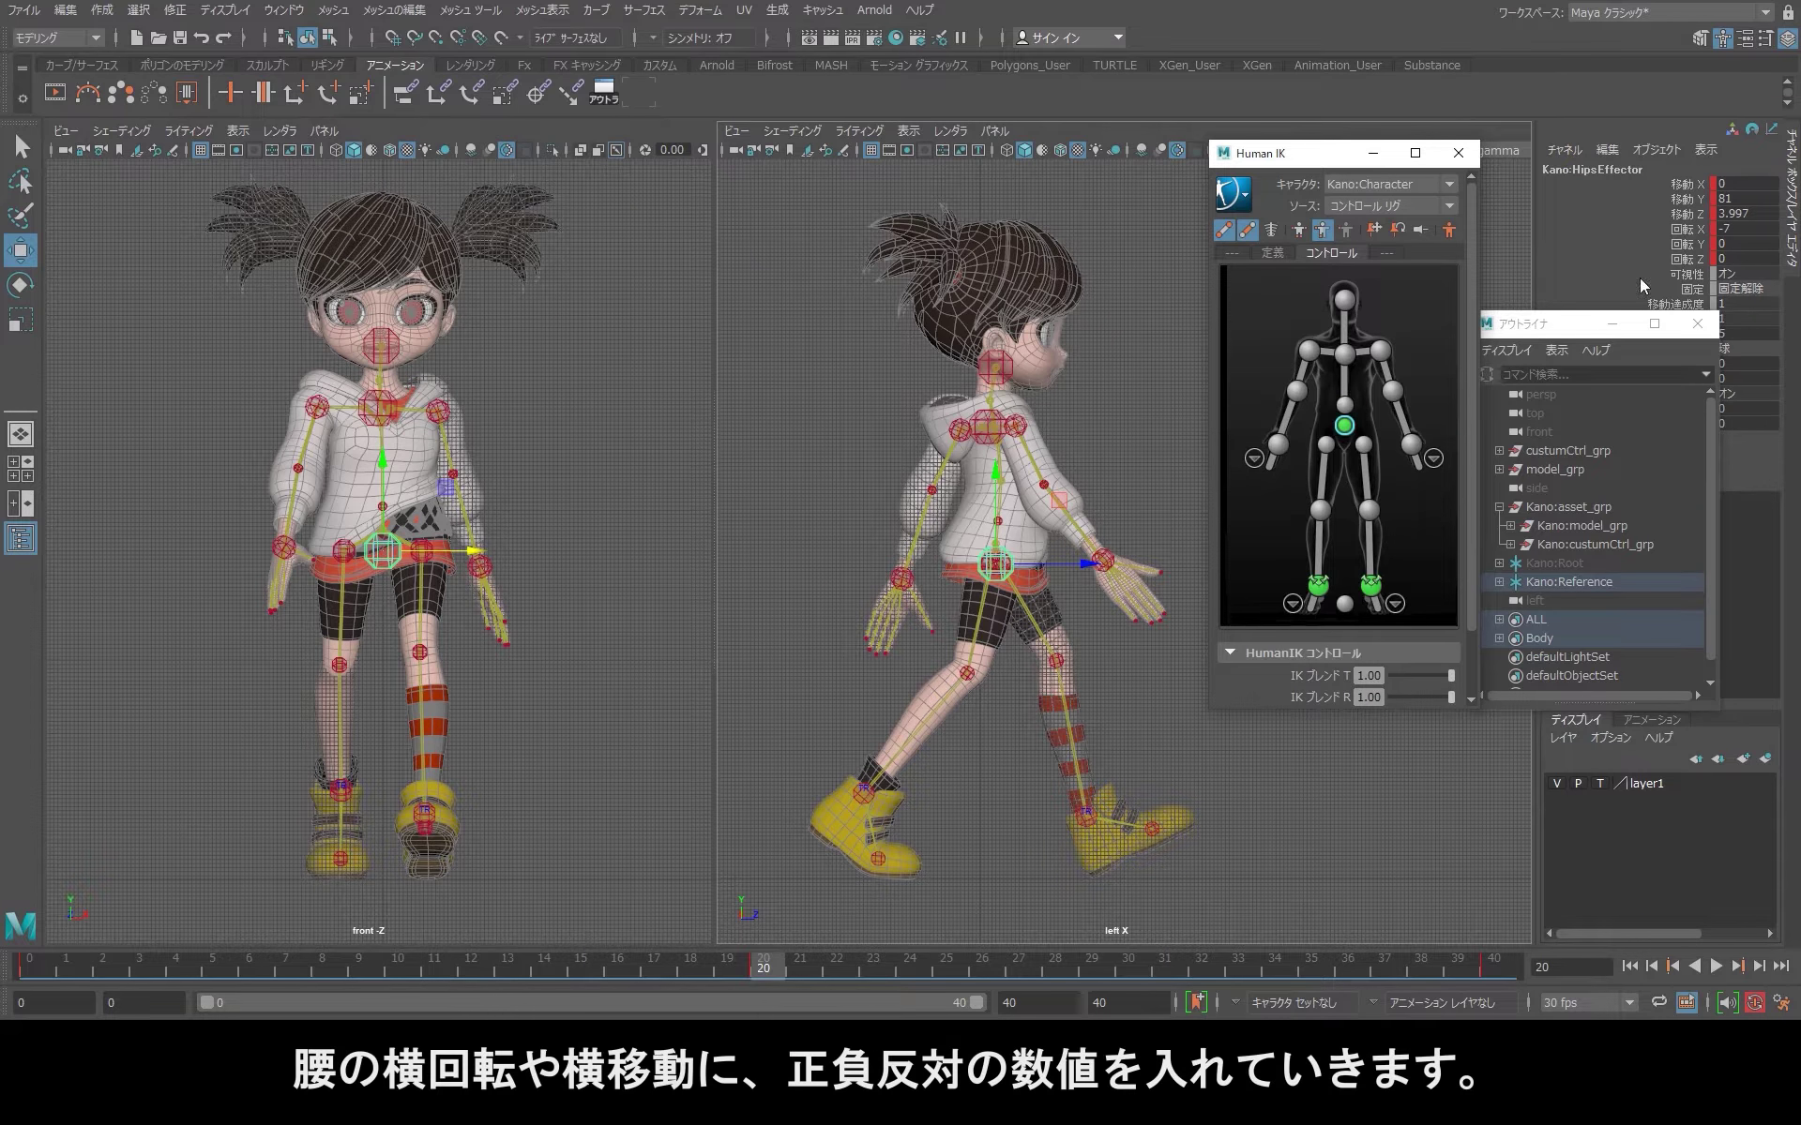
left_click(1688, 229)
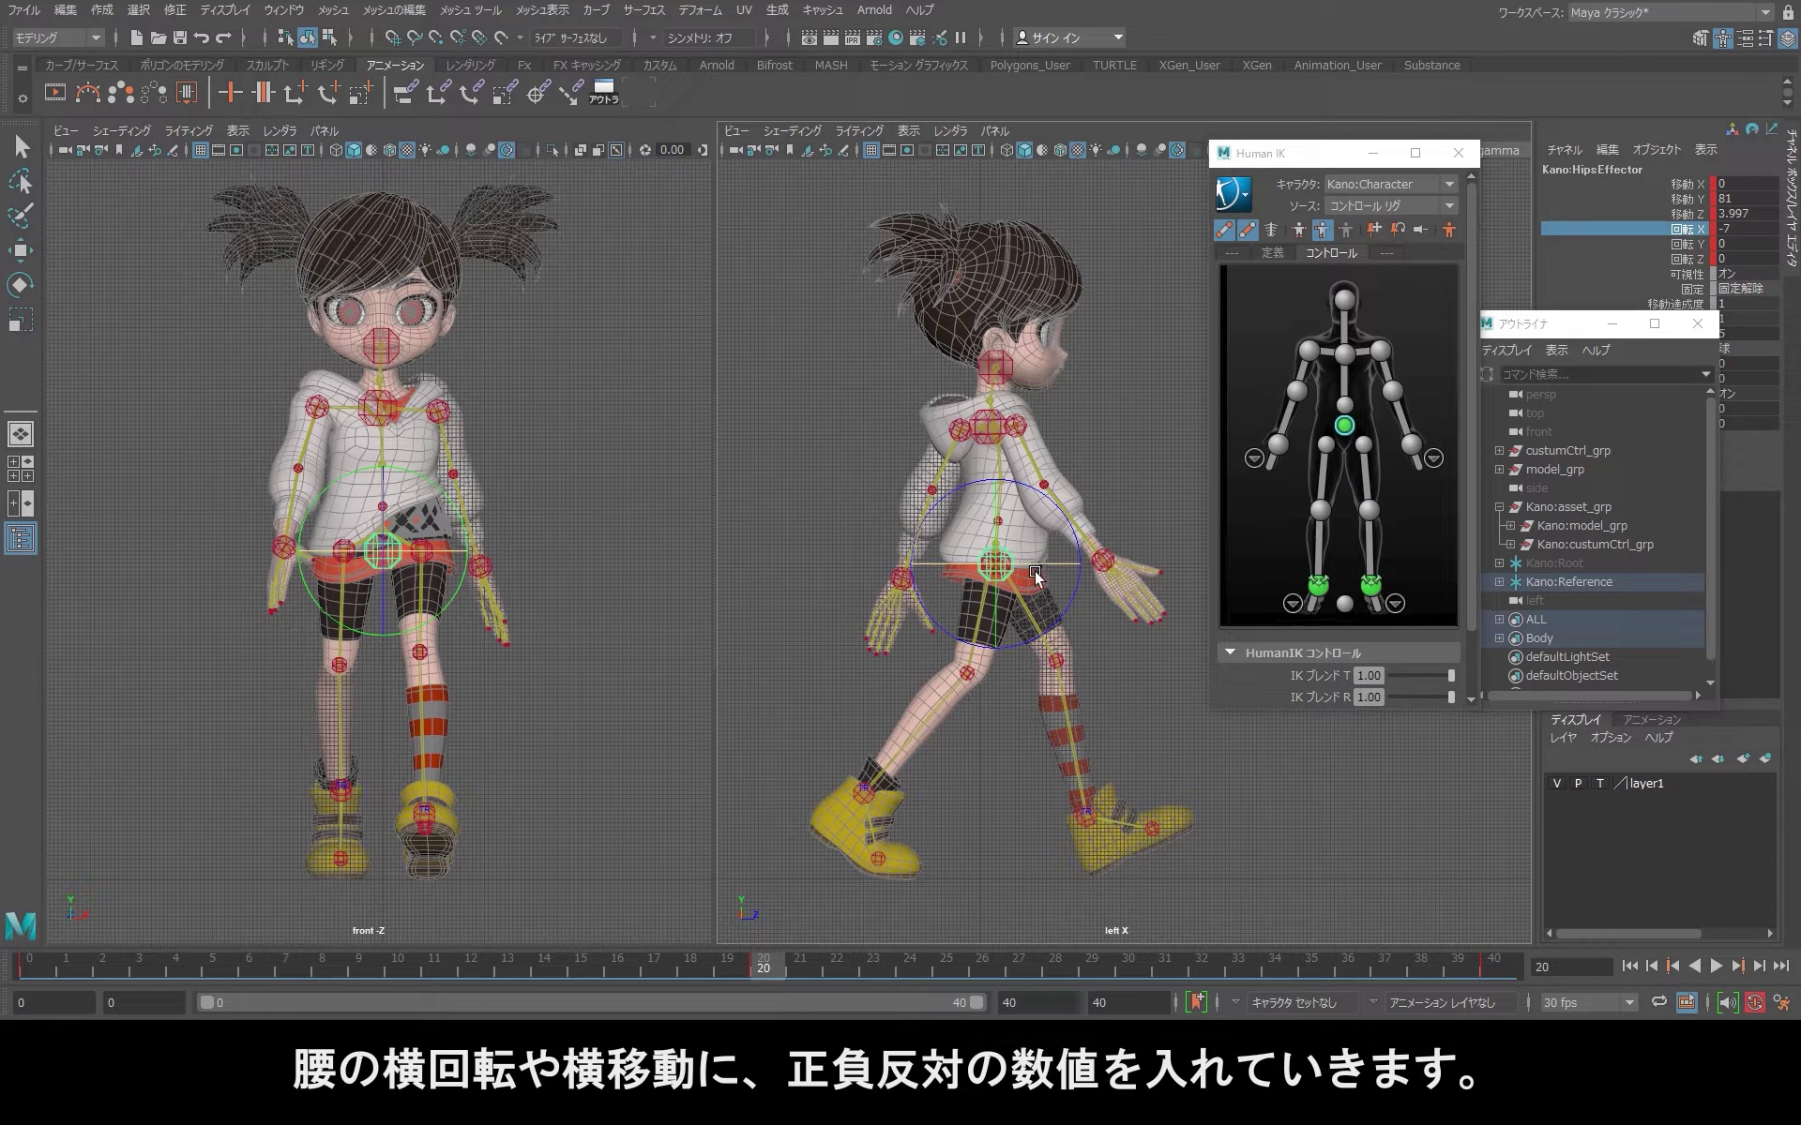
key("e")
left_click(1725, 228)
type("7")
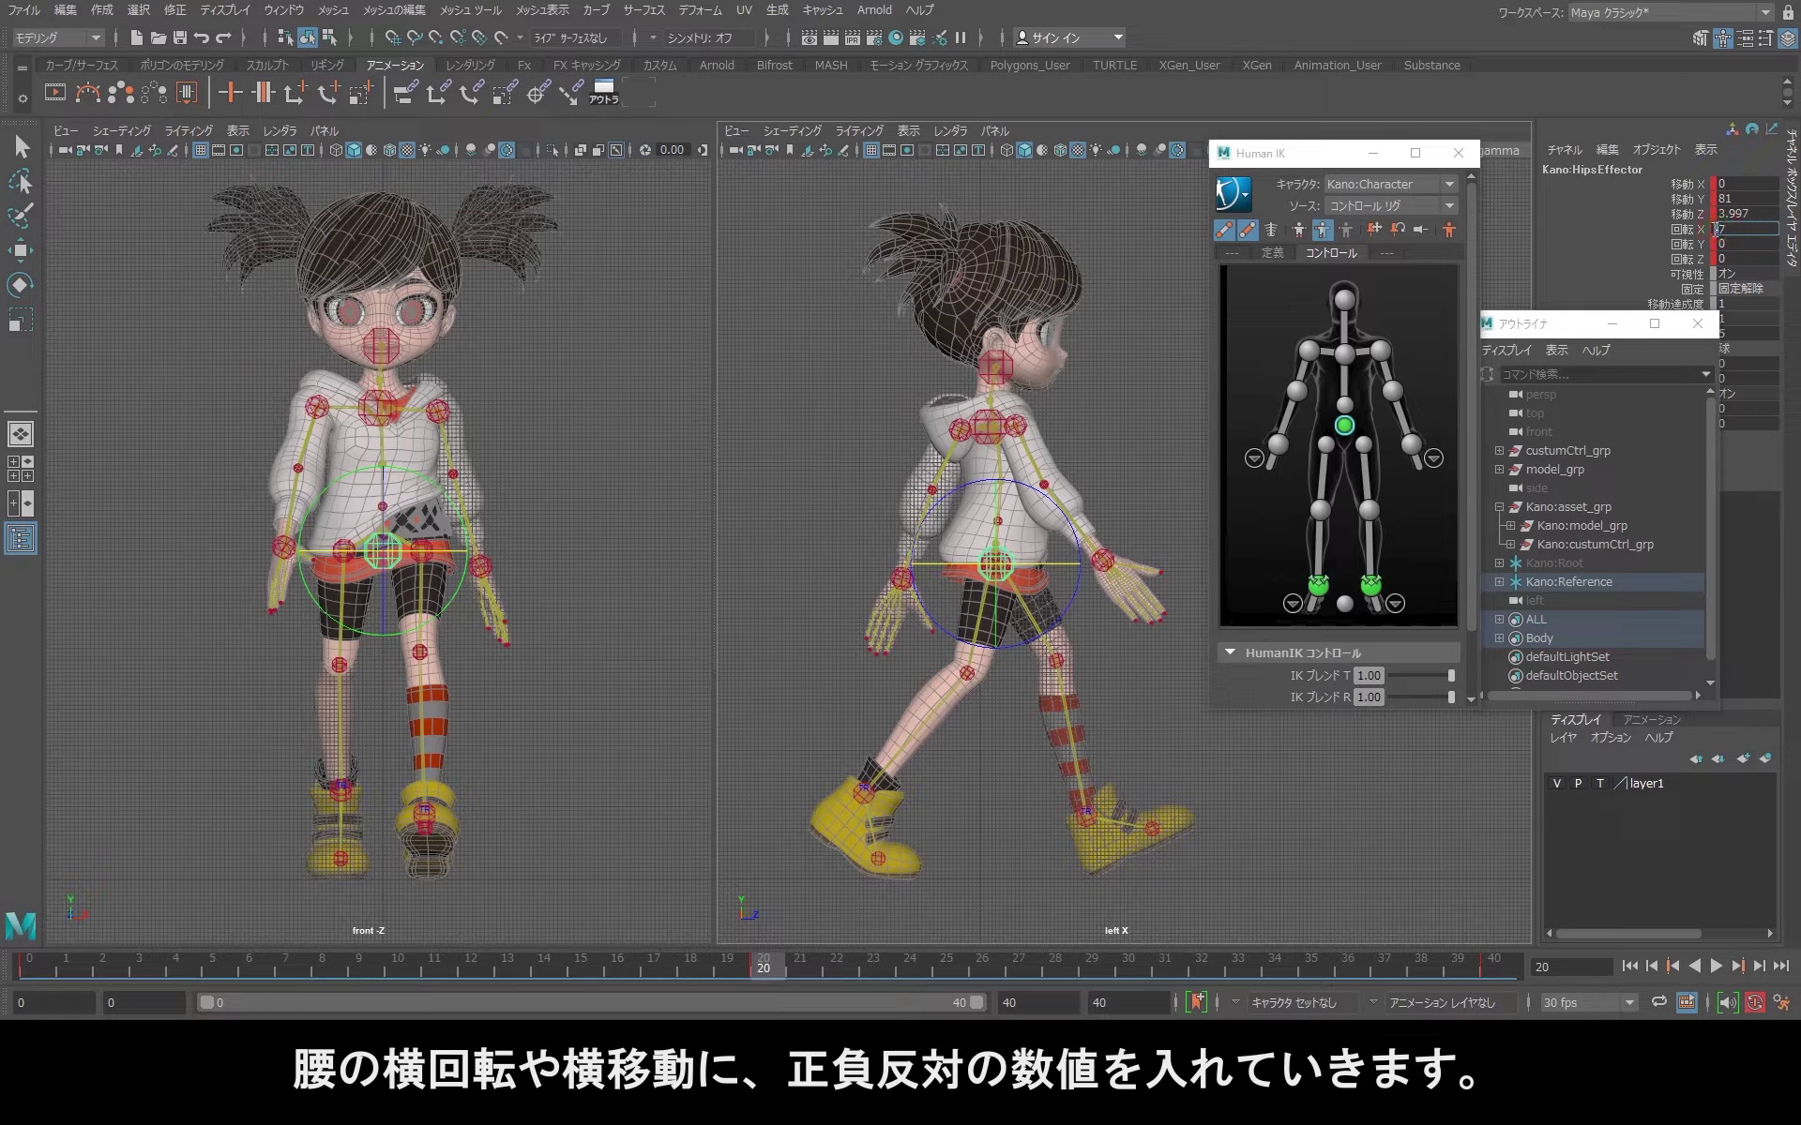
key("Return")
key("Return")
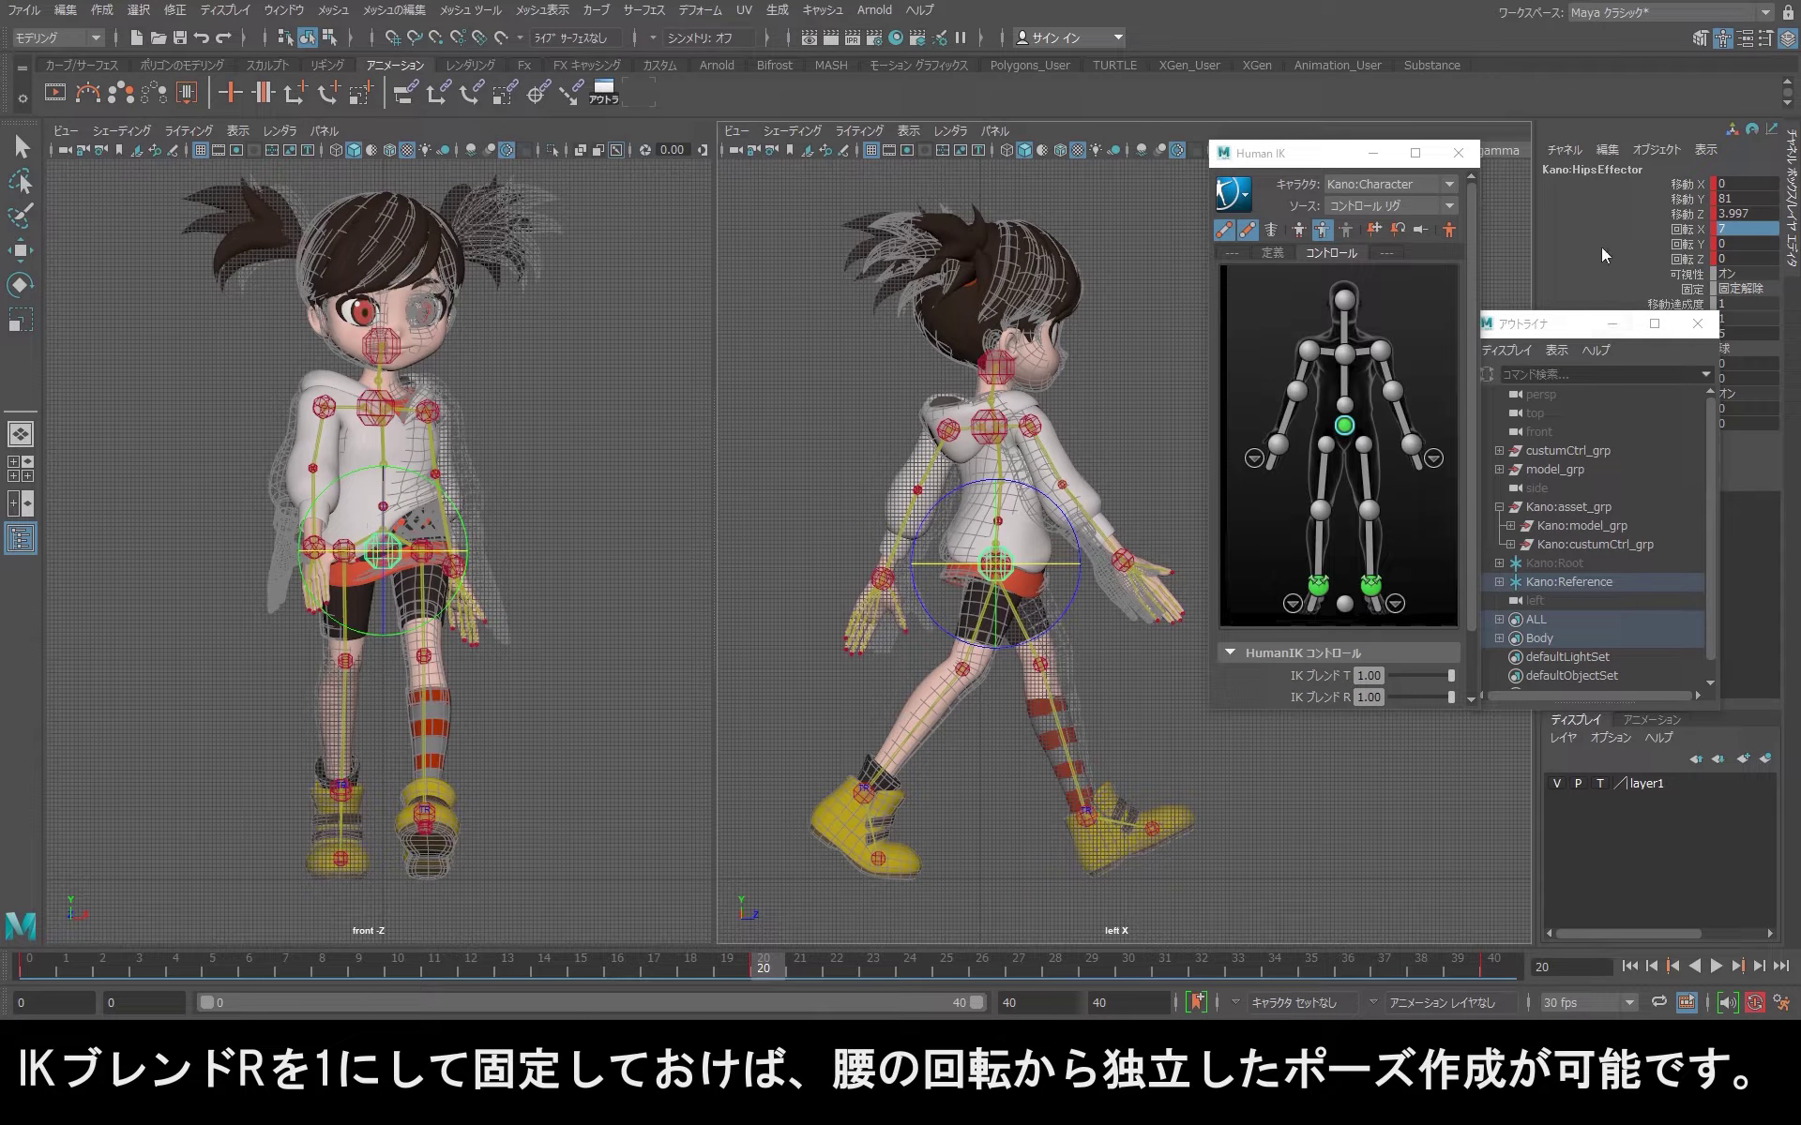
left_click(1577, 231)
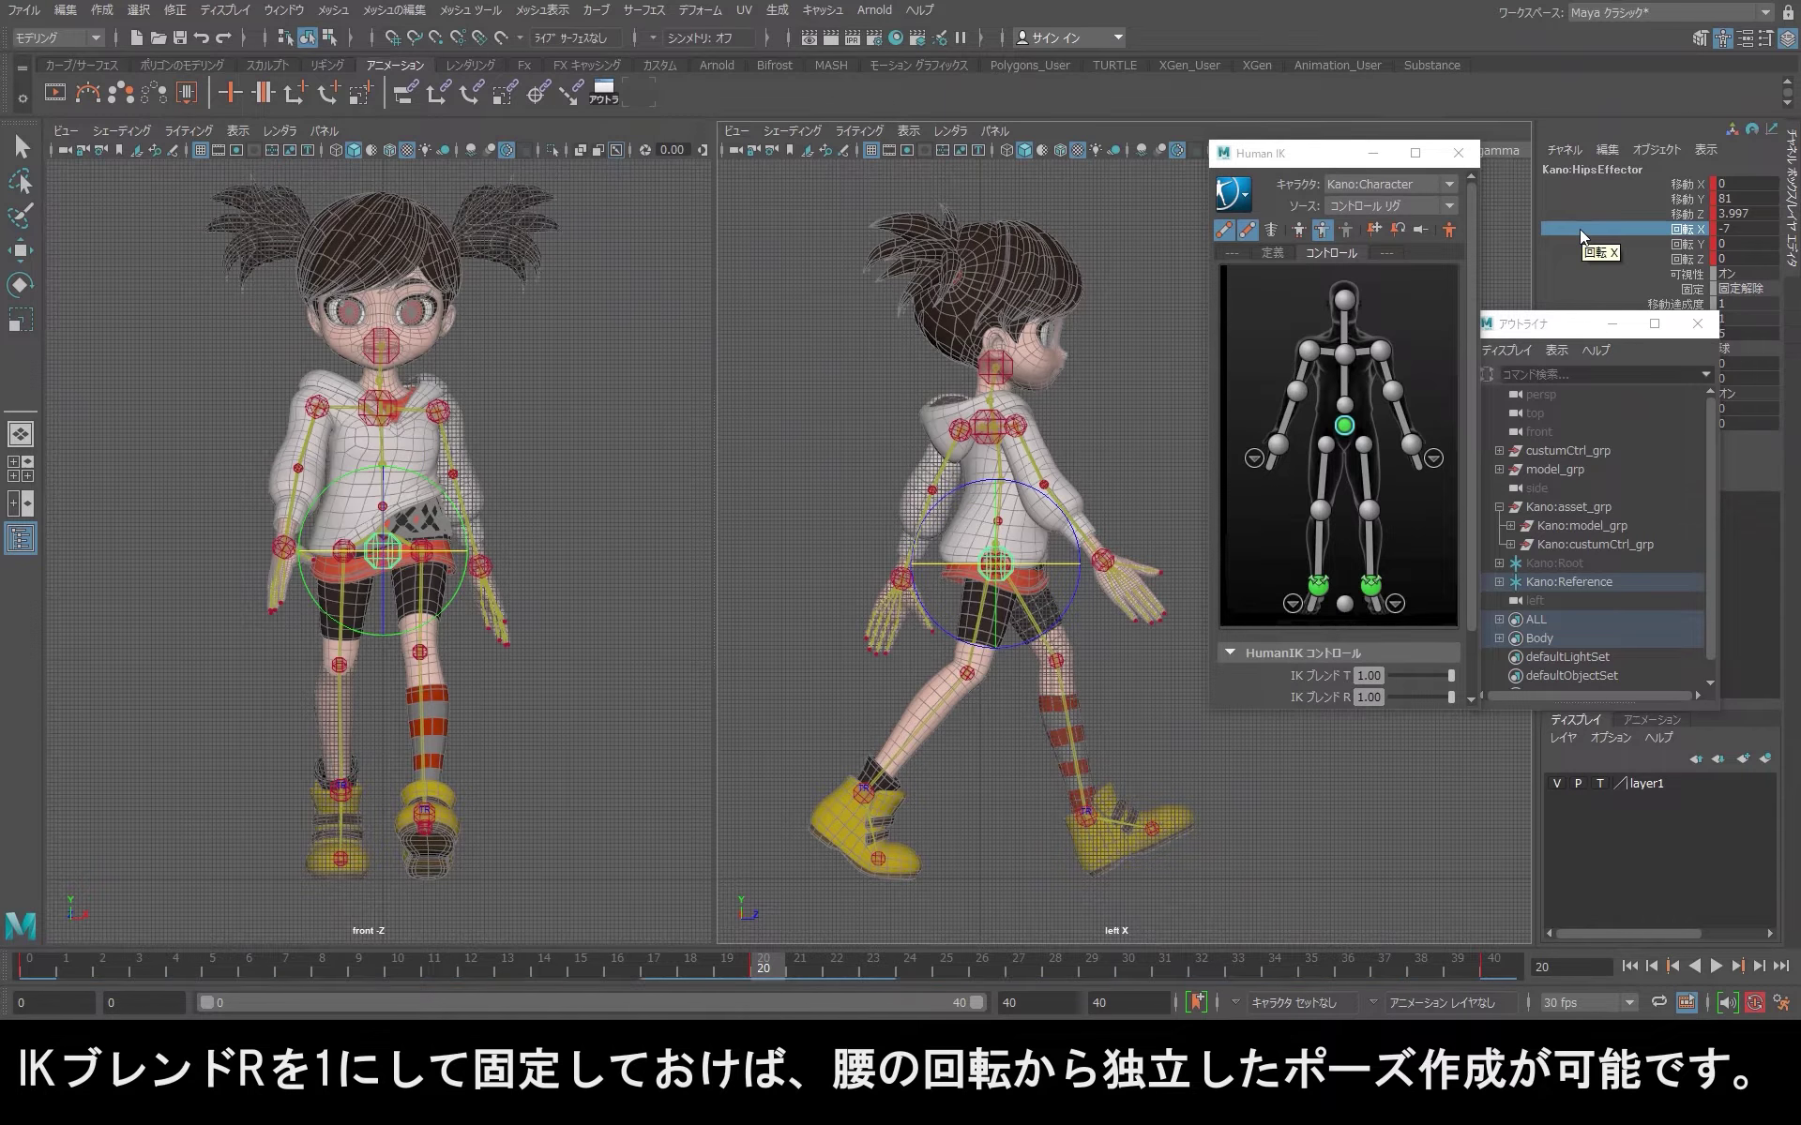
left_click(1740, 228)
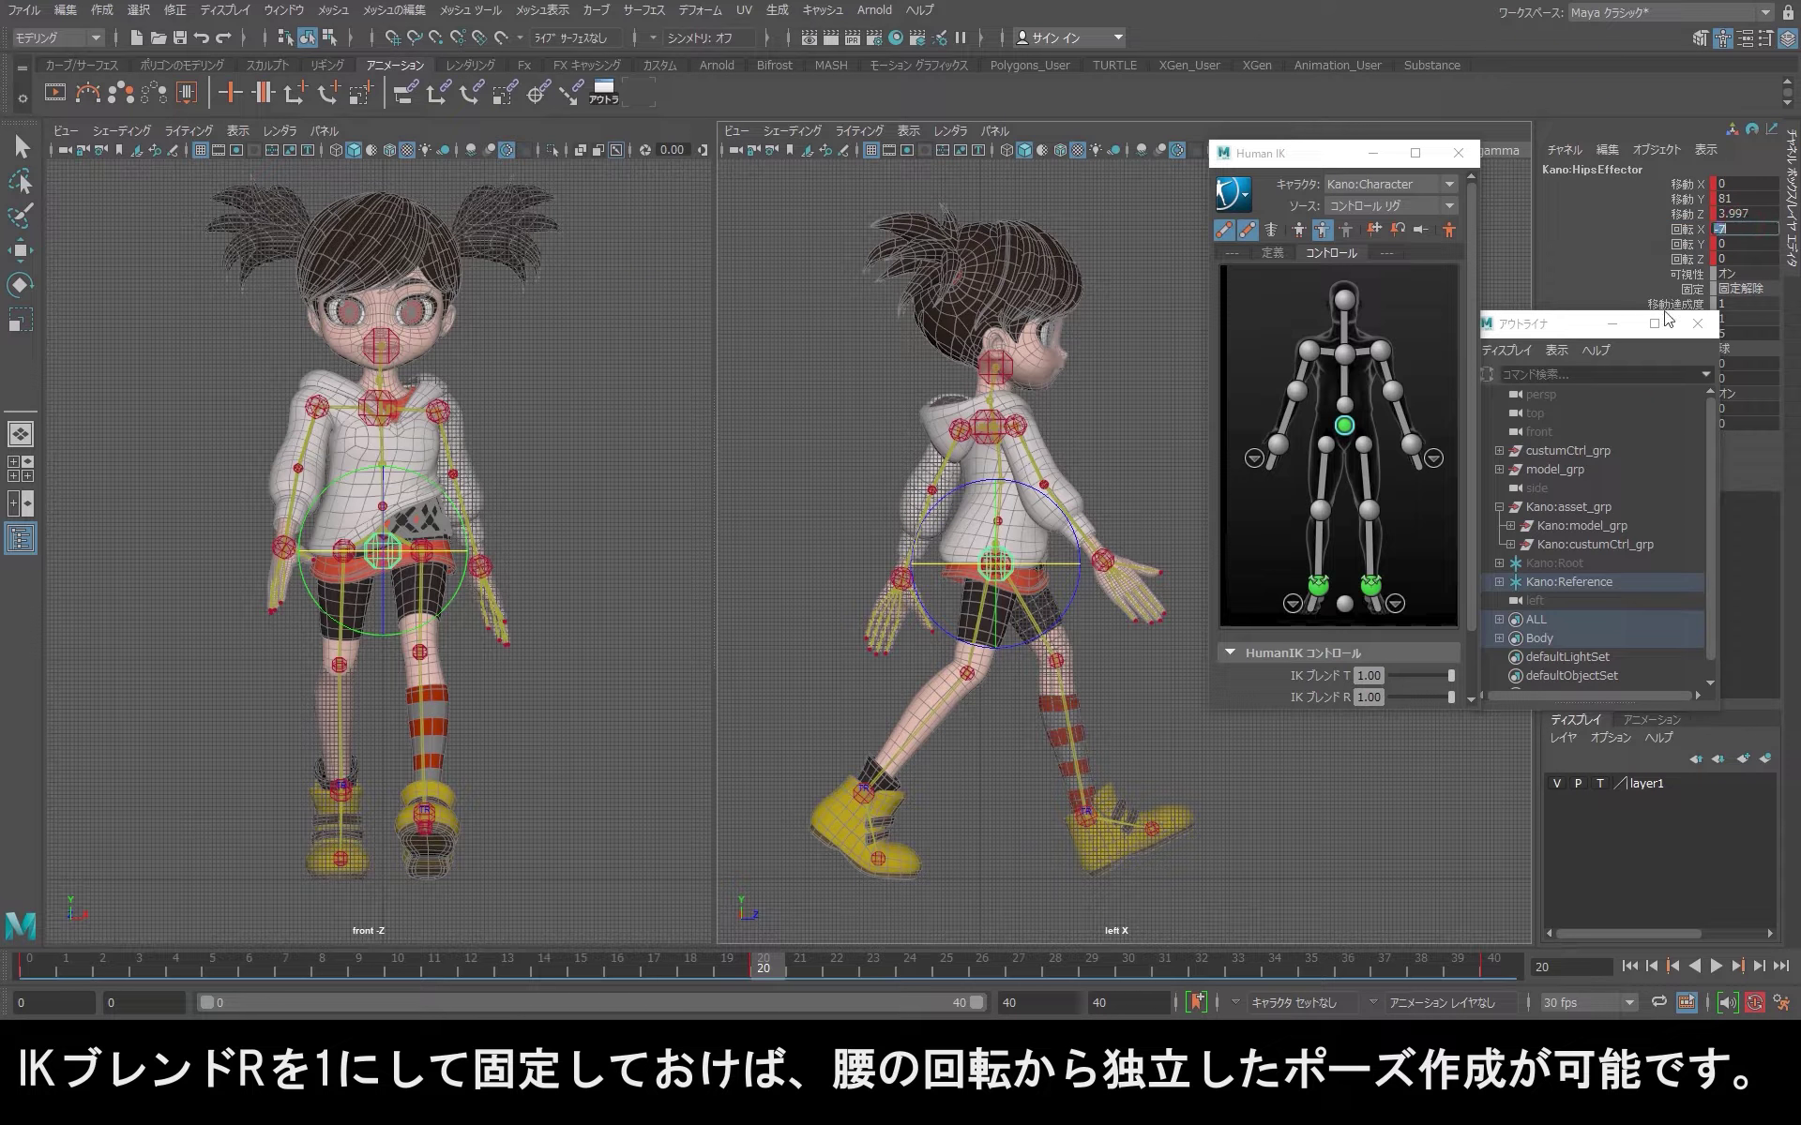
Step: Set the head's IK Blend R to 1 with Pin Rotation, then re-enter the hips' Rotate X
left_click(1346, 300)
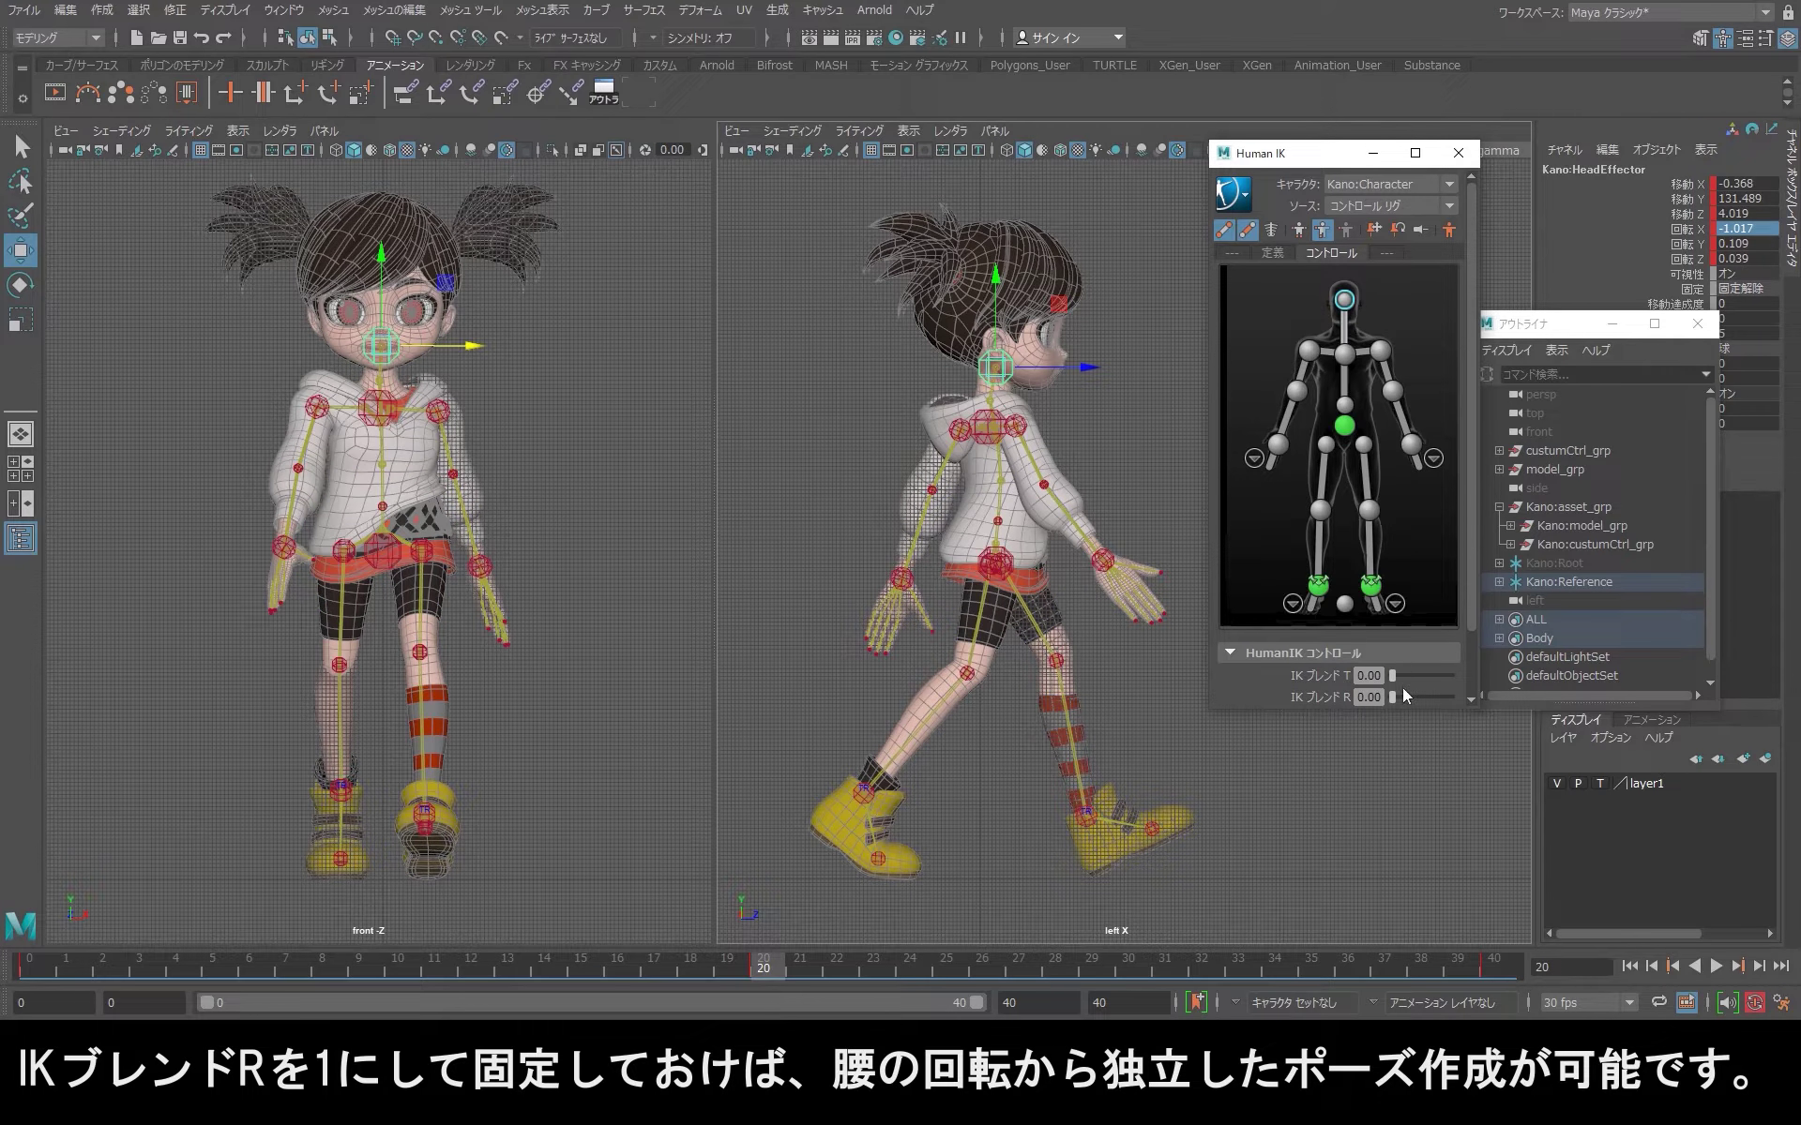
left_click_drag(1393, 696, 1500, 692)
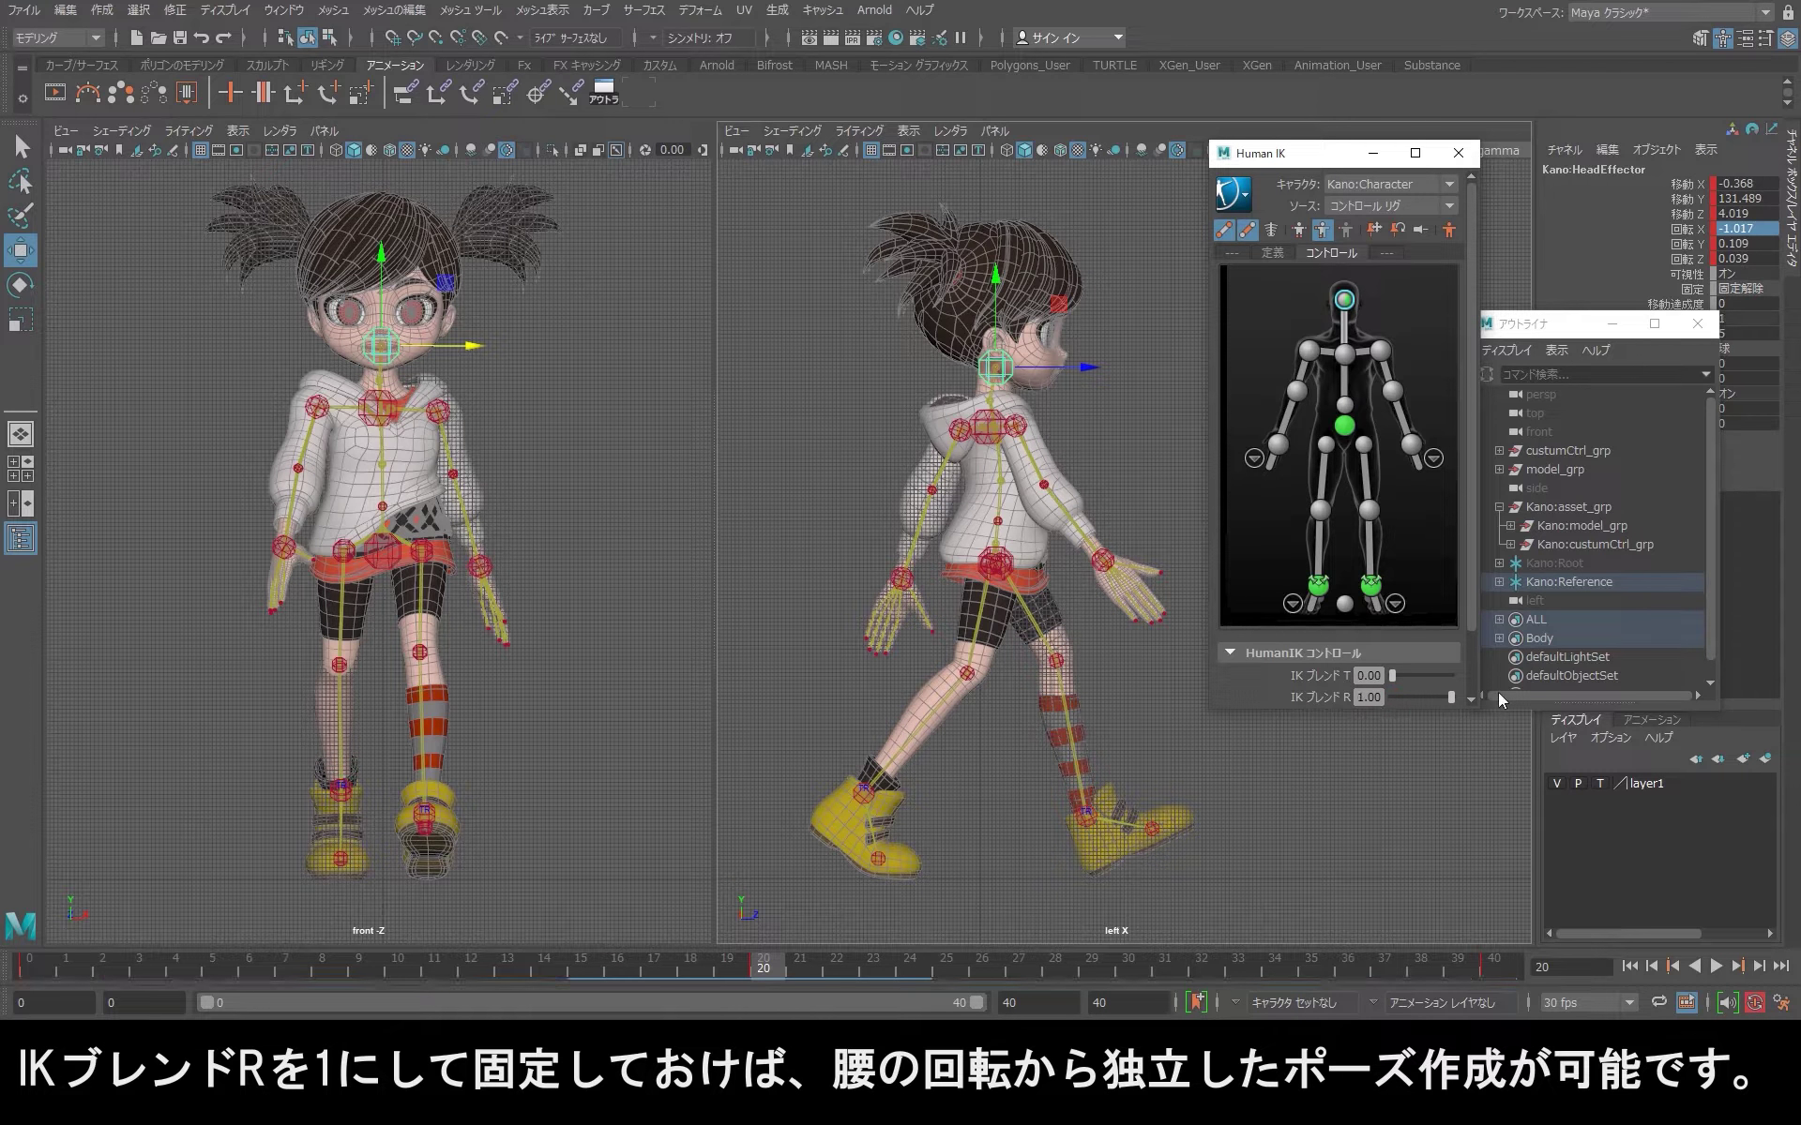
left_click(1398, 229)
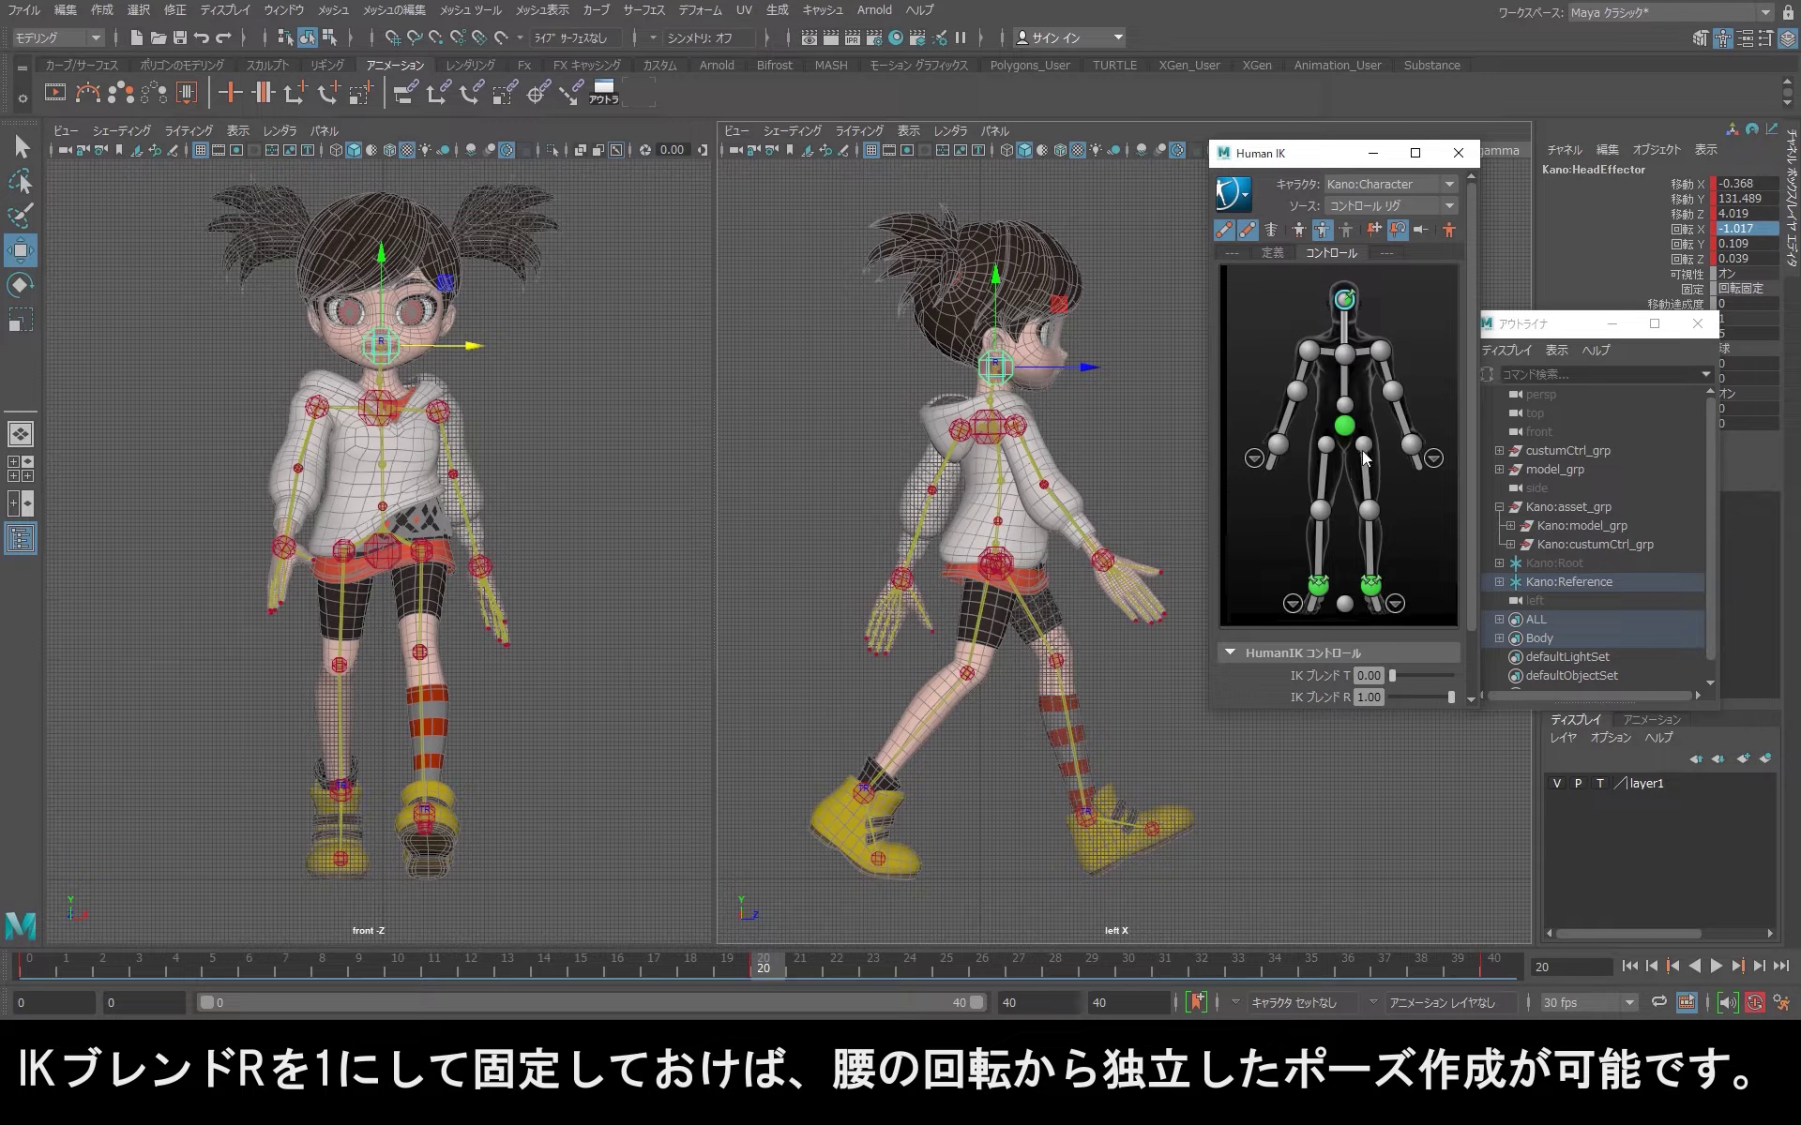
left_click(1351, 426)
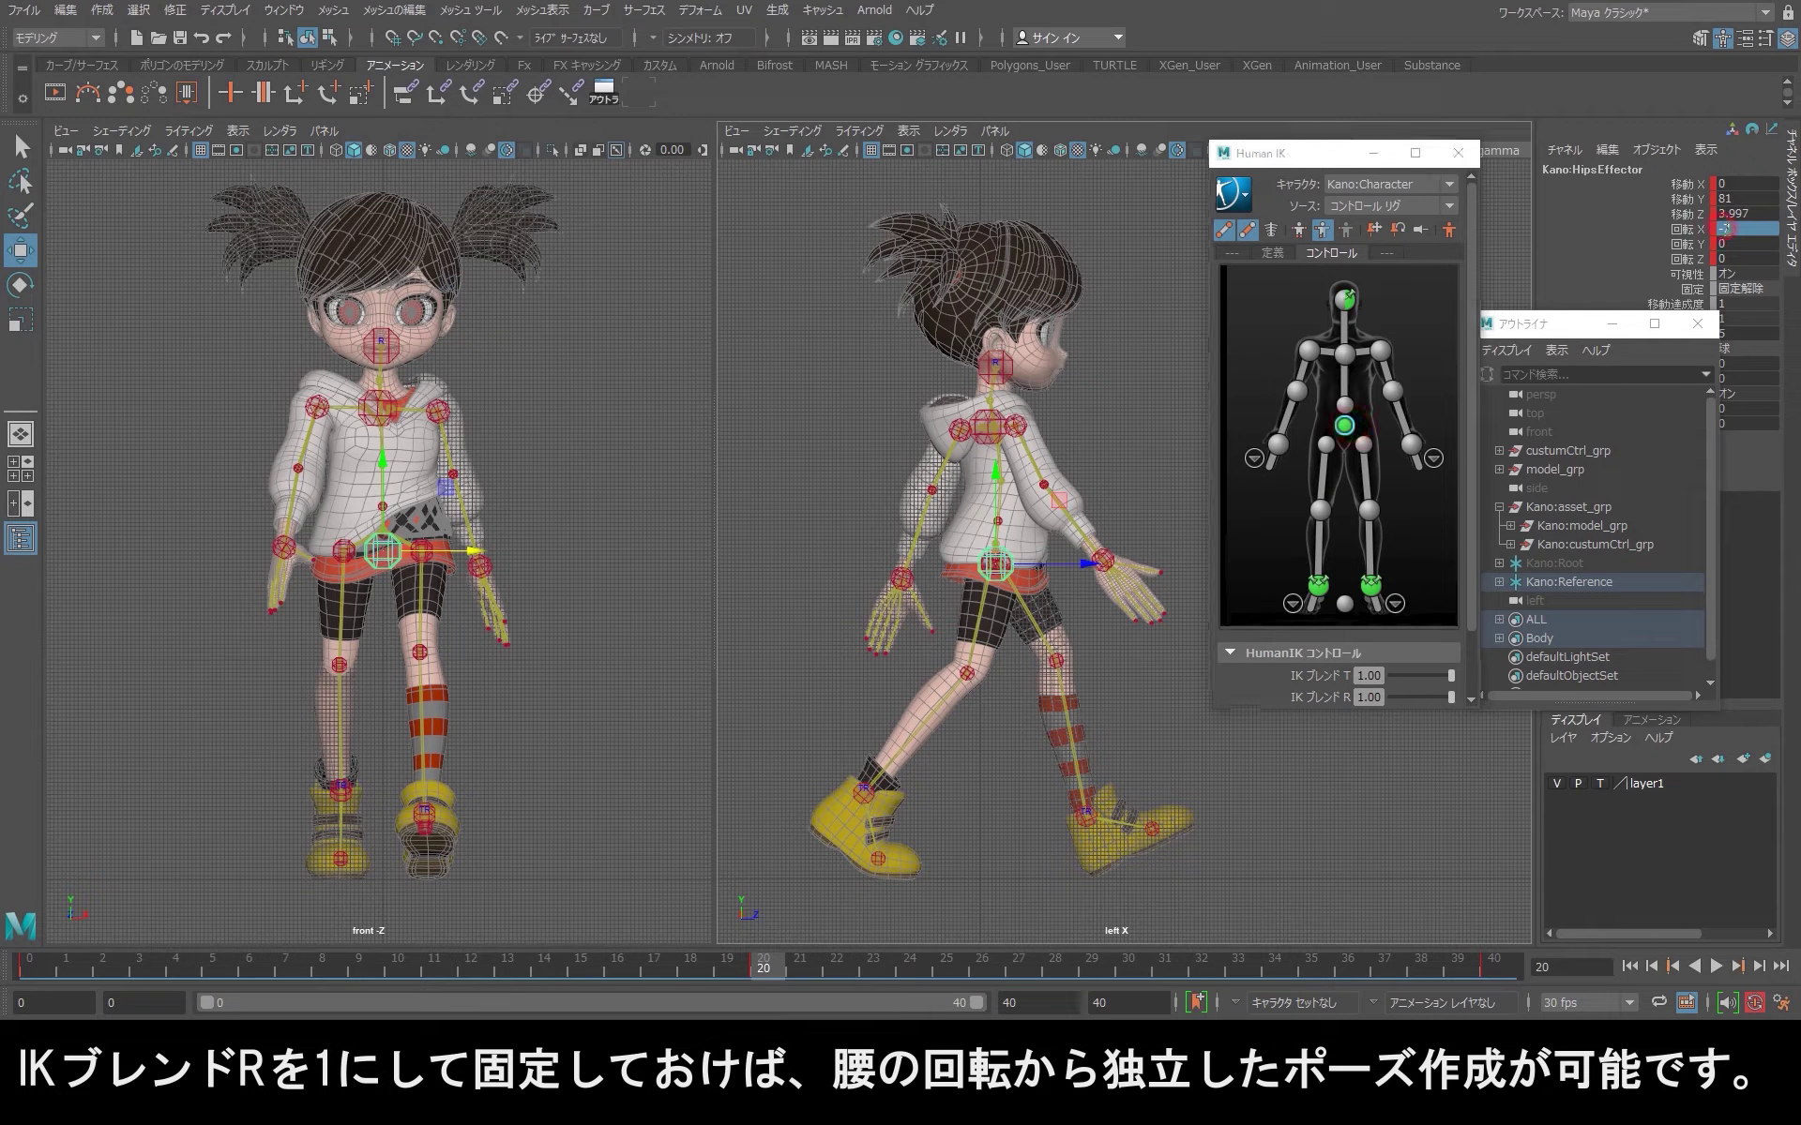
type("-7")
key("Return")
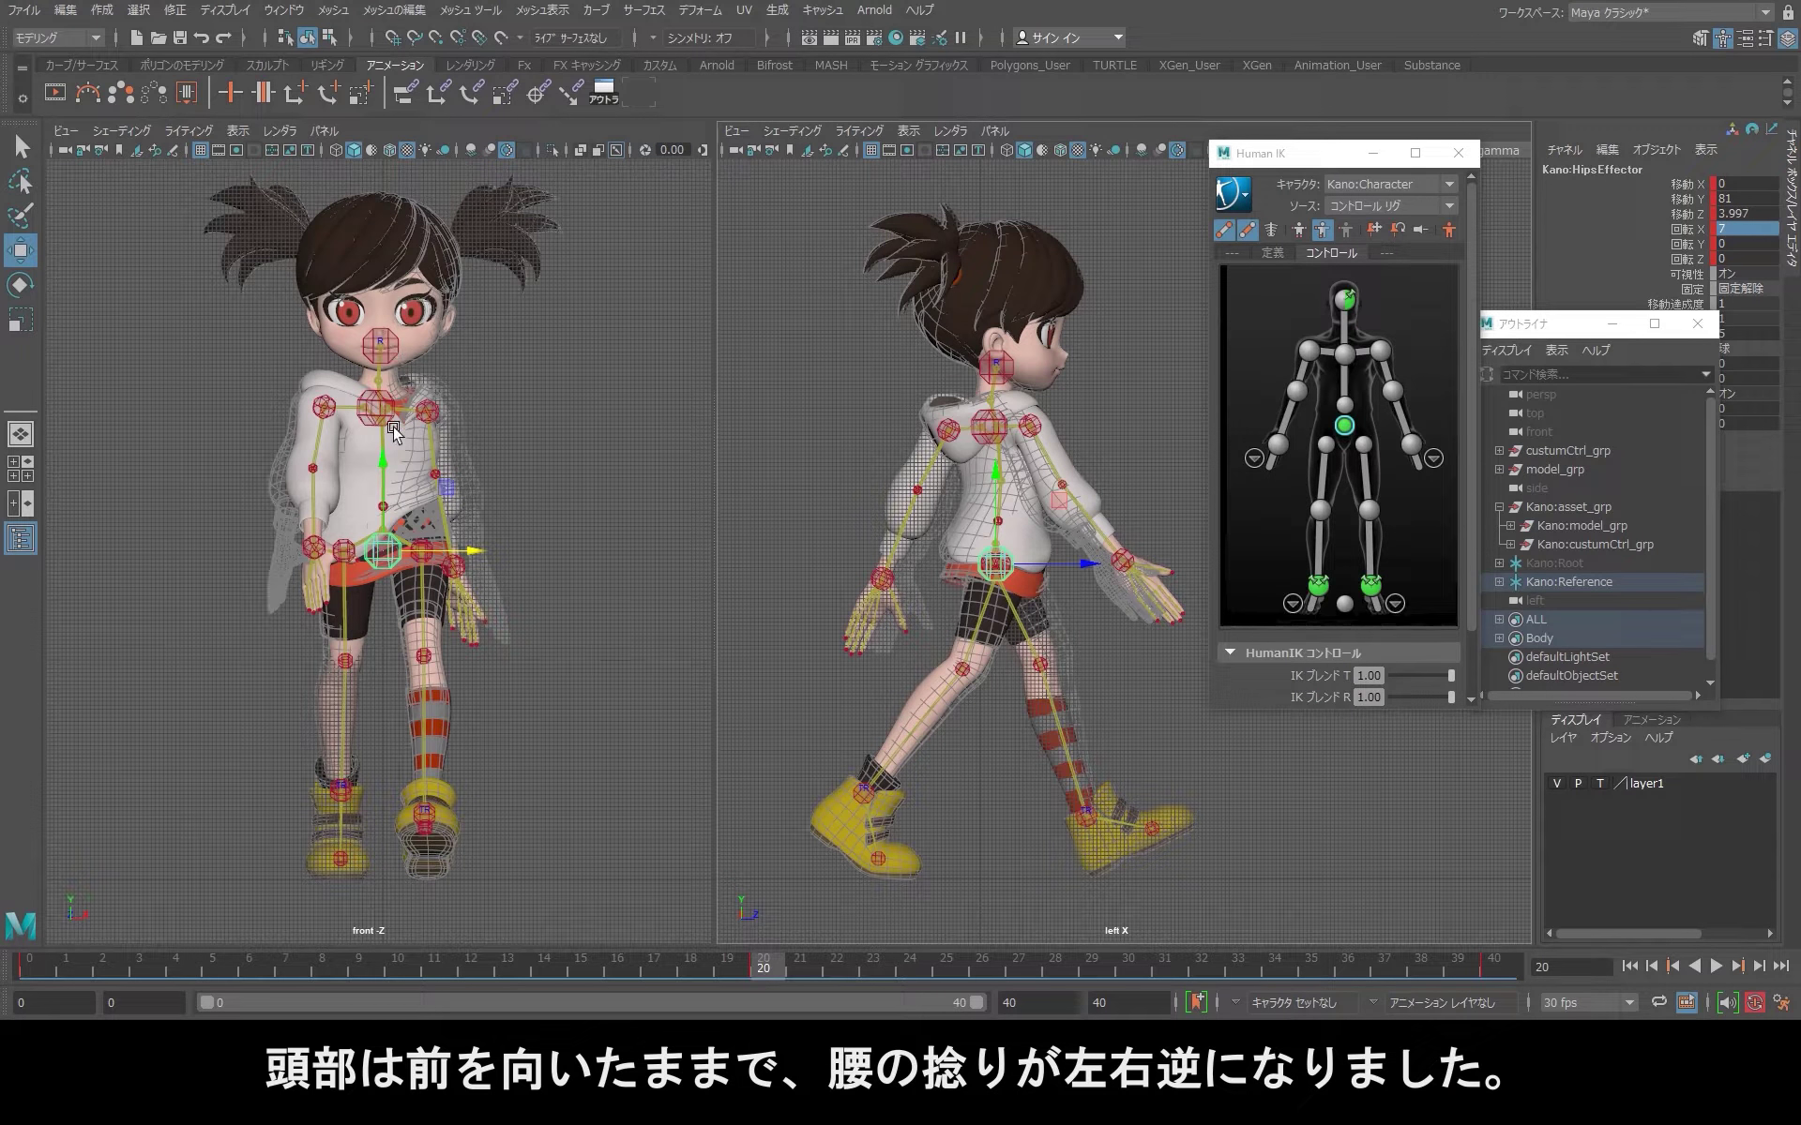
Step: Change the spine effector's Rotate X from 10 to -10
left_click(1347, 379)
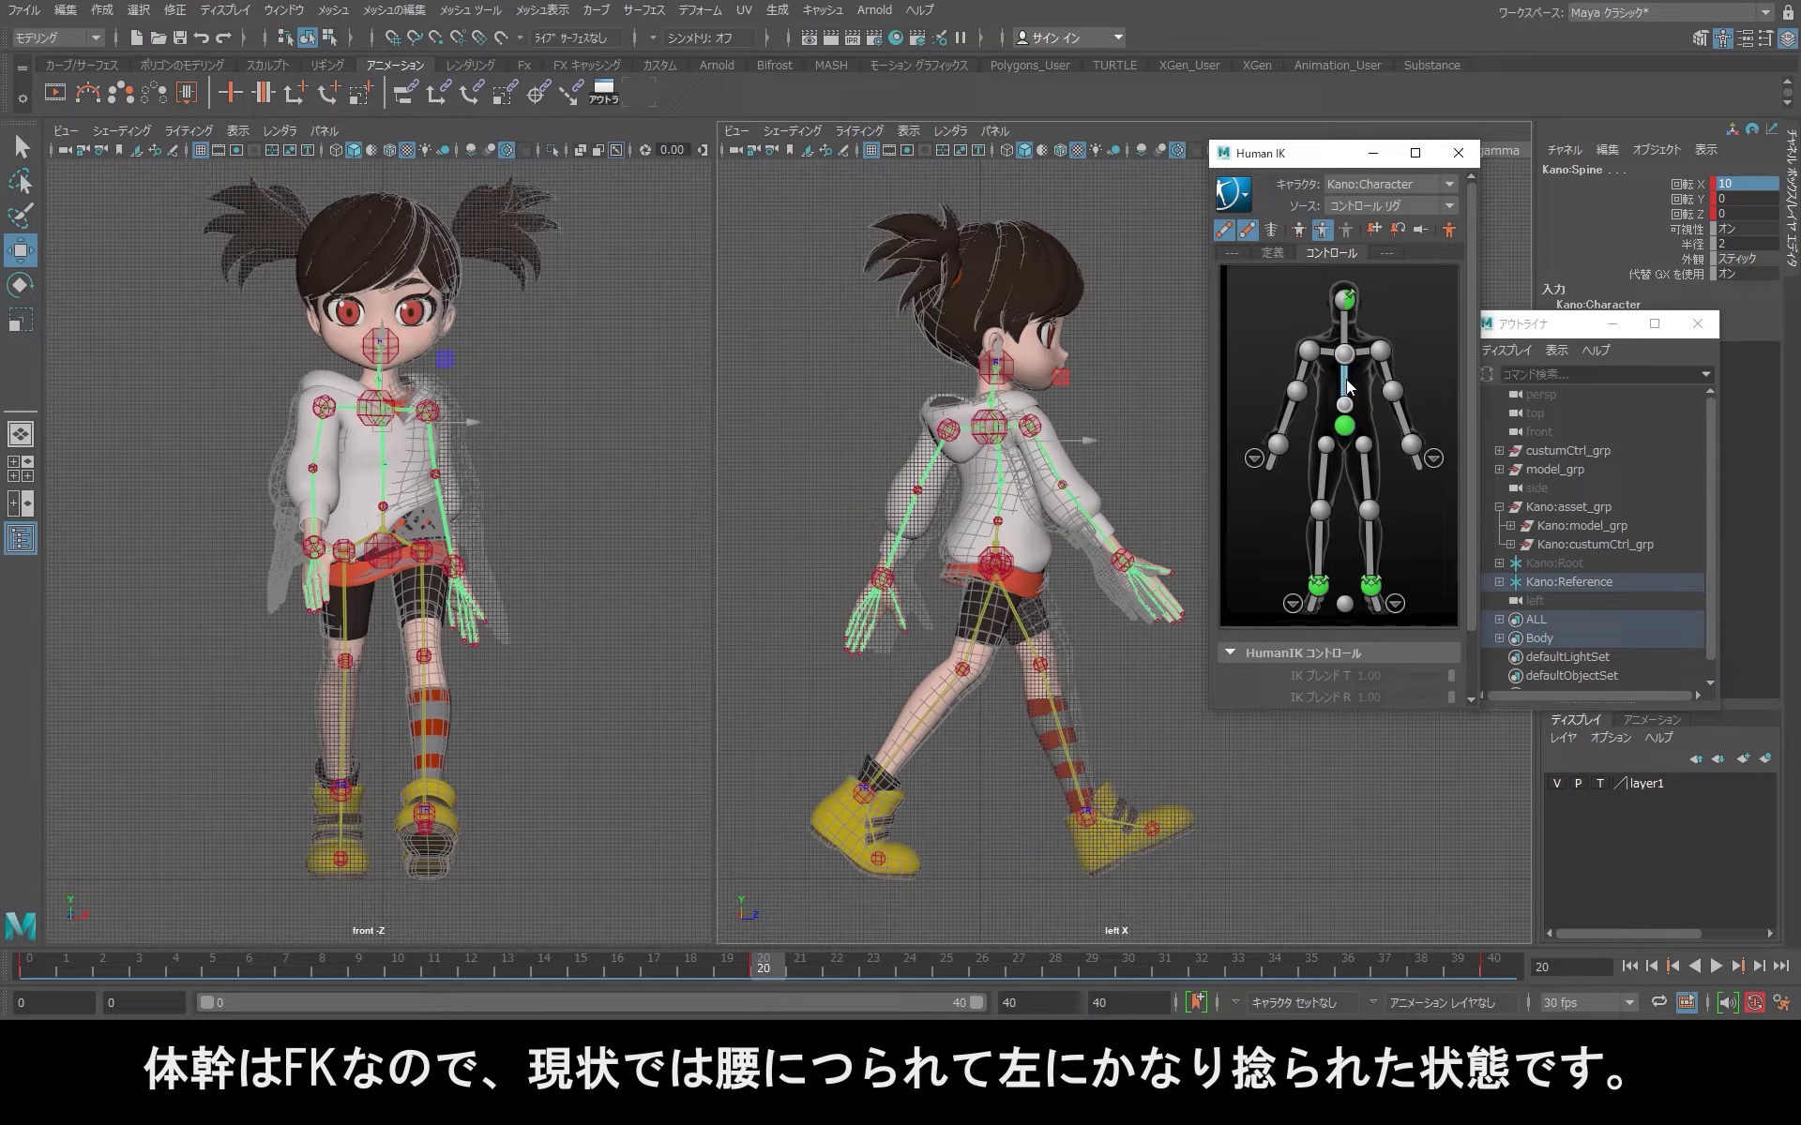
key("e")
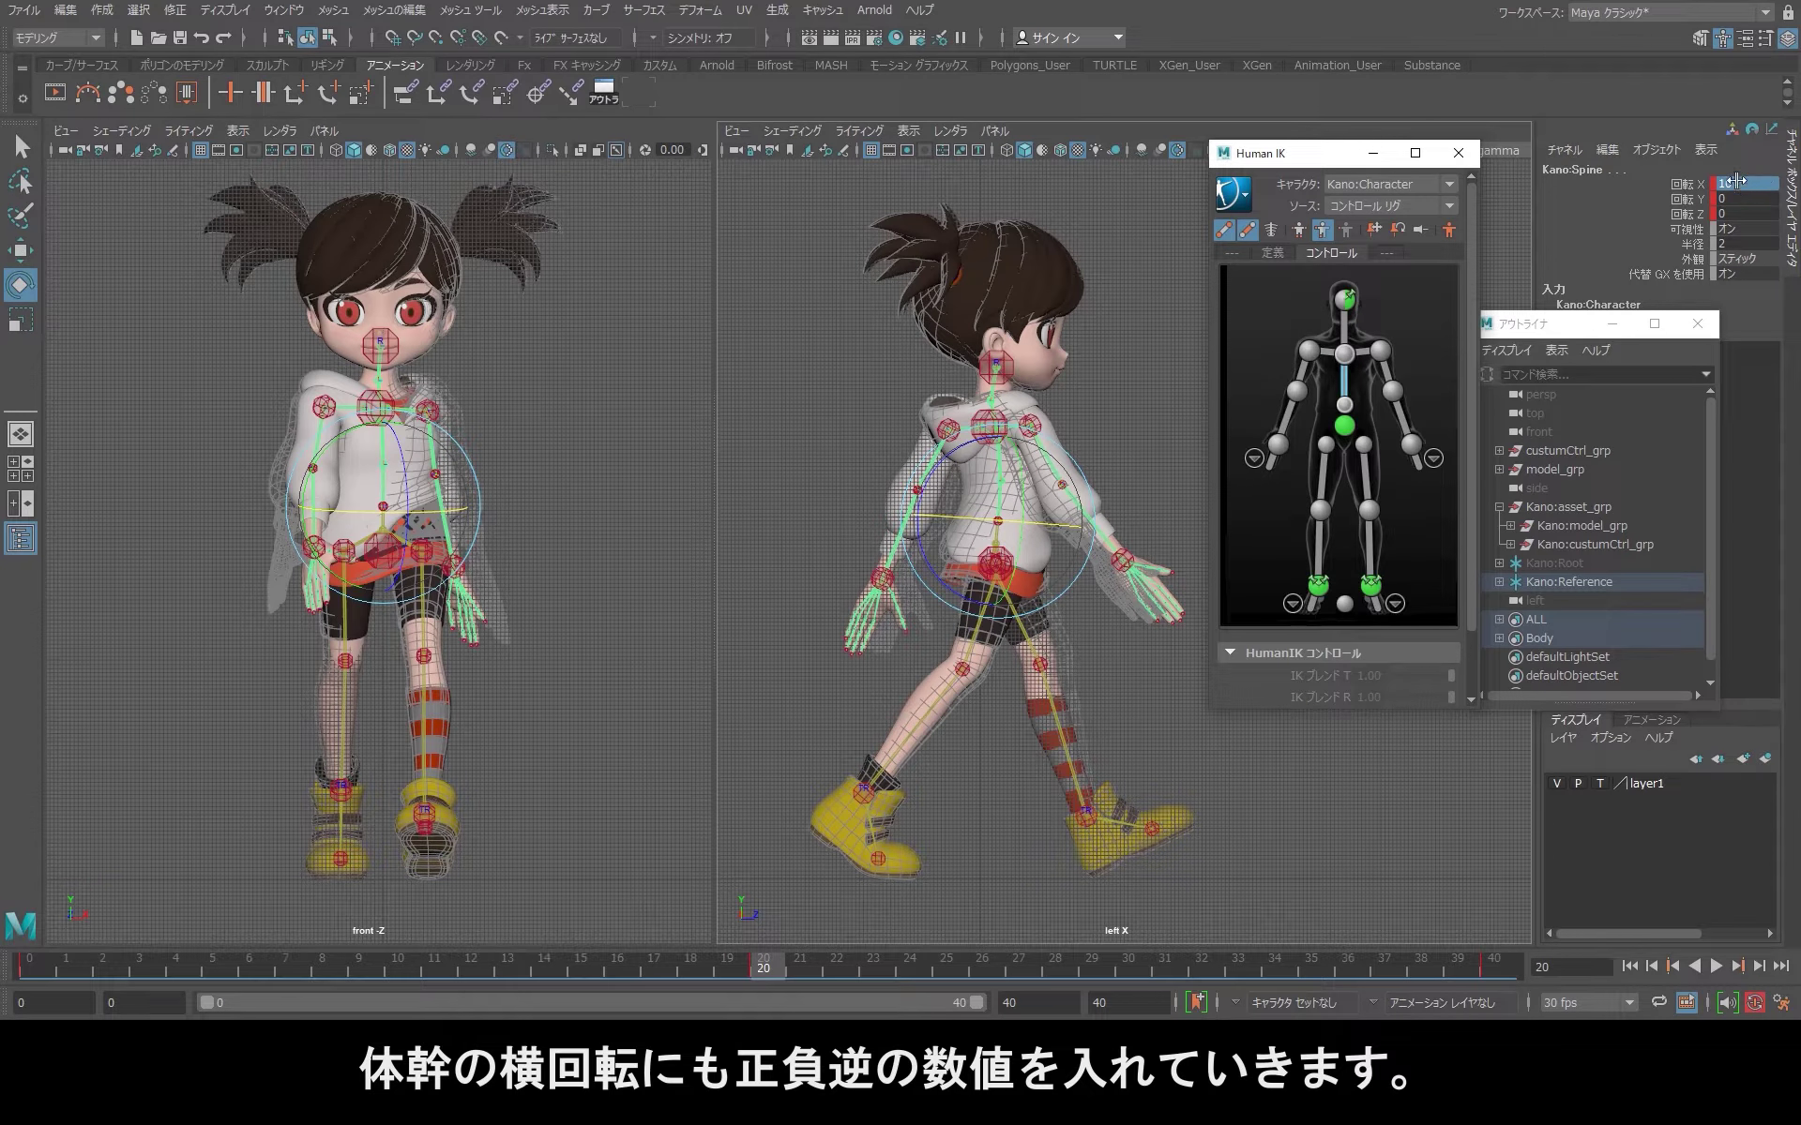
left_click(1737, 180)
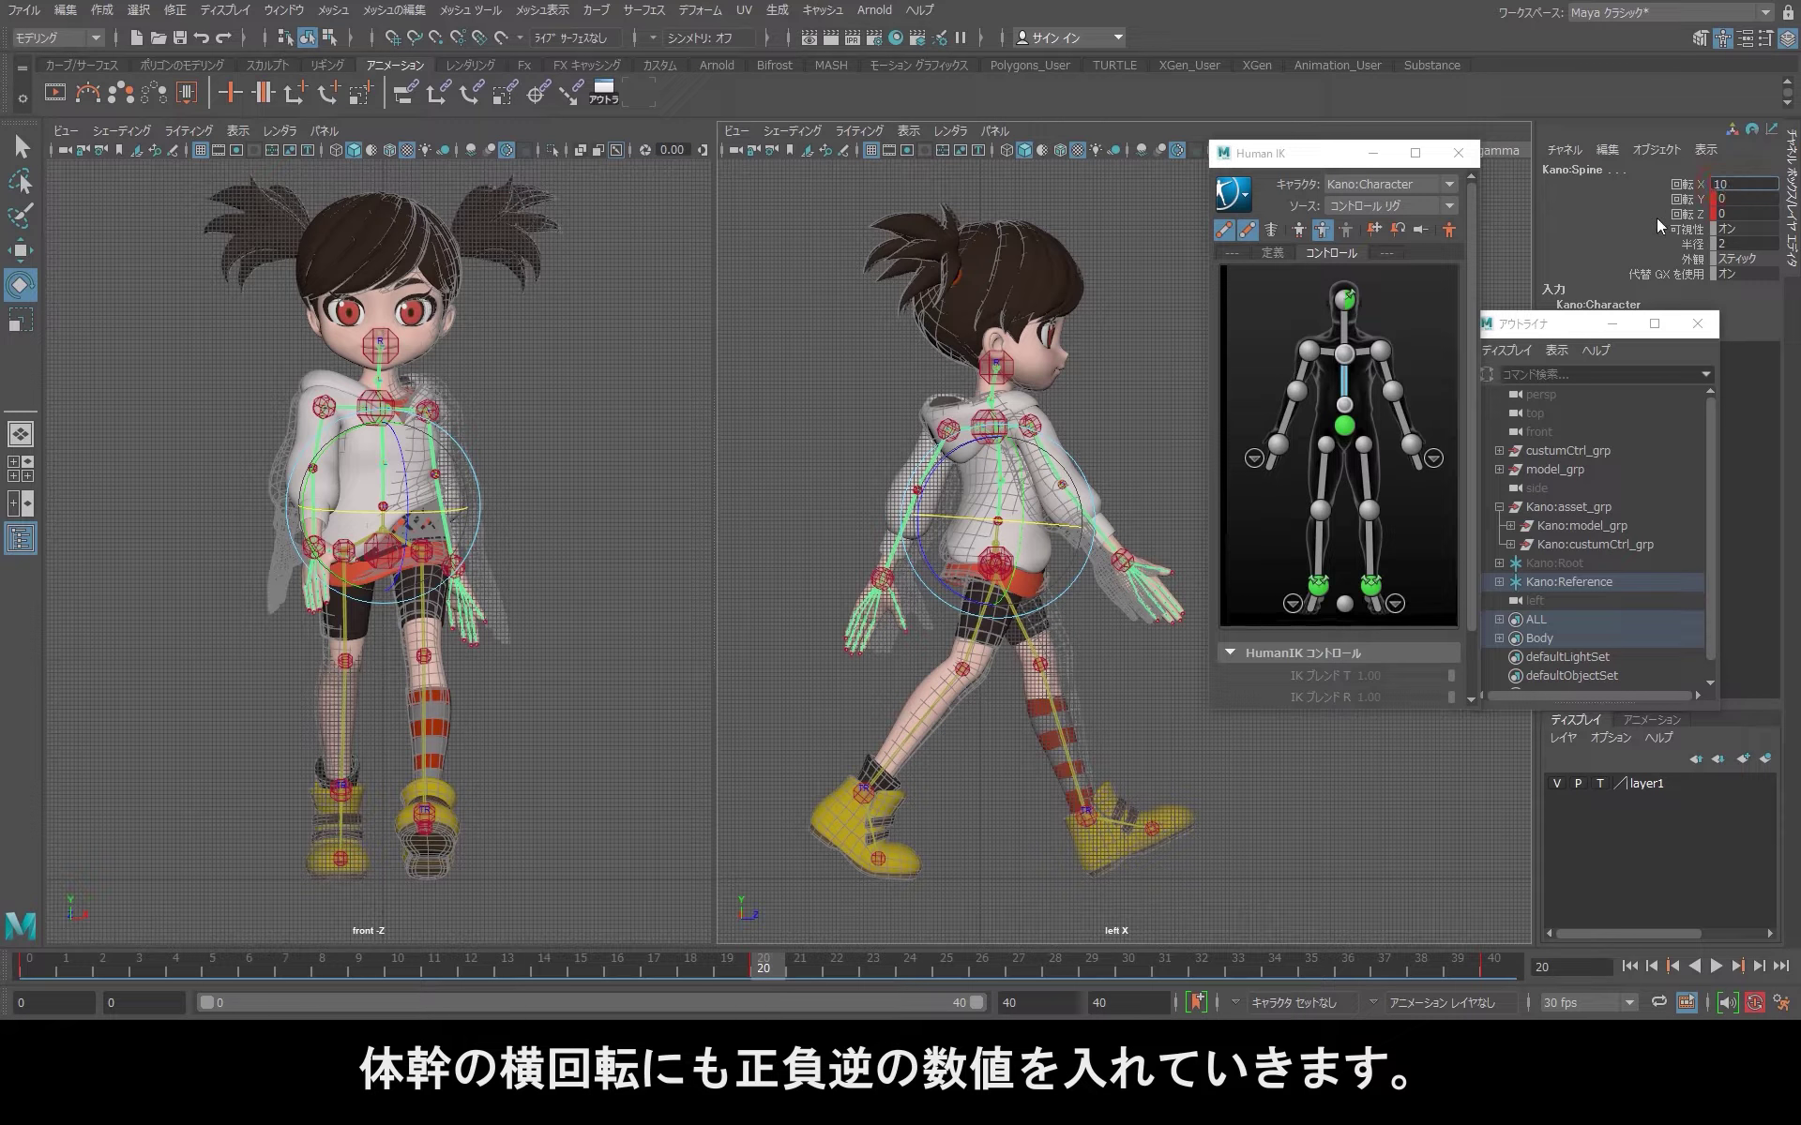
type("-")
key("Return")
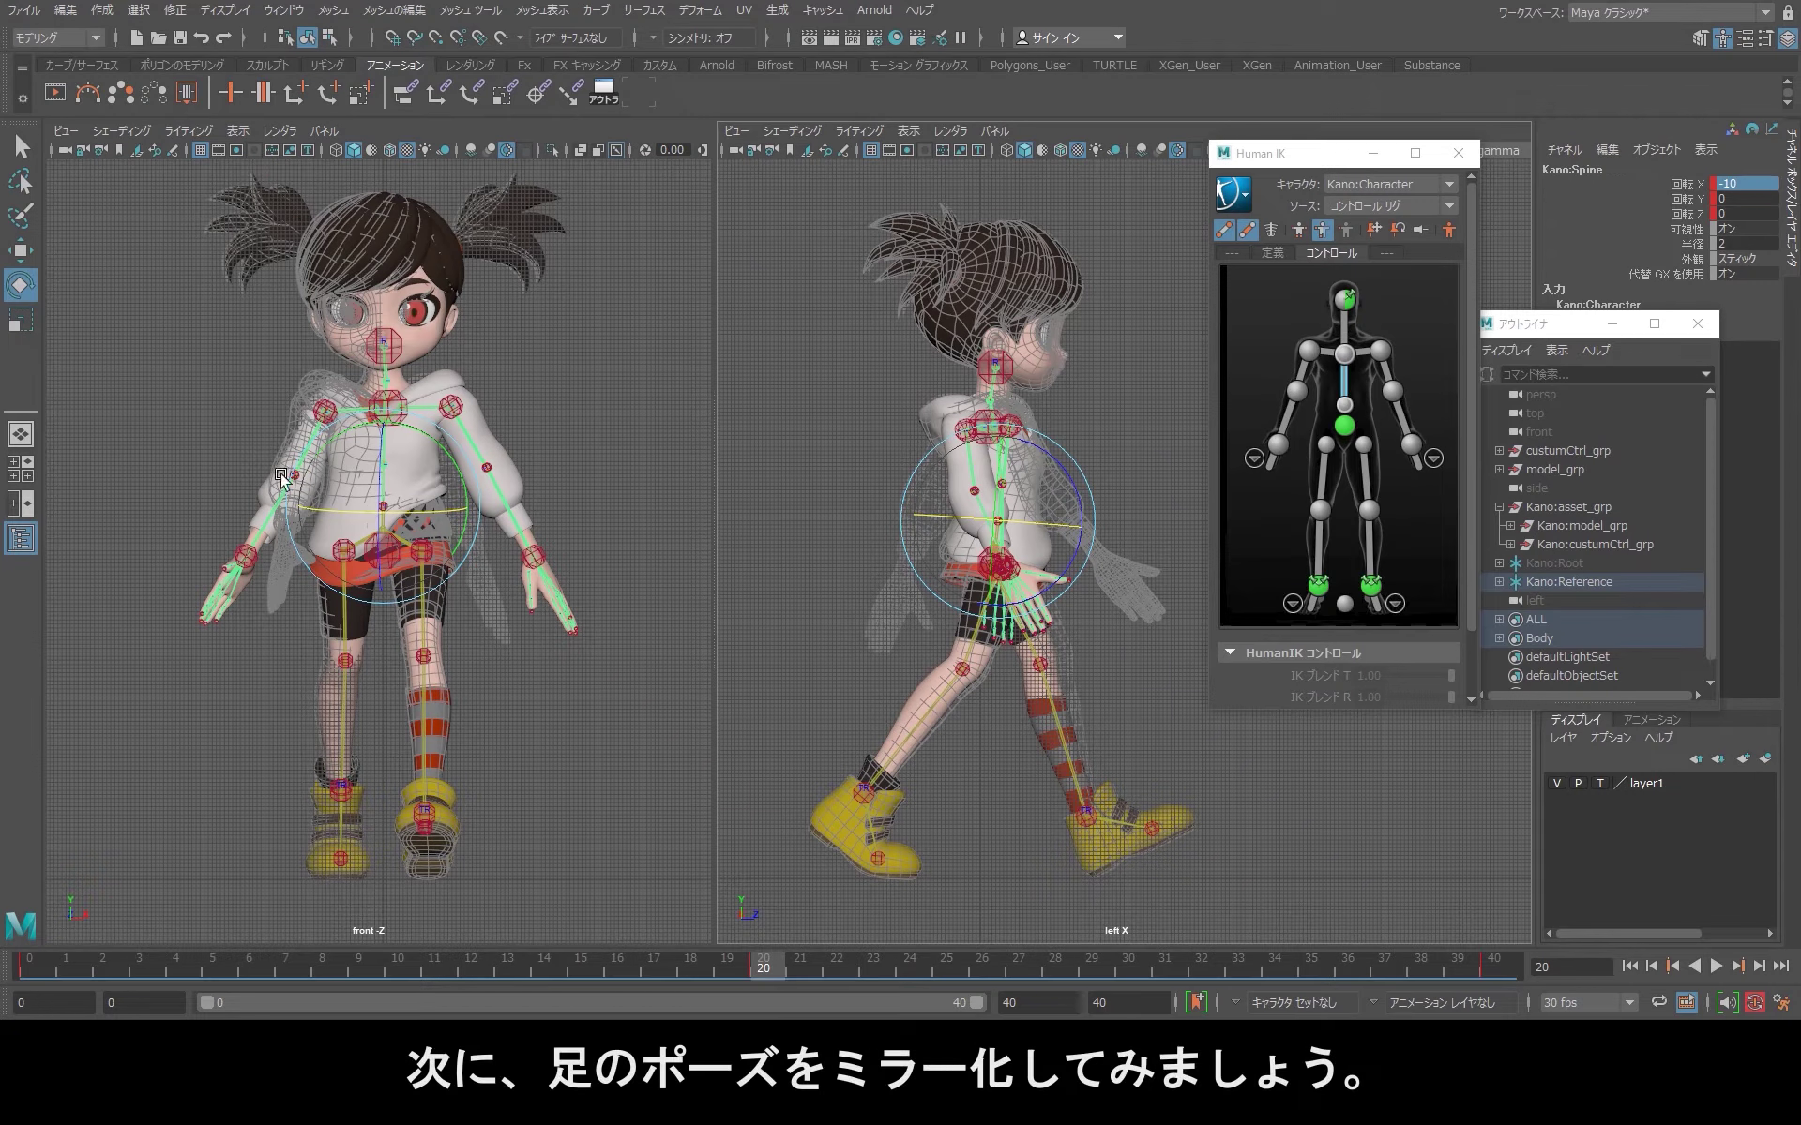
left_click(865, 788)
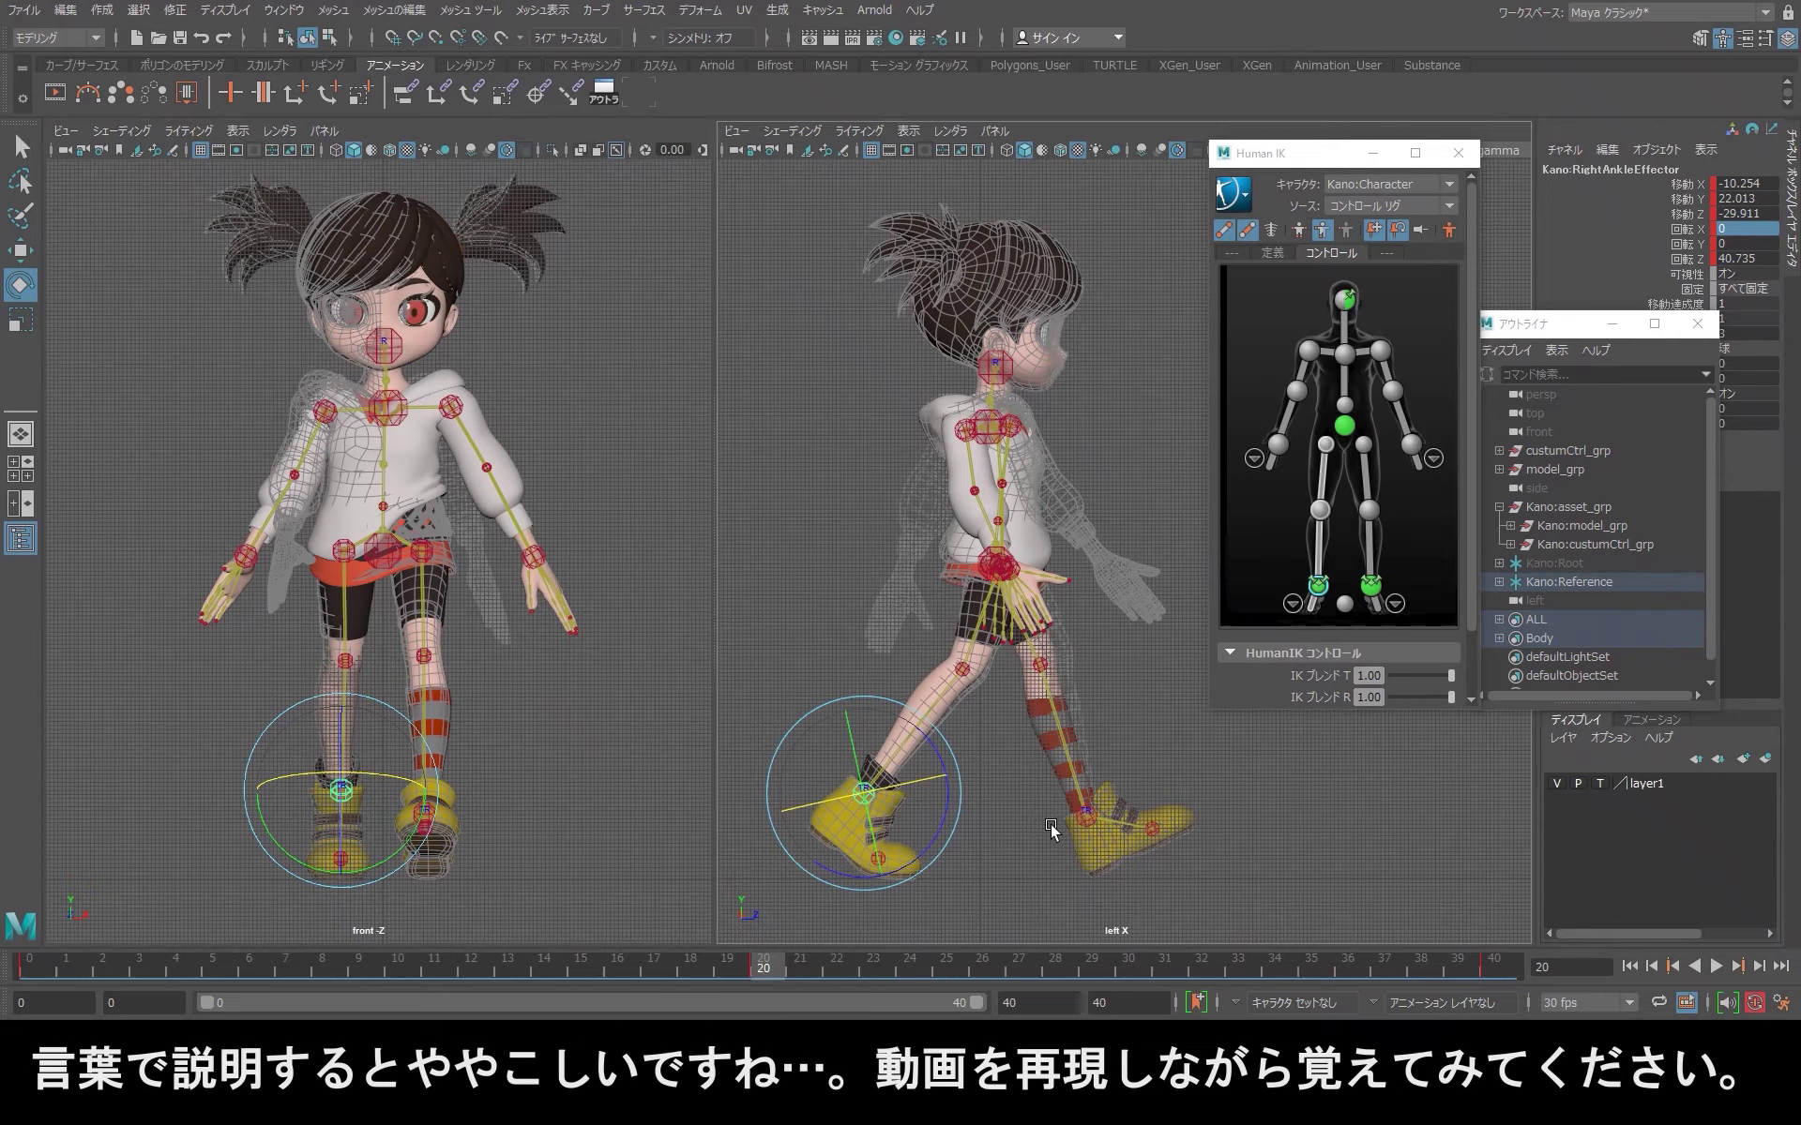
left_click(1085, 816)
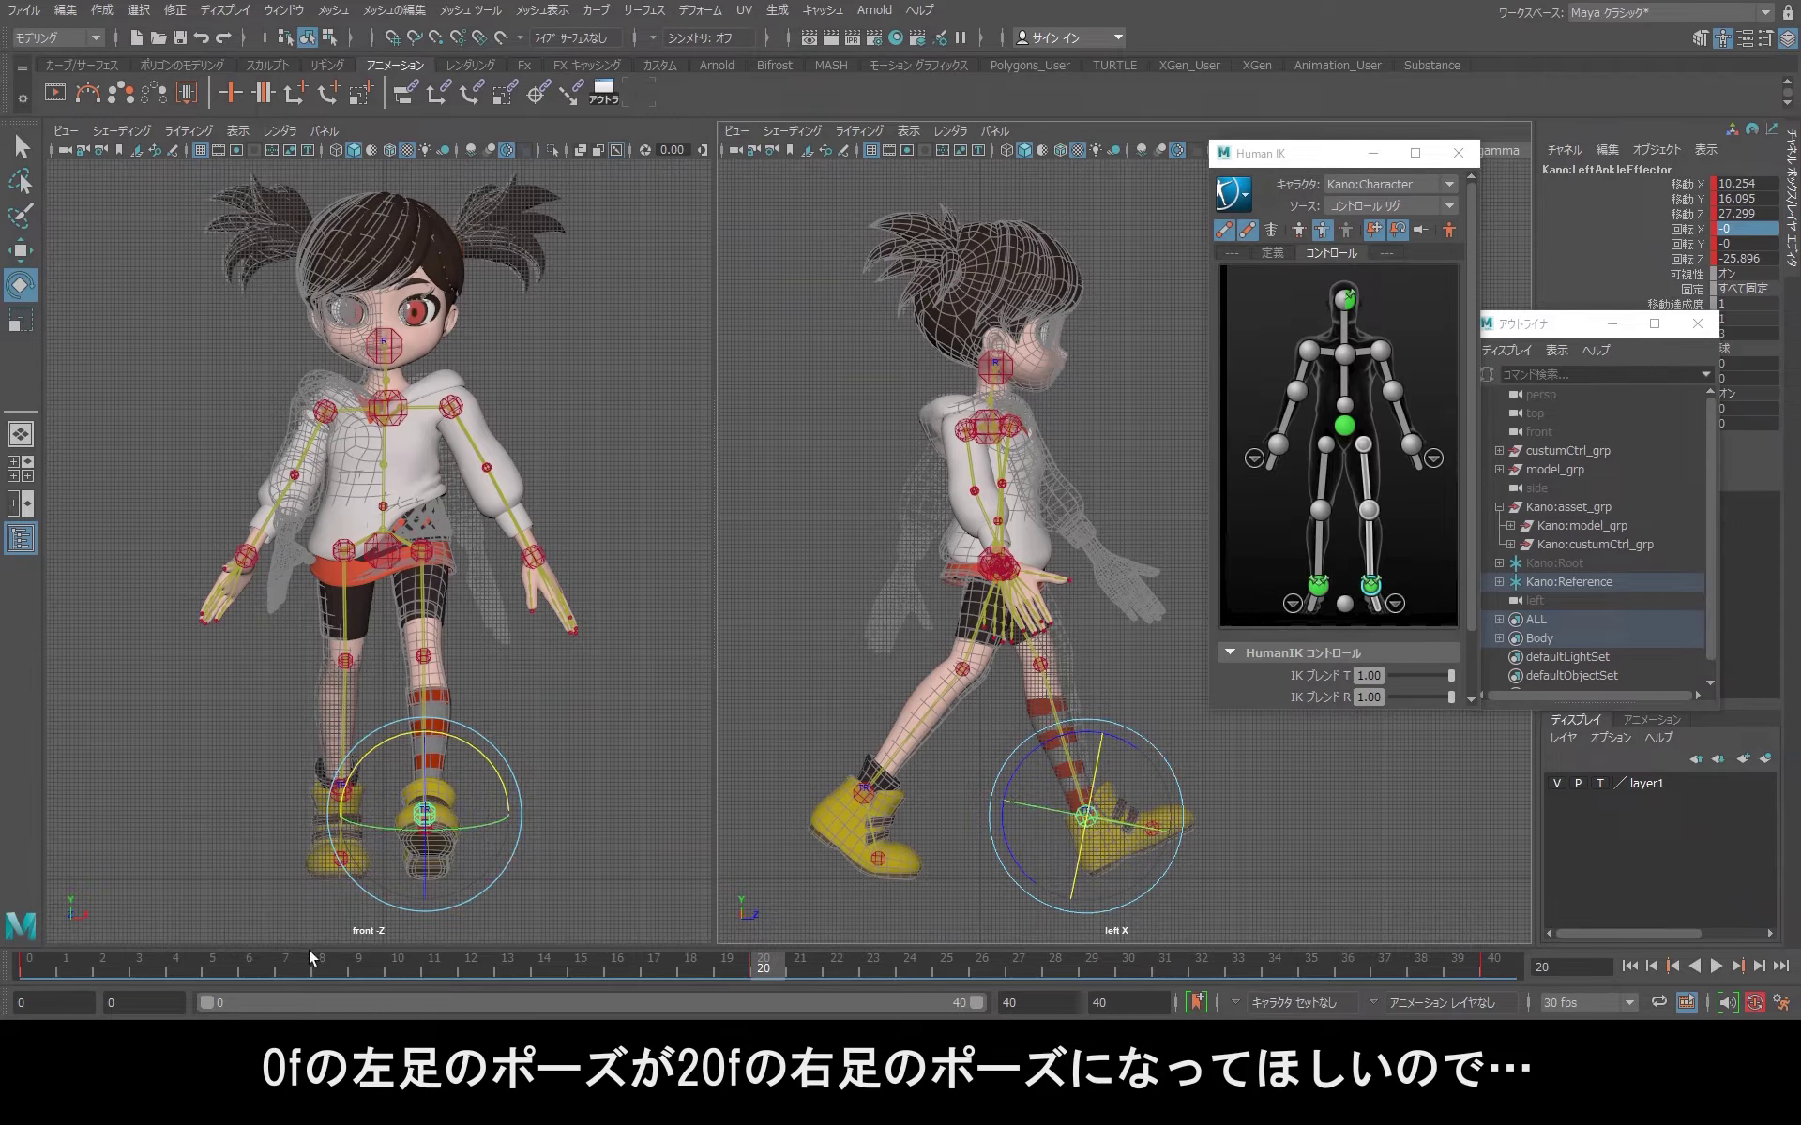
Step: Copy the left ankle's key at frame 0
left_click(44, 962)
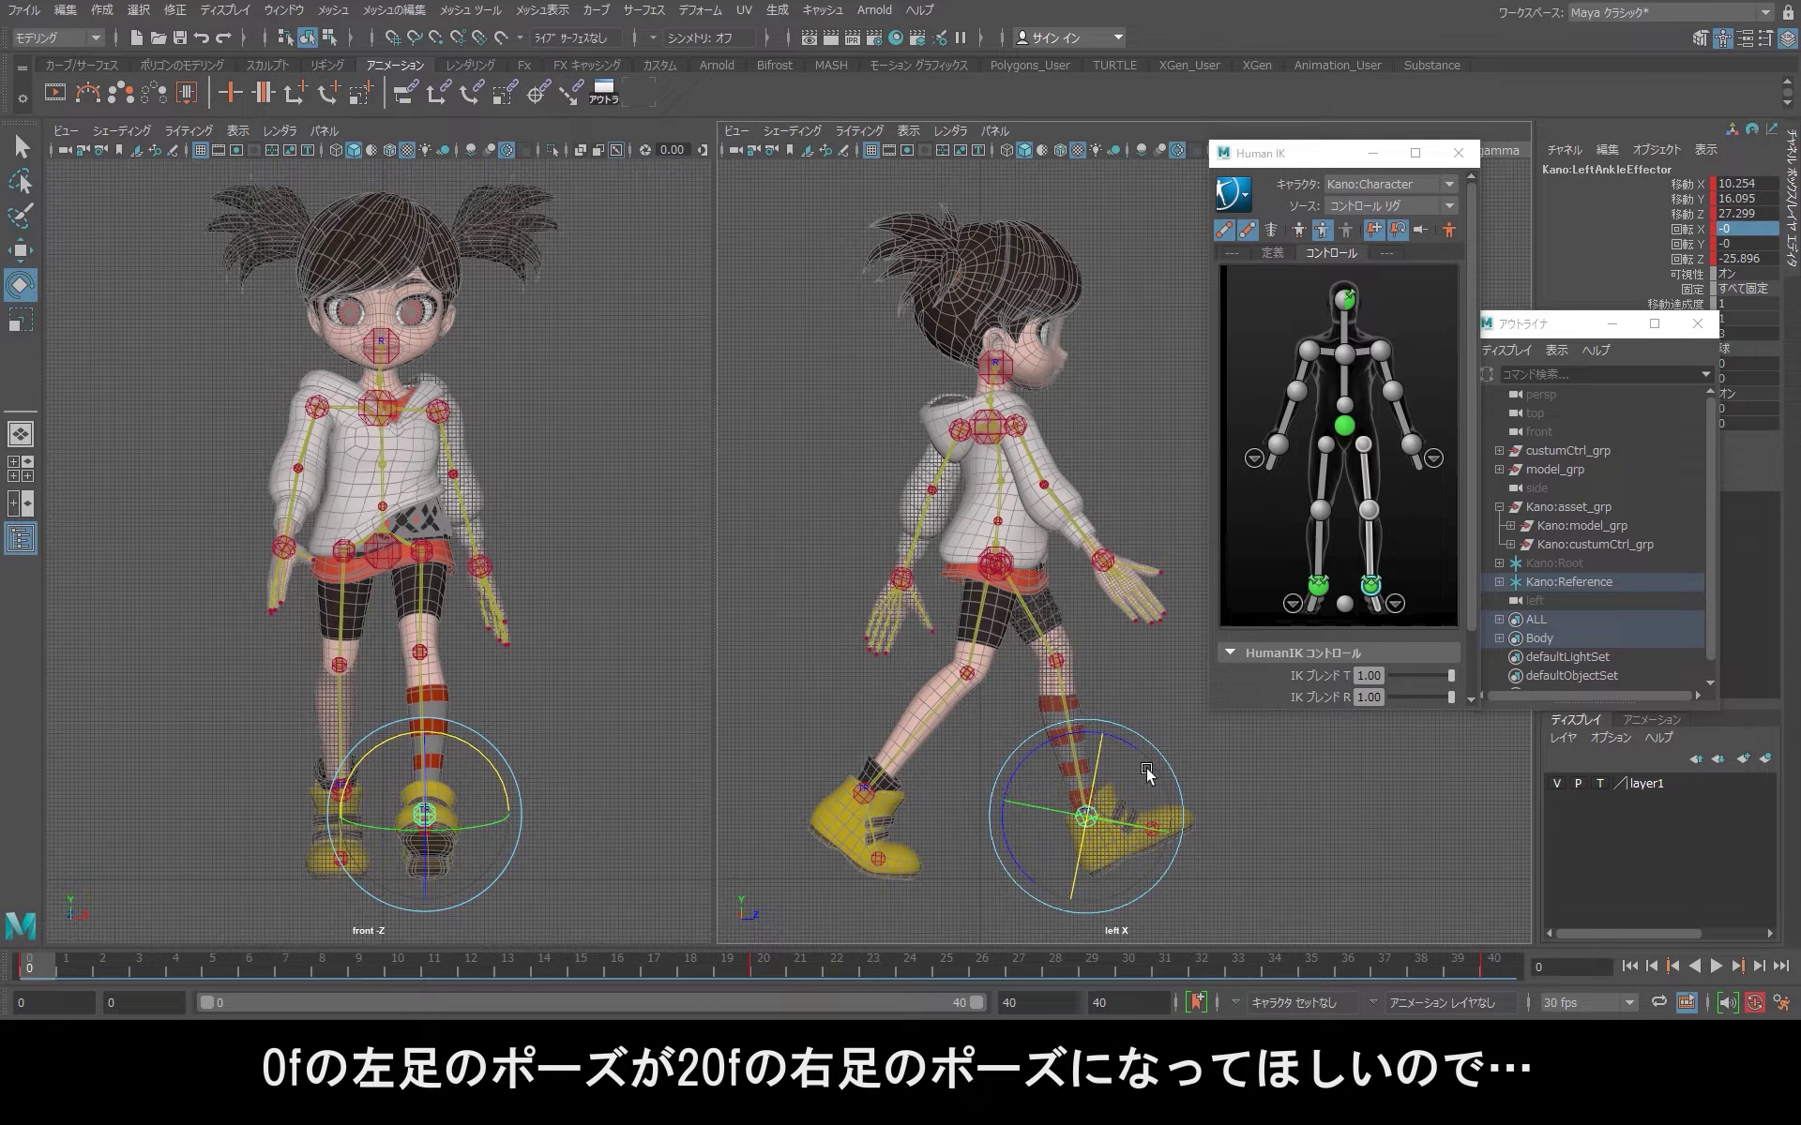
right_click(43, 958)
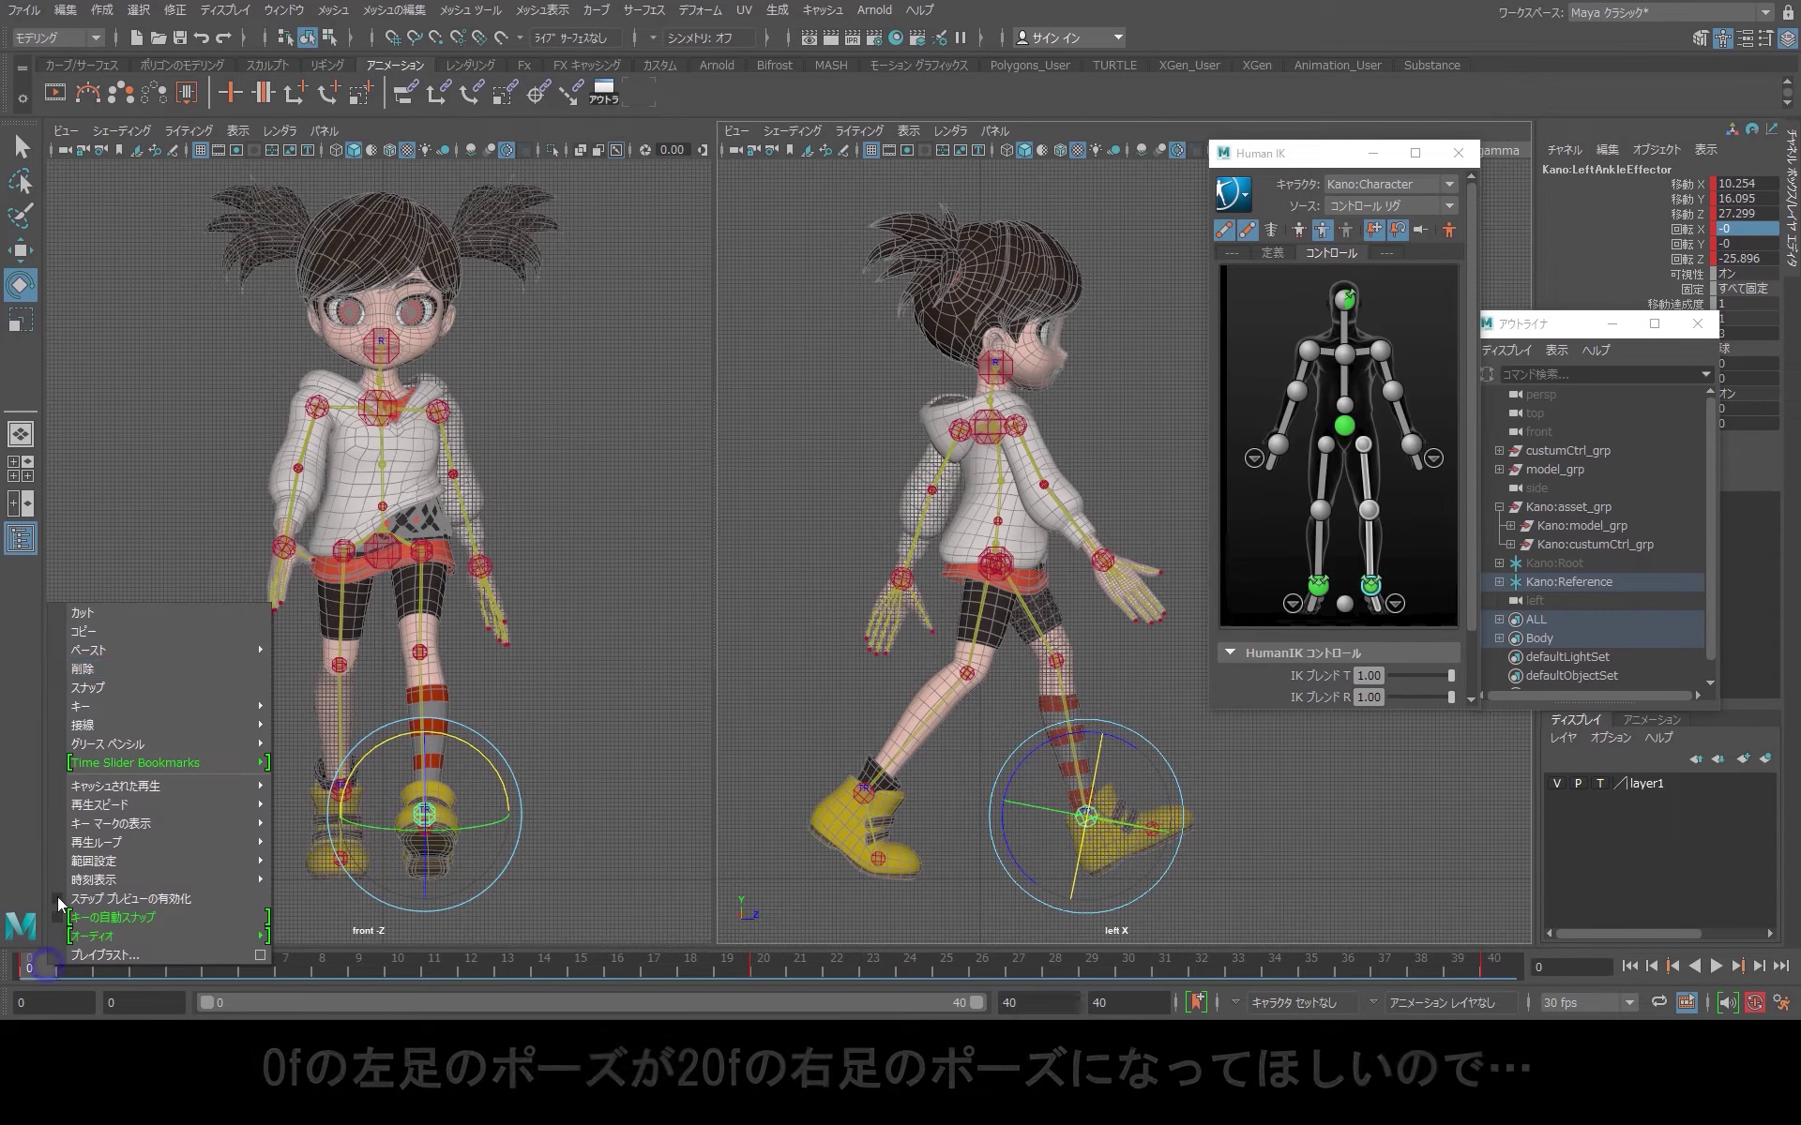
left_click(117, 623)
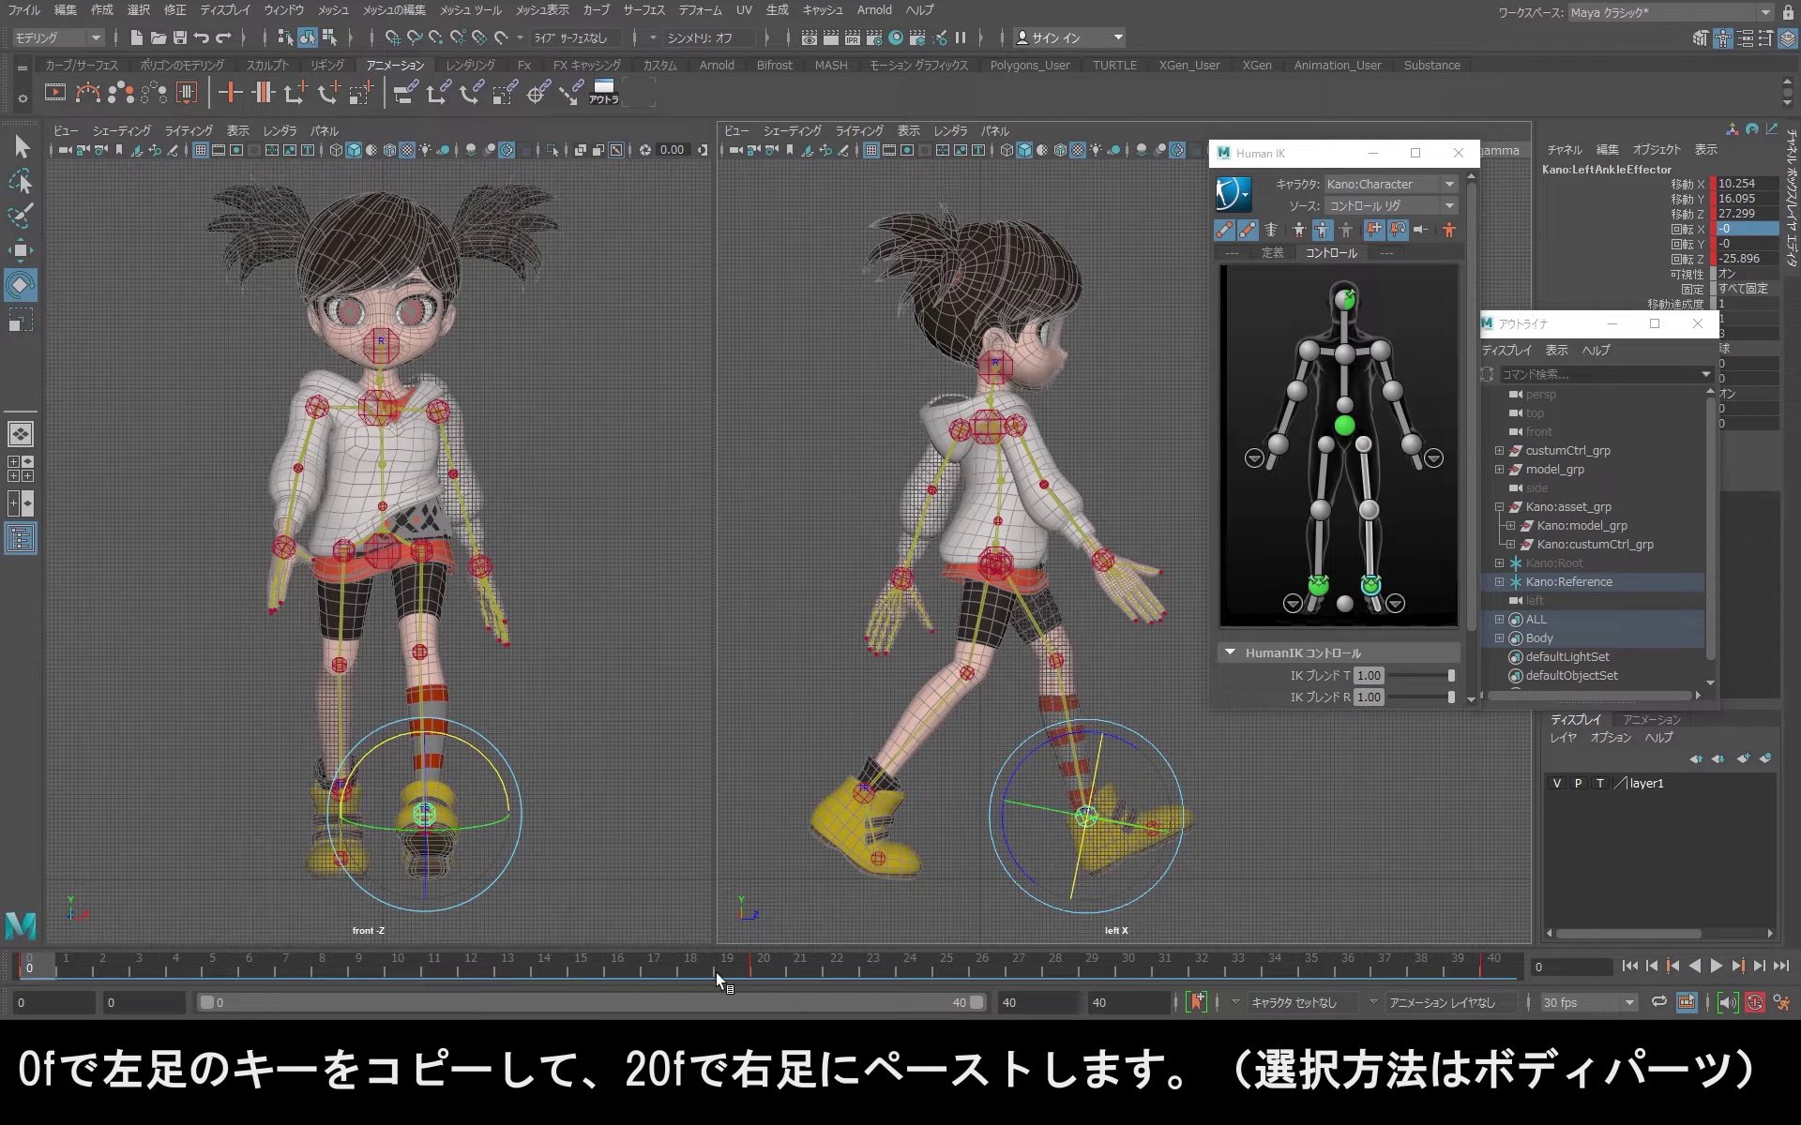
Step: Paste the copied key onto the right ankle effector at frame 20
left_click(756, 962)
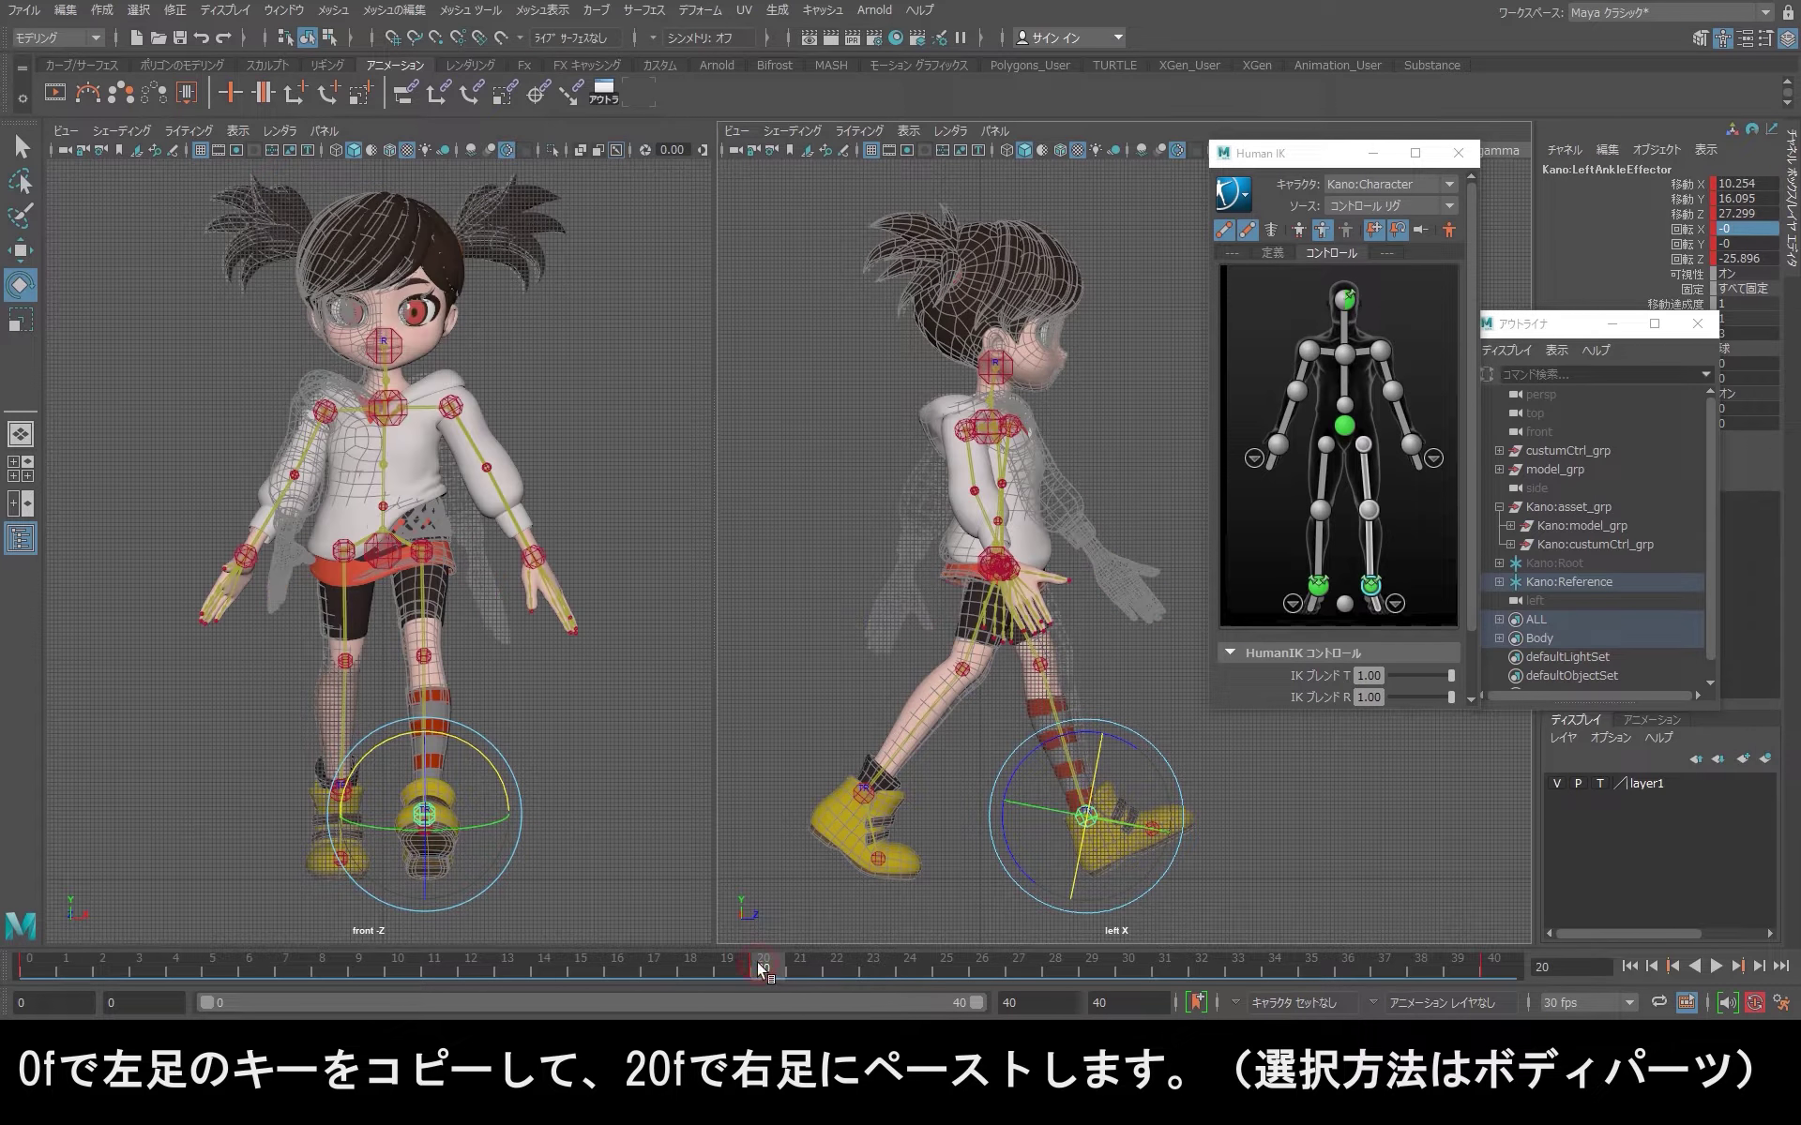
left_click(1318, 586)
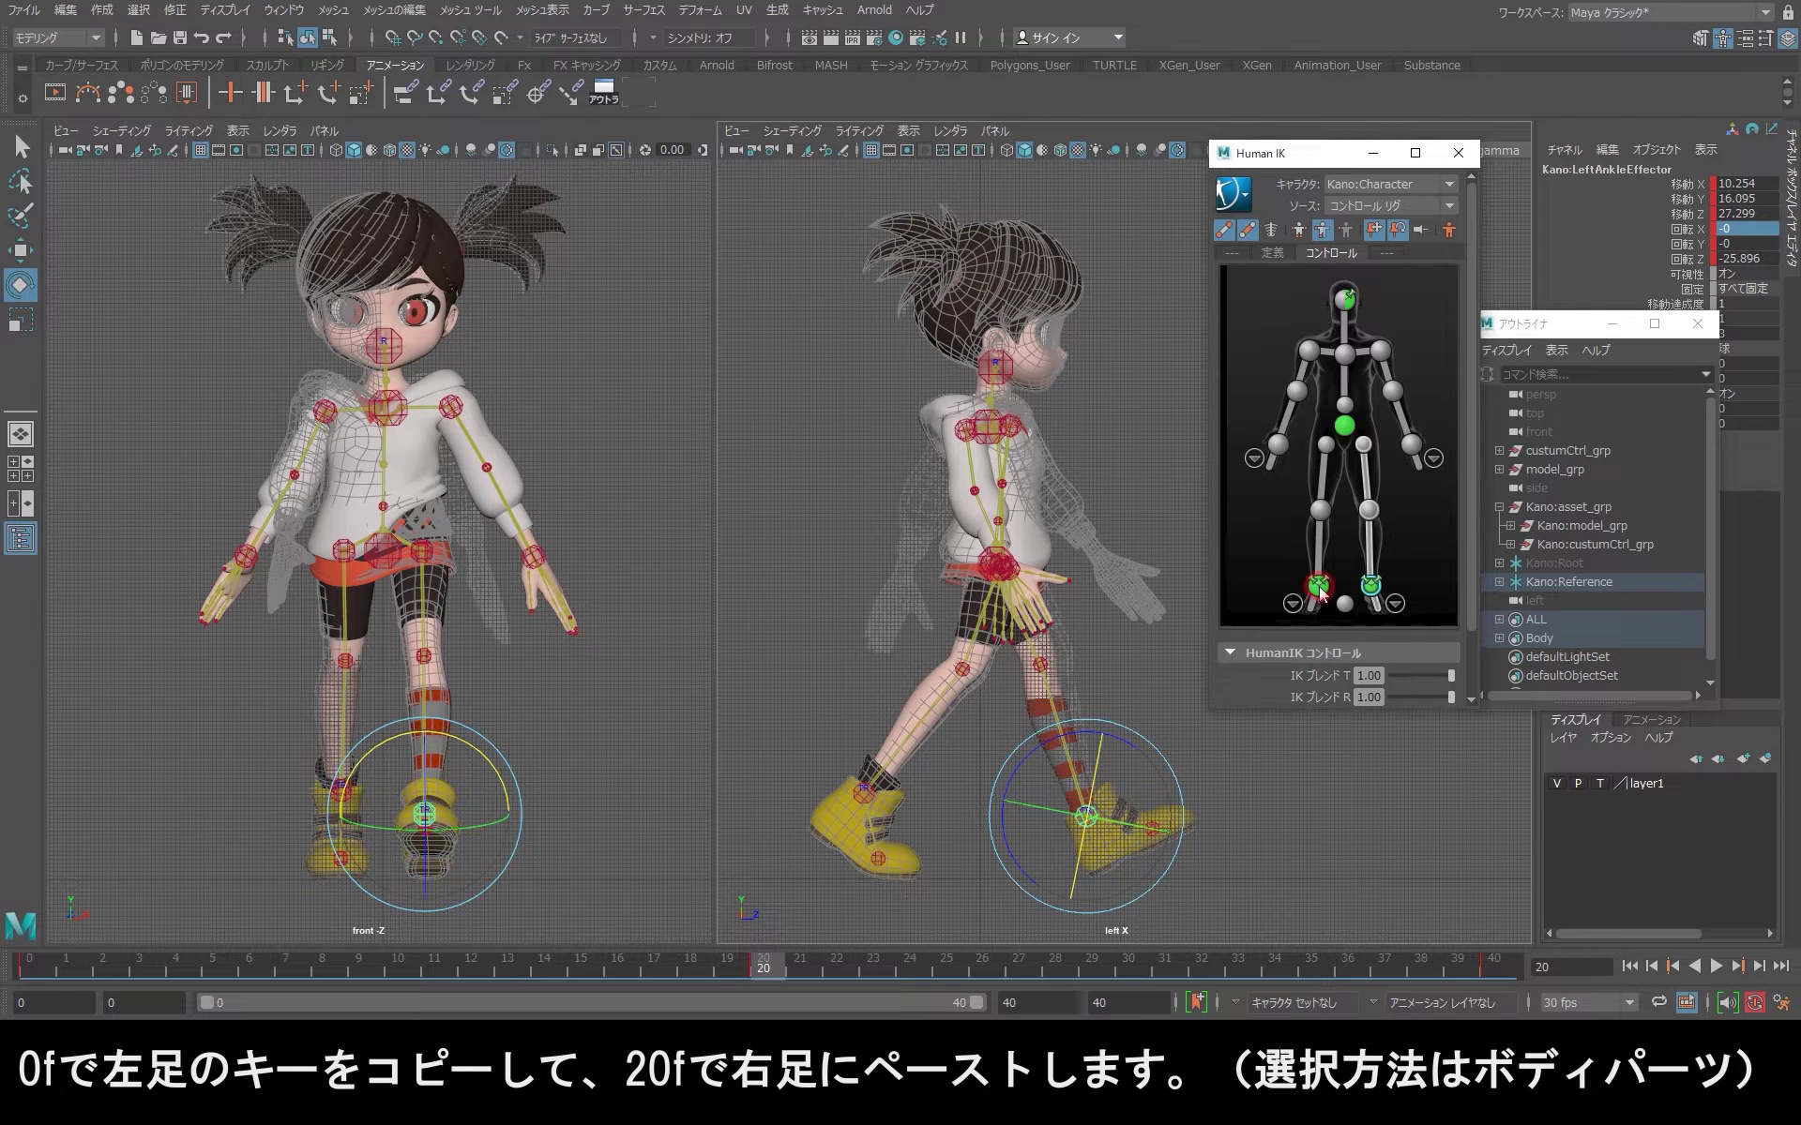
right_click(778, 962)
mouse_move(846, 643)
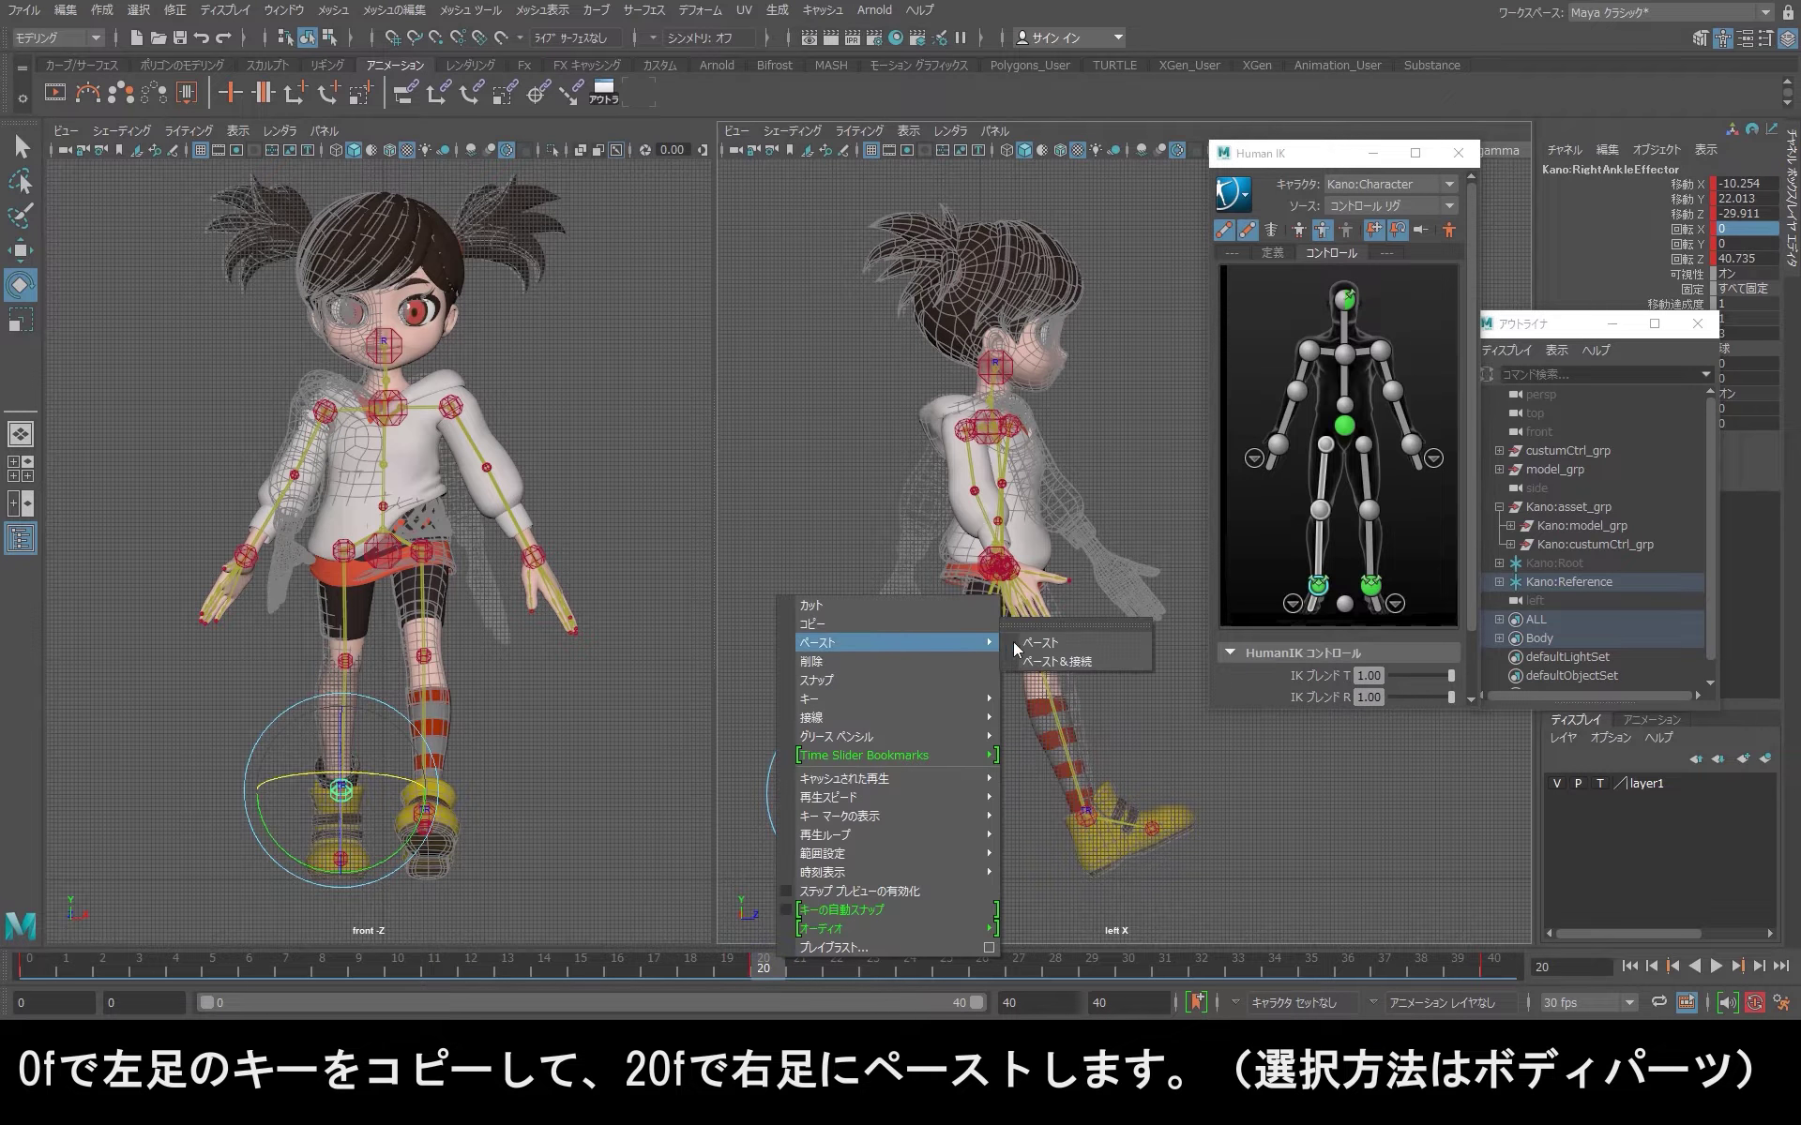
left_click(1050, 647)
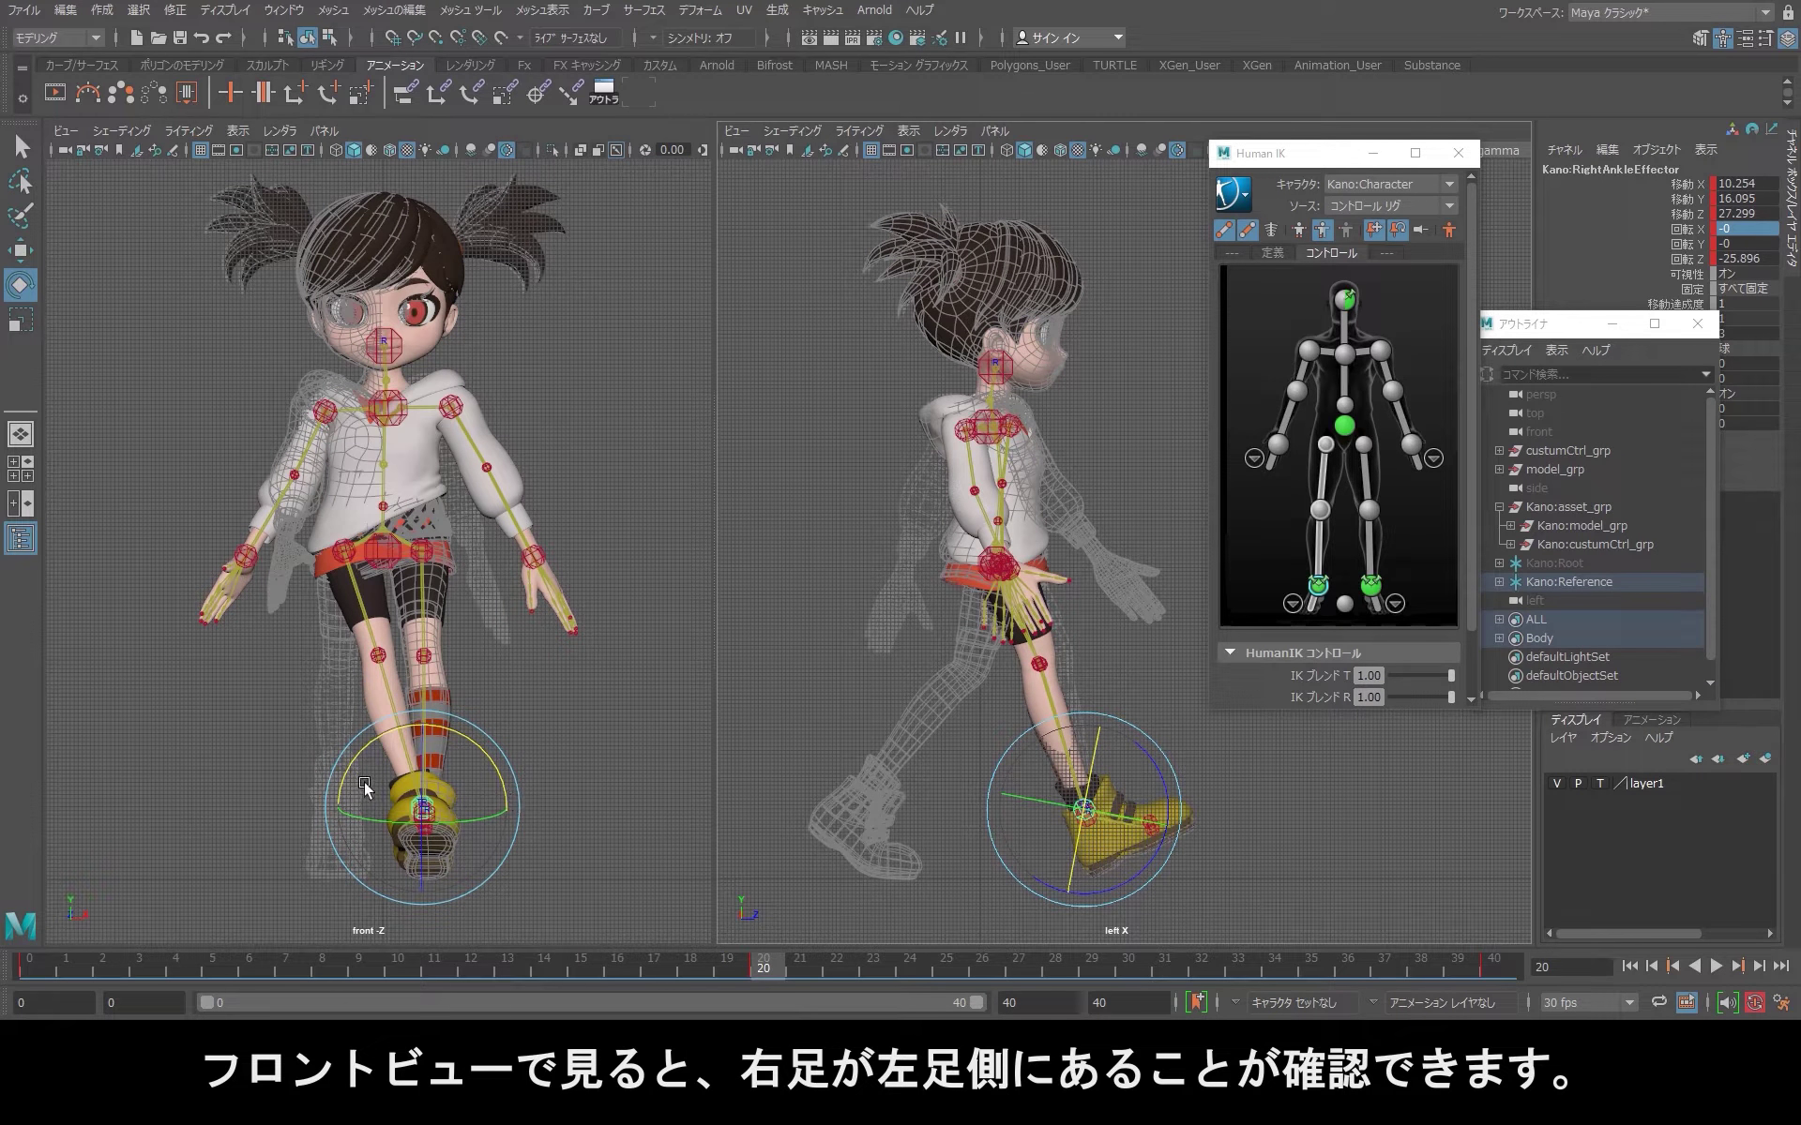
Step: Set the right ankle's Translate X to -10.254 and return the timeline to frame 0
key("w")
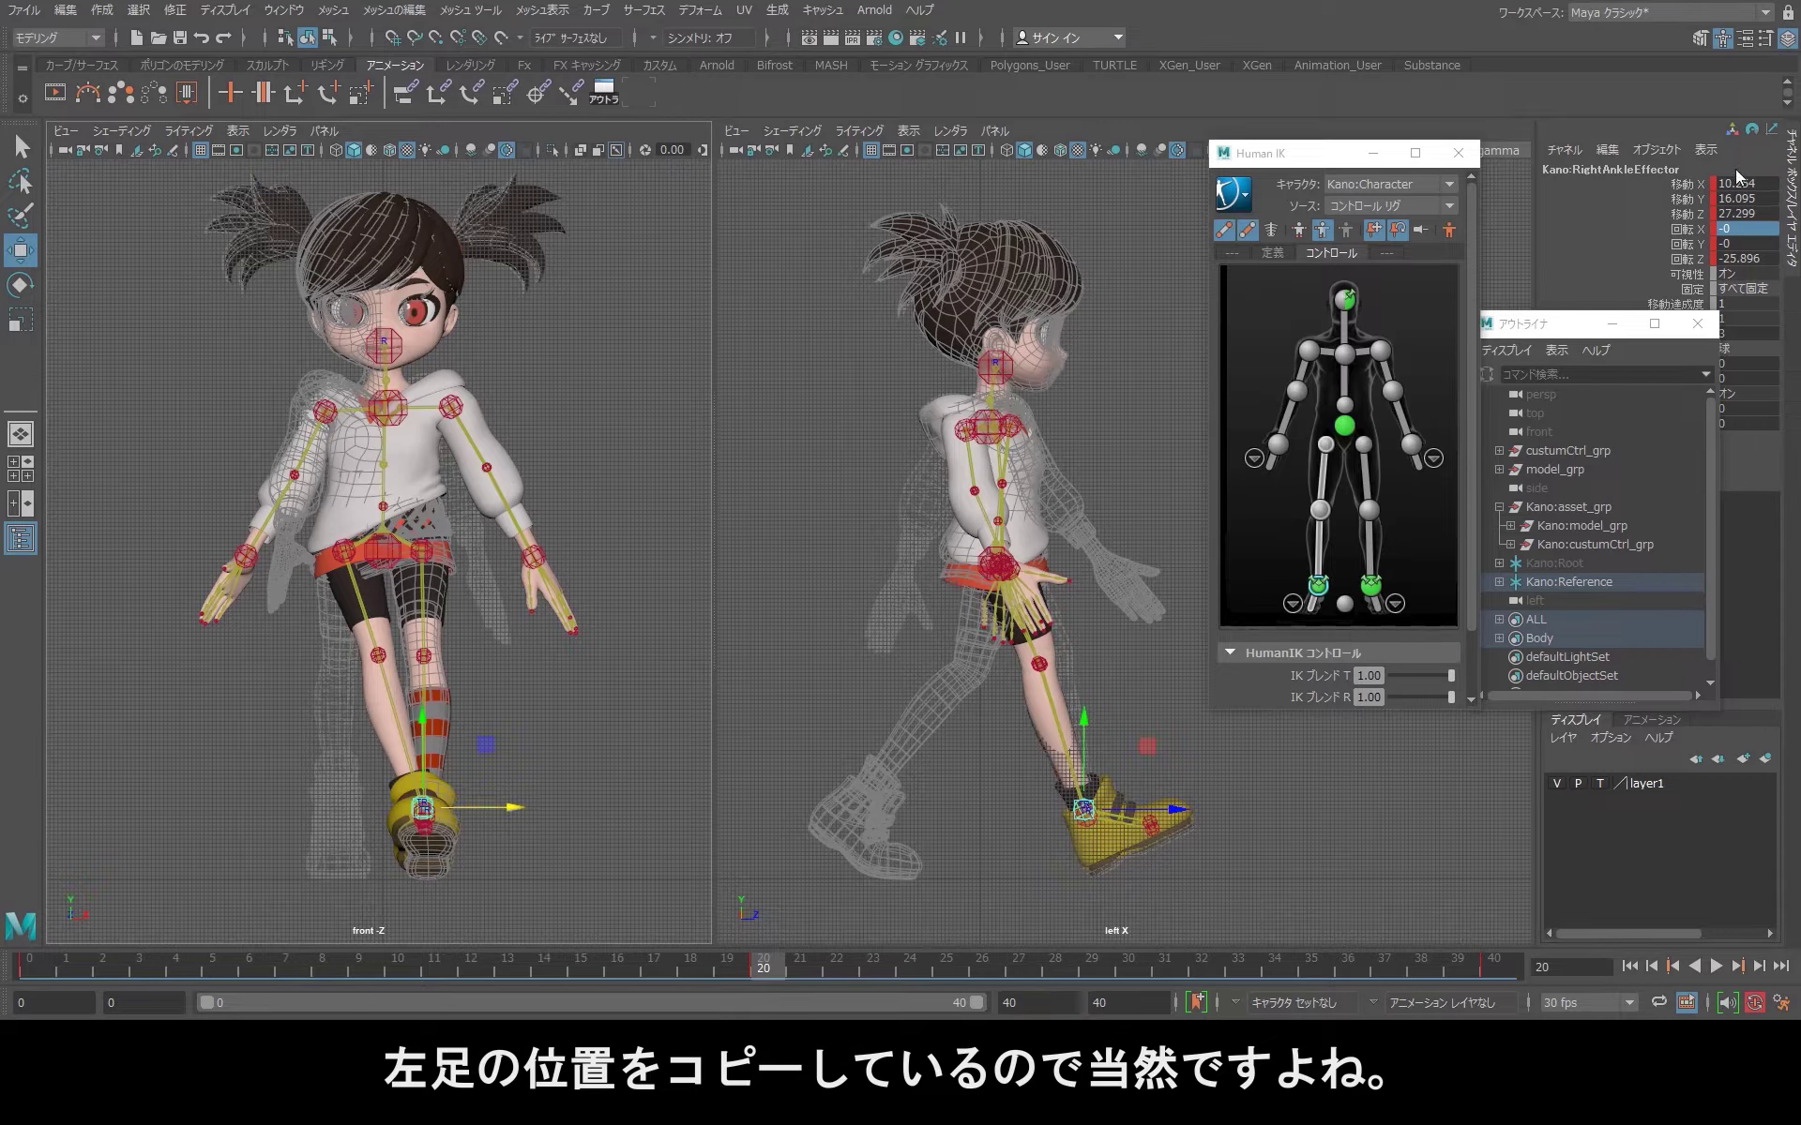
left_click(1688, 184)
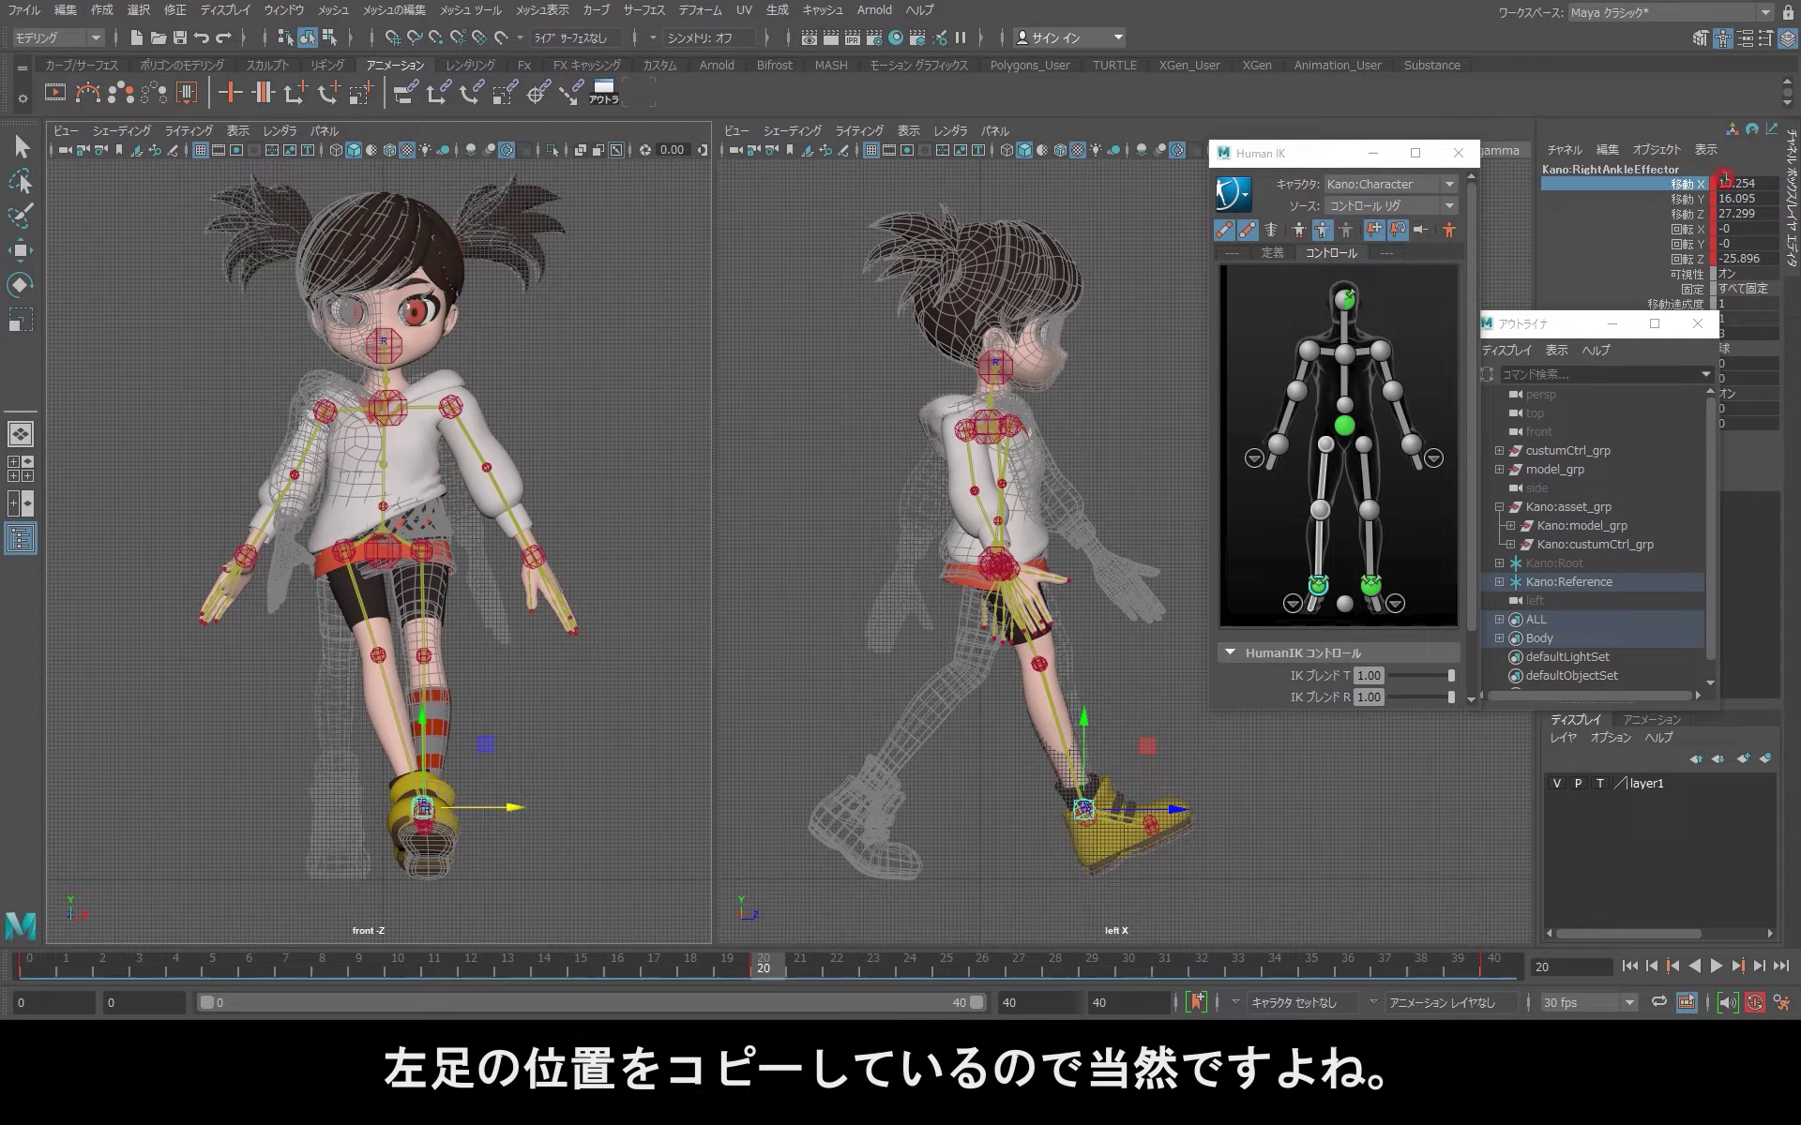
left_click(1726, 182)
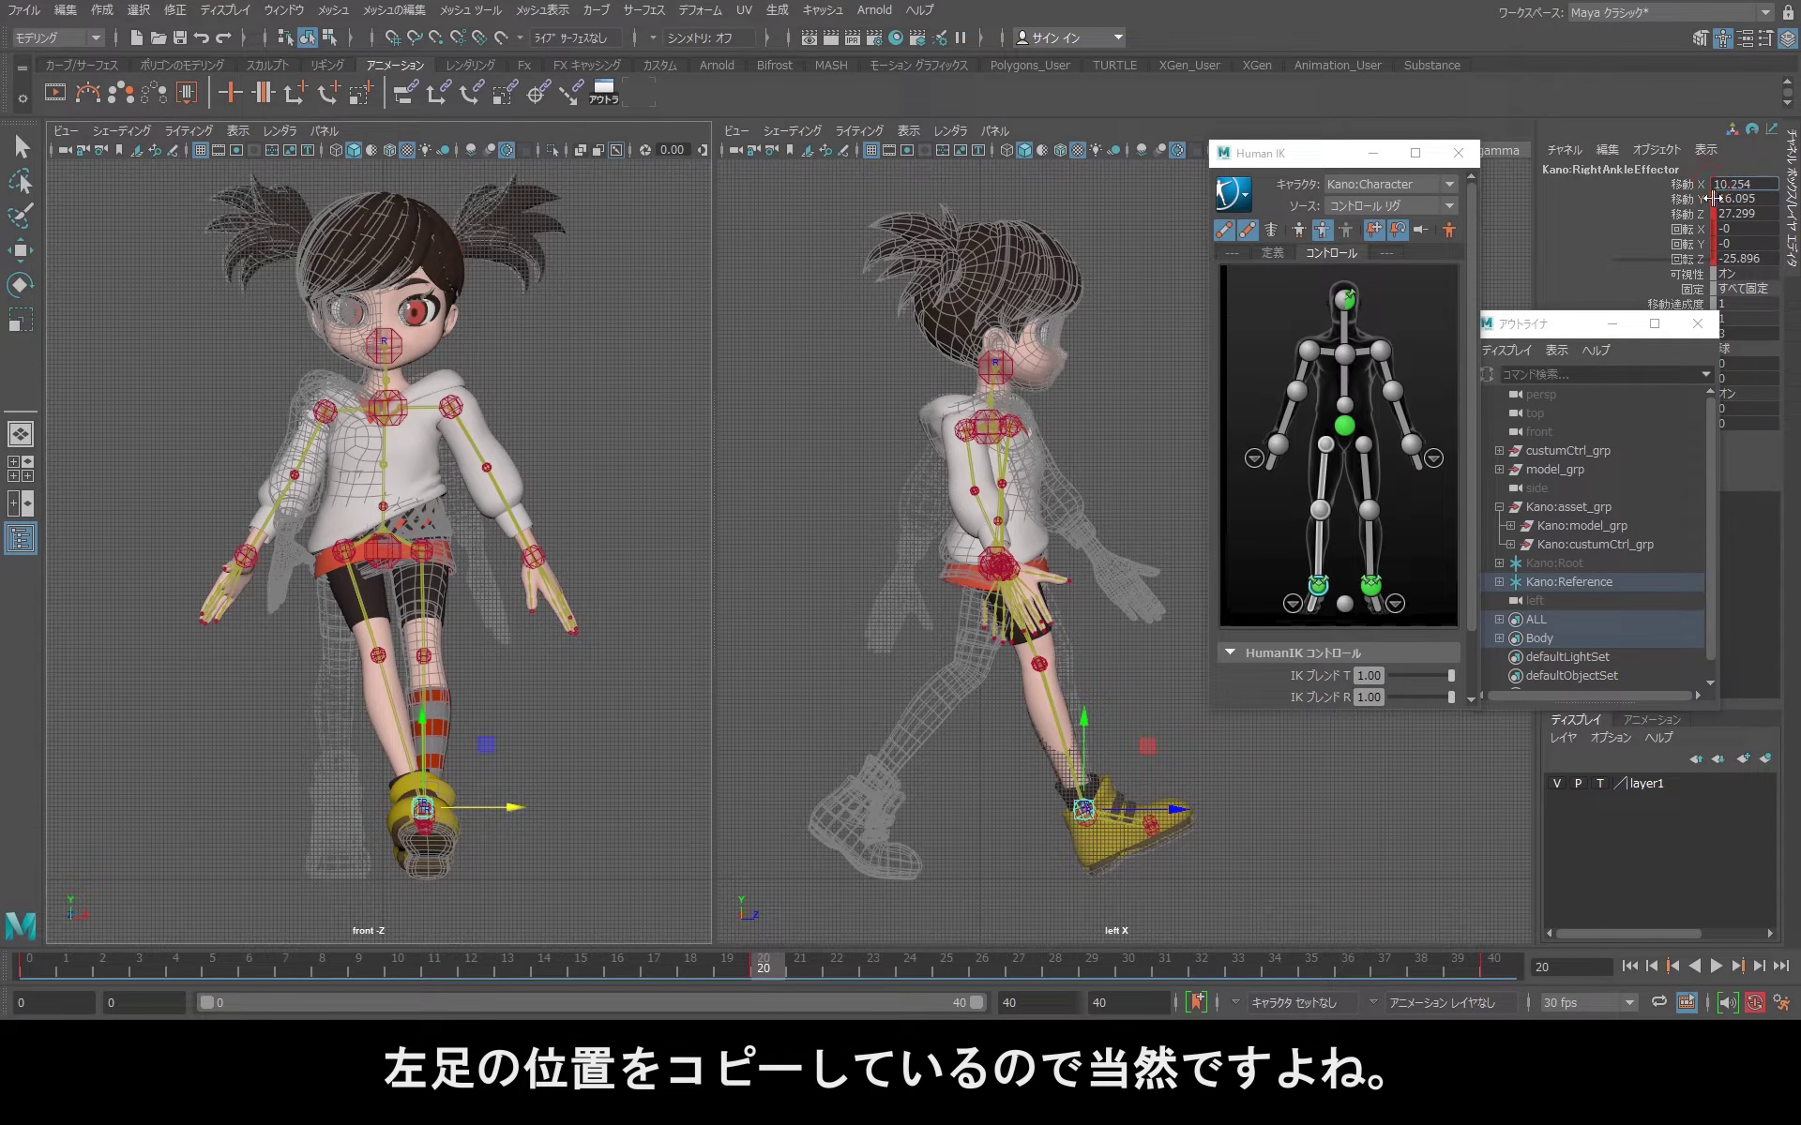
type("-")
key("Return")
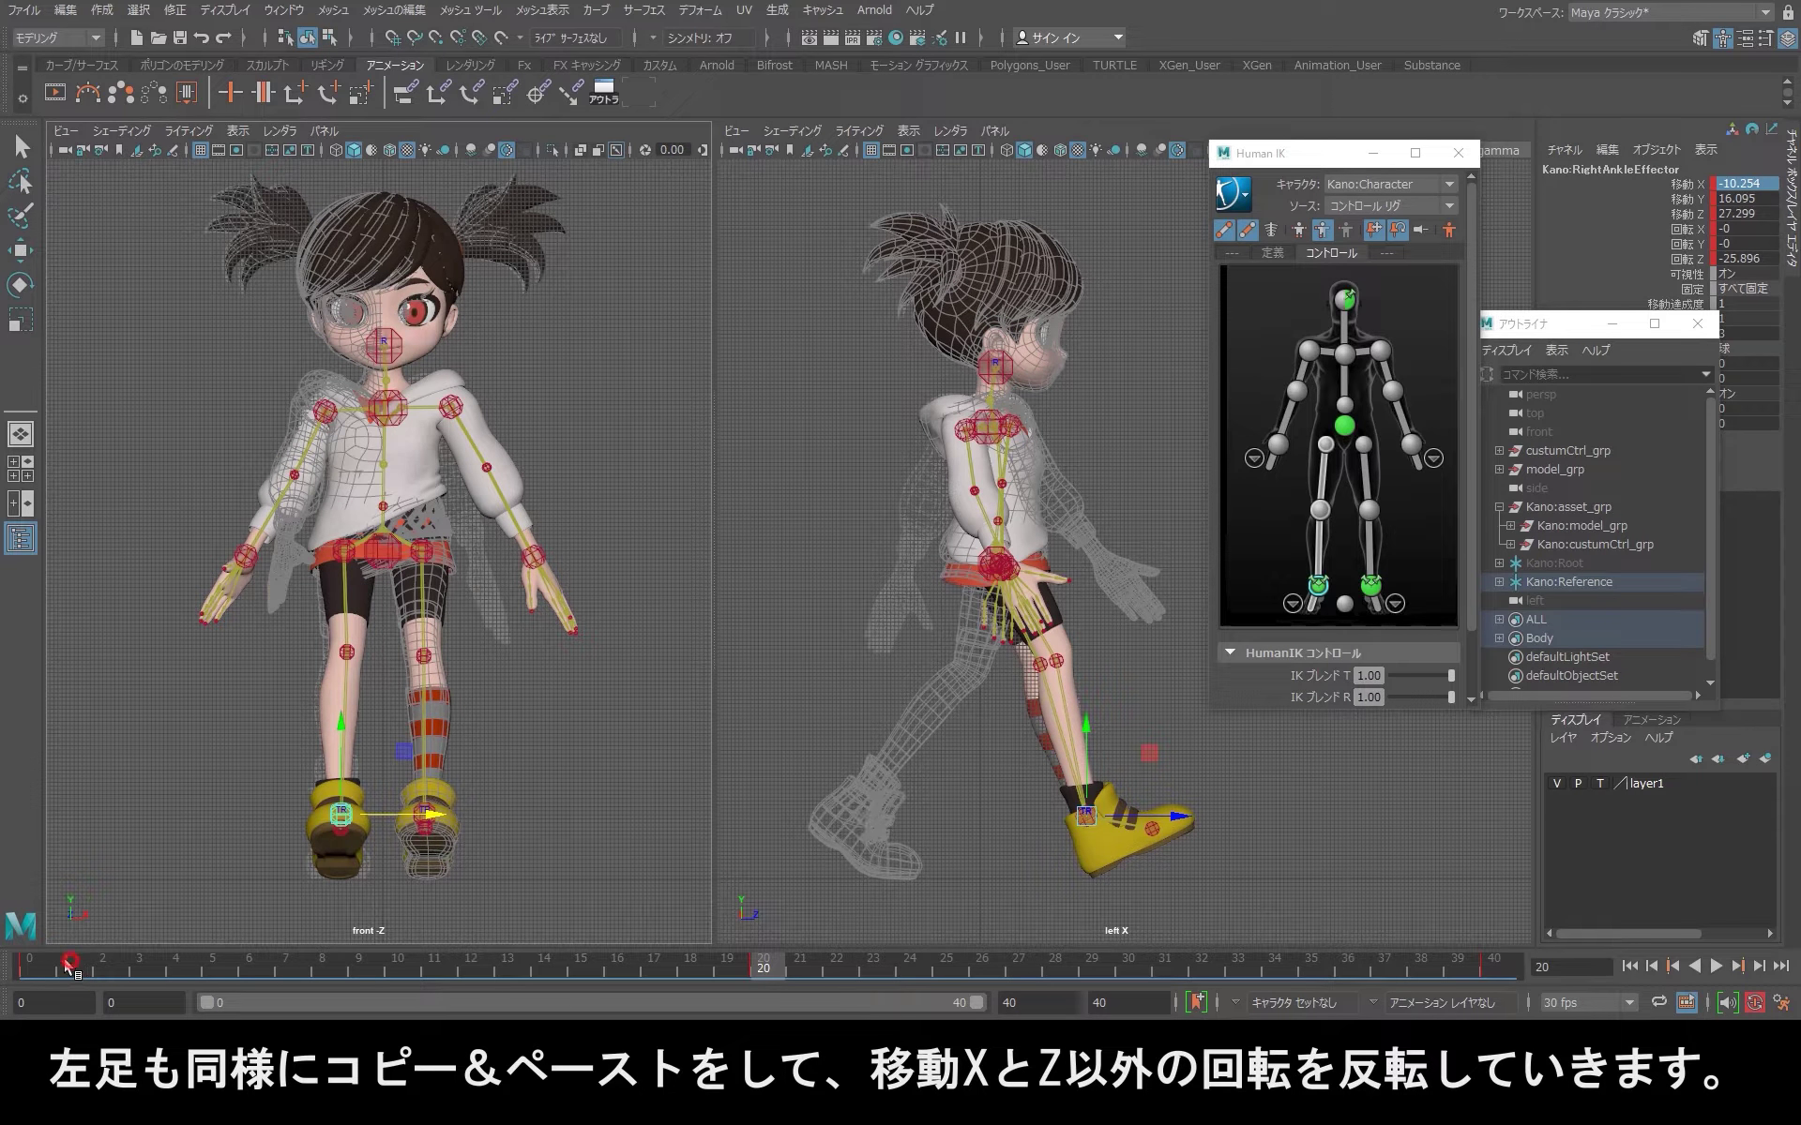
left_click_drag(68, 966, 30, 960)
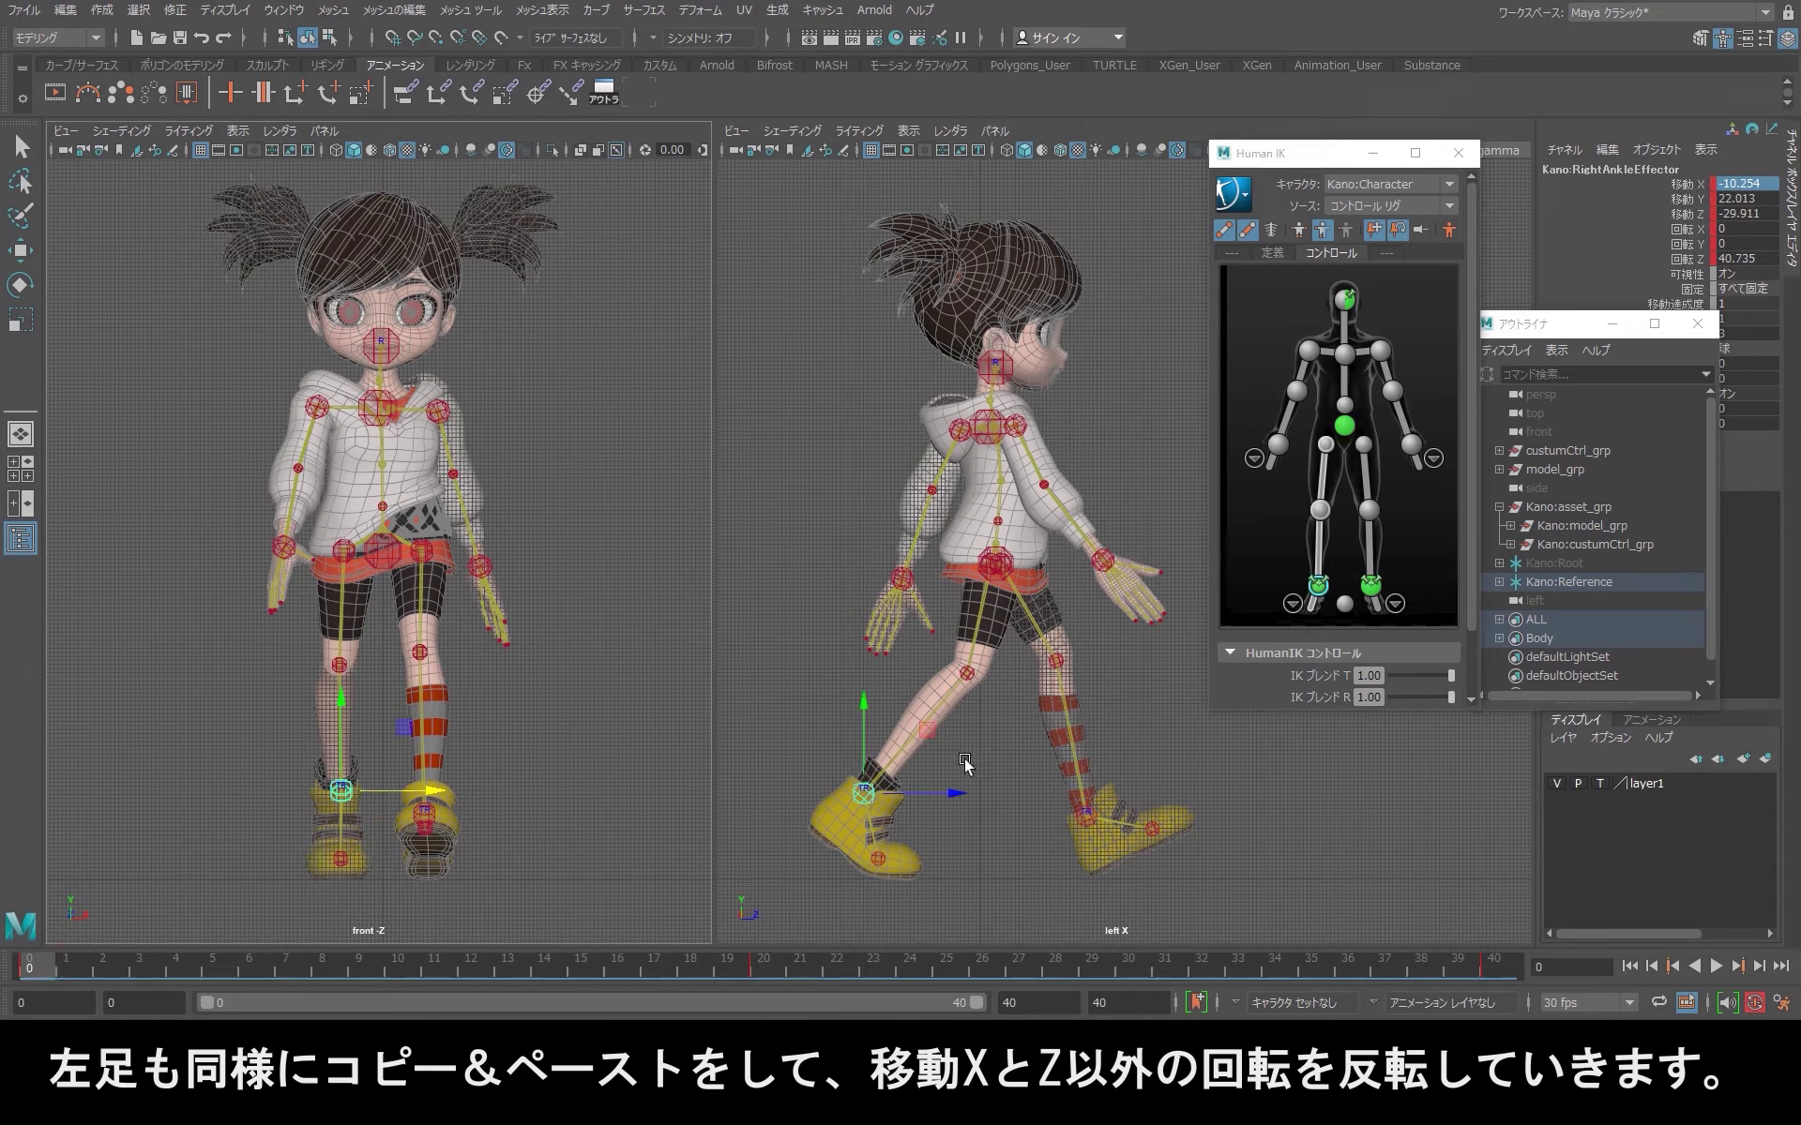
Step: Paste the right ankle's frame-0 key onto the left ankle at frame 20 with Translate X 10.254
right_click(75, 954)
left_click(310, 634)
left_click(768, 966)
left_click(1370, 586)
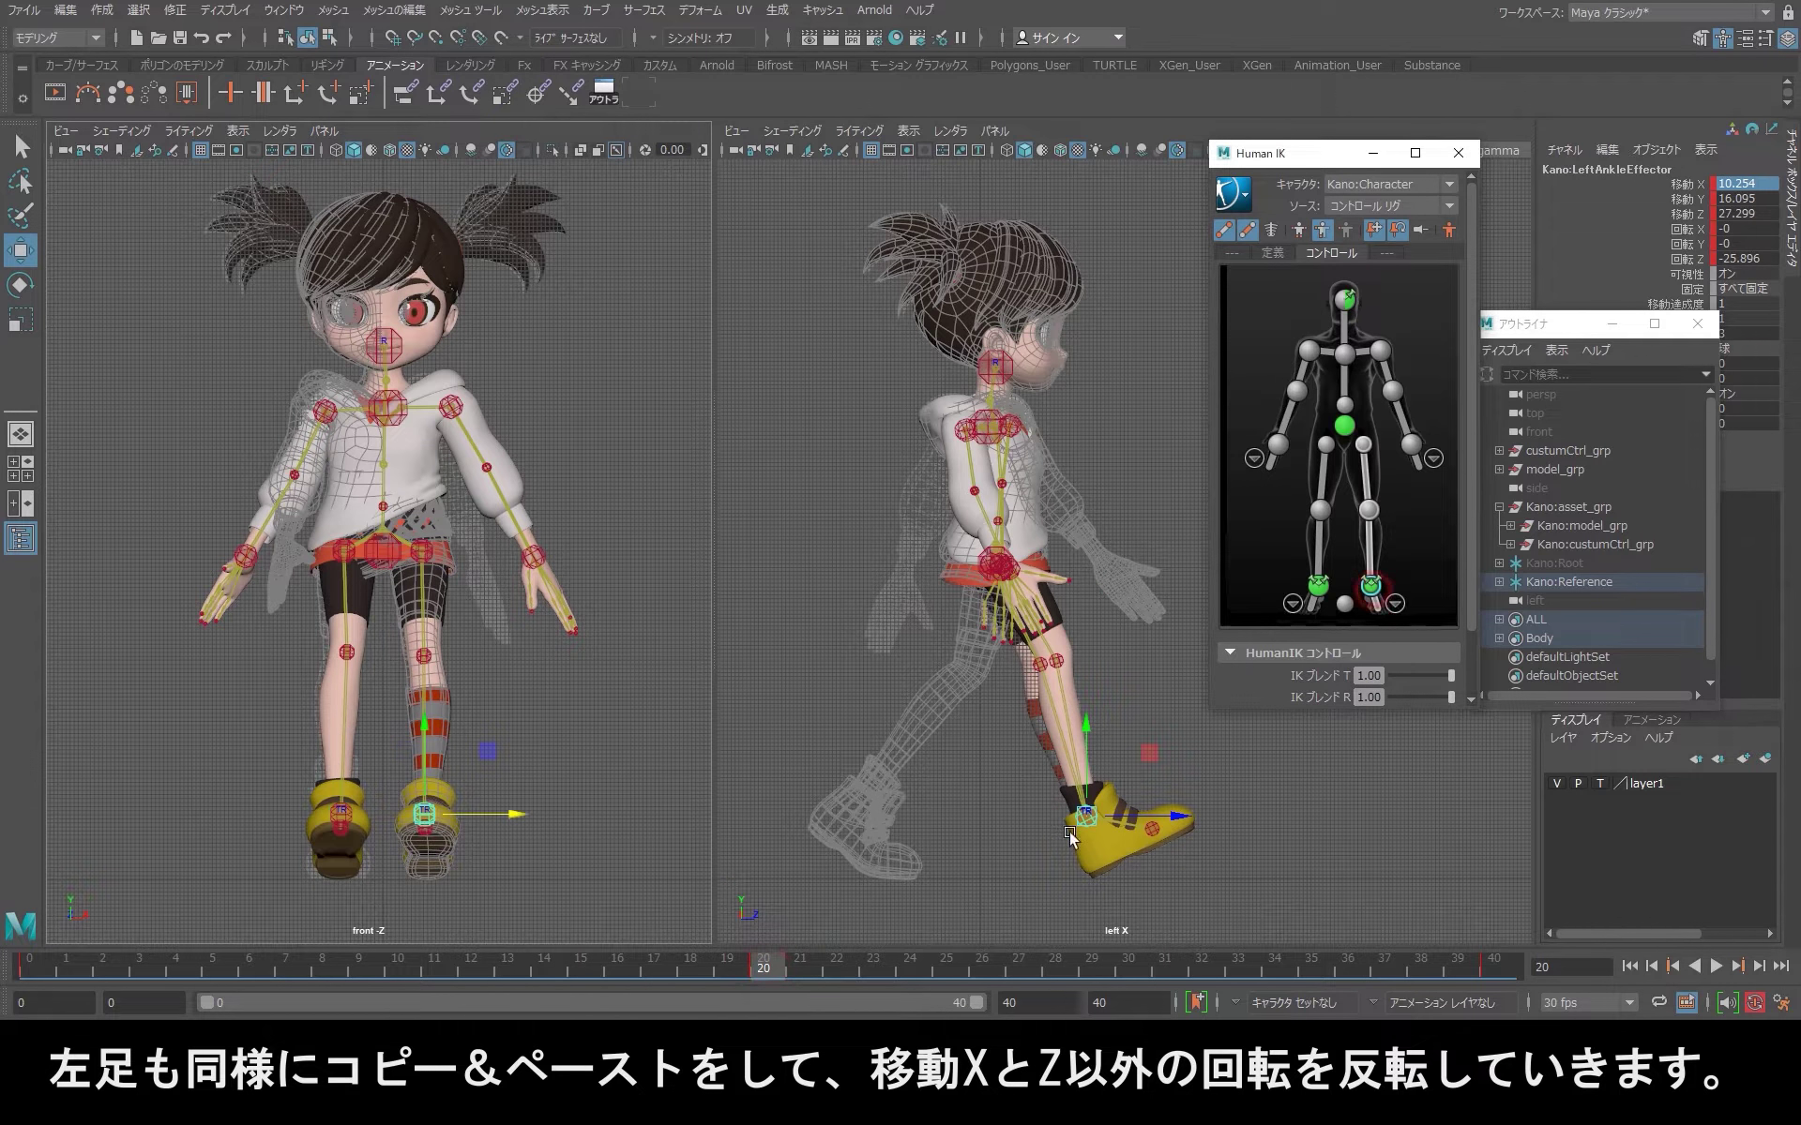
right_click(763, 964)
mouse_move(816, 649)
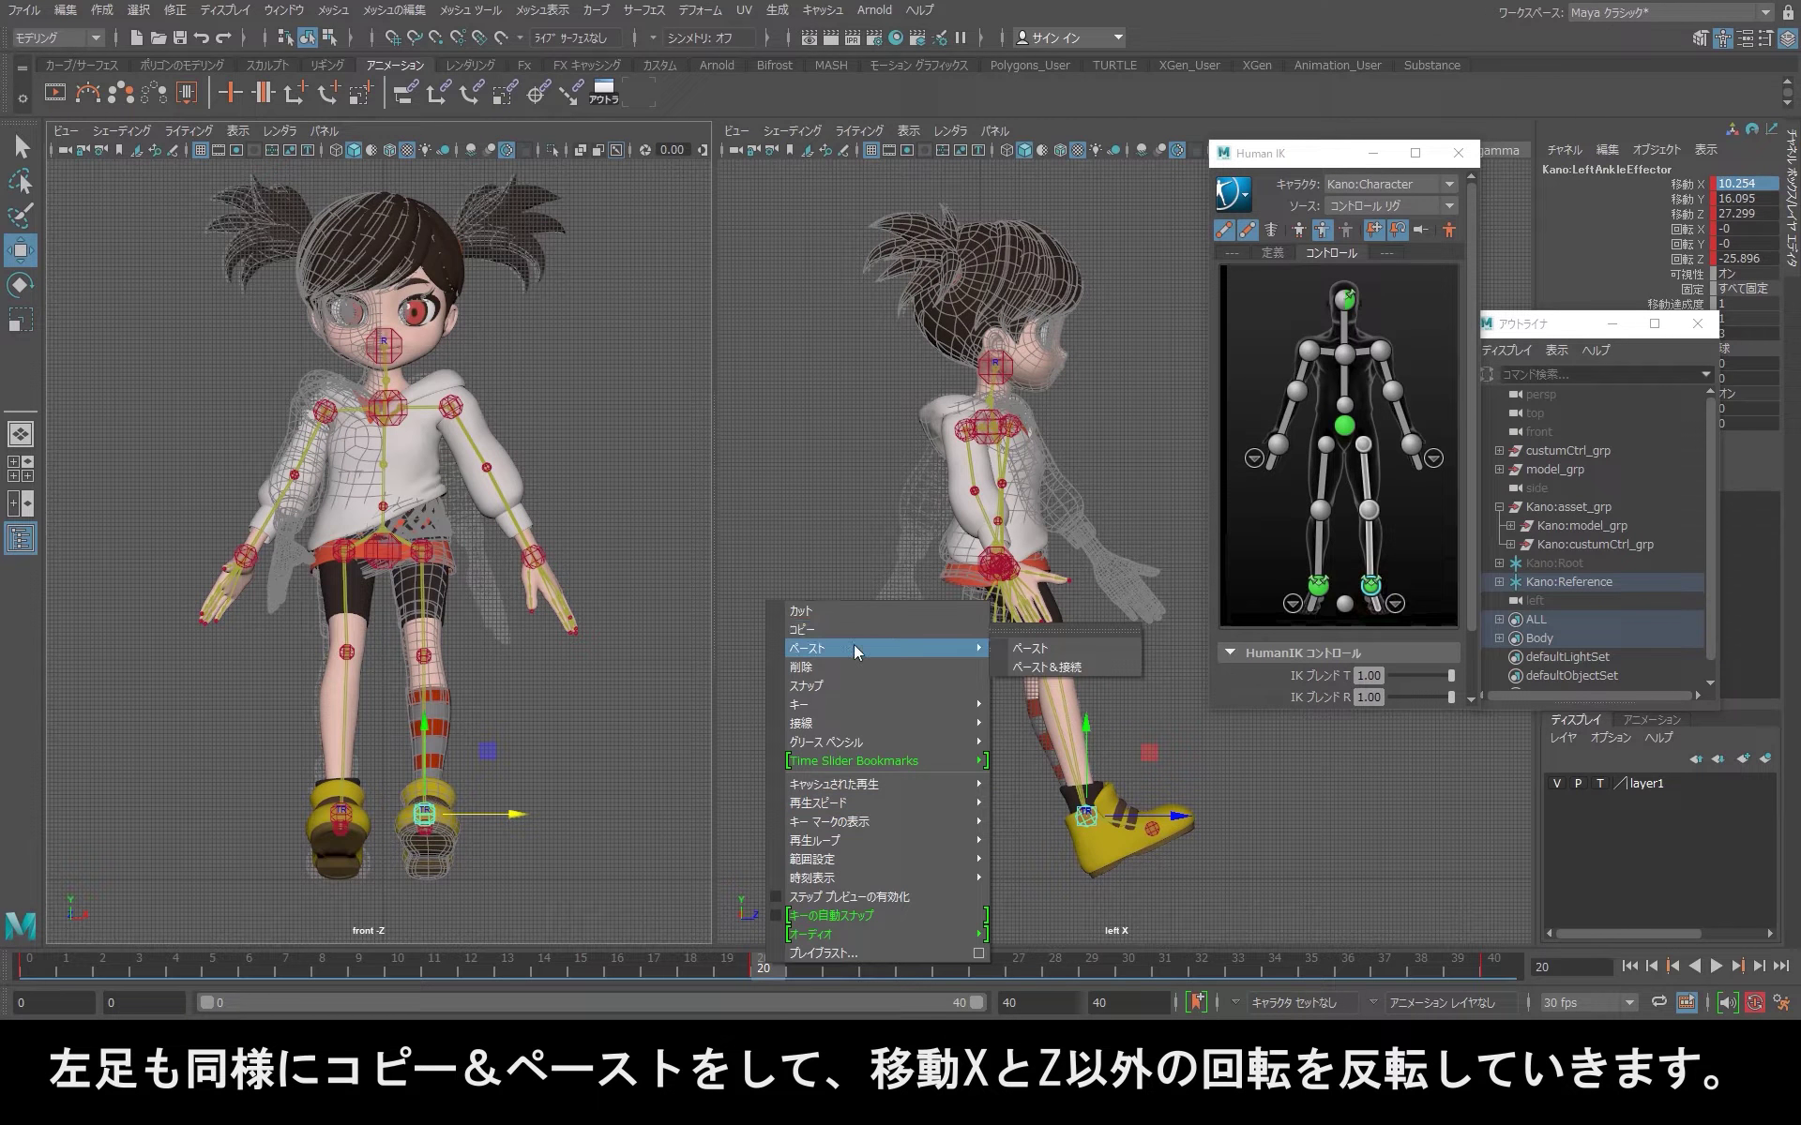
left_click(1030, 648)
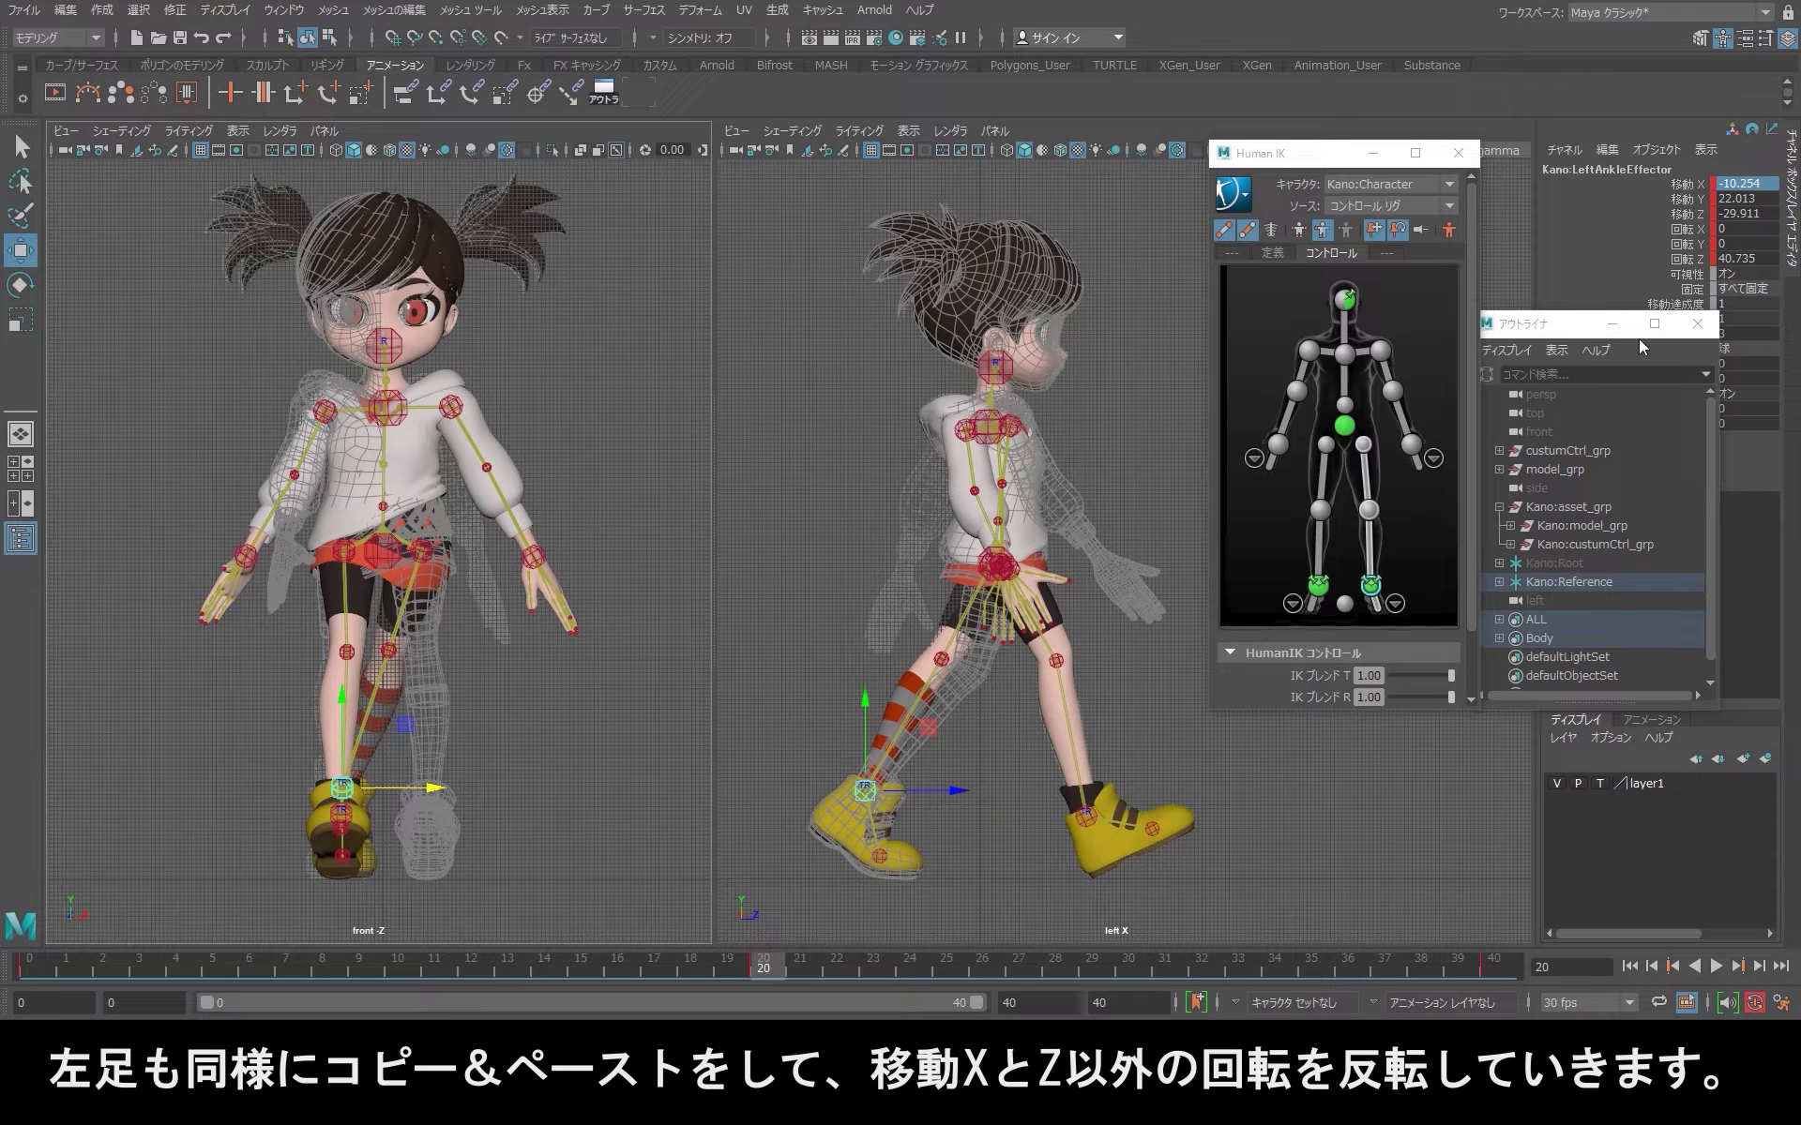
left_click(1719, 181)
type("10.254")
key("Return")
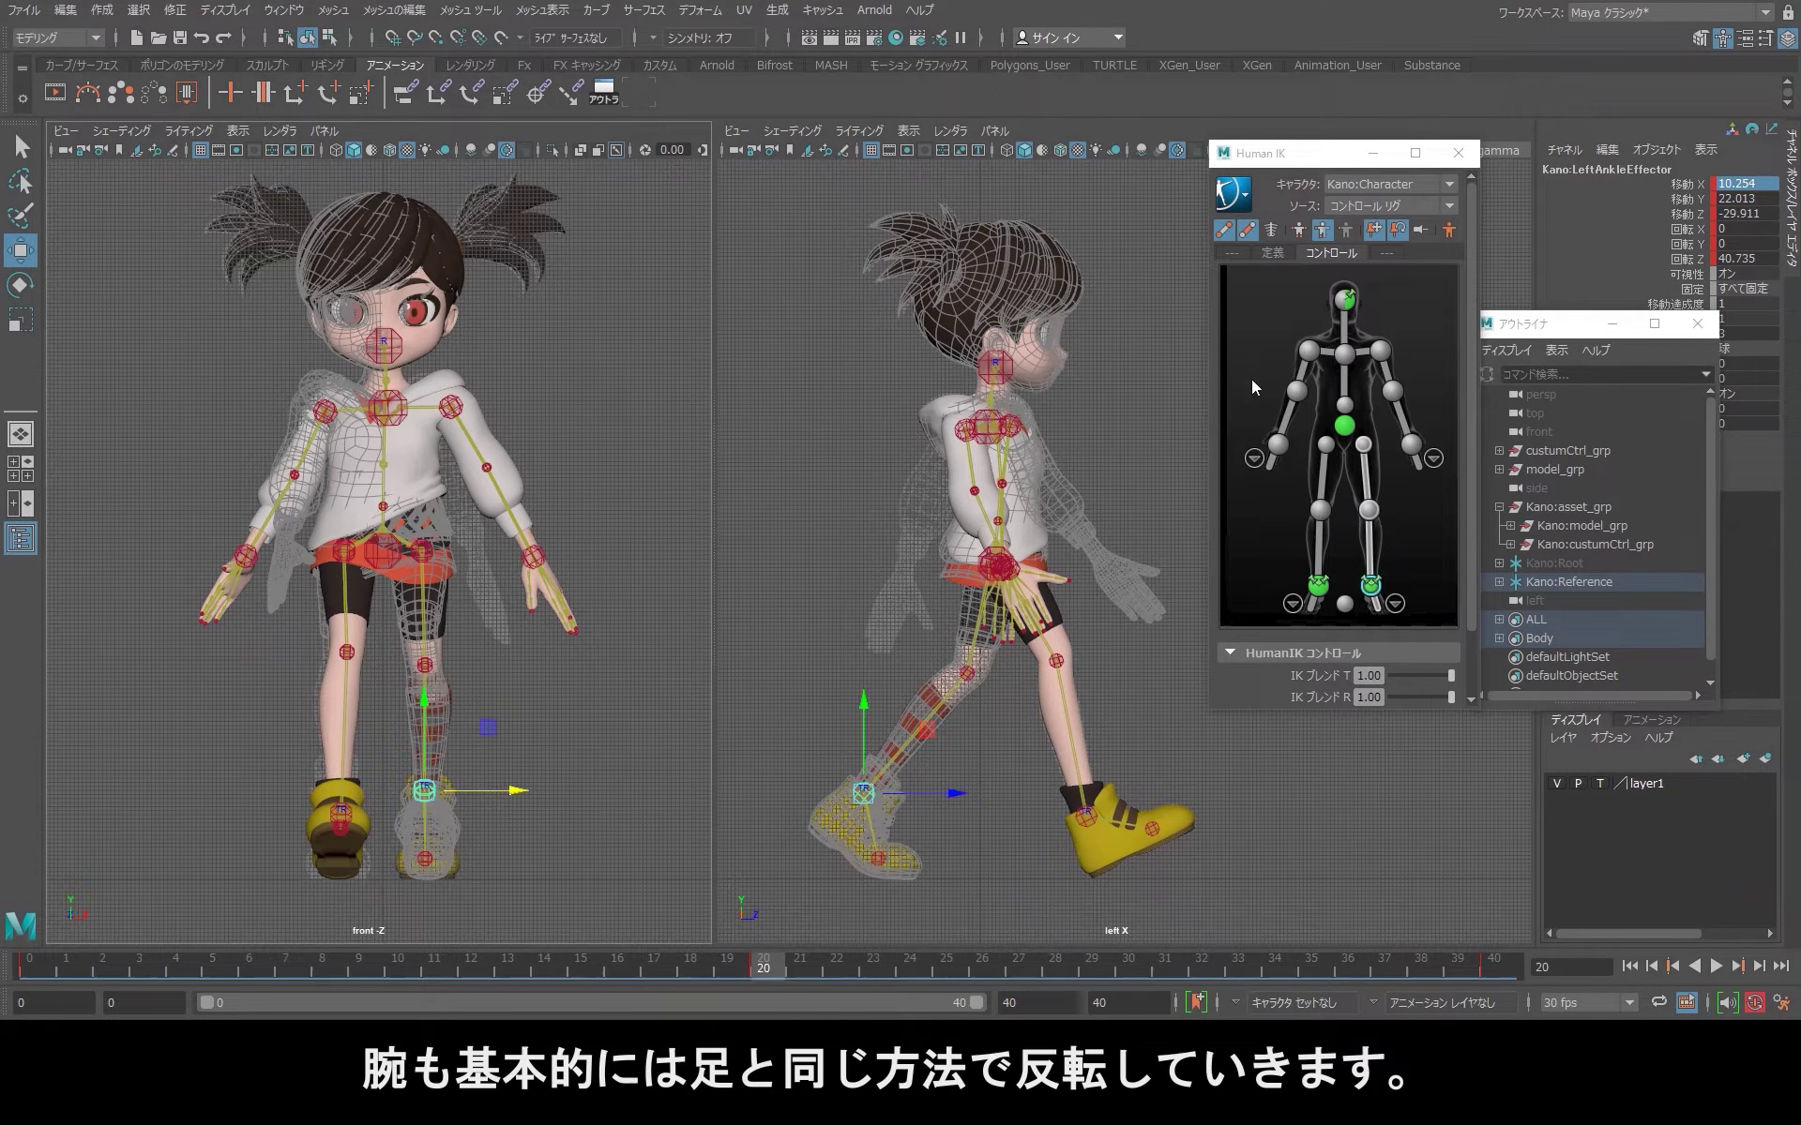
Step: Select the arm effectors: forearm, both shoulders, left upper arm, both wrists, ending on right shoulder
left_click(1287, 419)
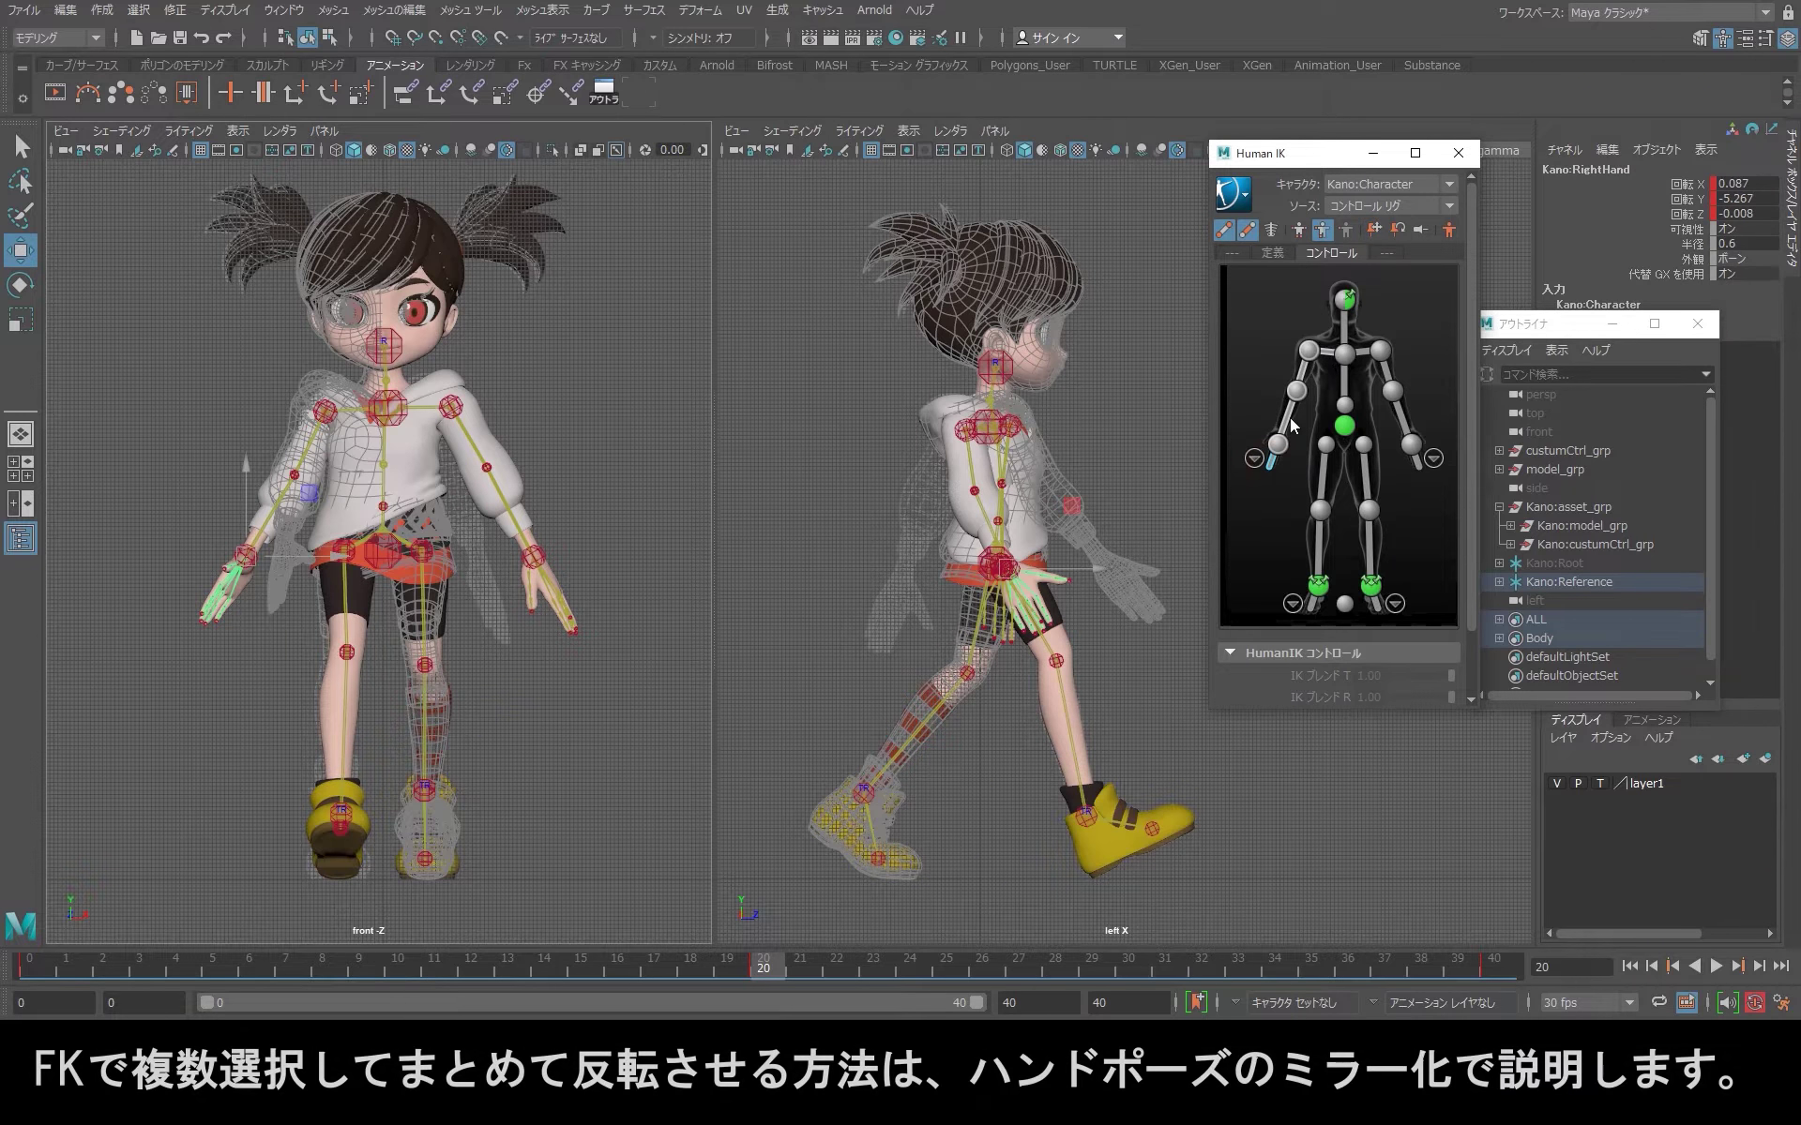
left_click(1328, 351)
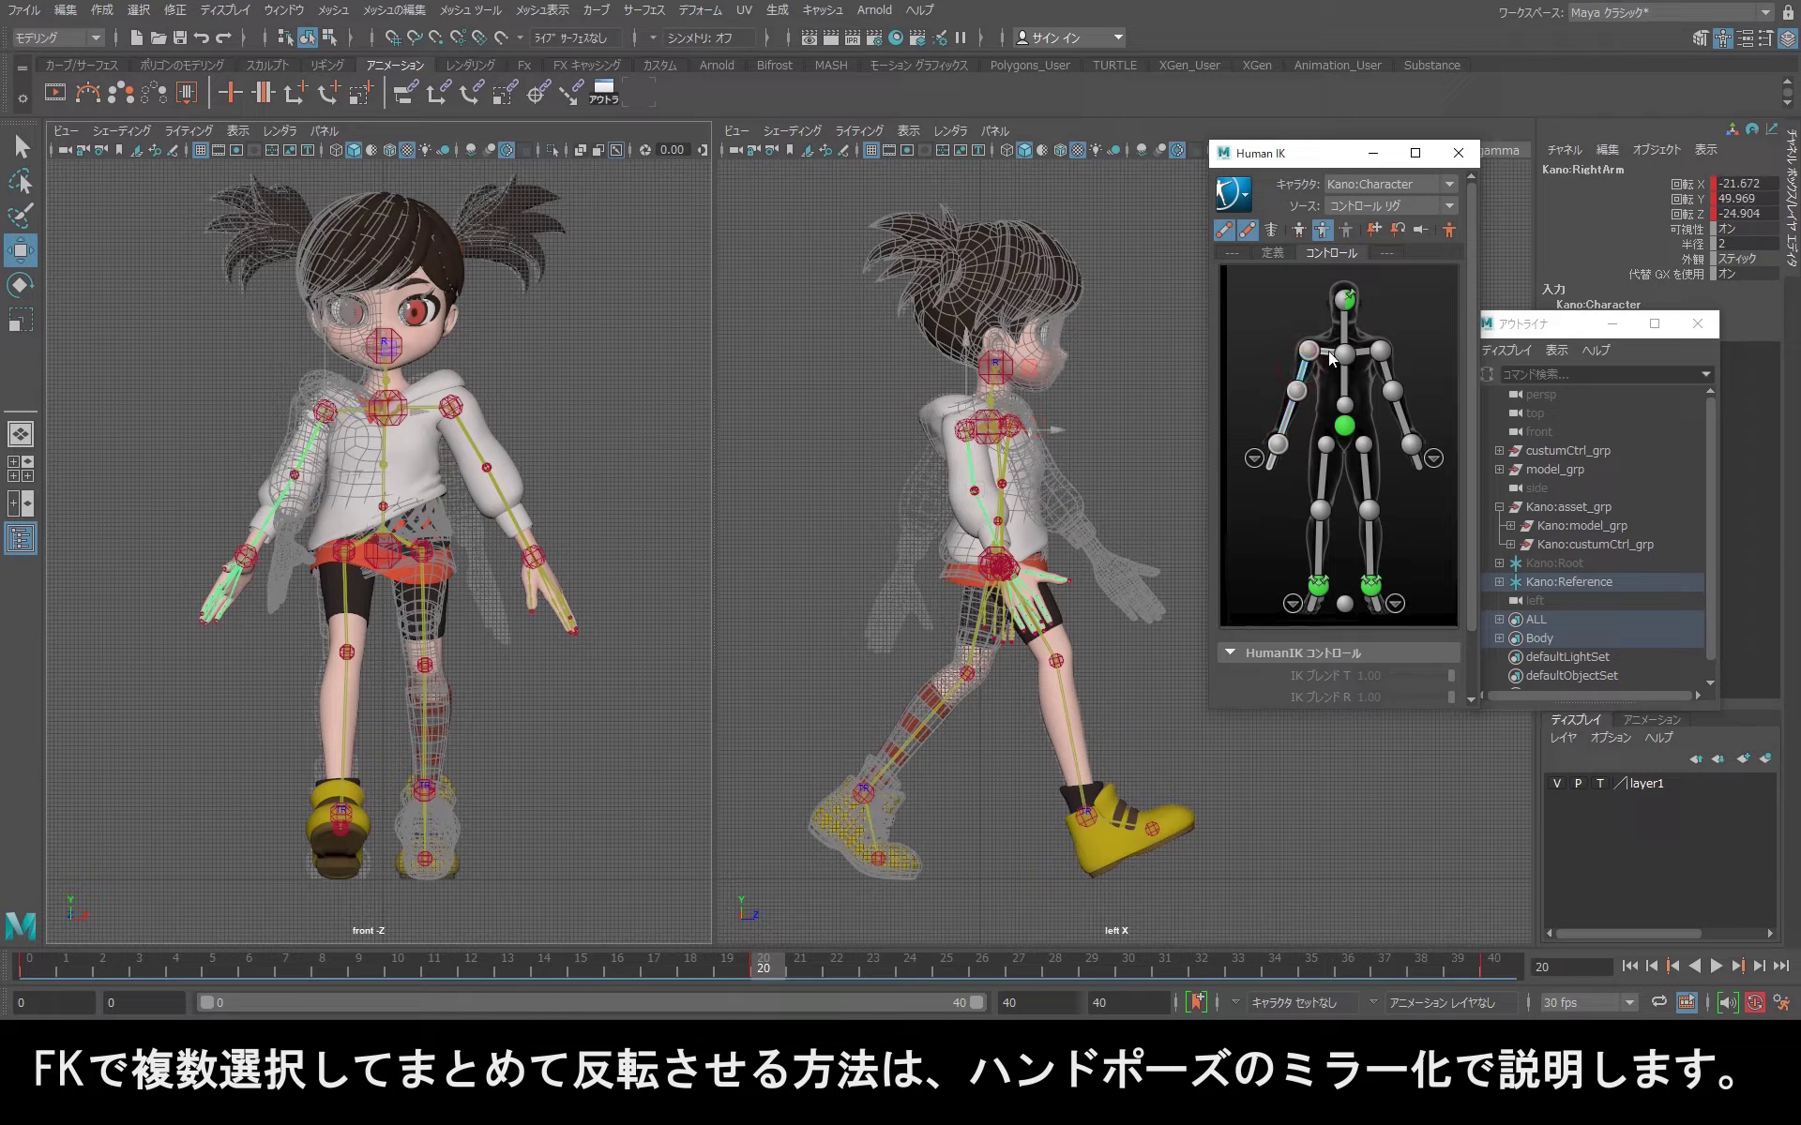
left_click(1366, 356)
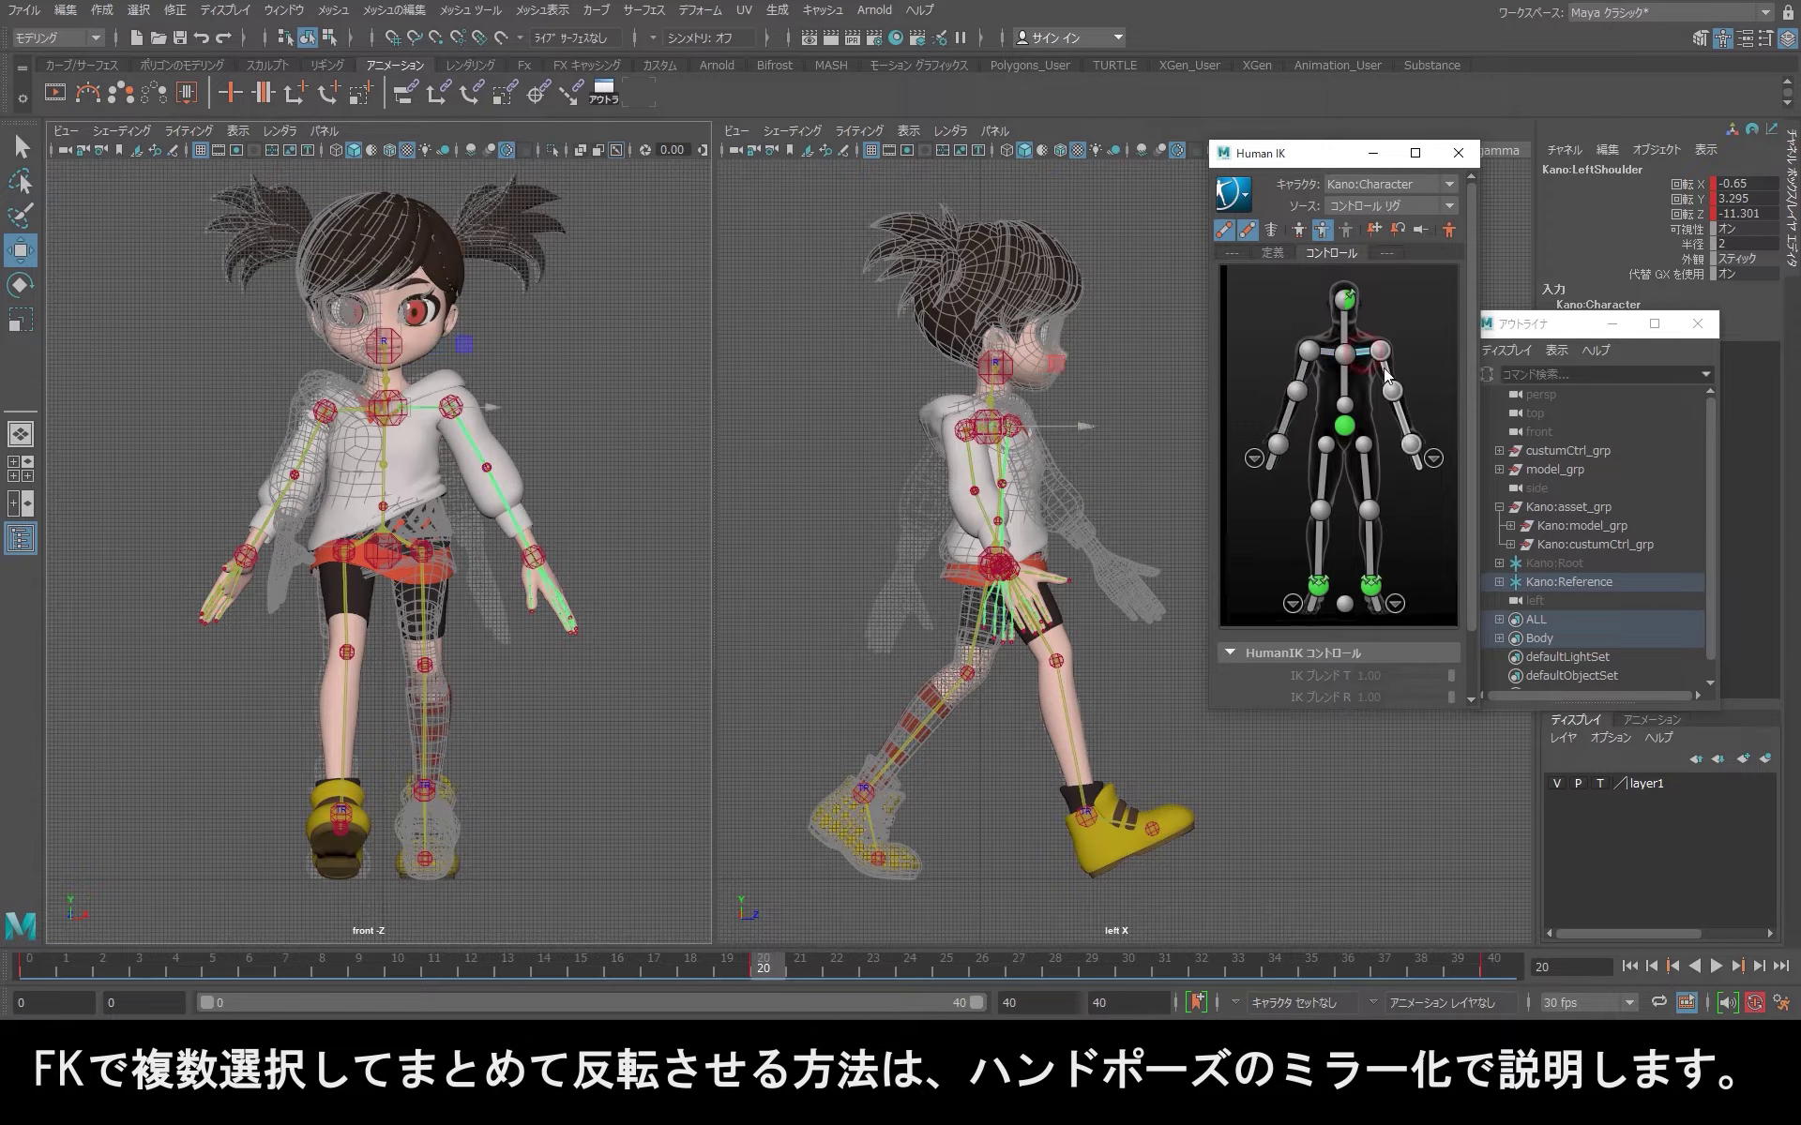
left_click(1389, 380)
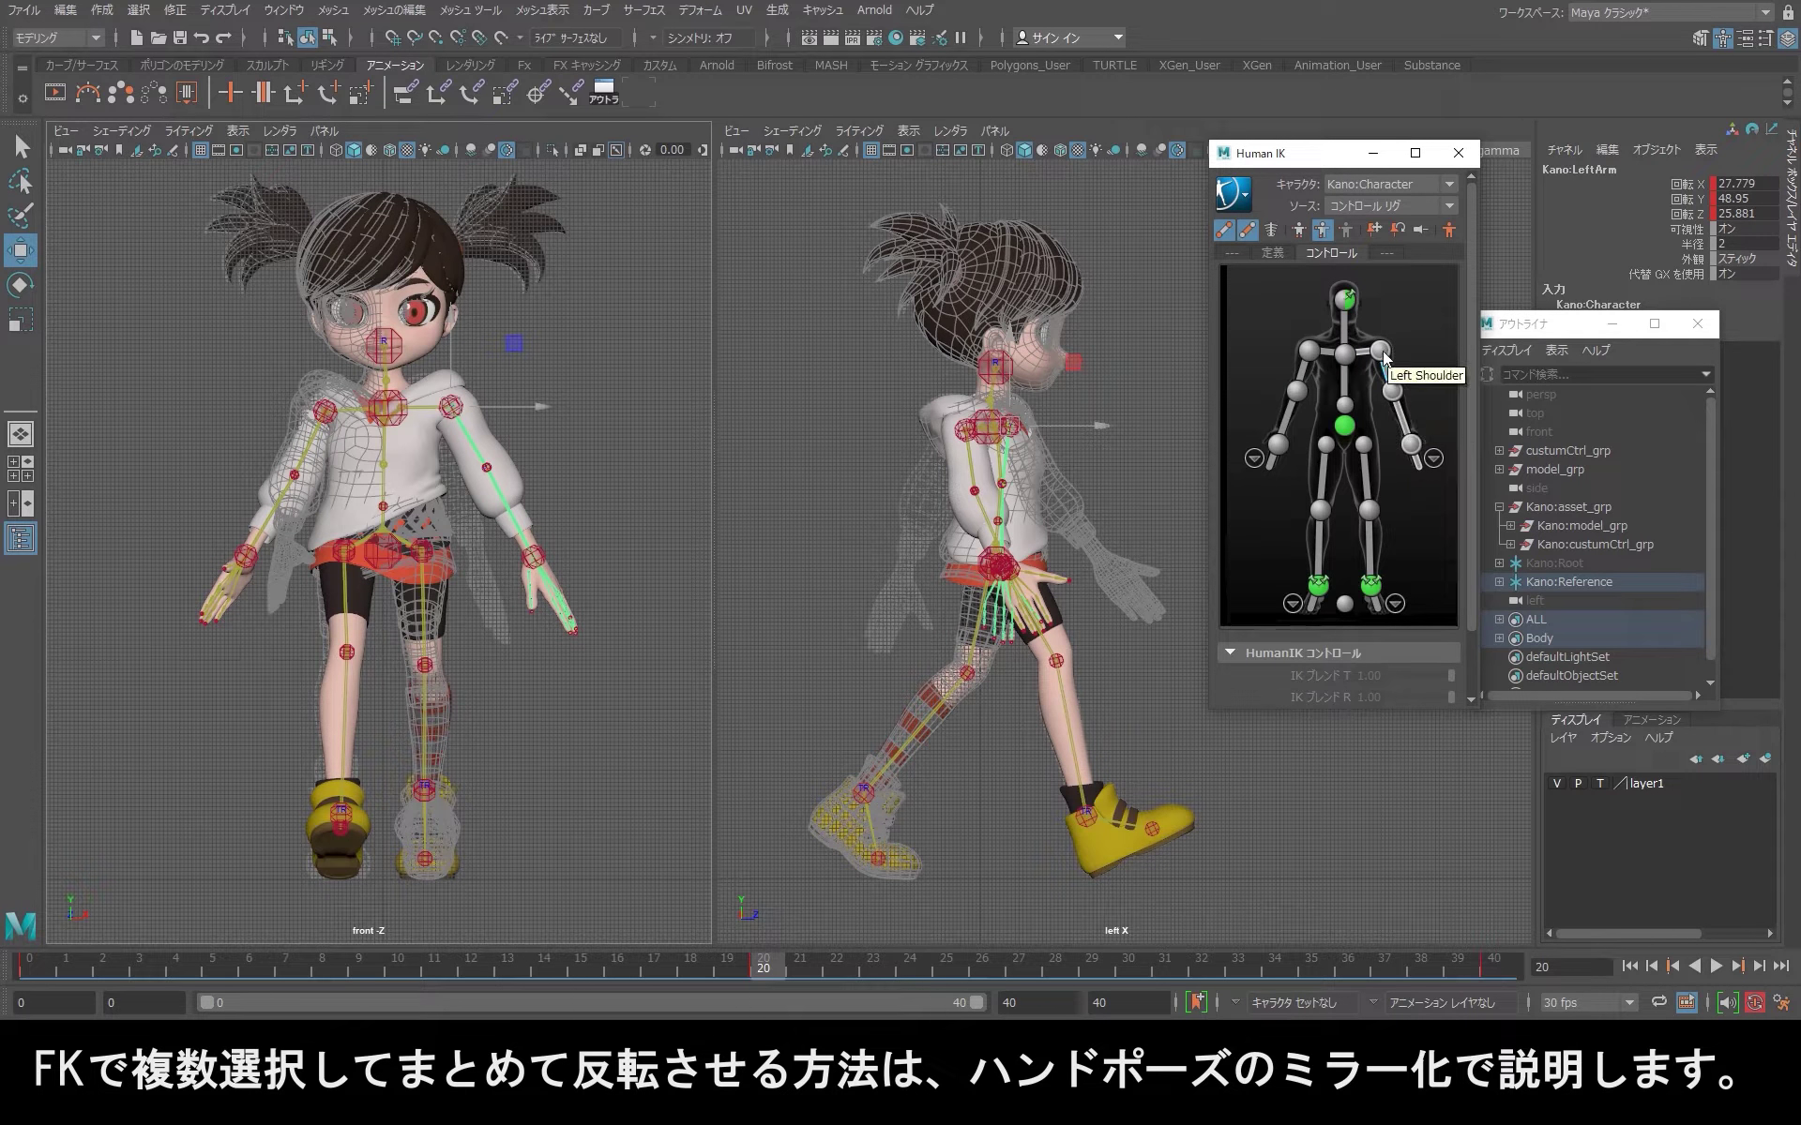
left_click(1410, 445)
left_click(1279, 445, "shift")
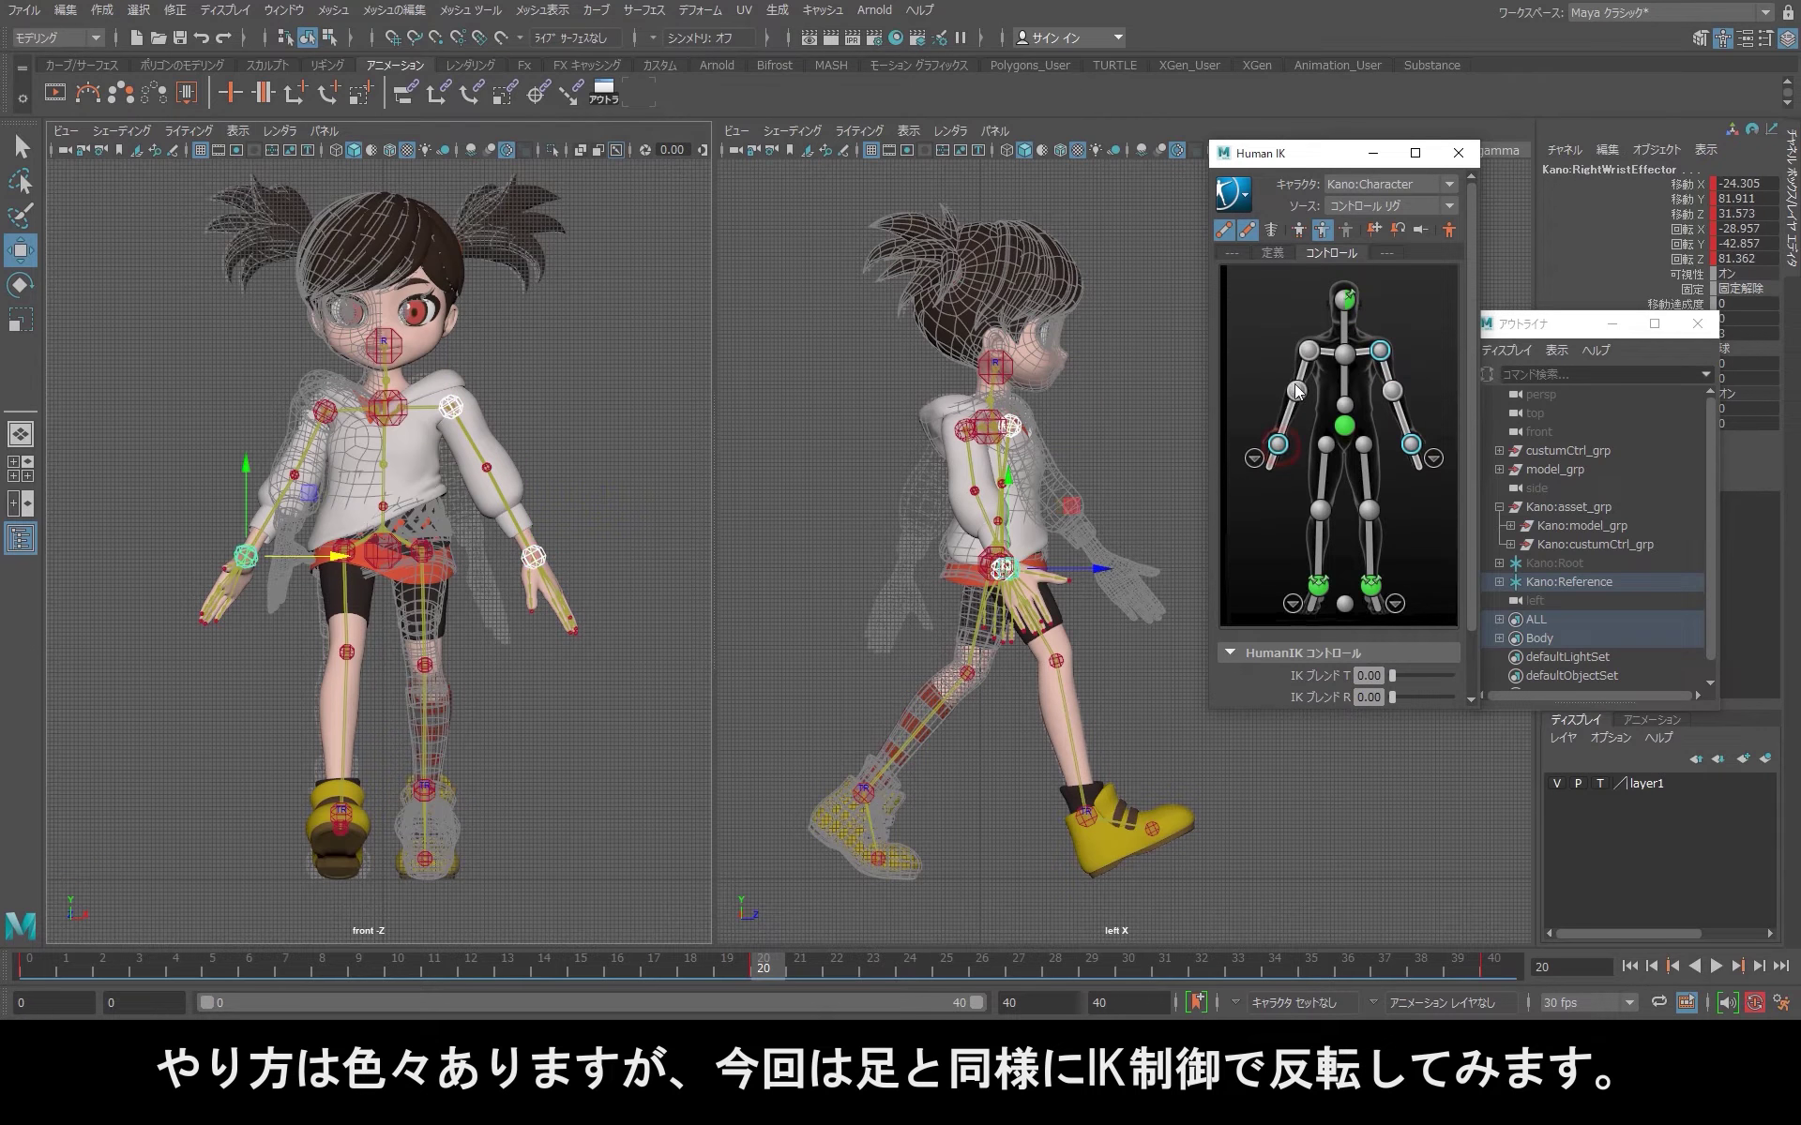
left_click(1307, 356)
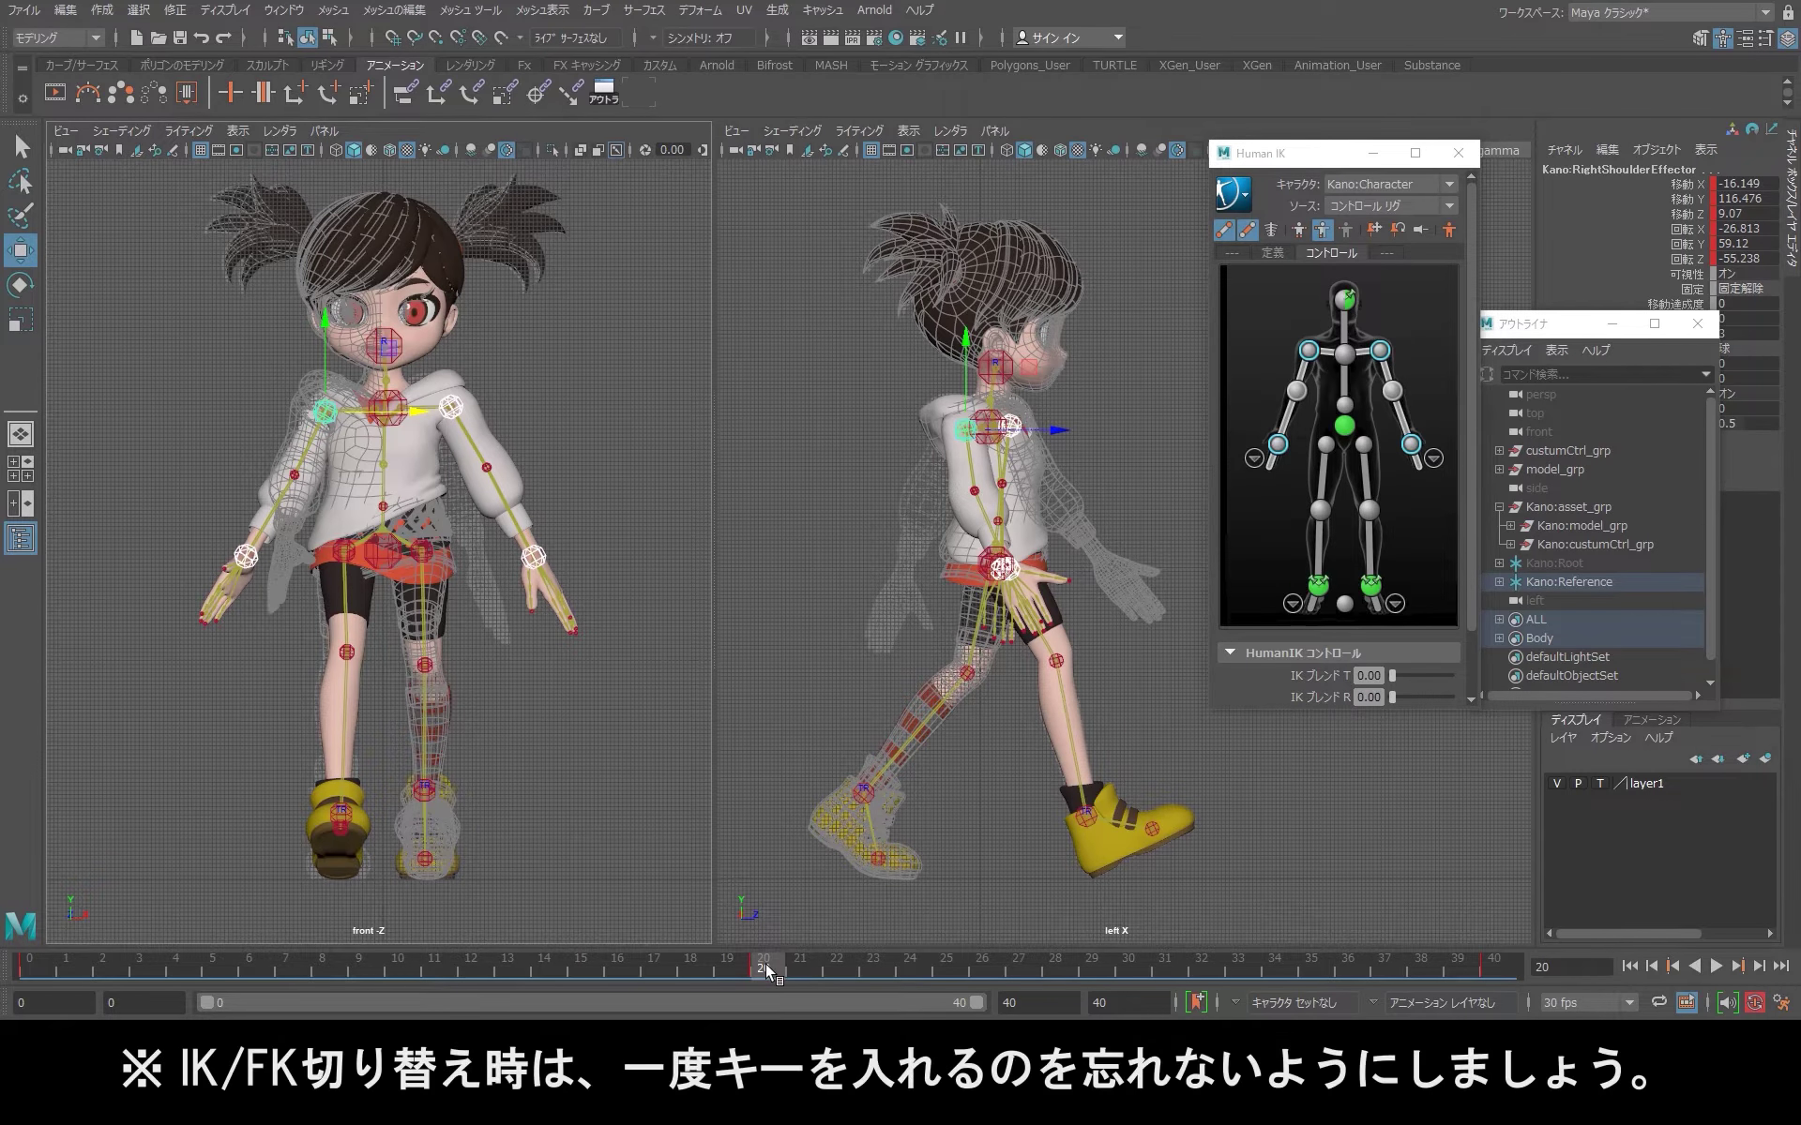
Step: Play back the animation, return to frame 20, and raise IK Blend T and R to 1.00
key("alt+v")
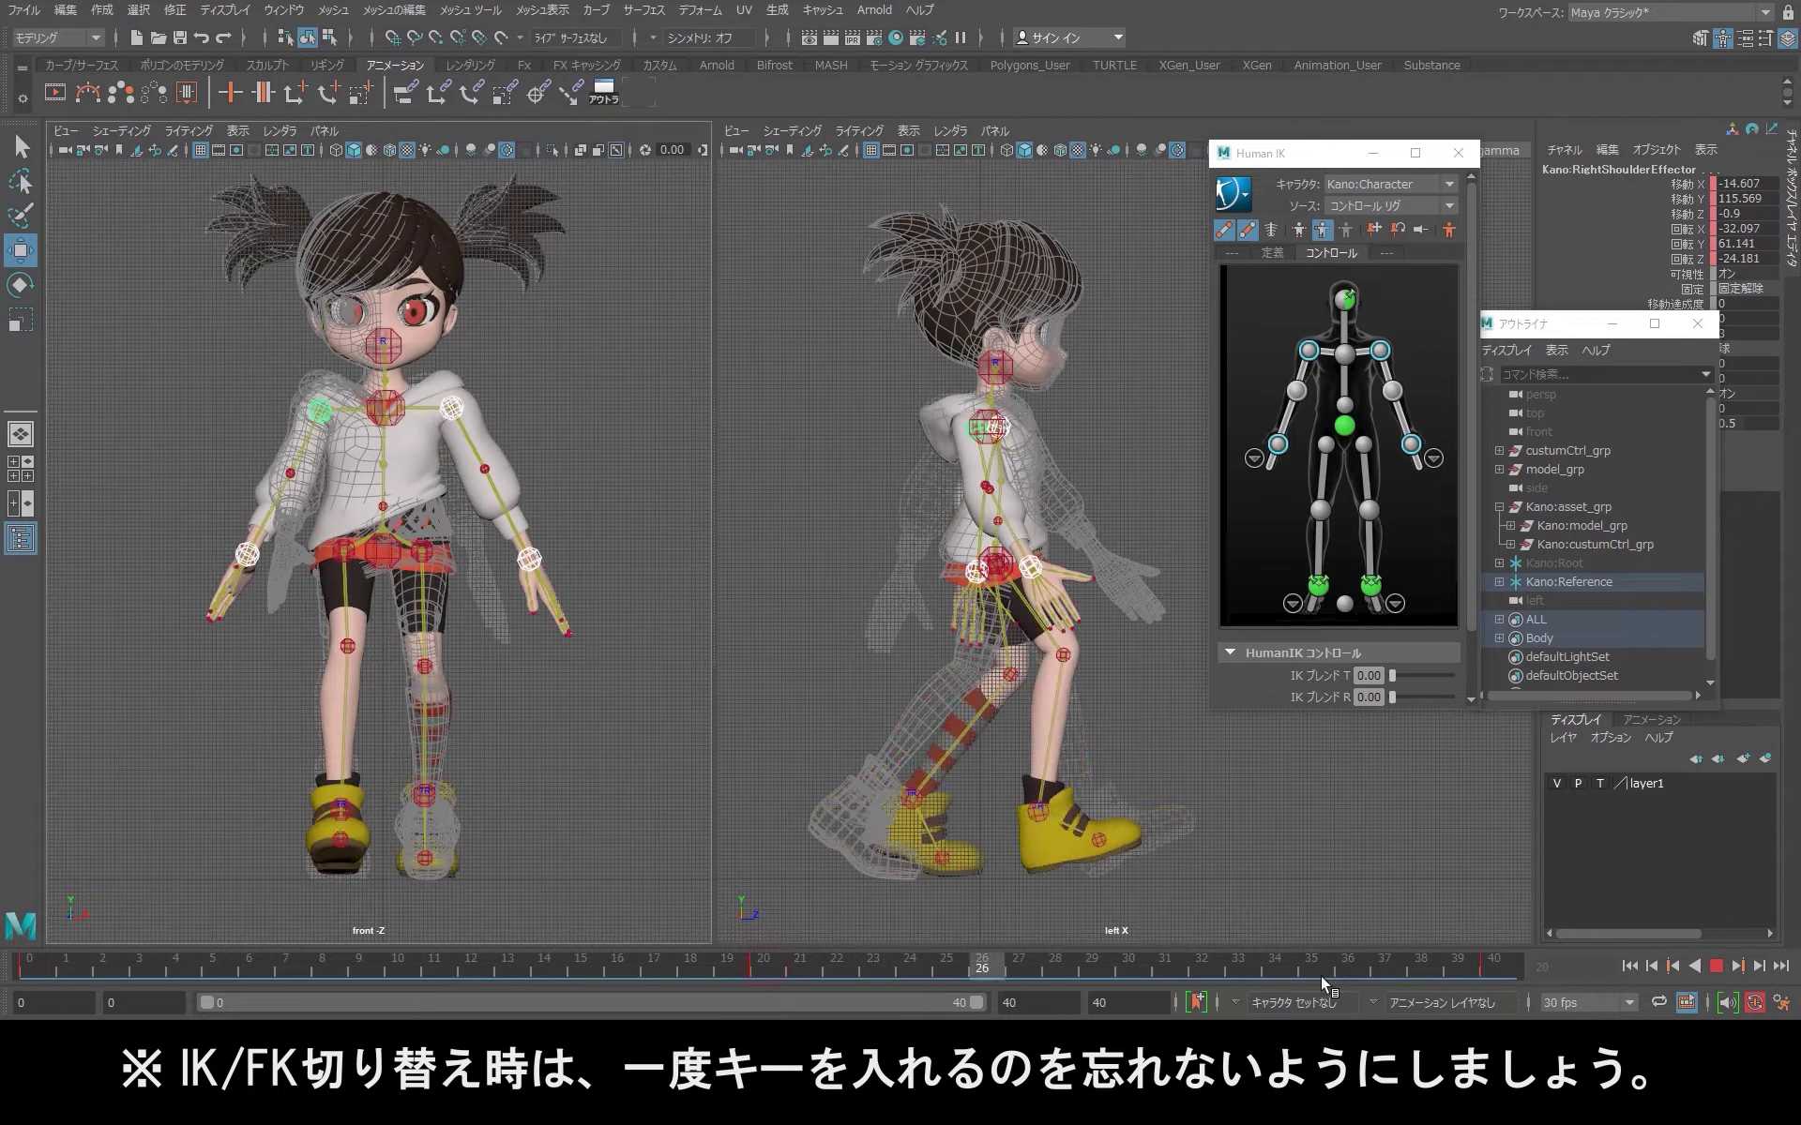
key("alt+v")
left_click(26, 964)
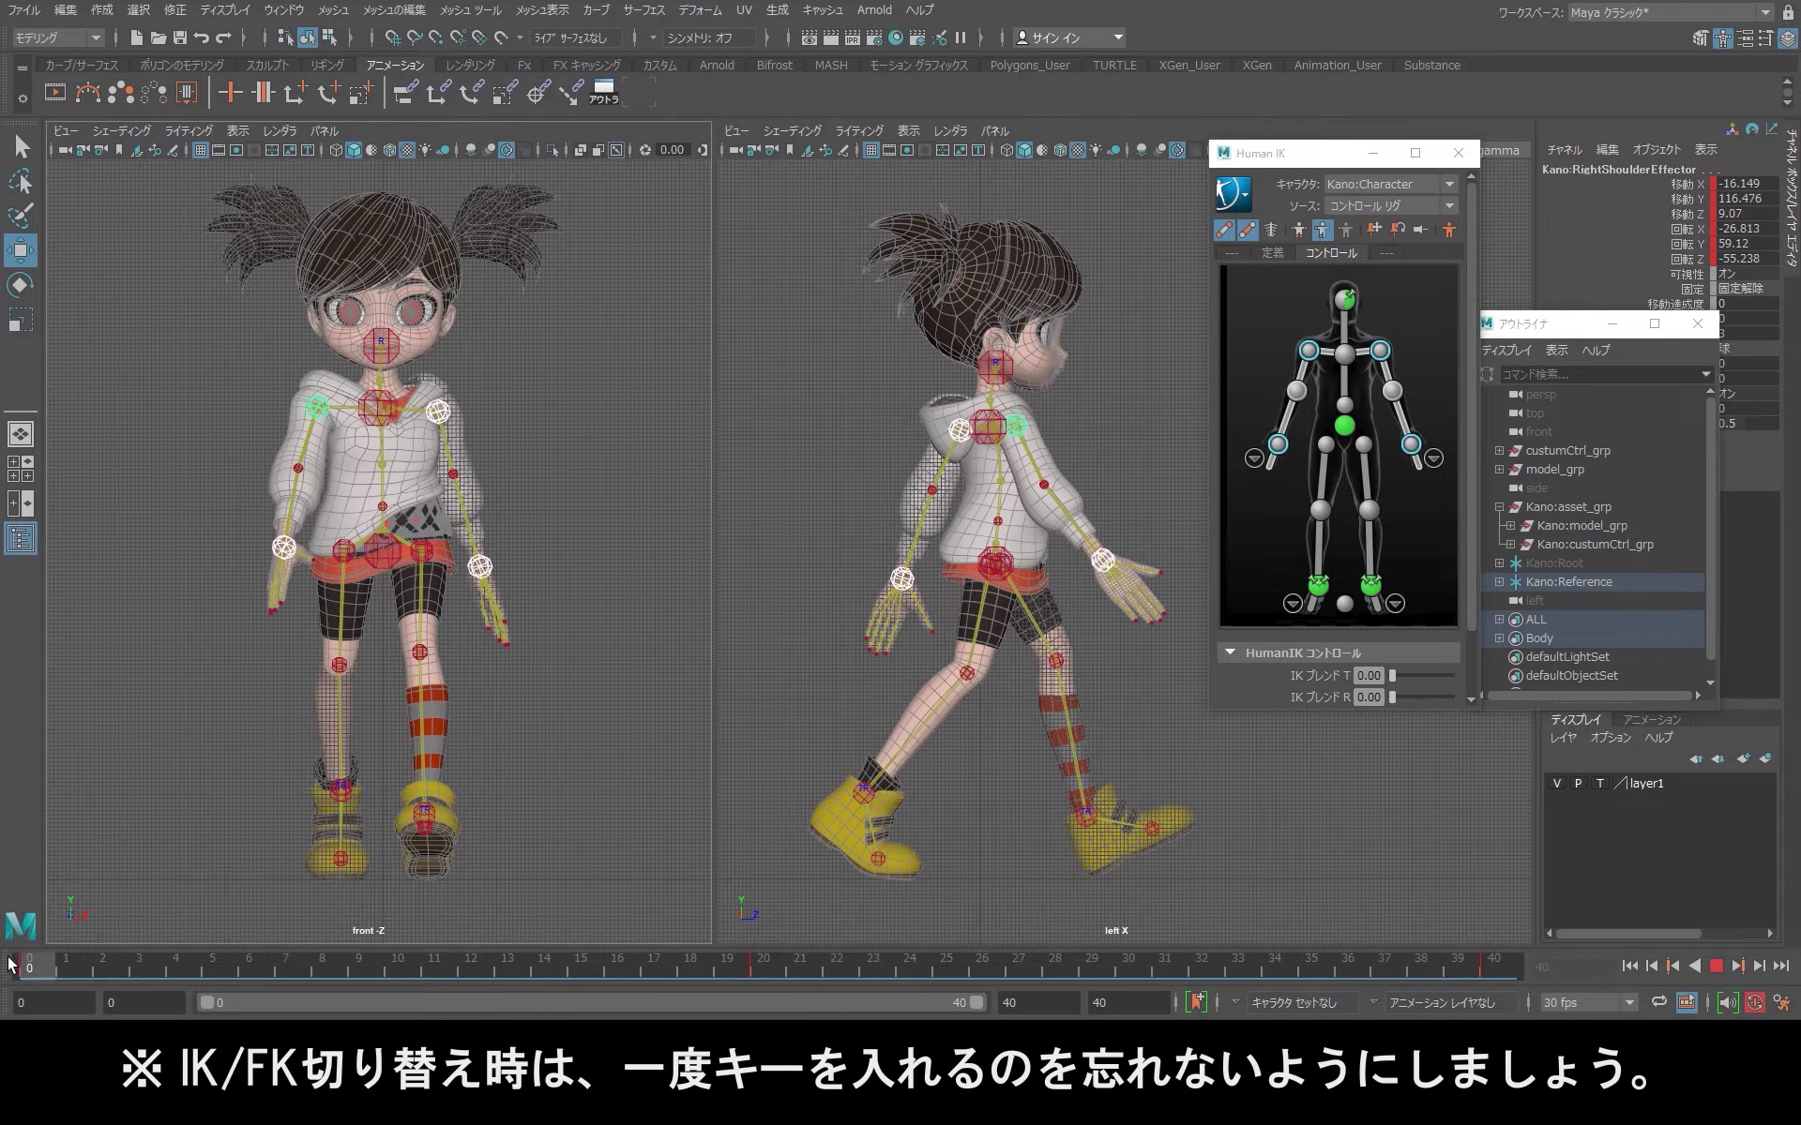
left_click_drag(26, 964, 764, 966)
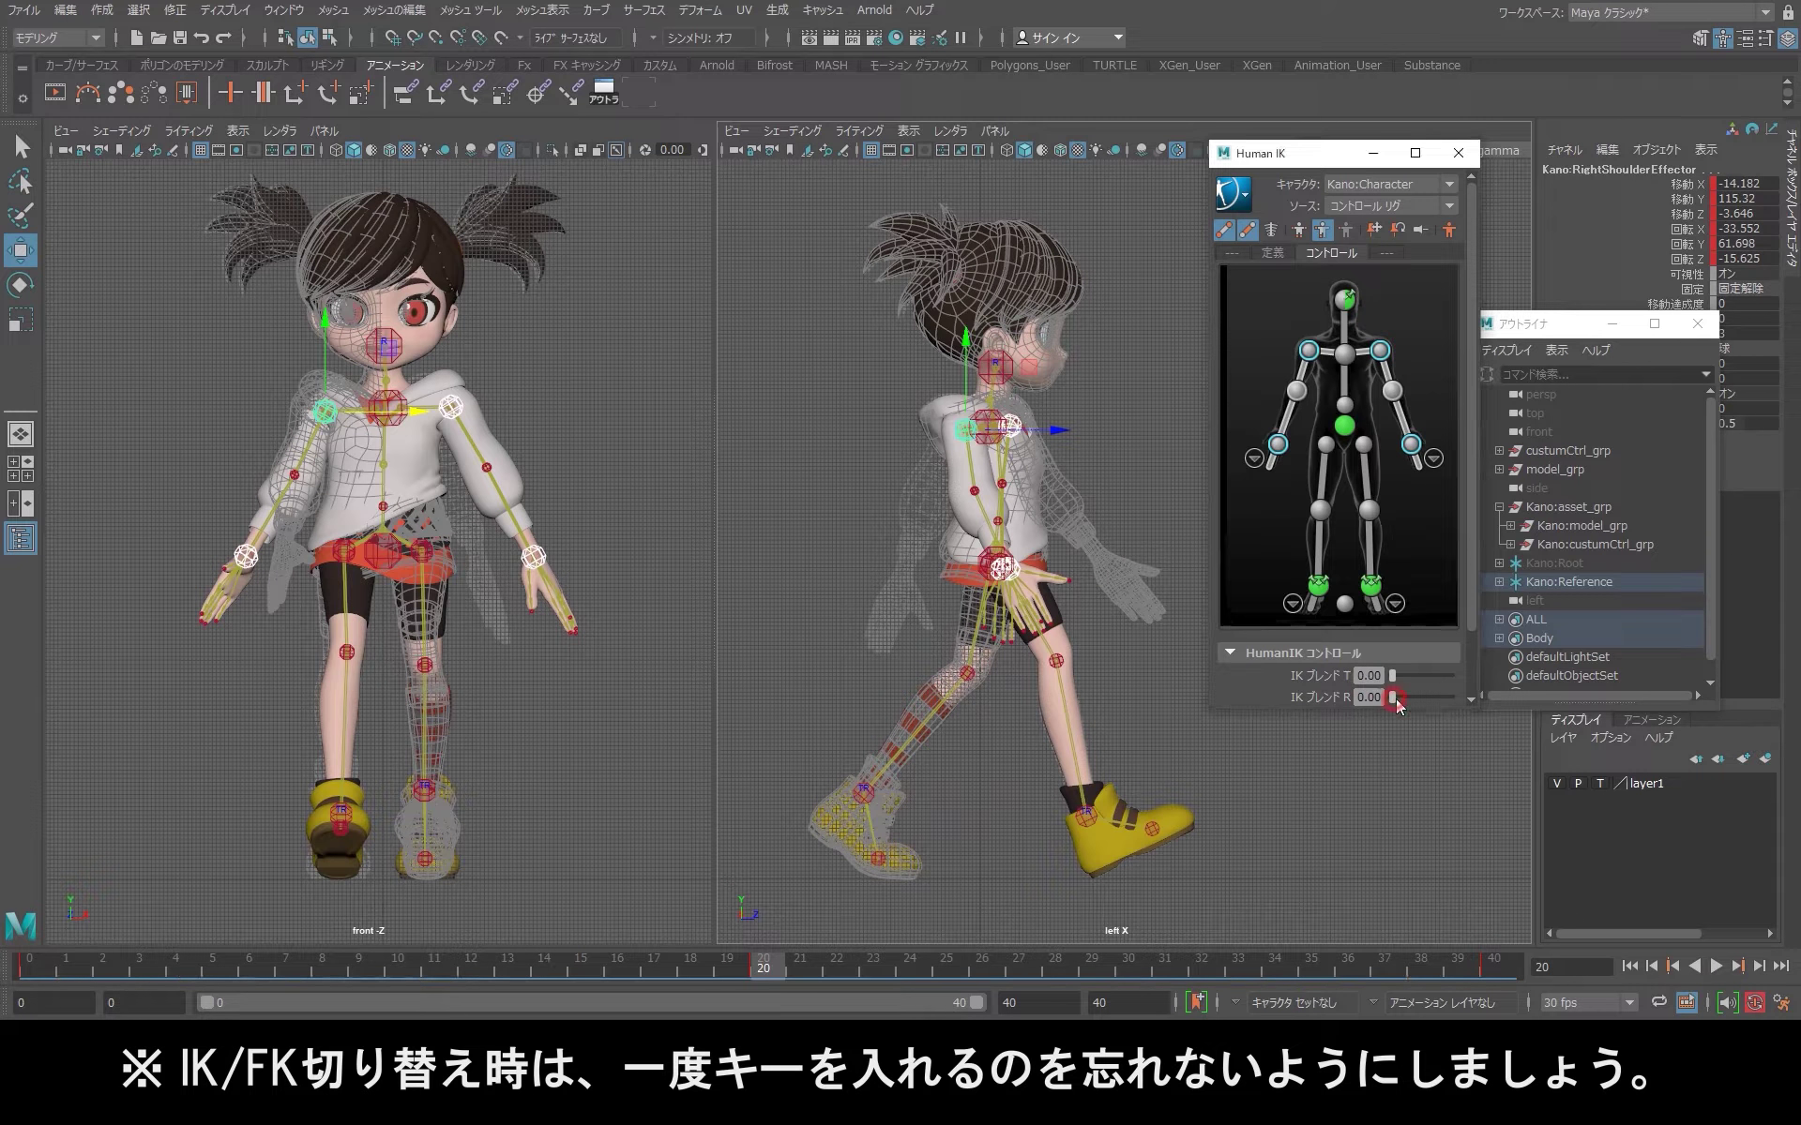
mouse_move(1393, 699)
left_mouse_down()
mouse_move(1511, 698)
mouse_move(1470, 677)
left_mouse_up()
Step: Copy the left shoulder effector's frame-0 key onto the right shoulder at frame 20
left_click(1381, 354)
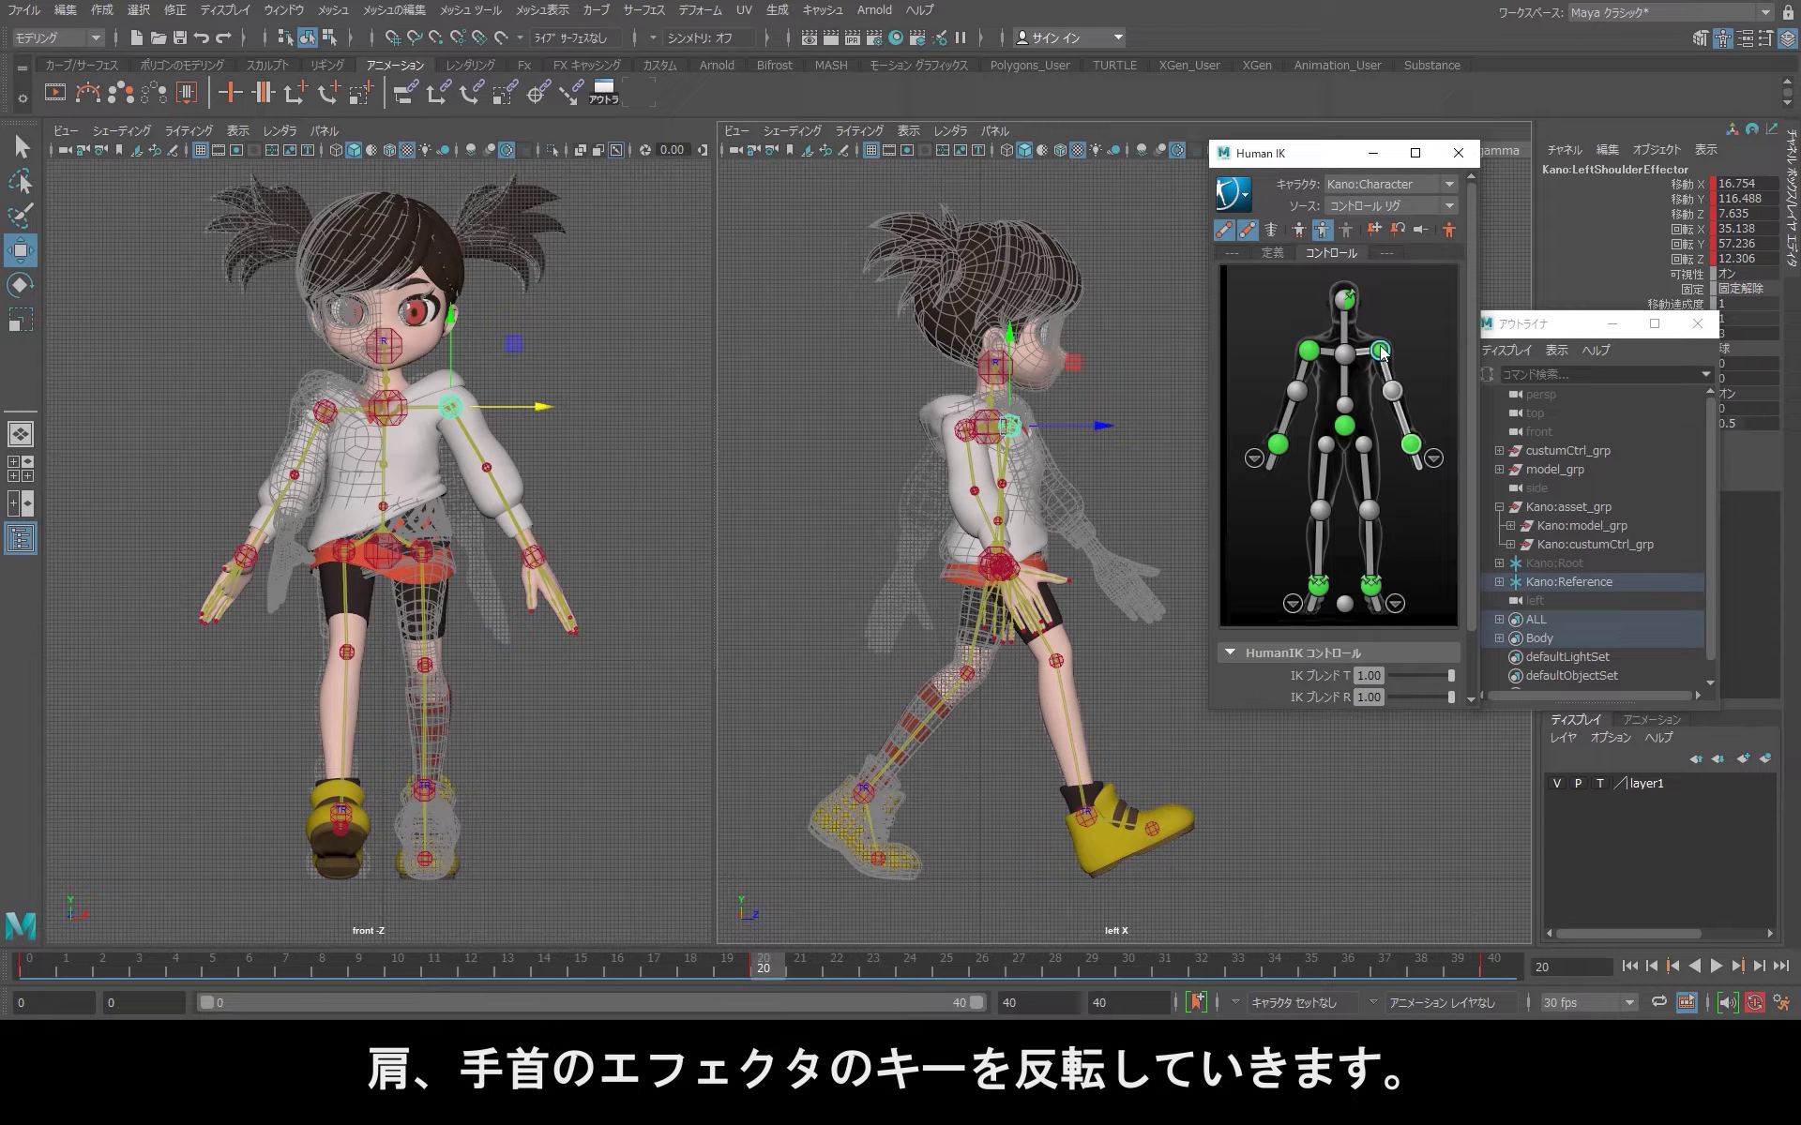
left_click(31, 966)
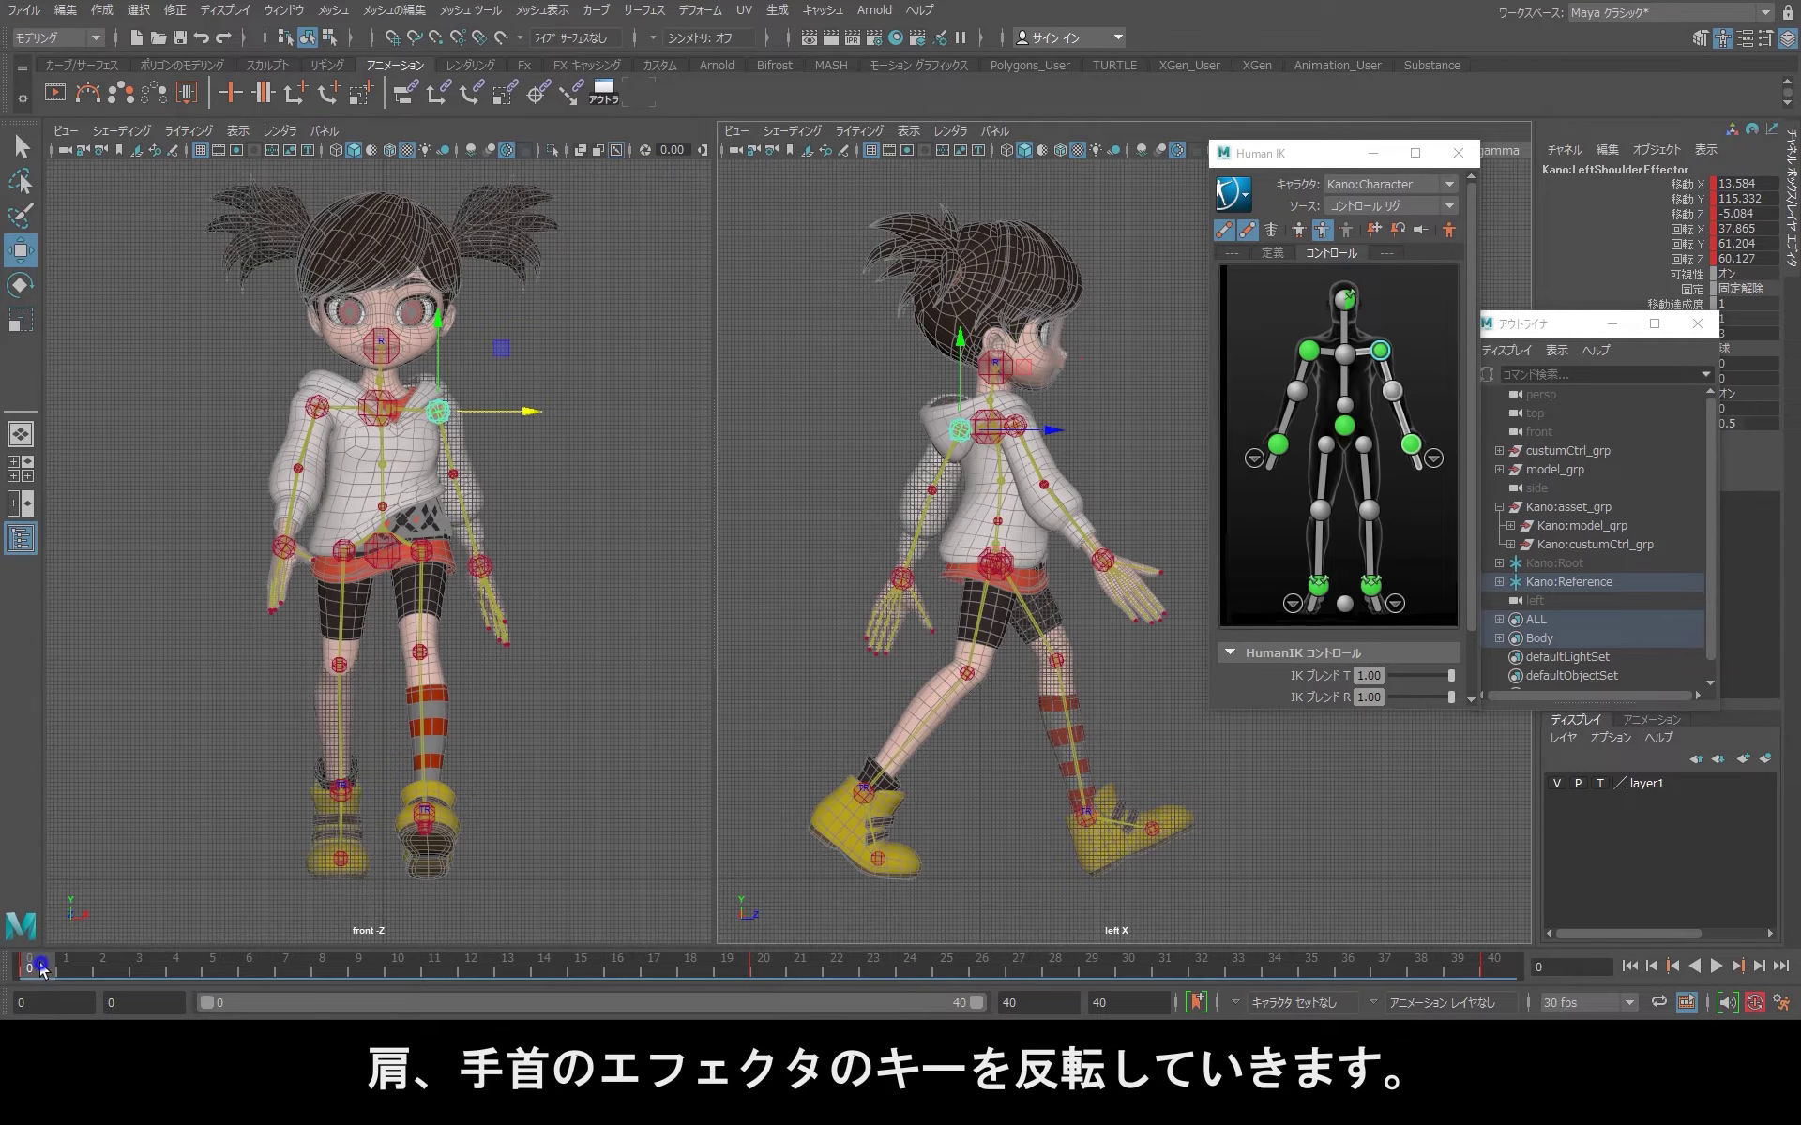
right_click(37, 966)
left_click(88, 631)
left_click(760, 966)
left_click(1308, 351)
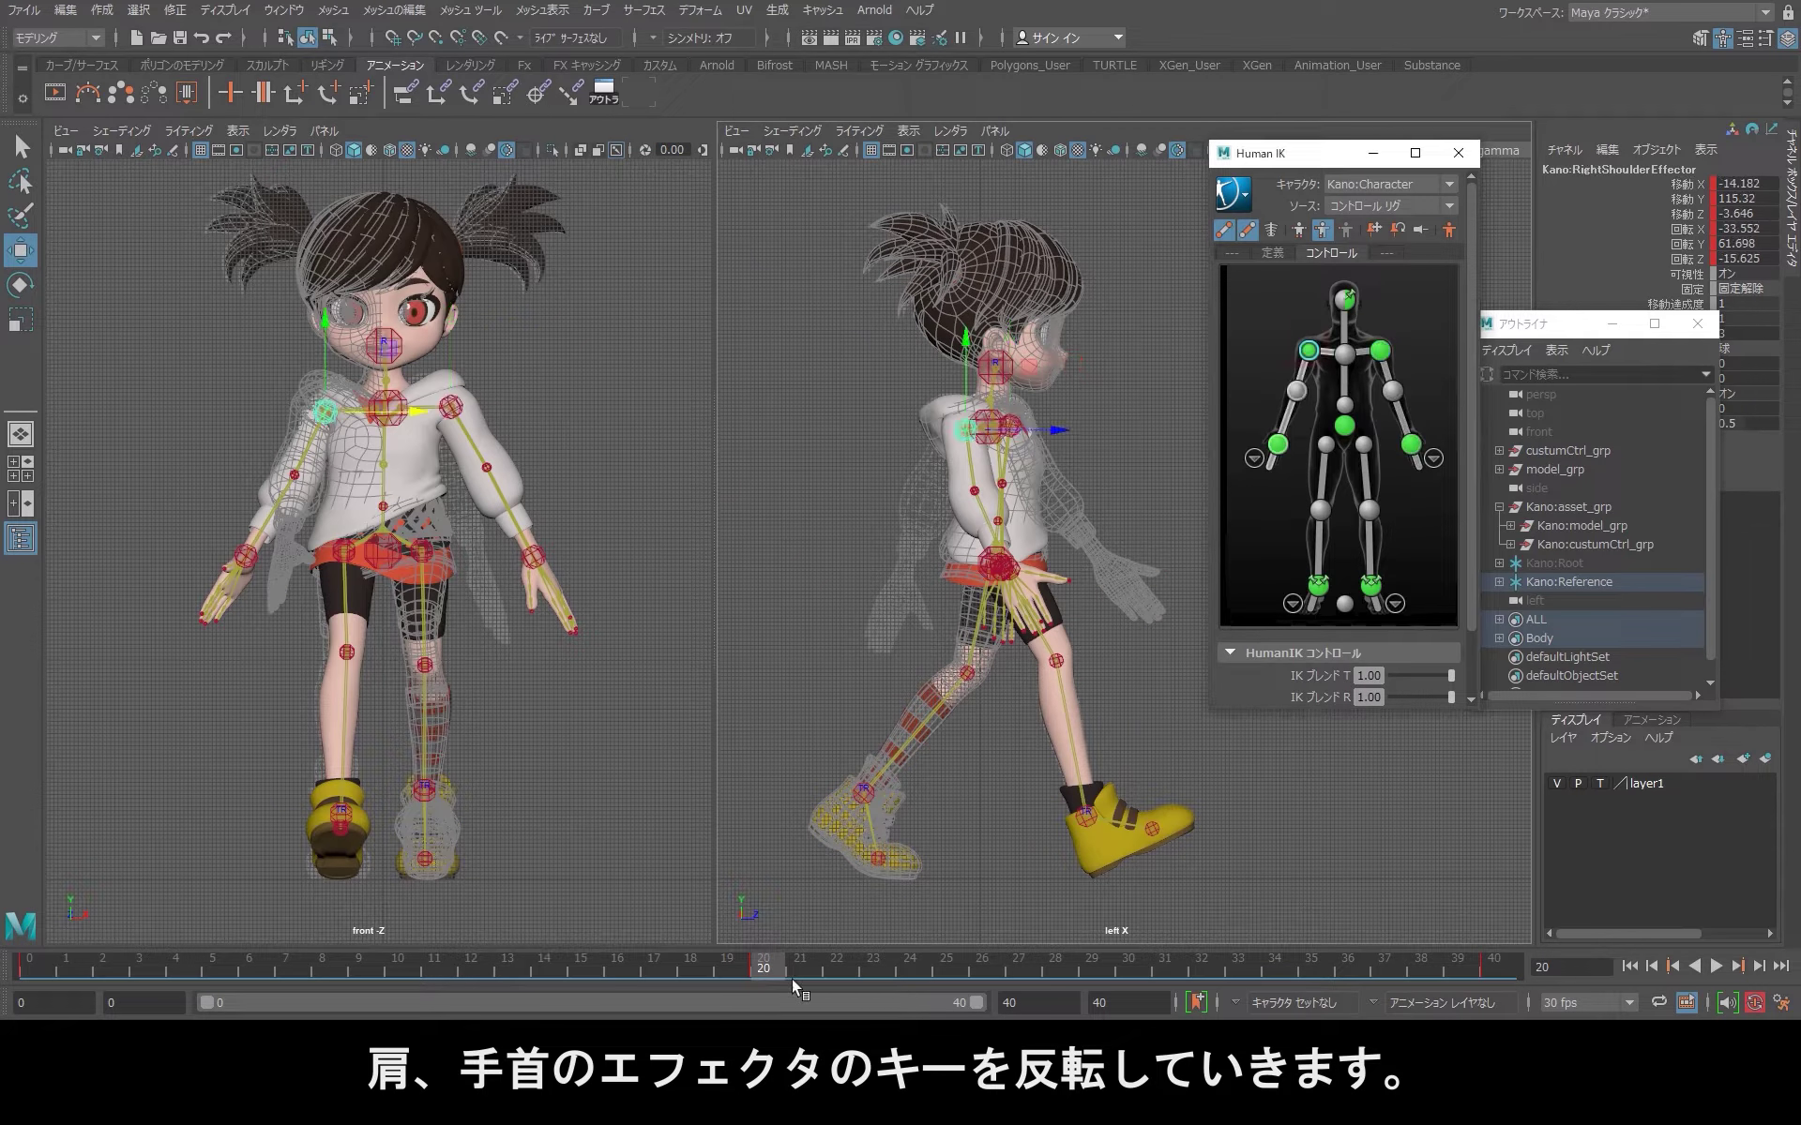
right_click(761, 970)
mouse_move(872, 655)
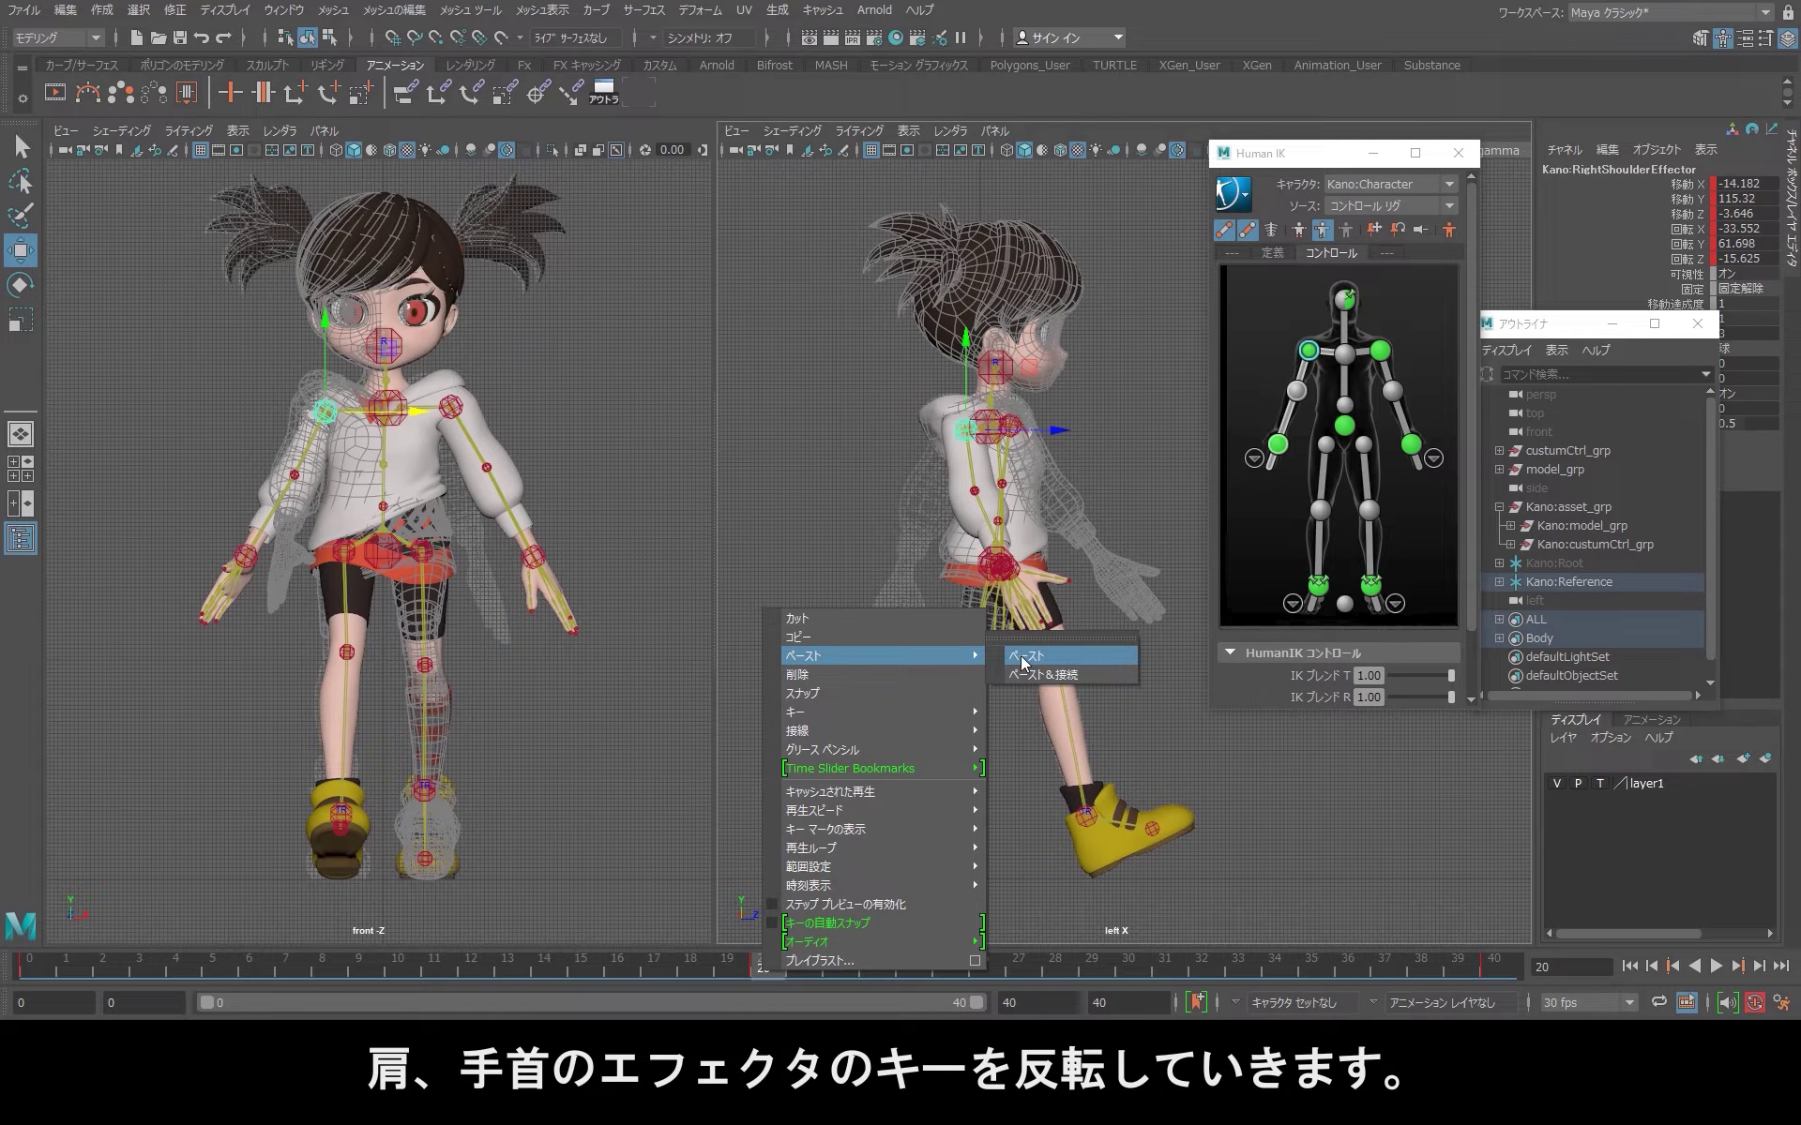
left_click(1022, 657)
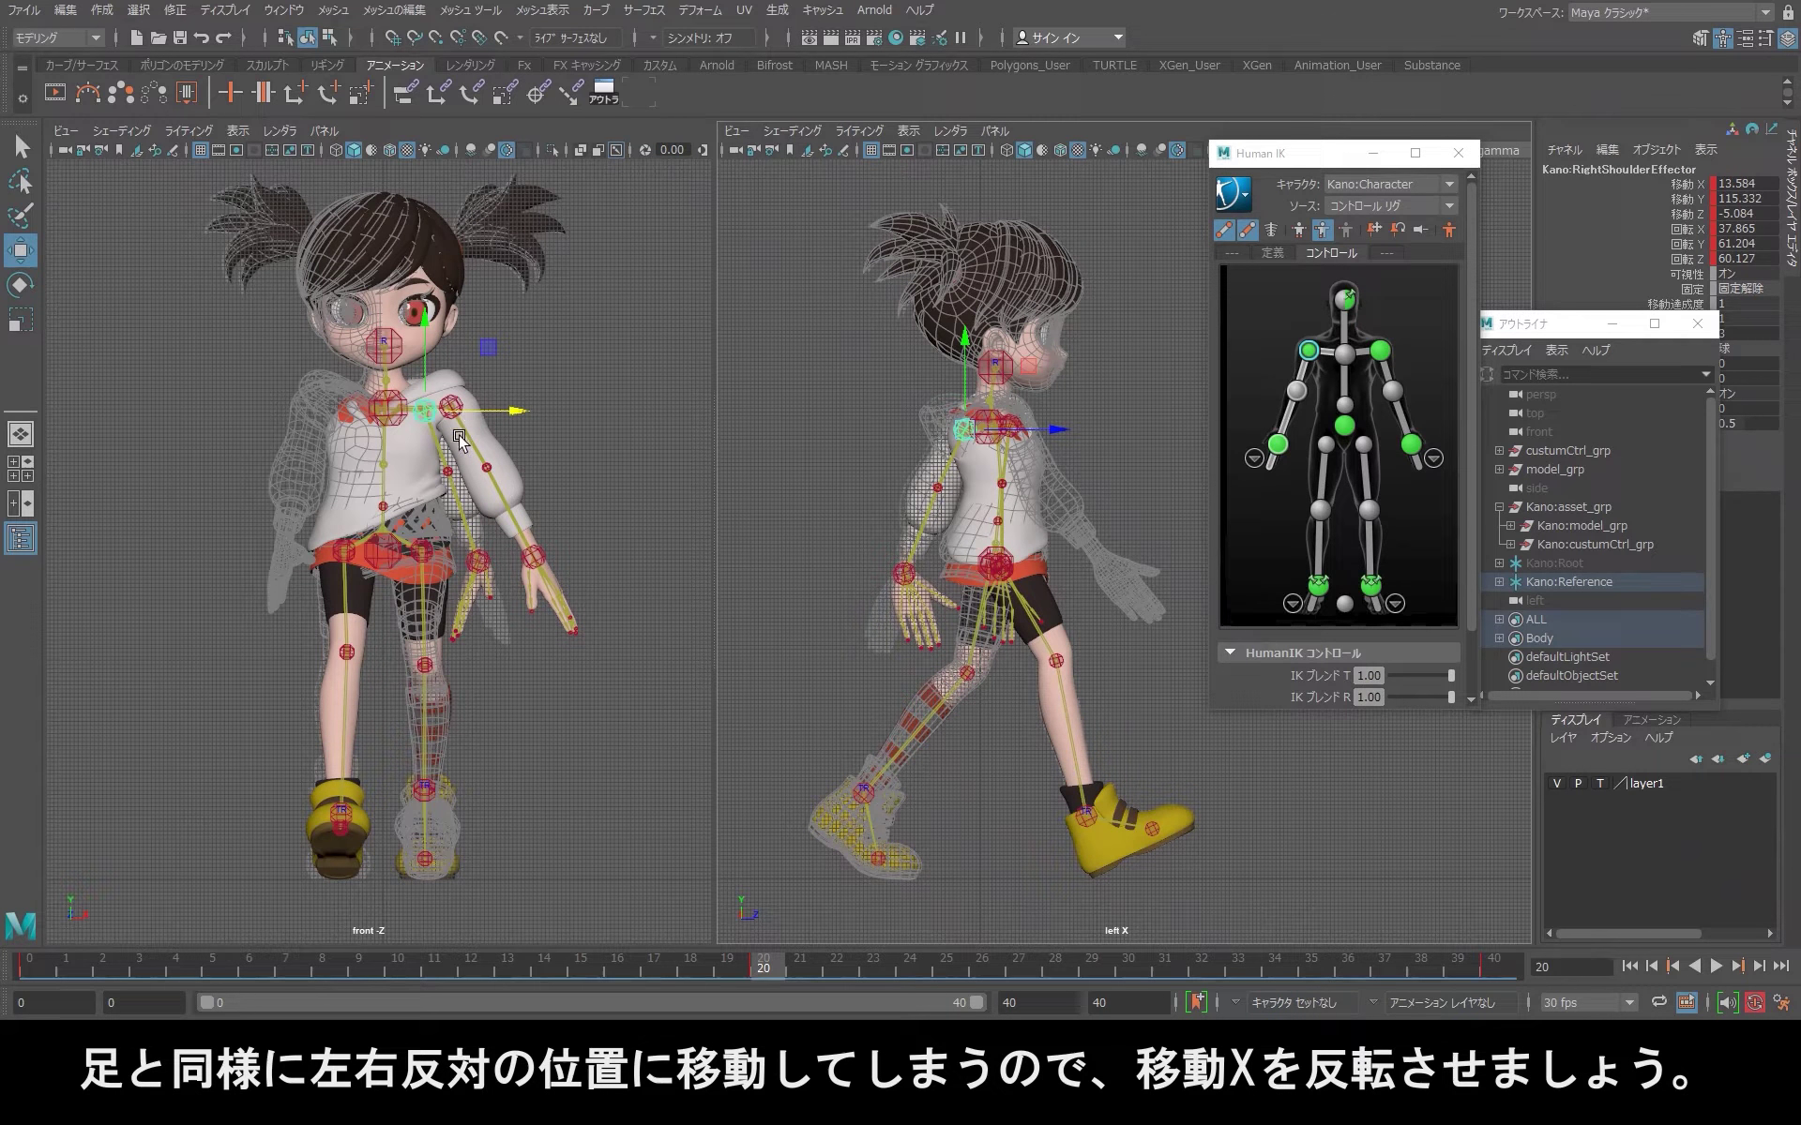
Step: Negate the right shoulder's Translate X from 13.584 to -13.584
double_click(1743, 185)
left_click(1717, 185)
type("-")
key("Return")
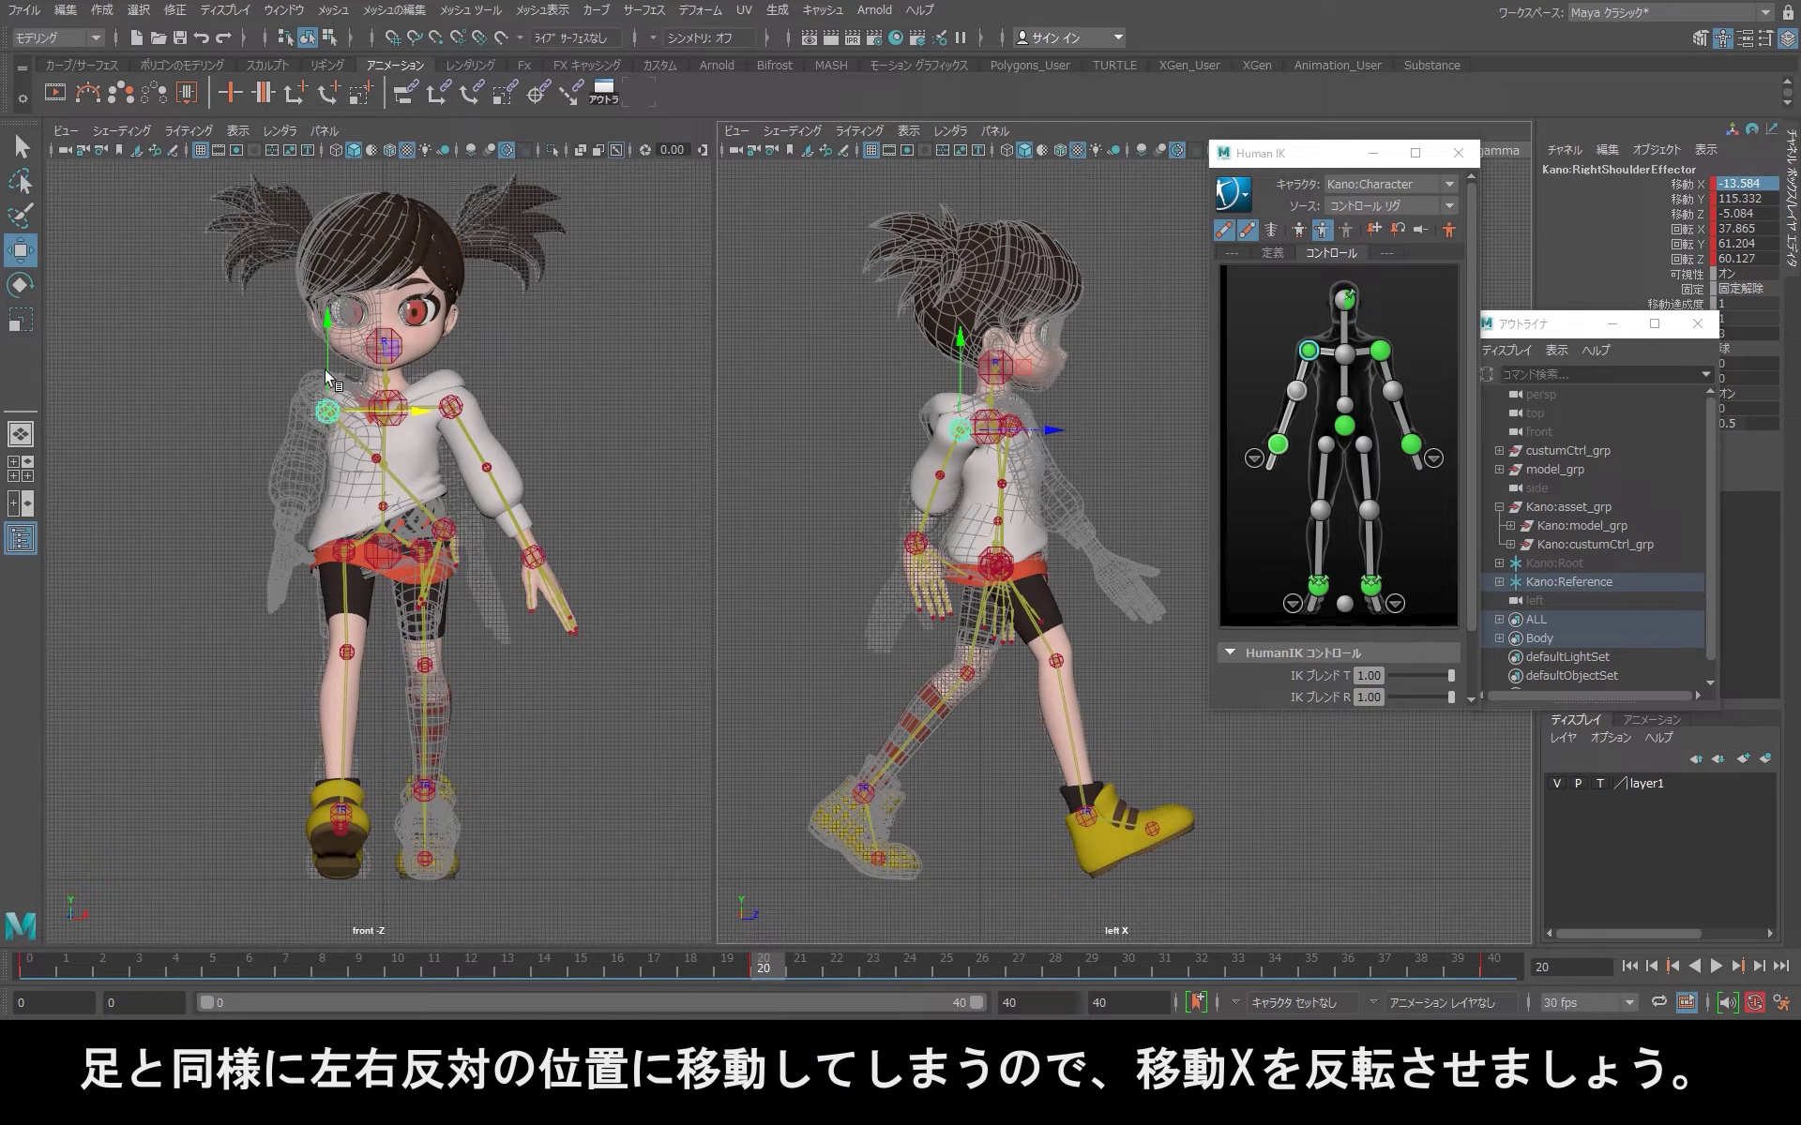
left_click(446, 529)
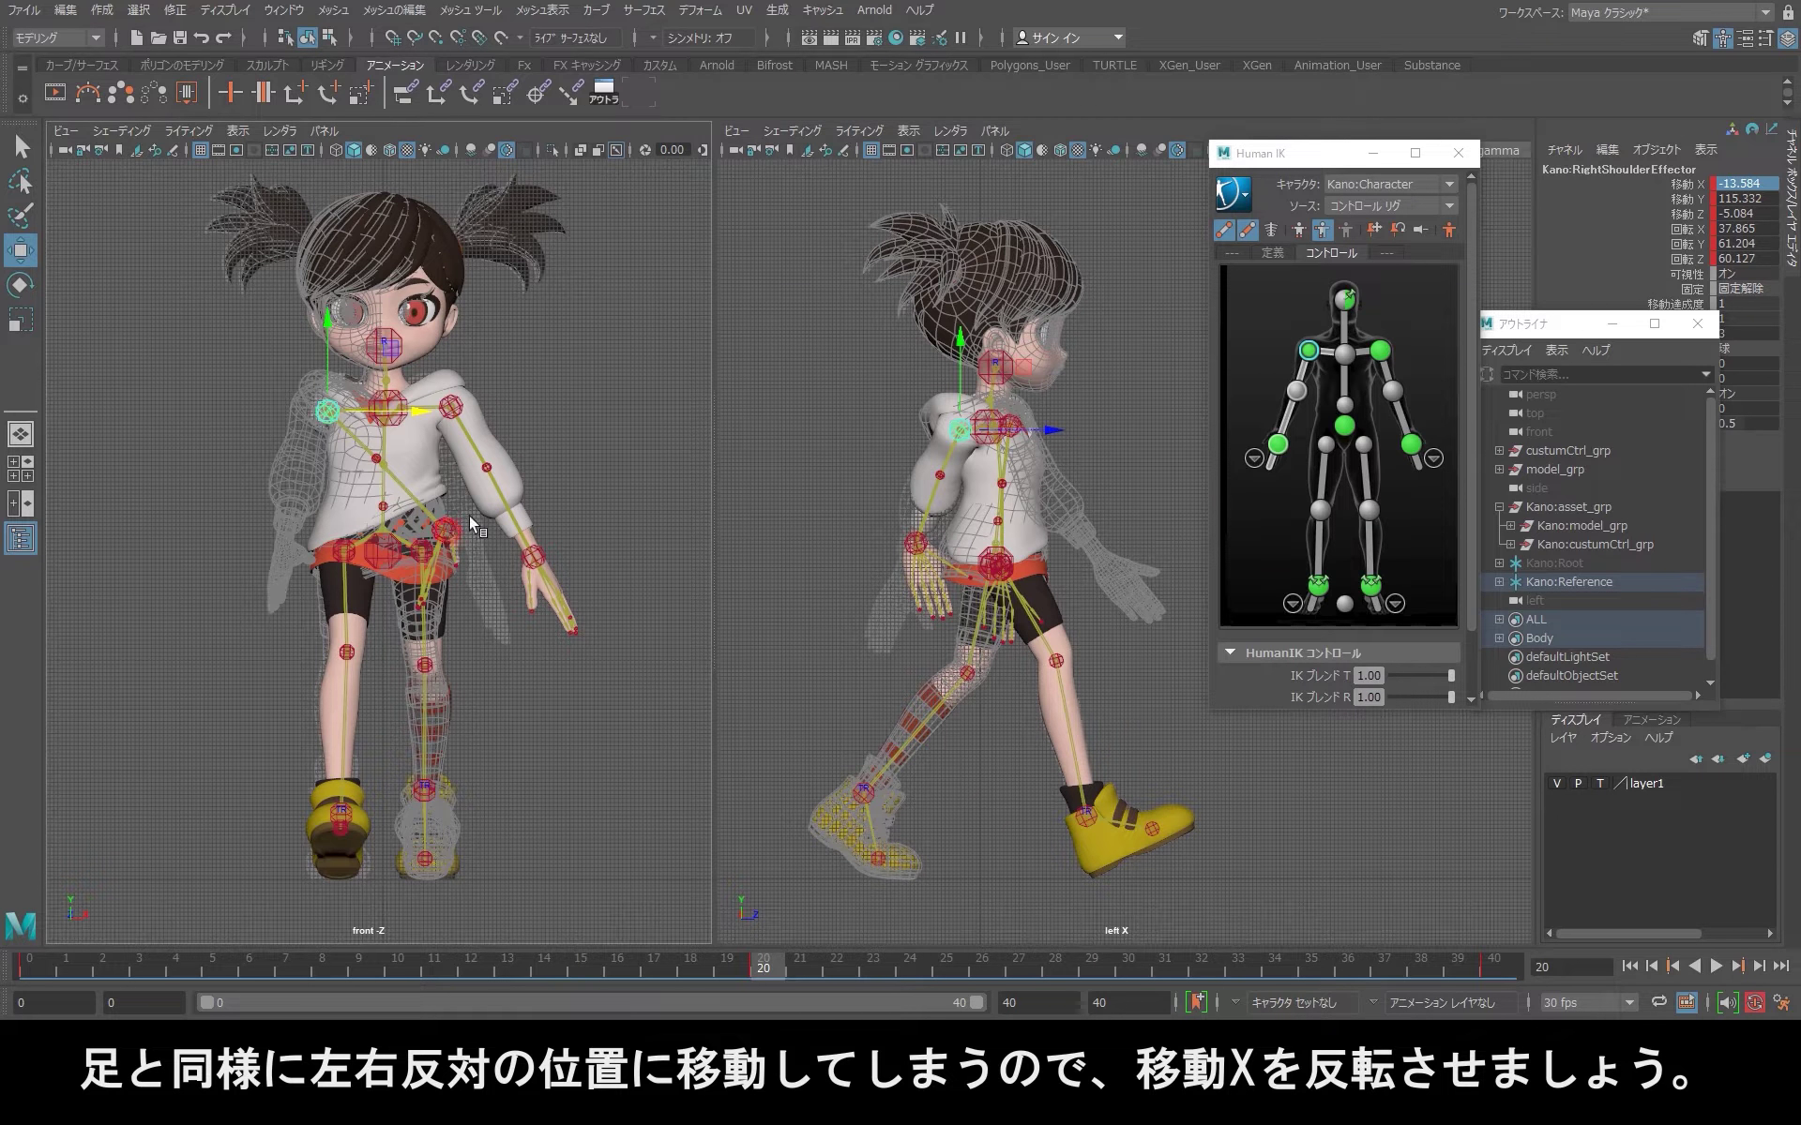
Step: Negate the right wrist effector's Translate X to -23.928 and zoom in on the character
double_click(1731, 183)
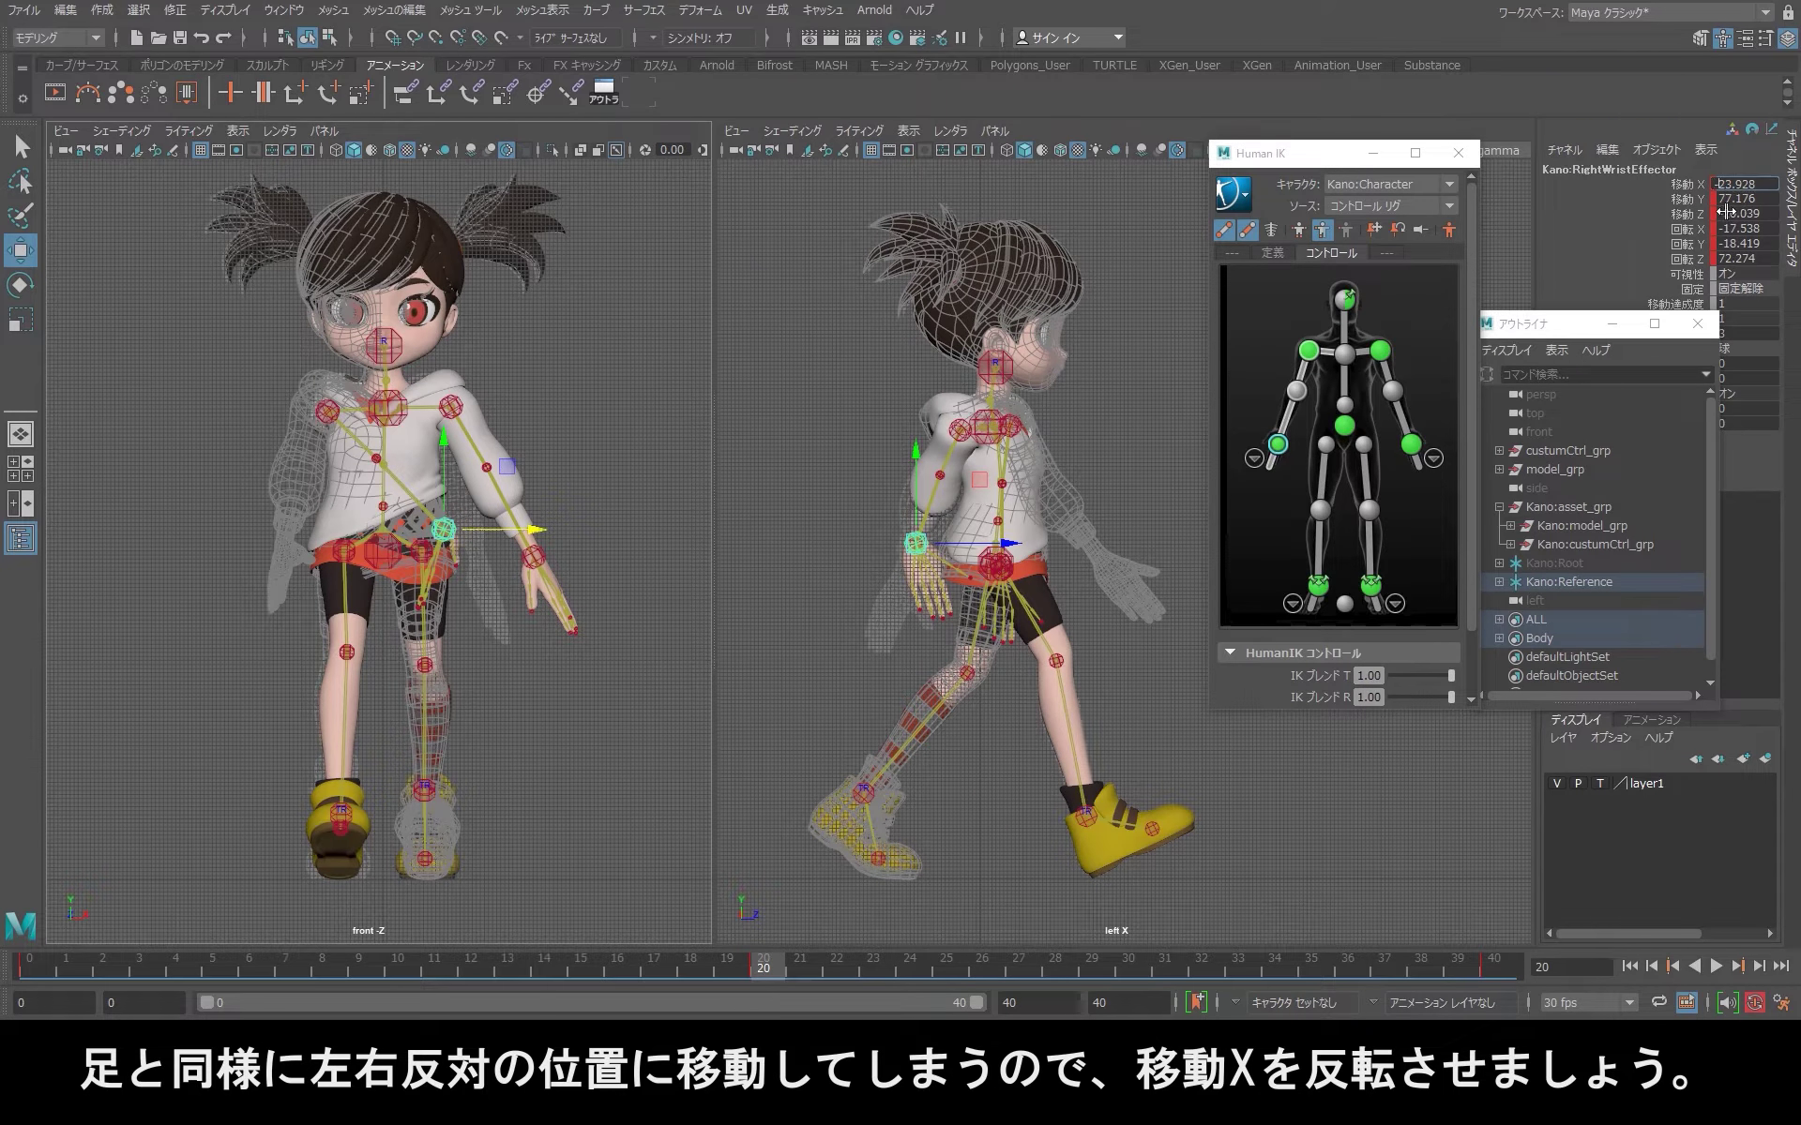
key("Return")
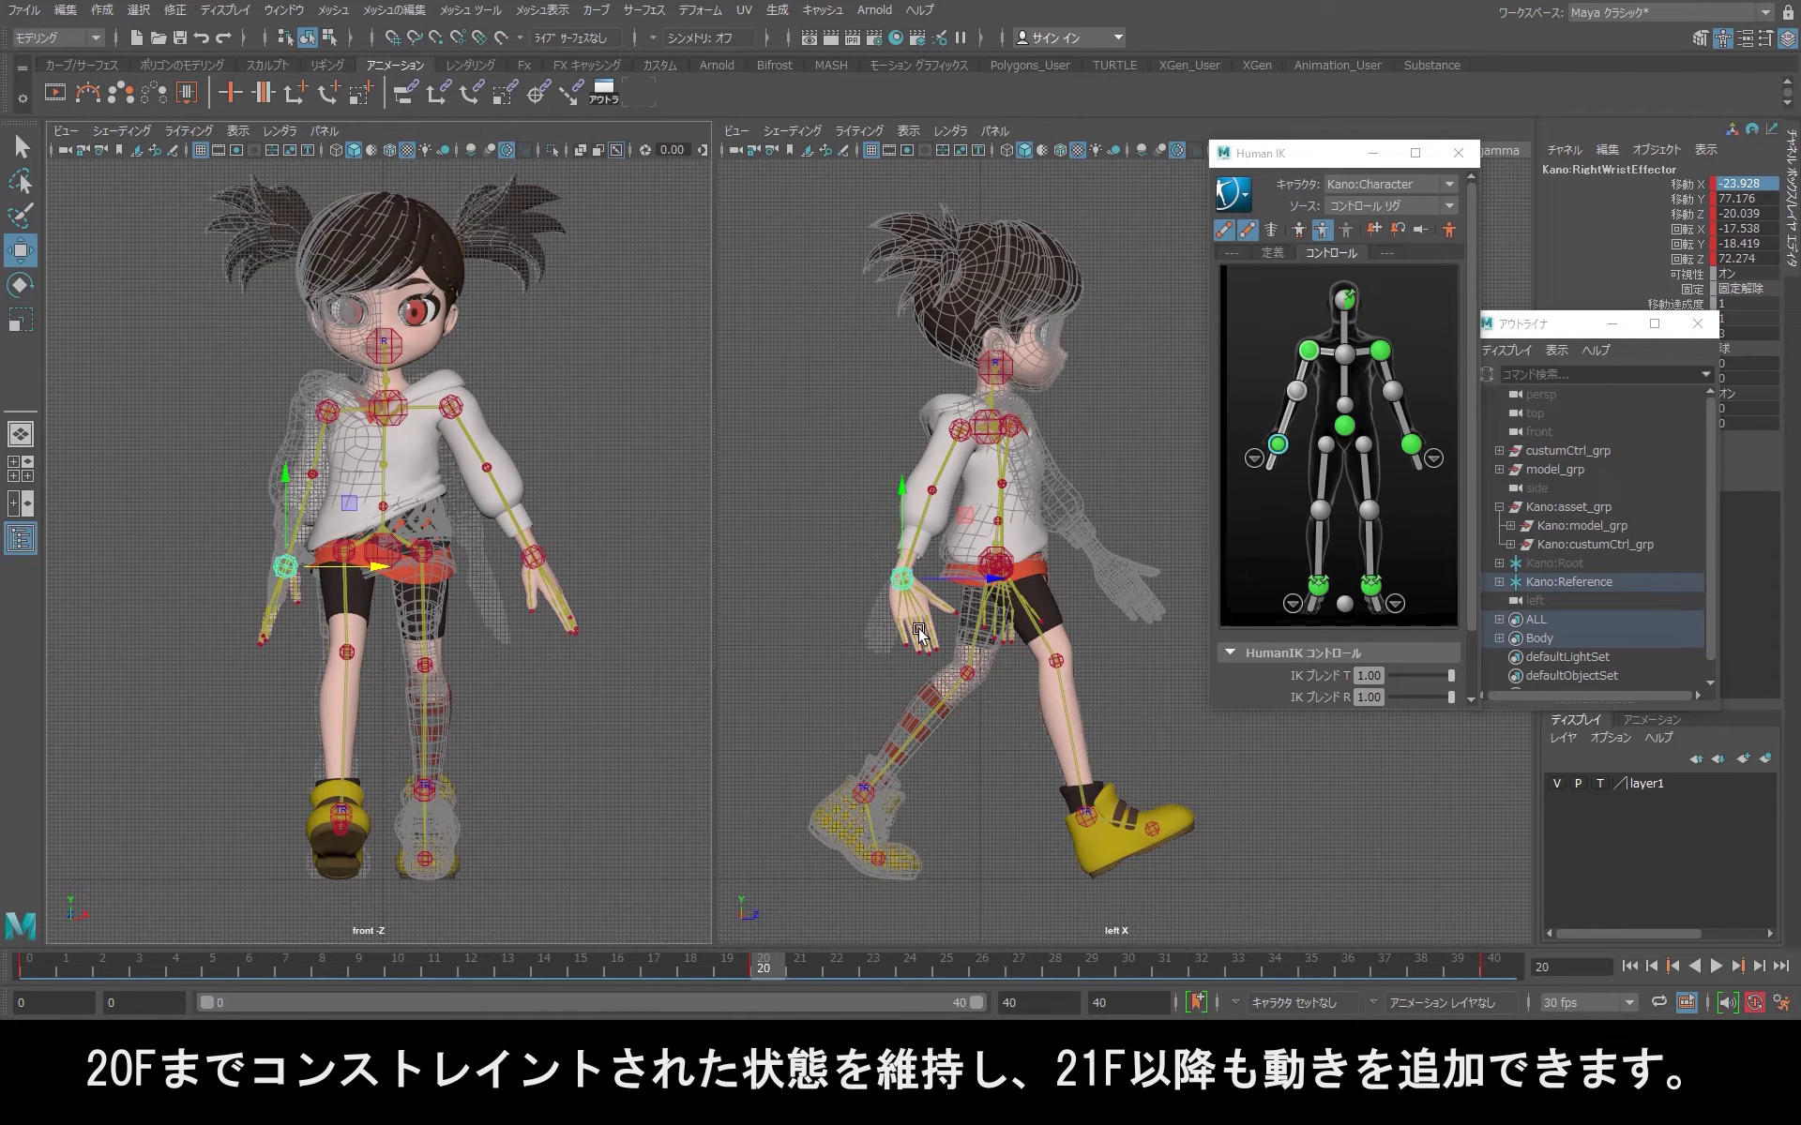
right_click_drag(919, 635, 999, 720, "alt")
scroll(1022, 619, "up", 3)
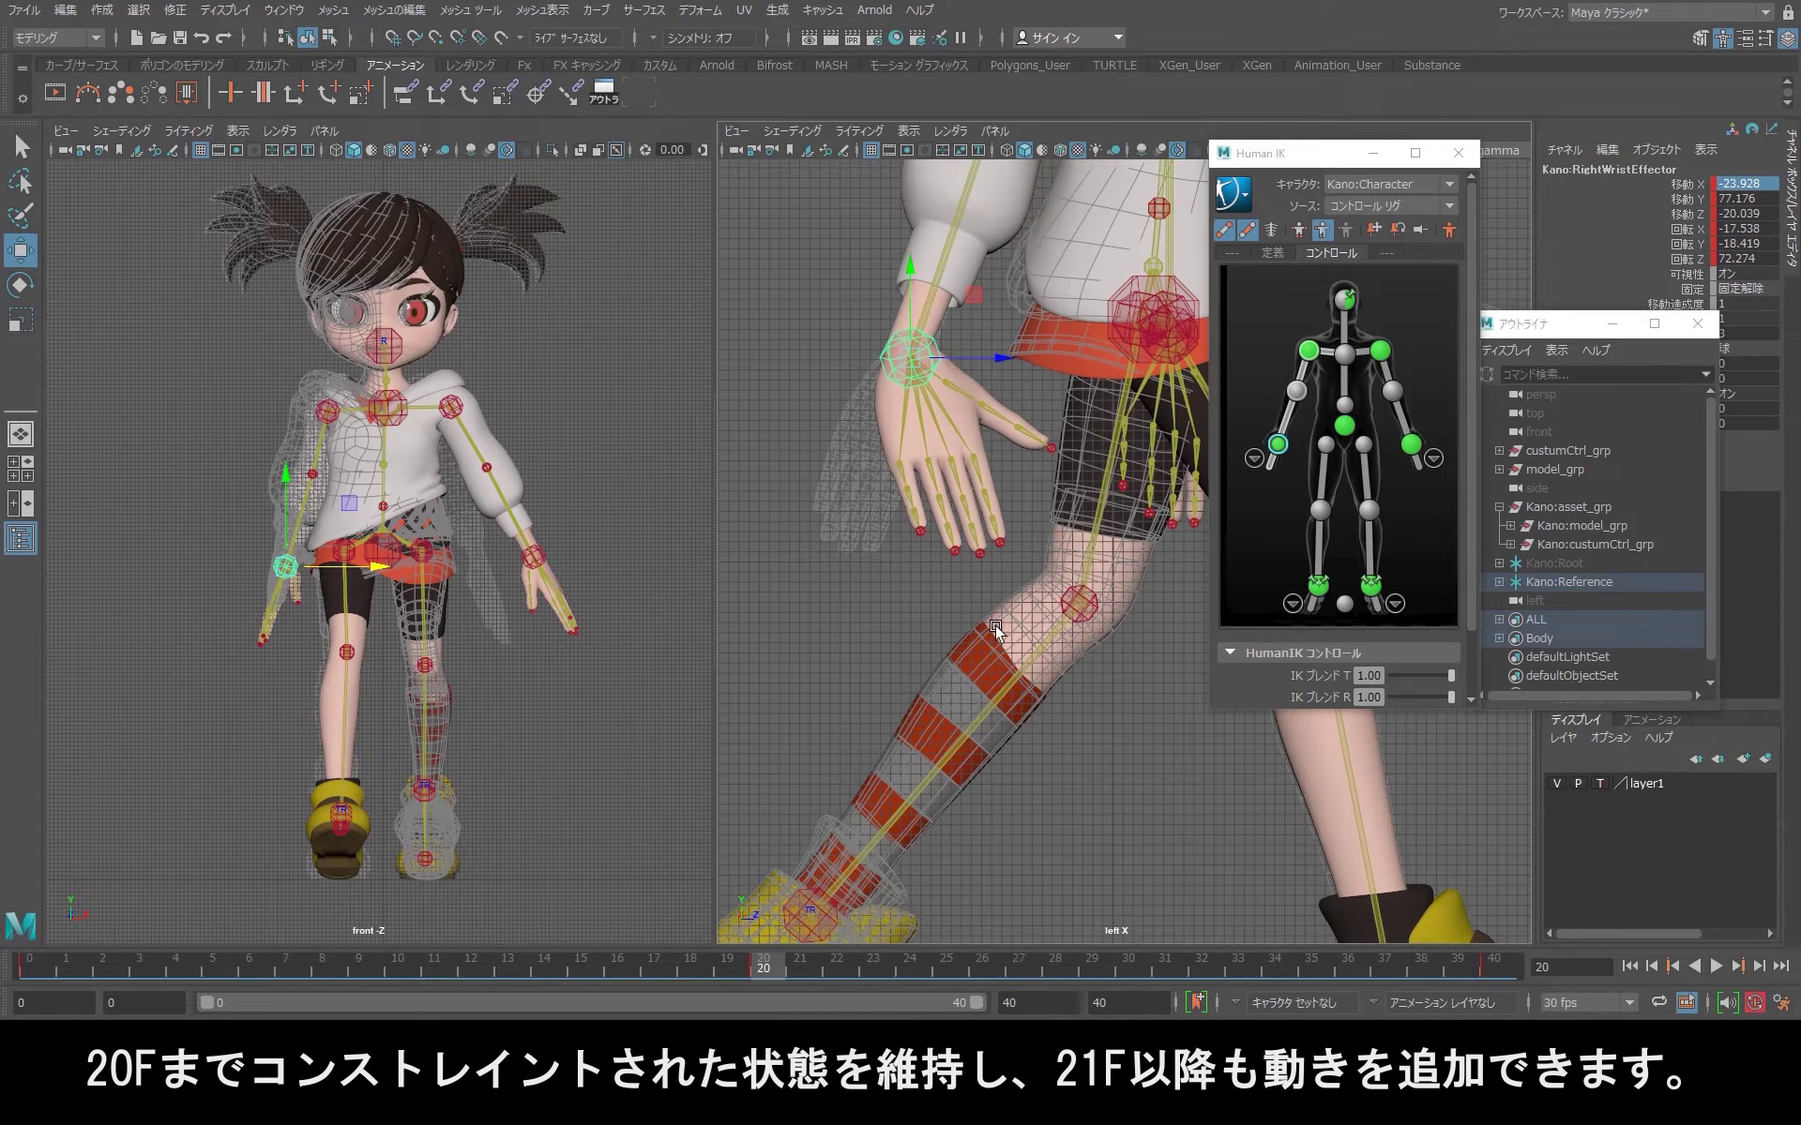
scroll(942, 628, "up", 2)
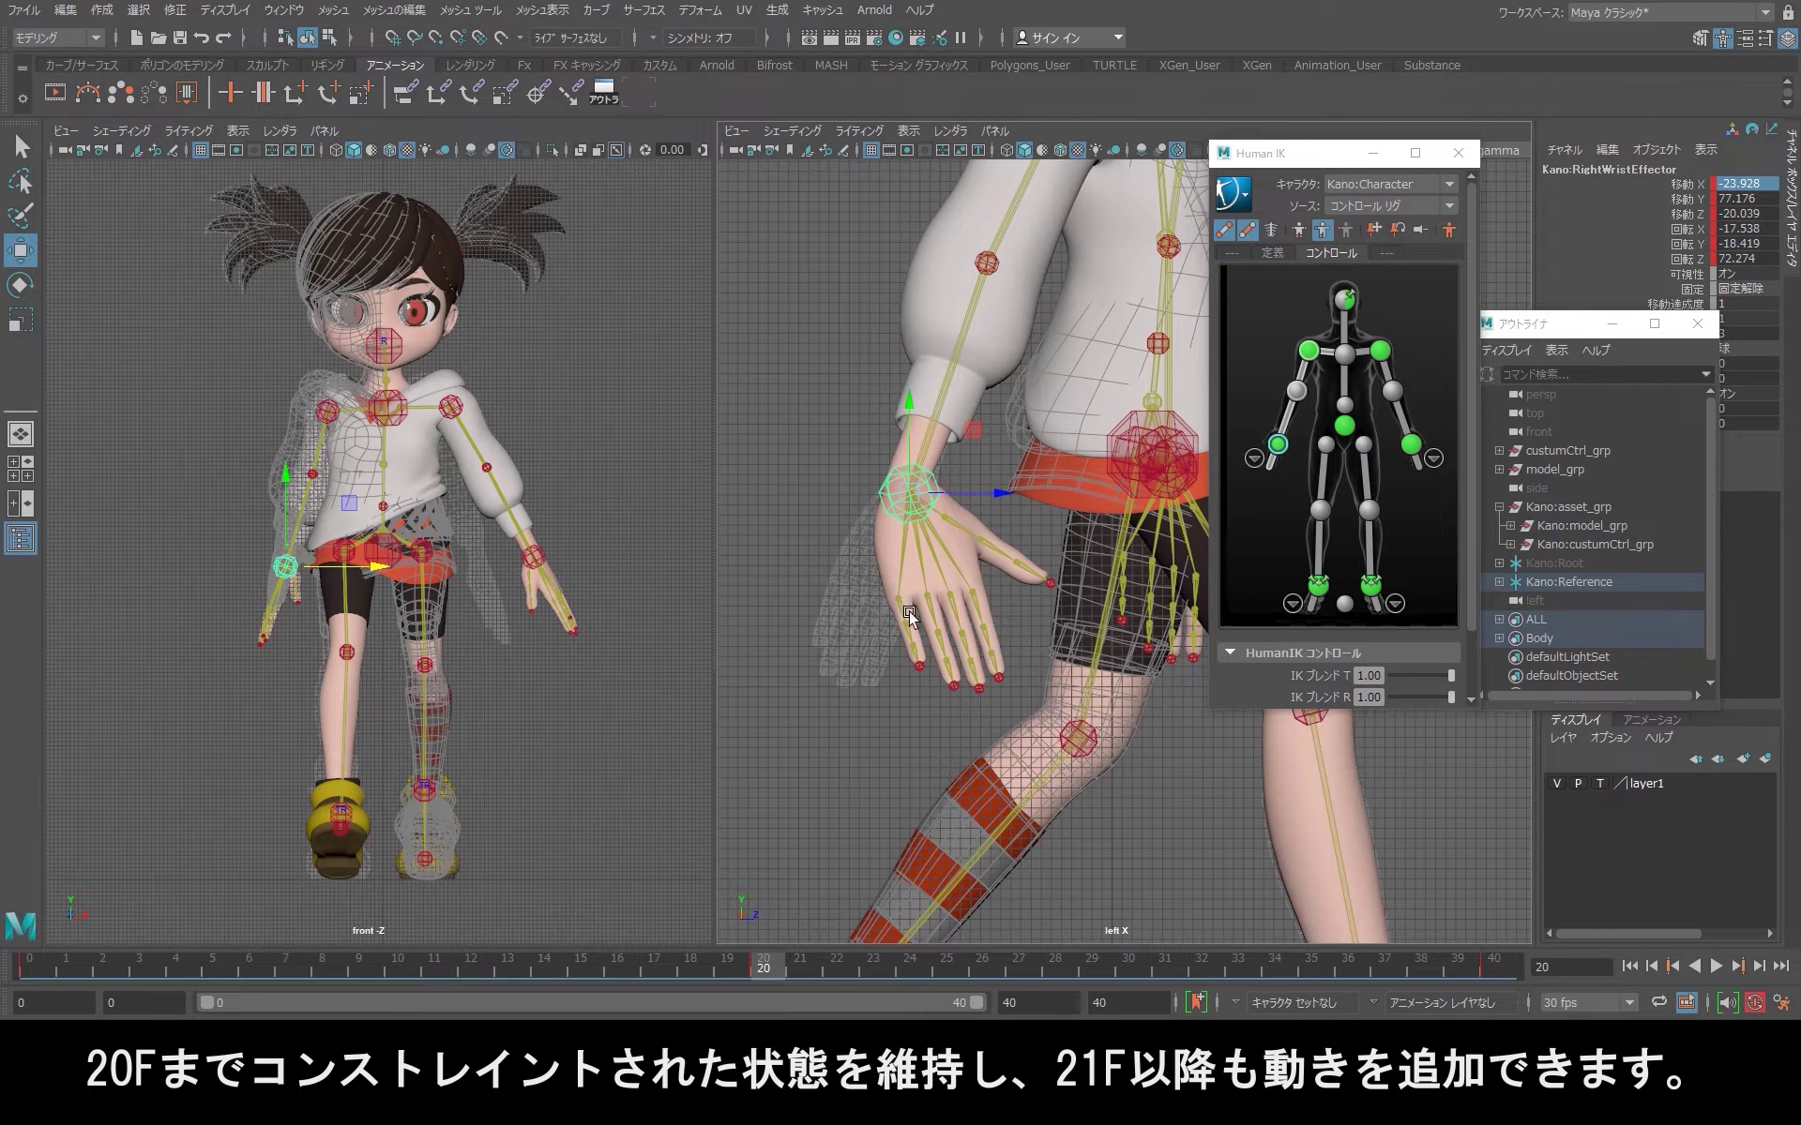
scroll(965, 651, "up", 1)
scroll(938, 619, "up", 1)
Step: After a trial rotation is undone, flip the right wrist's Rotate Y to 18.419
key("e")
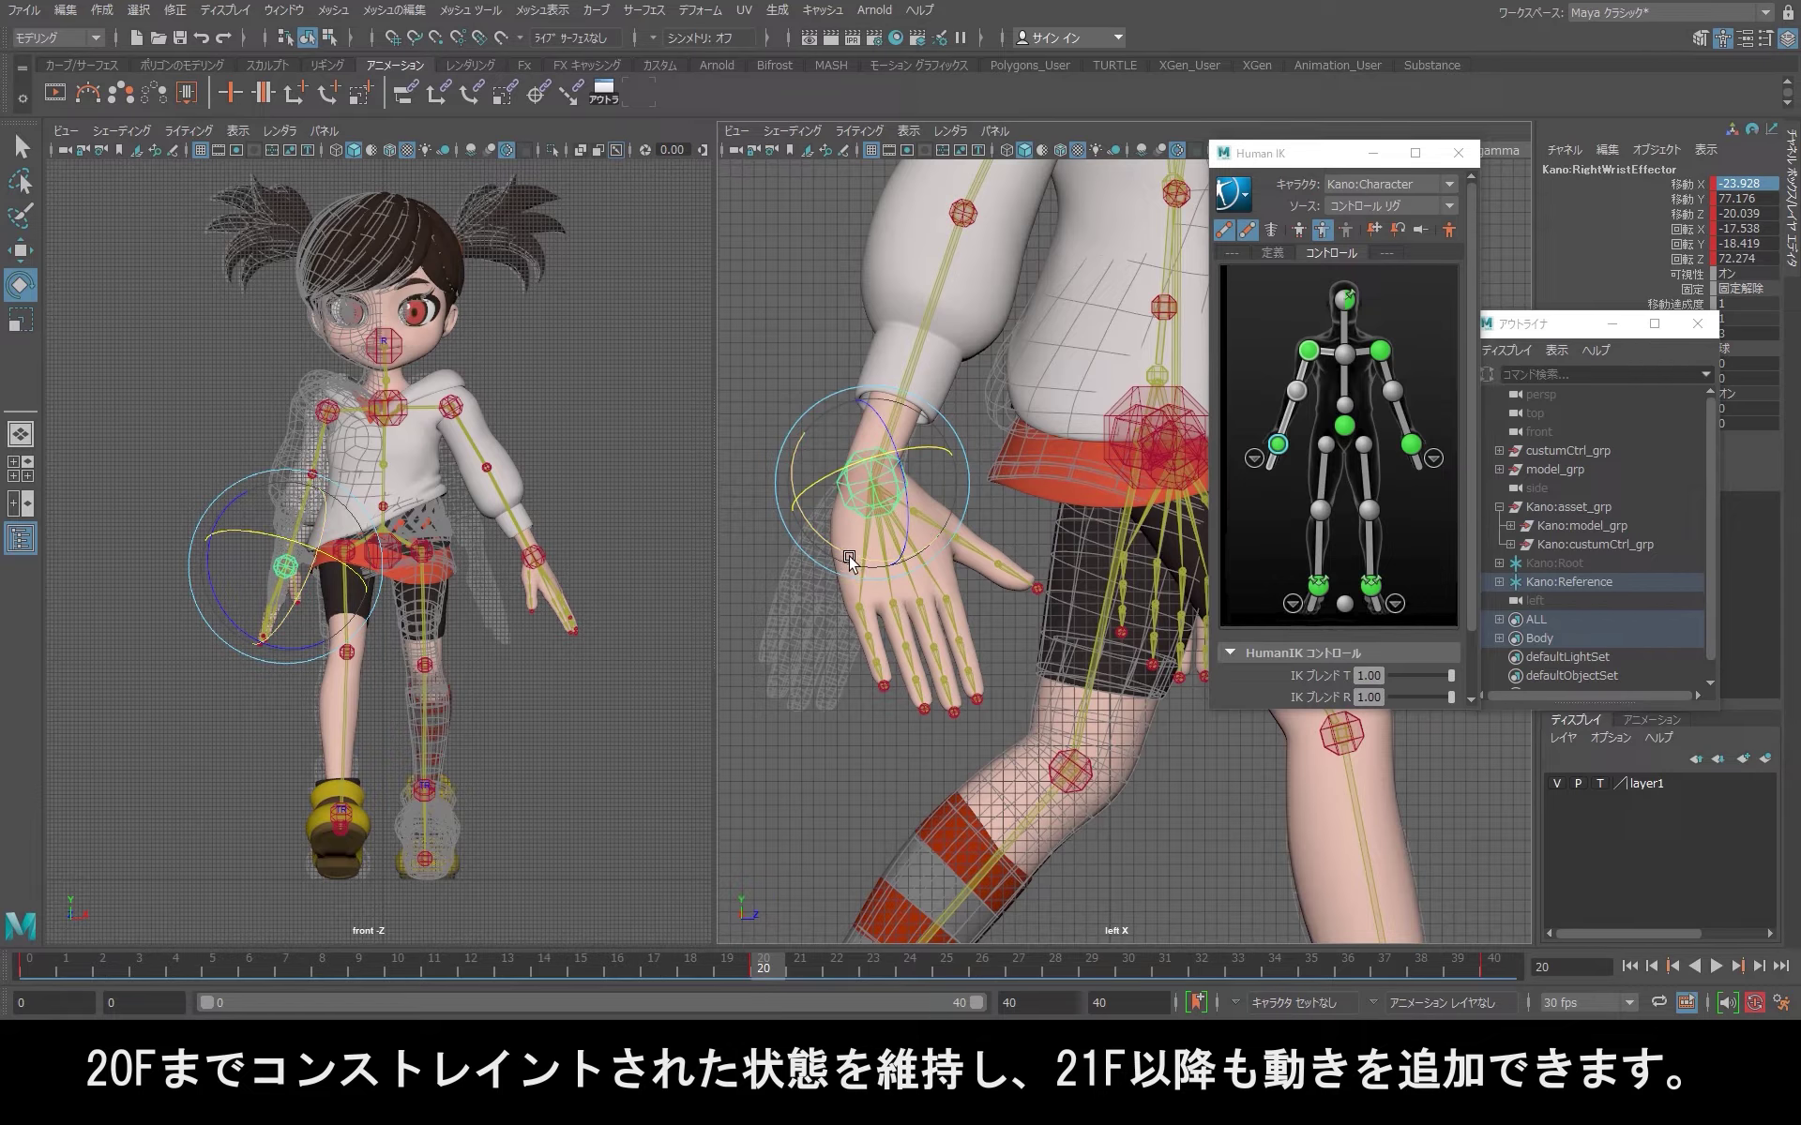
left_click_drag(849, 560, 810, 538)
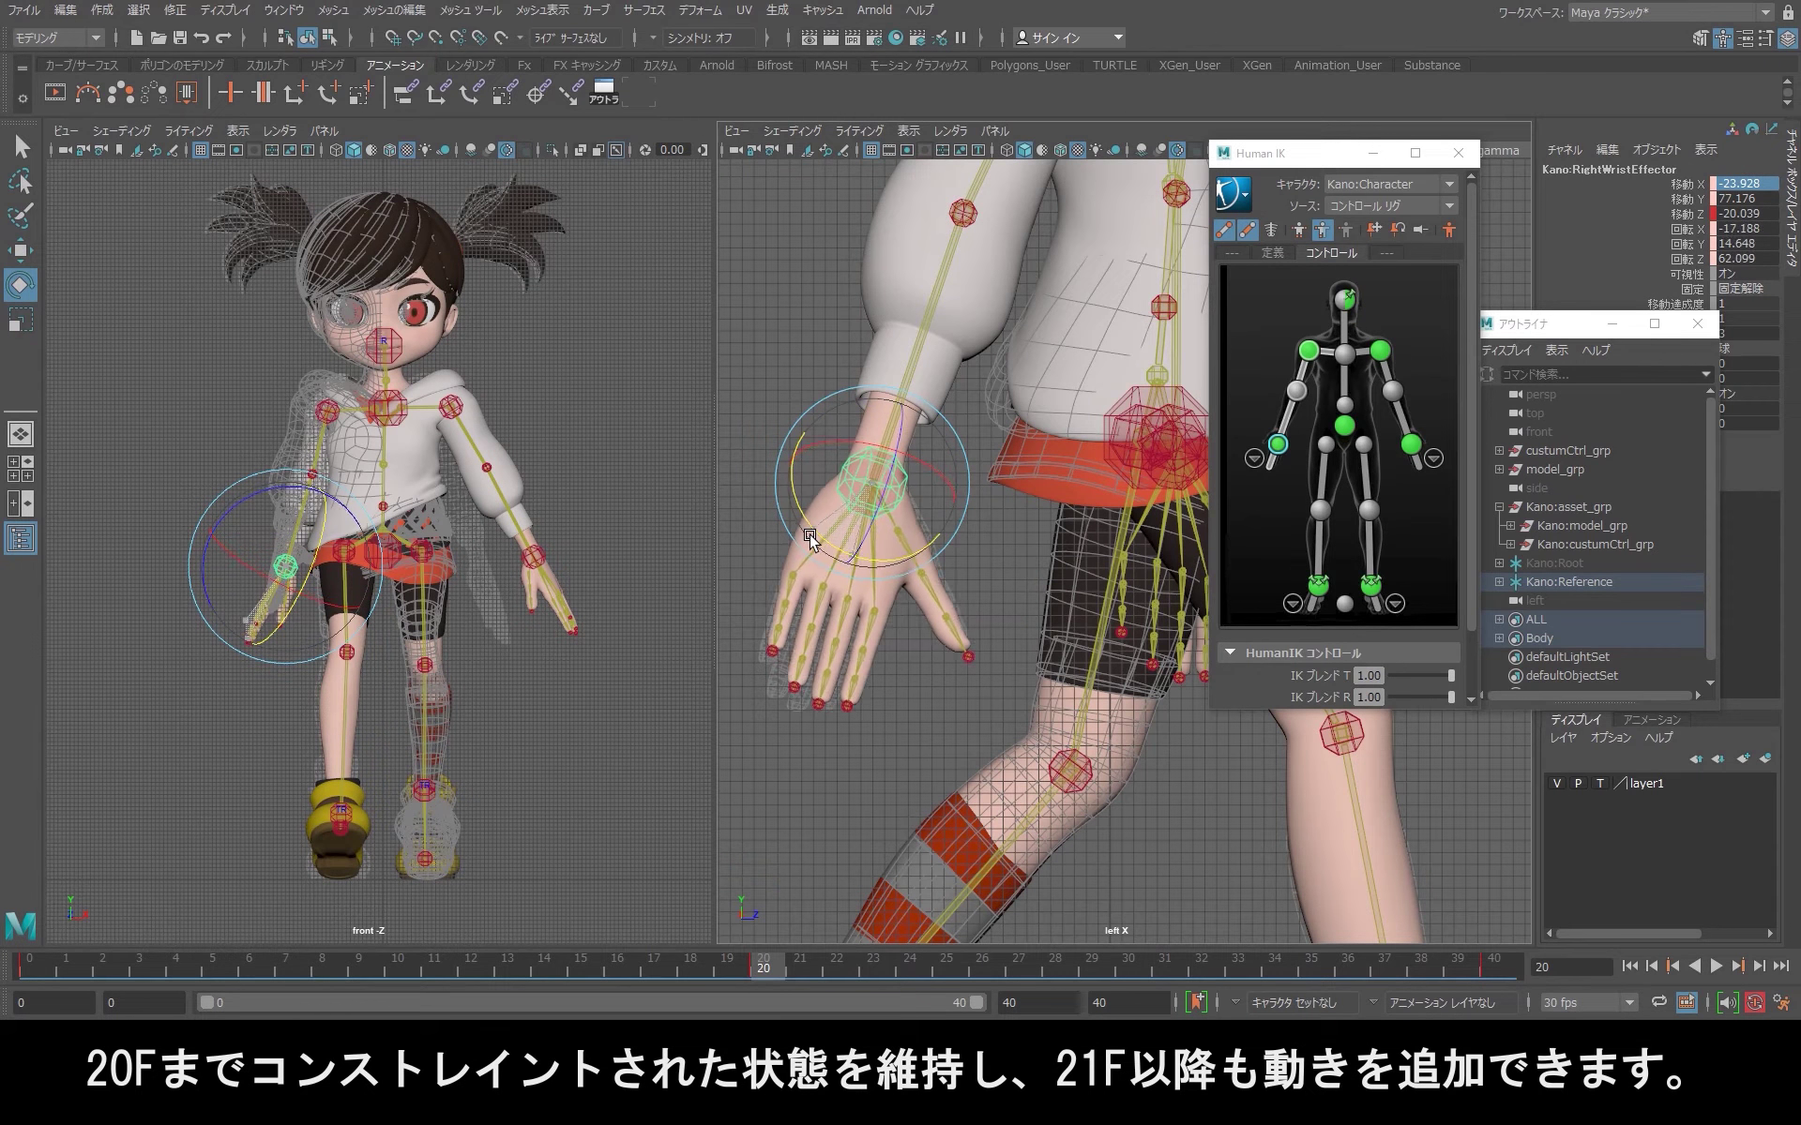
key("ctrl+z")
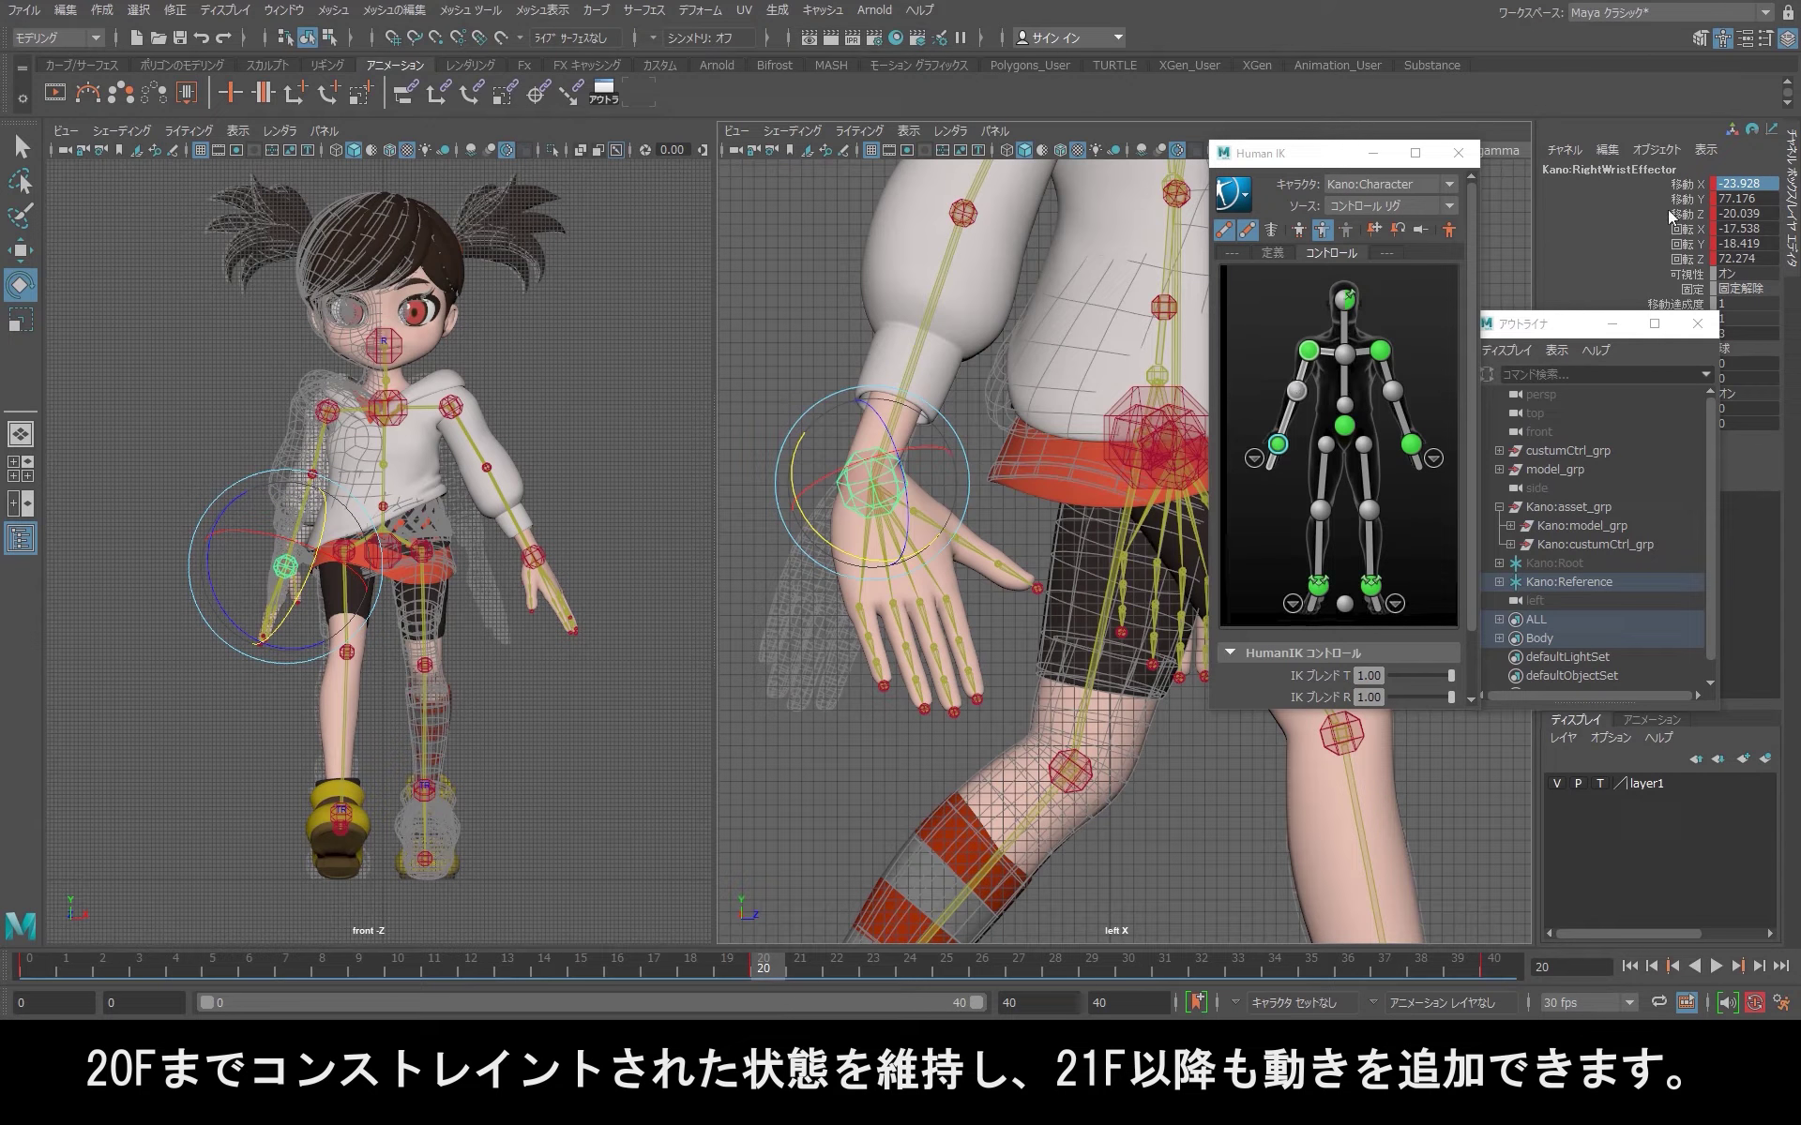
double_click(1731, 243)
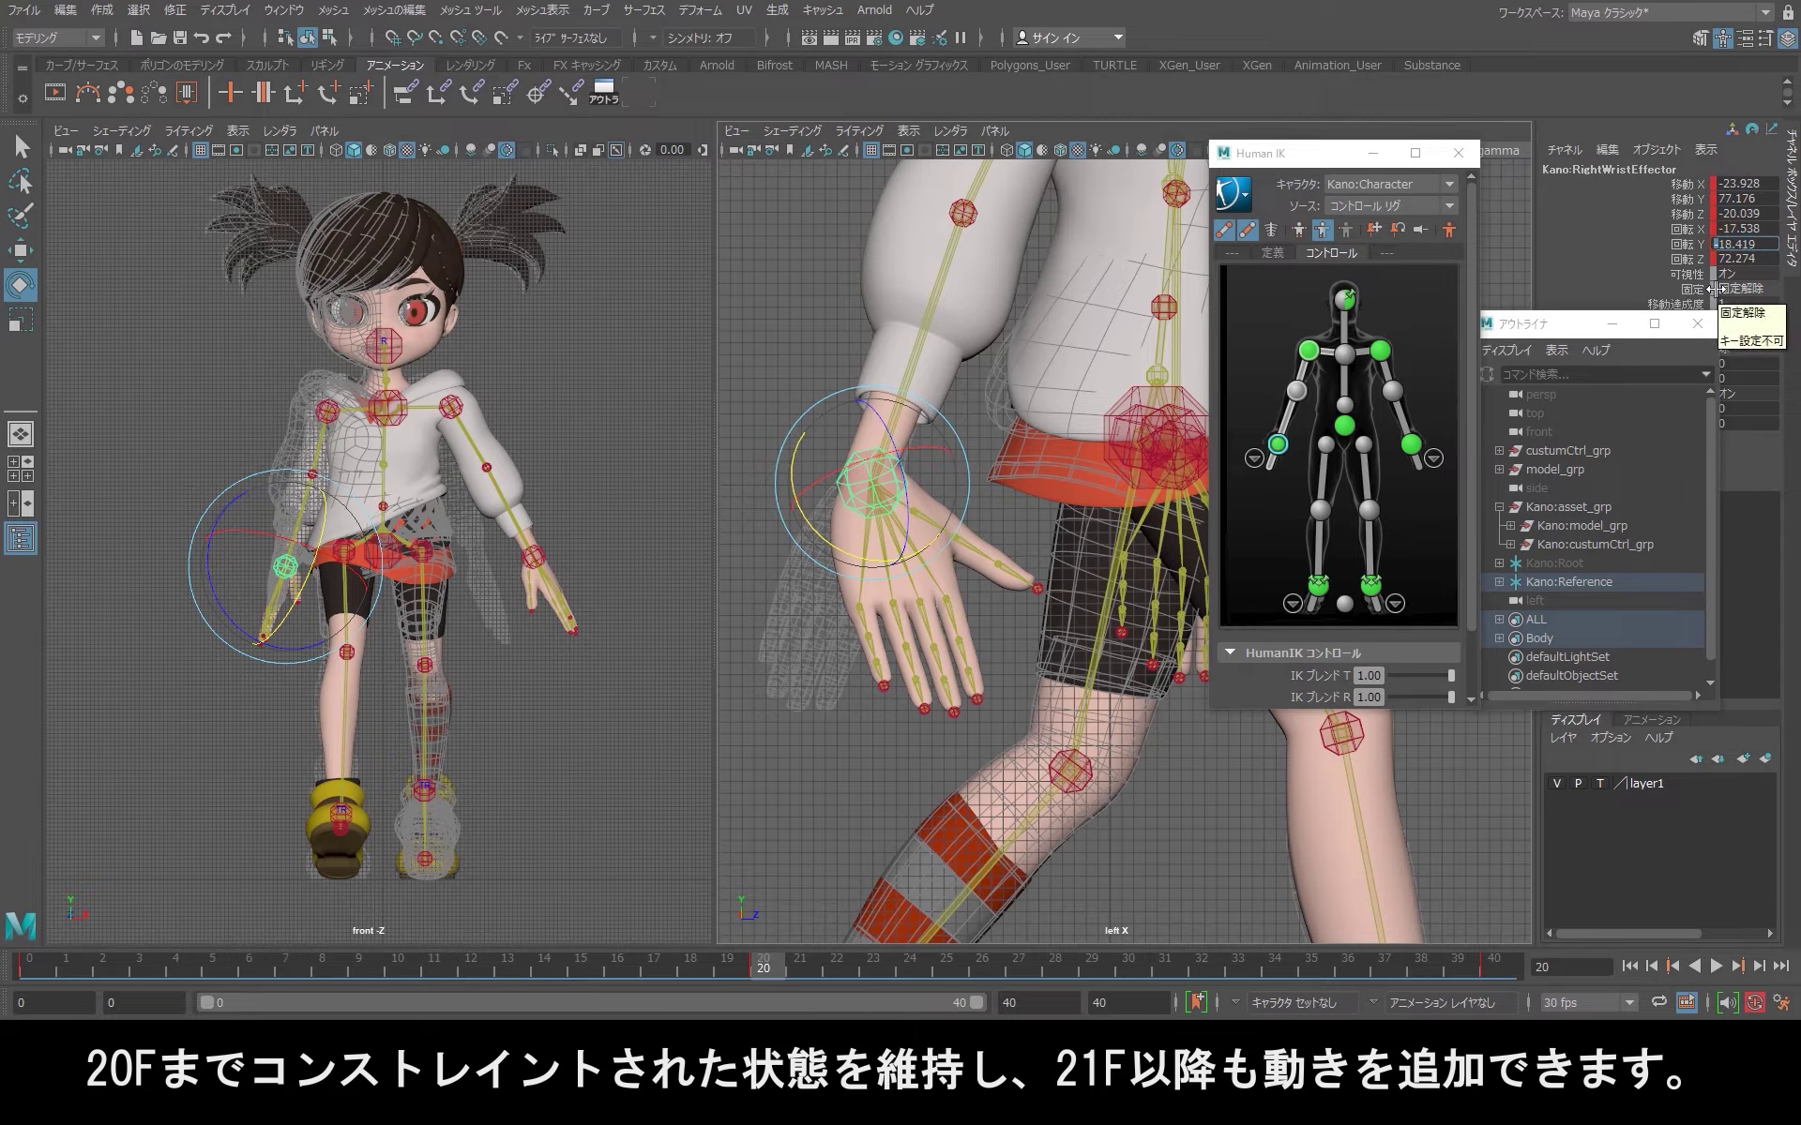
key("Return")
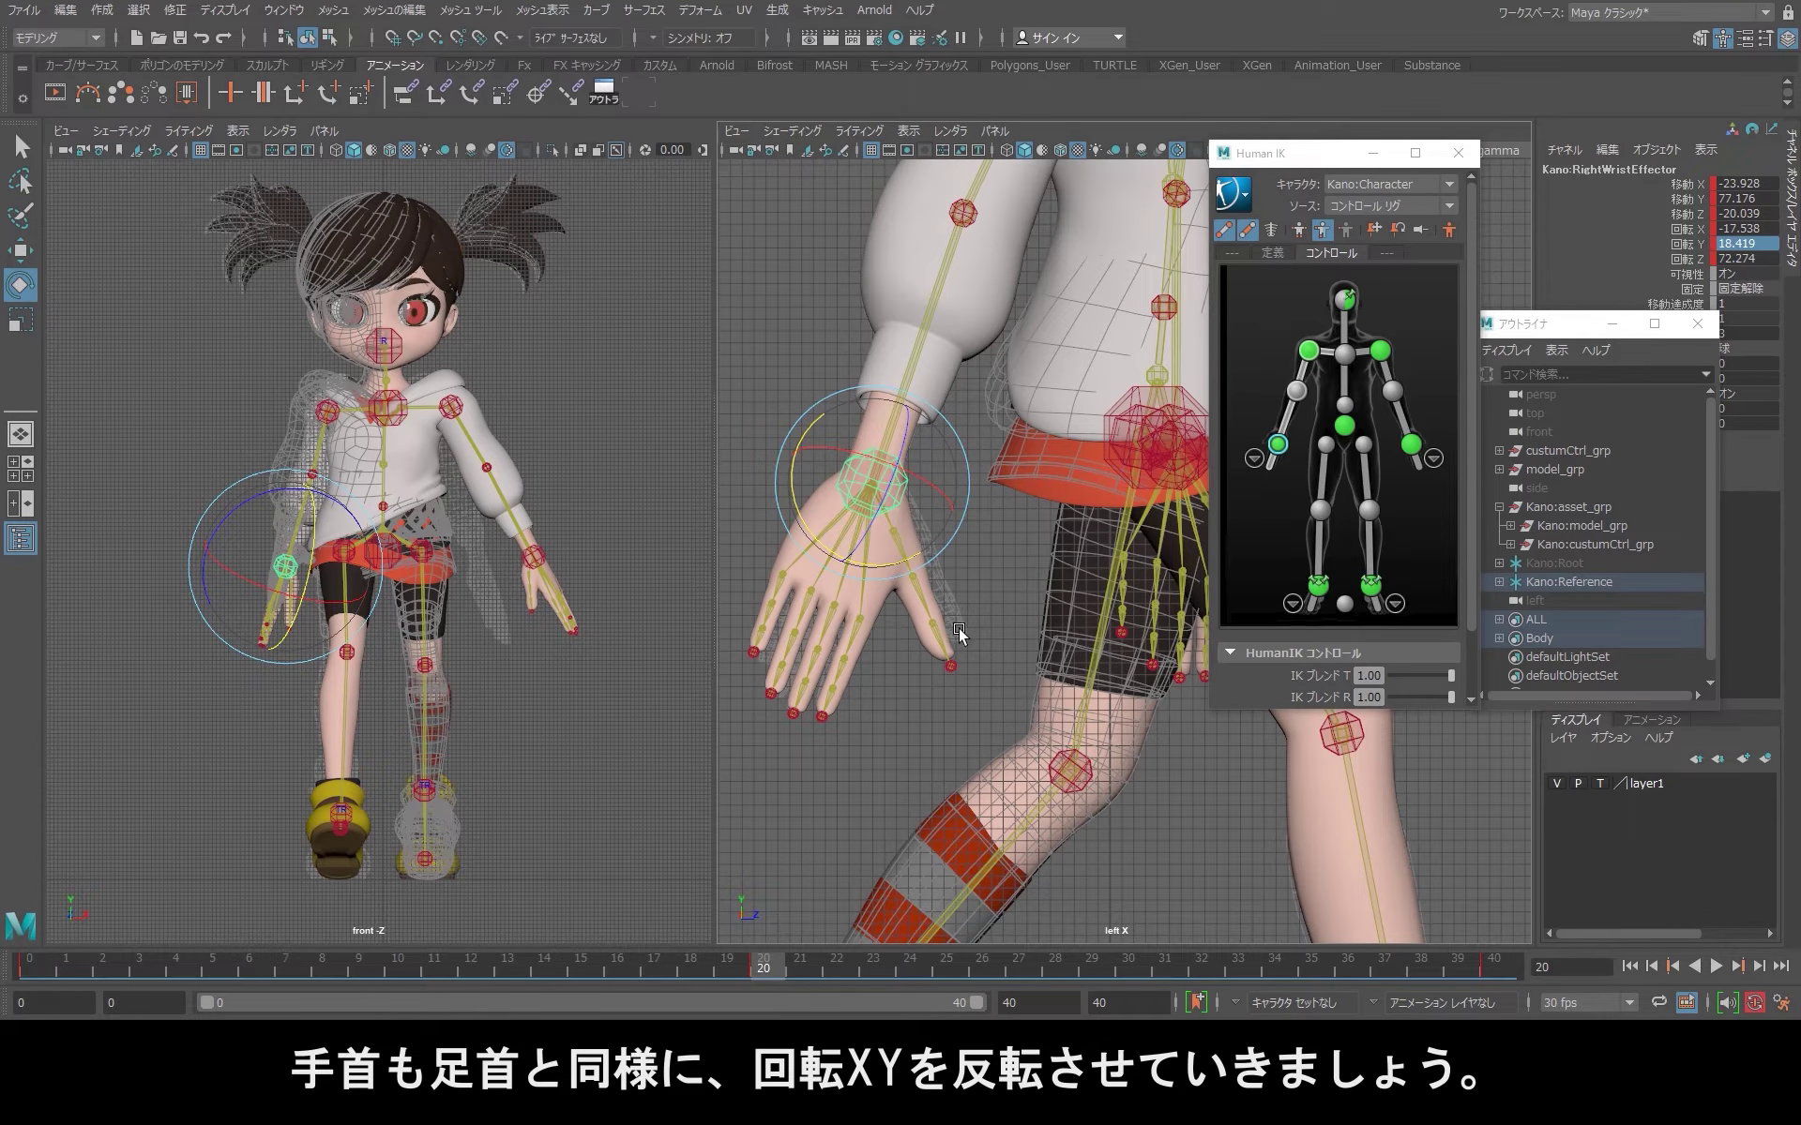
Step: Flip the right wrist's Rotate X to 17.538 after framing the hand in the side view
middle_click_drag(945, 646, 998, 637, "alt")
scroll(1016, 546, "up", 2)
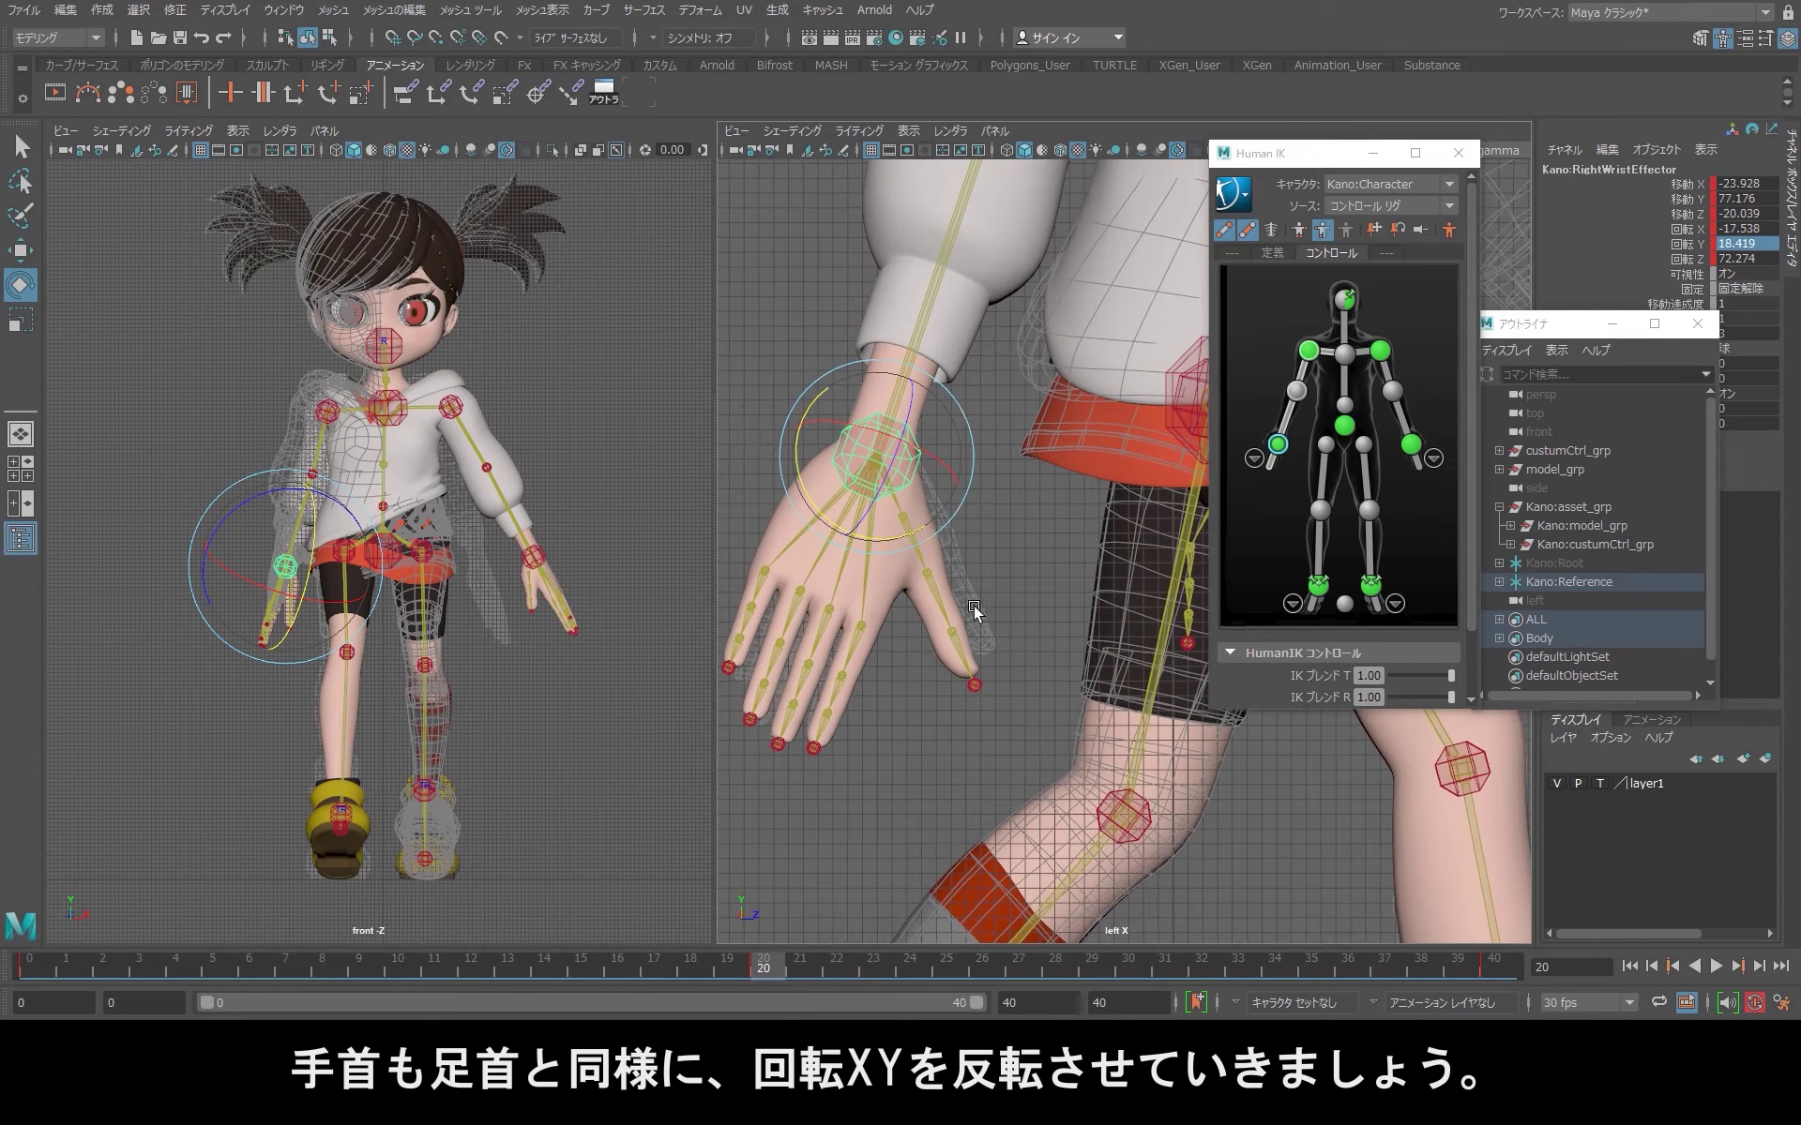
left_click_drag(942, 464, 909, 458)
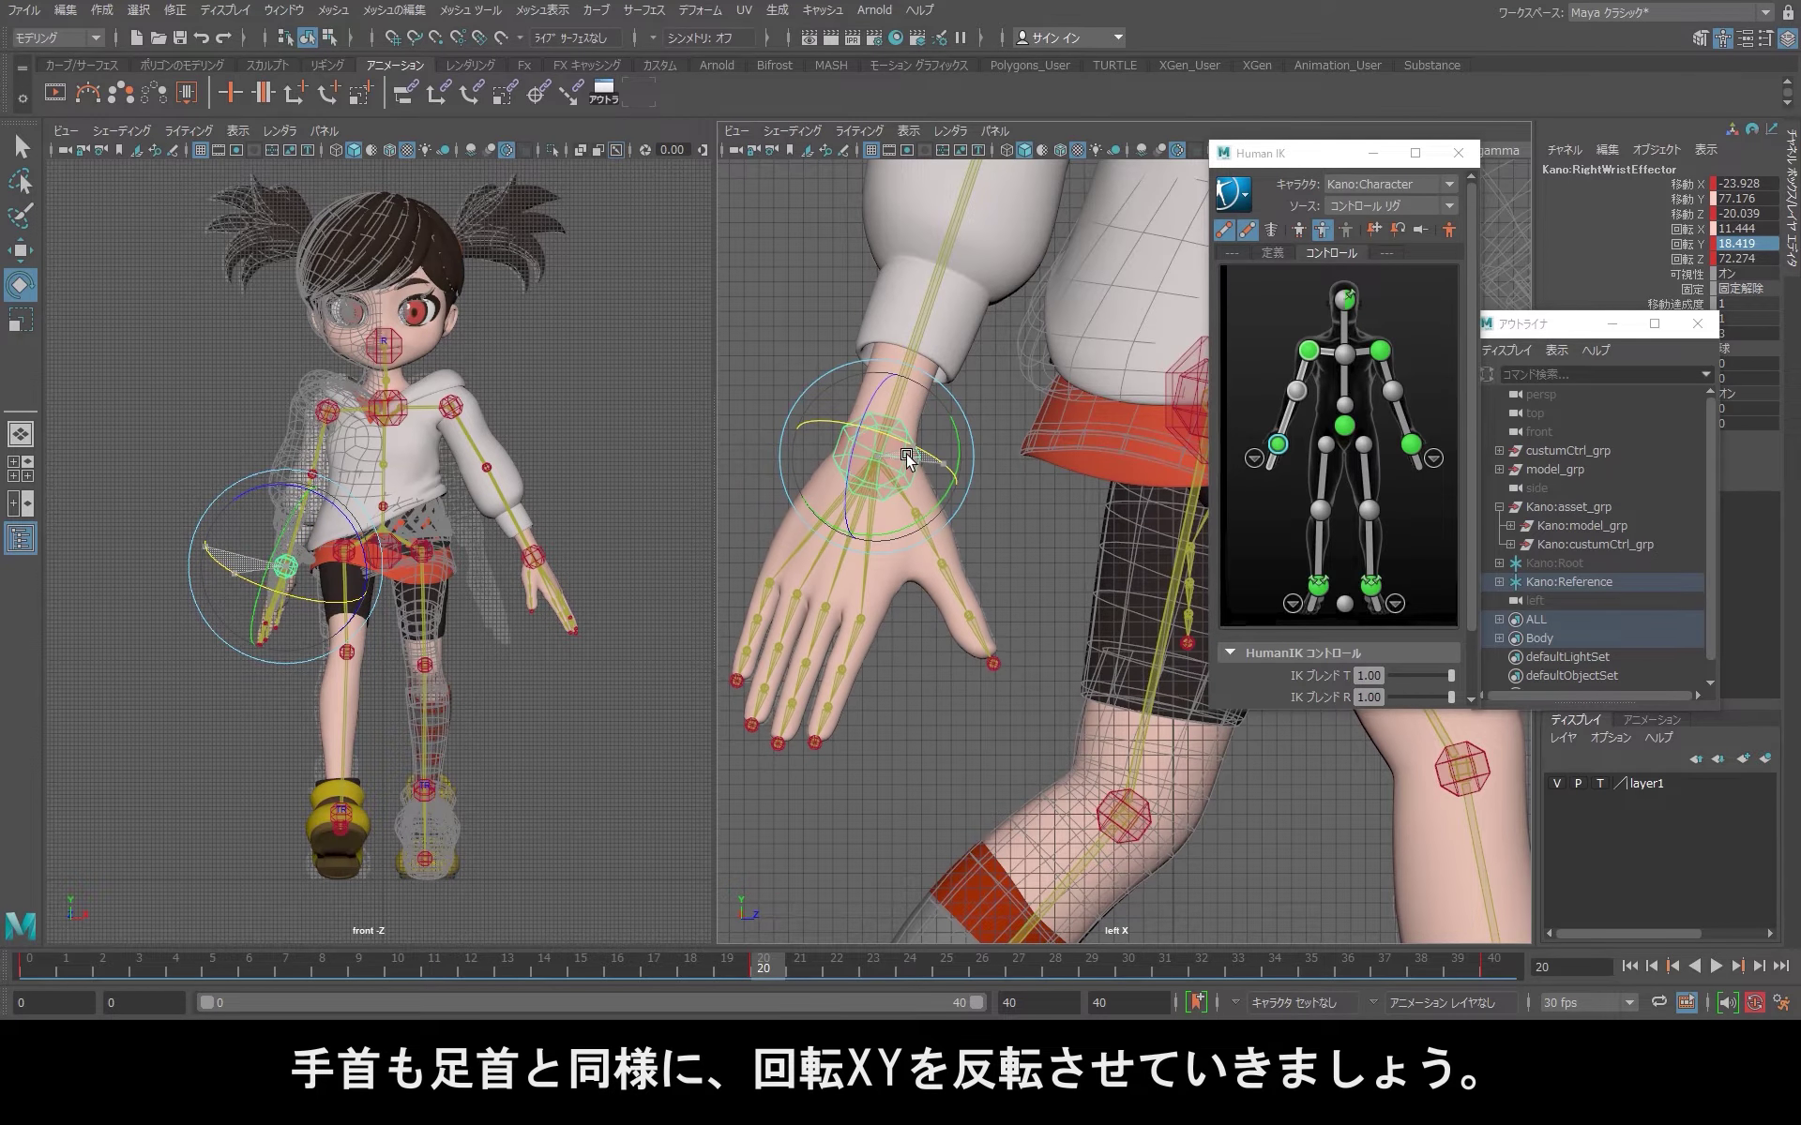
key("ctrl+z")
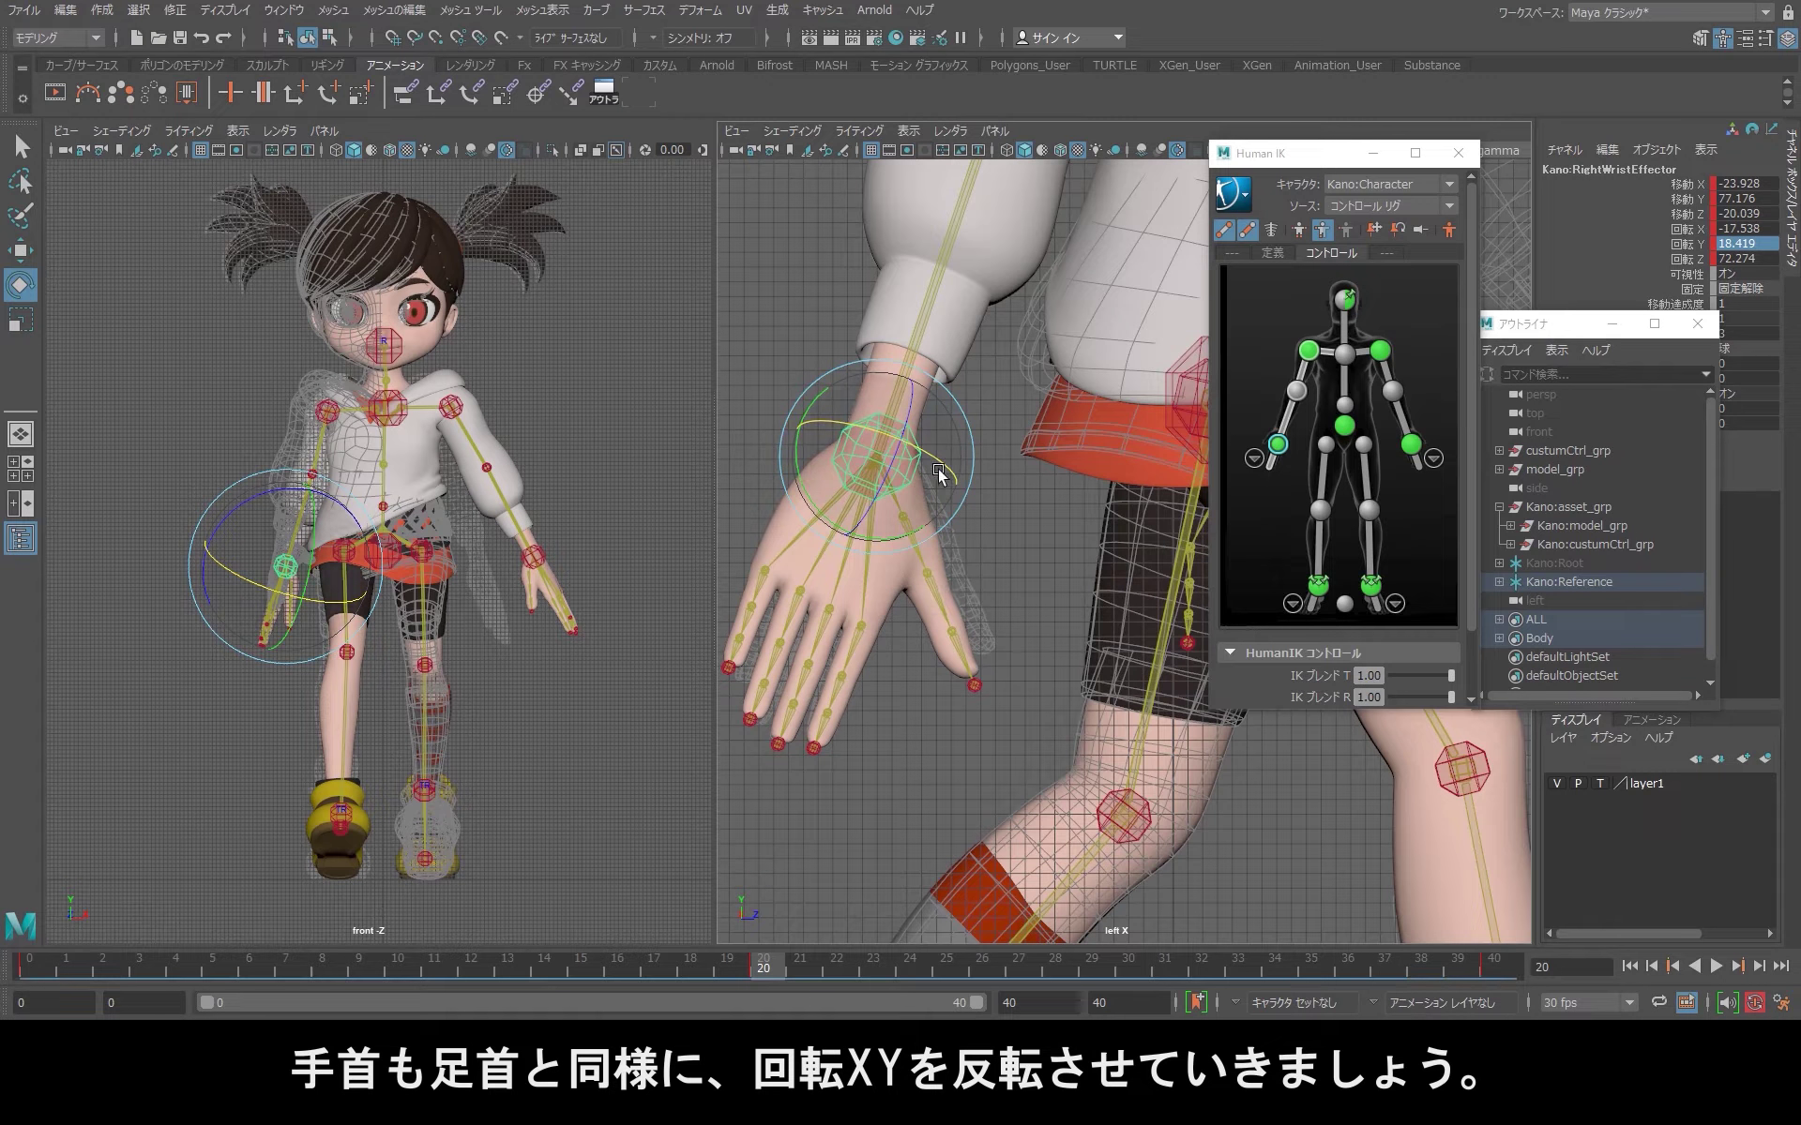
double_click(1735, 227)
type("17.538")
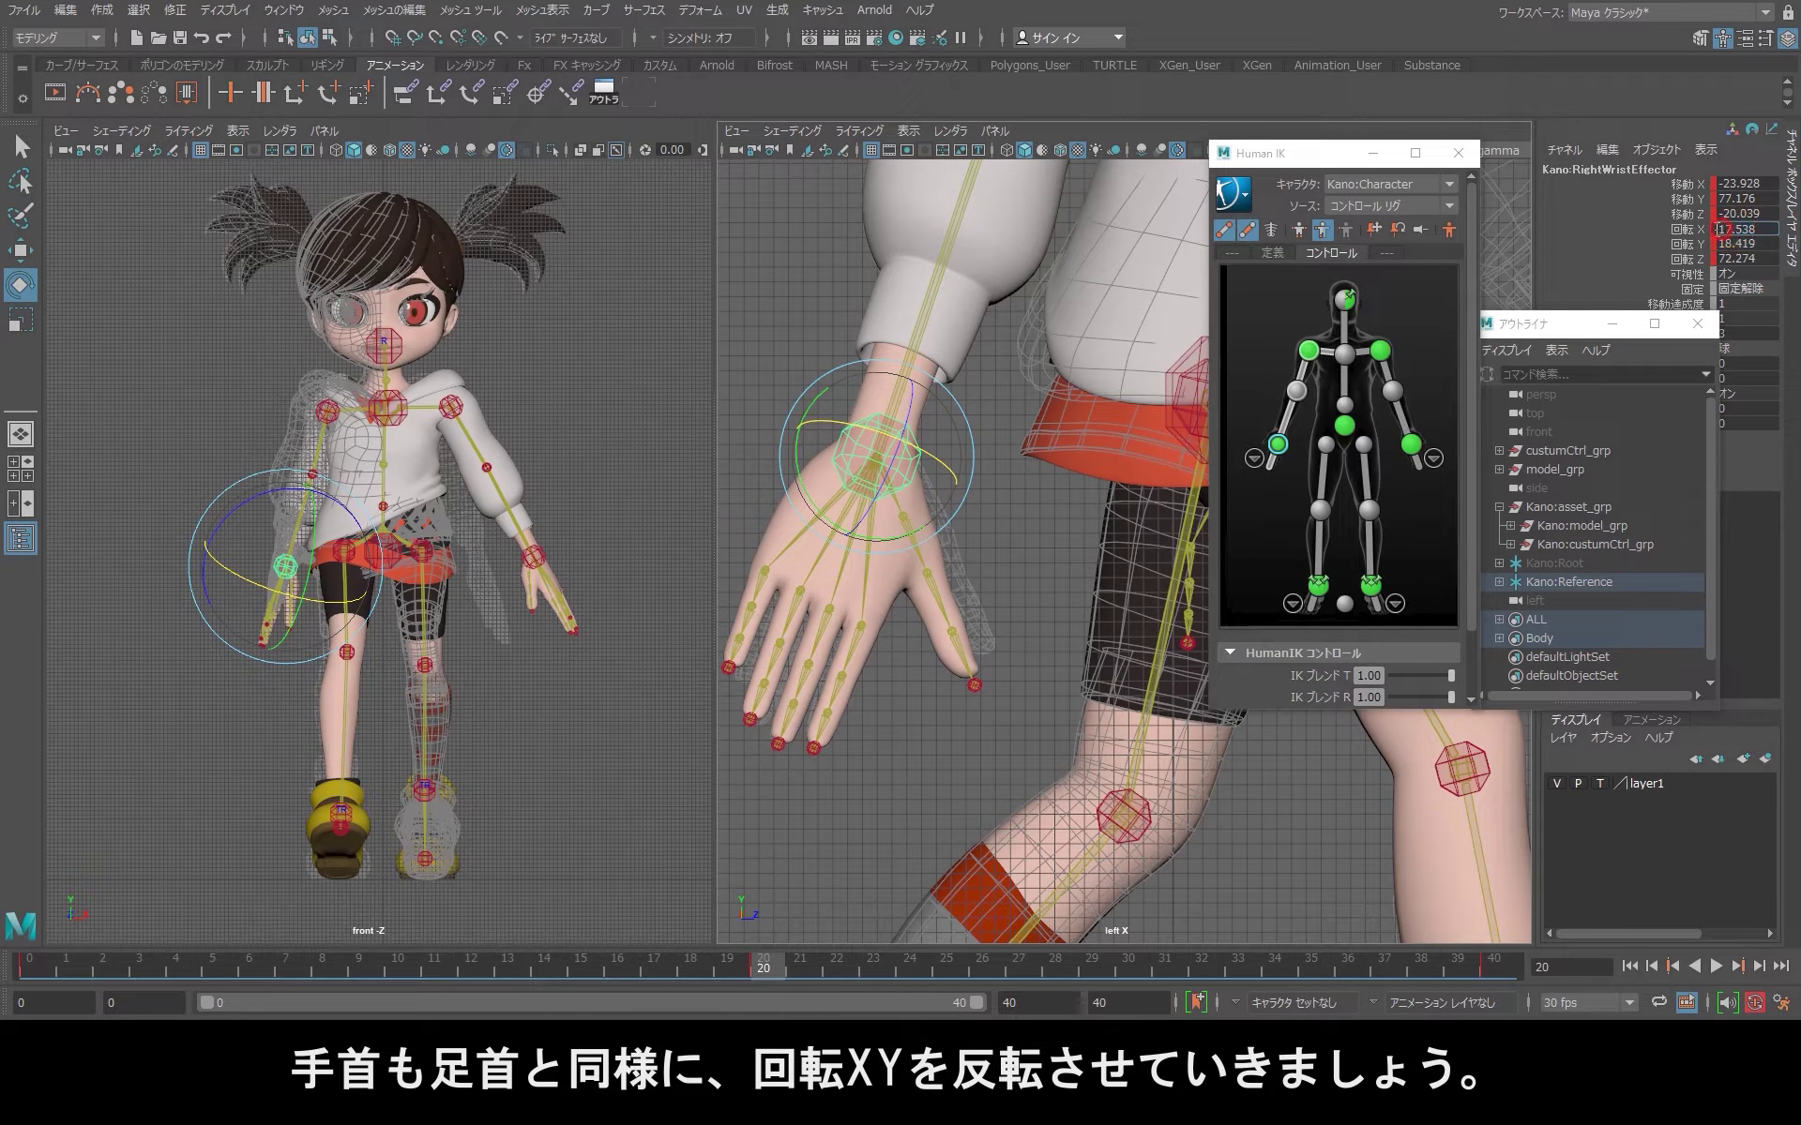
key("Return")
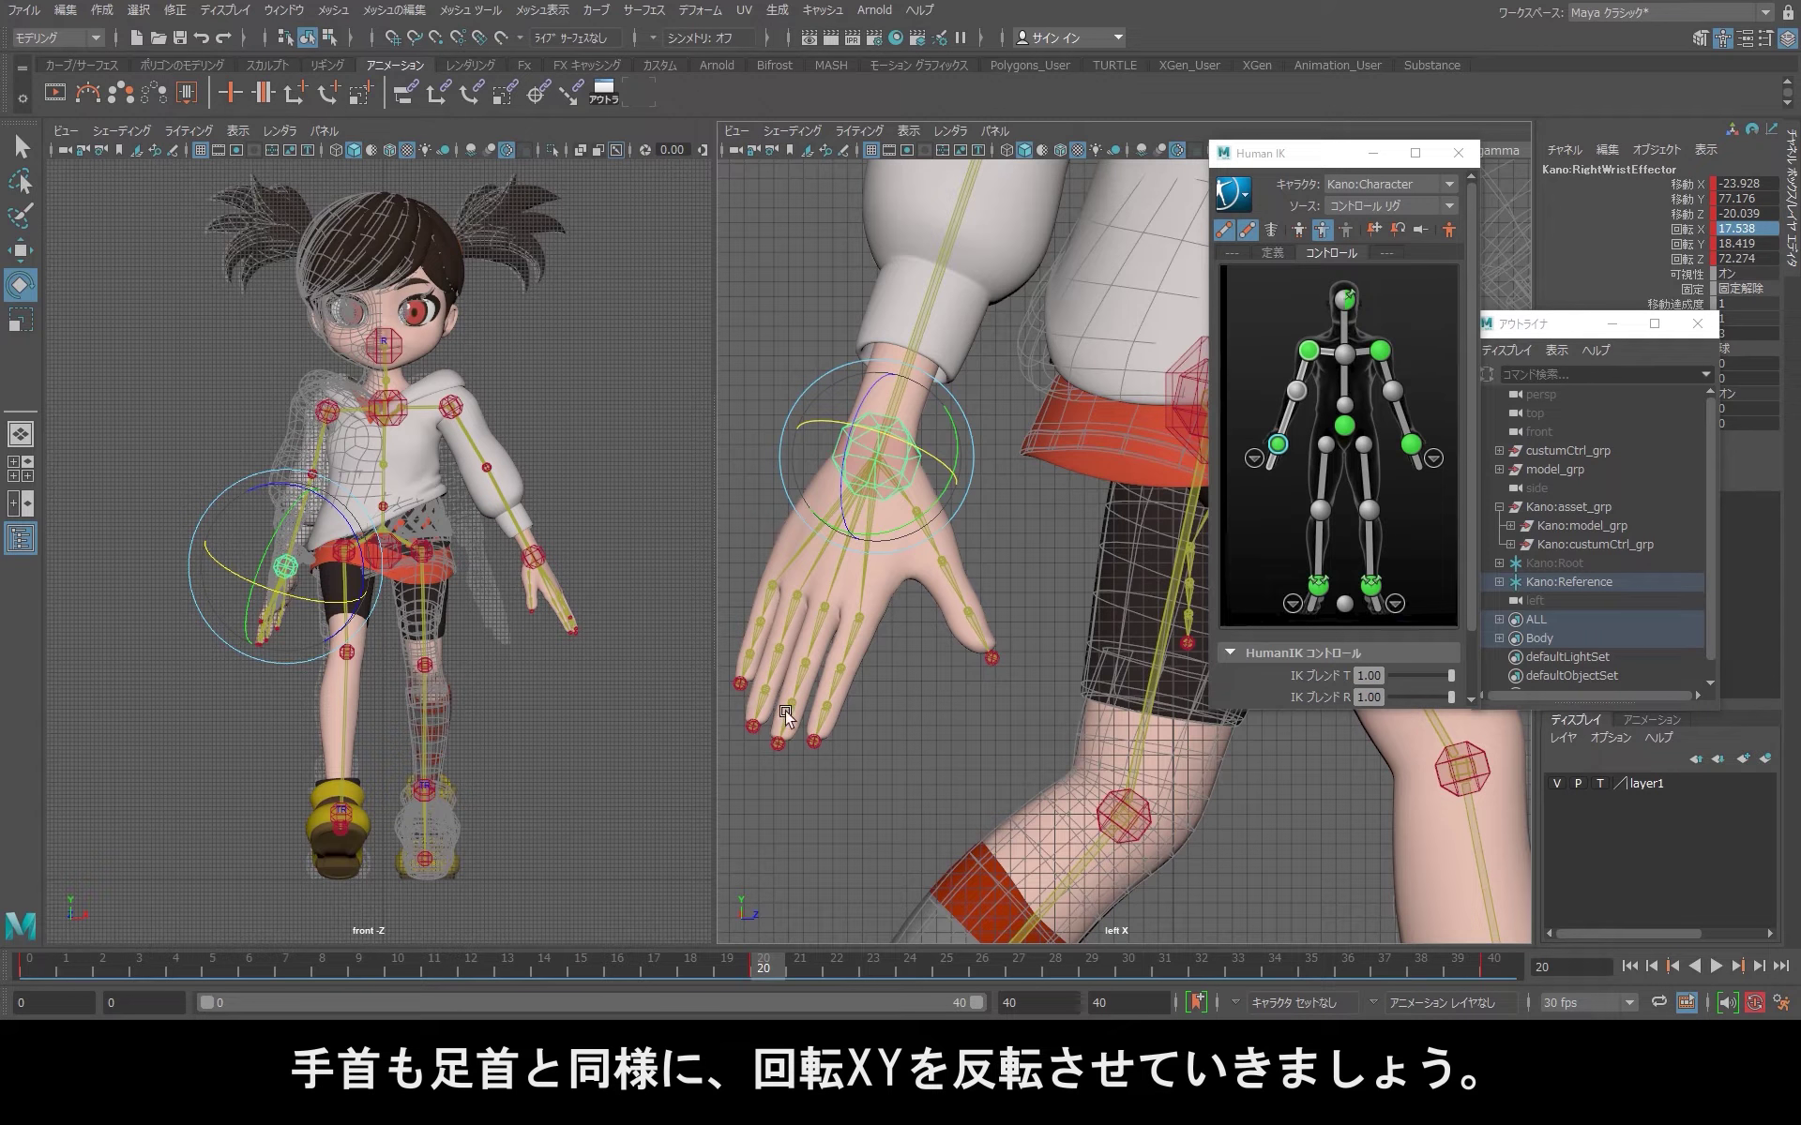
scroll(1117, 895, "up", 3)
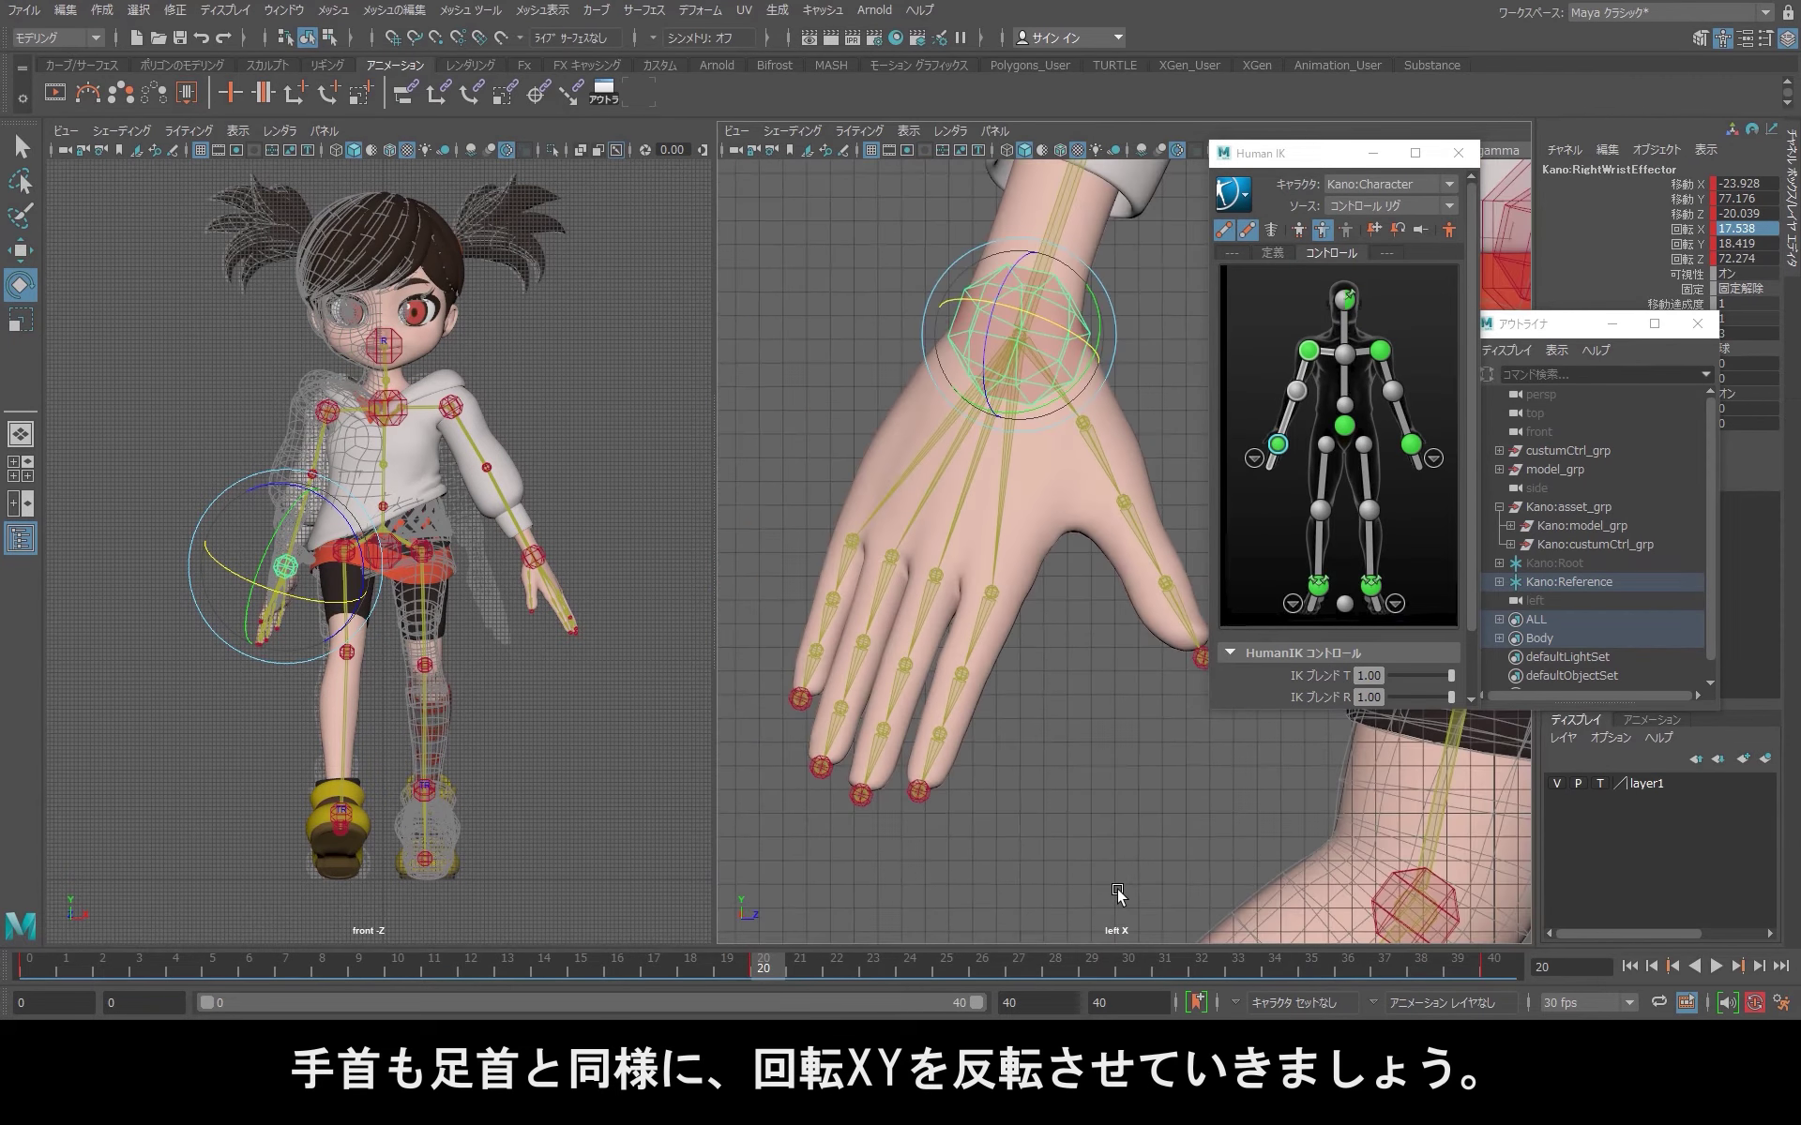
scroll(1117, 895, "down", 2)
scroll(914, 774, "down", 2)
scroll(919, 779, "down", 1)
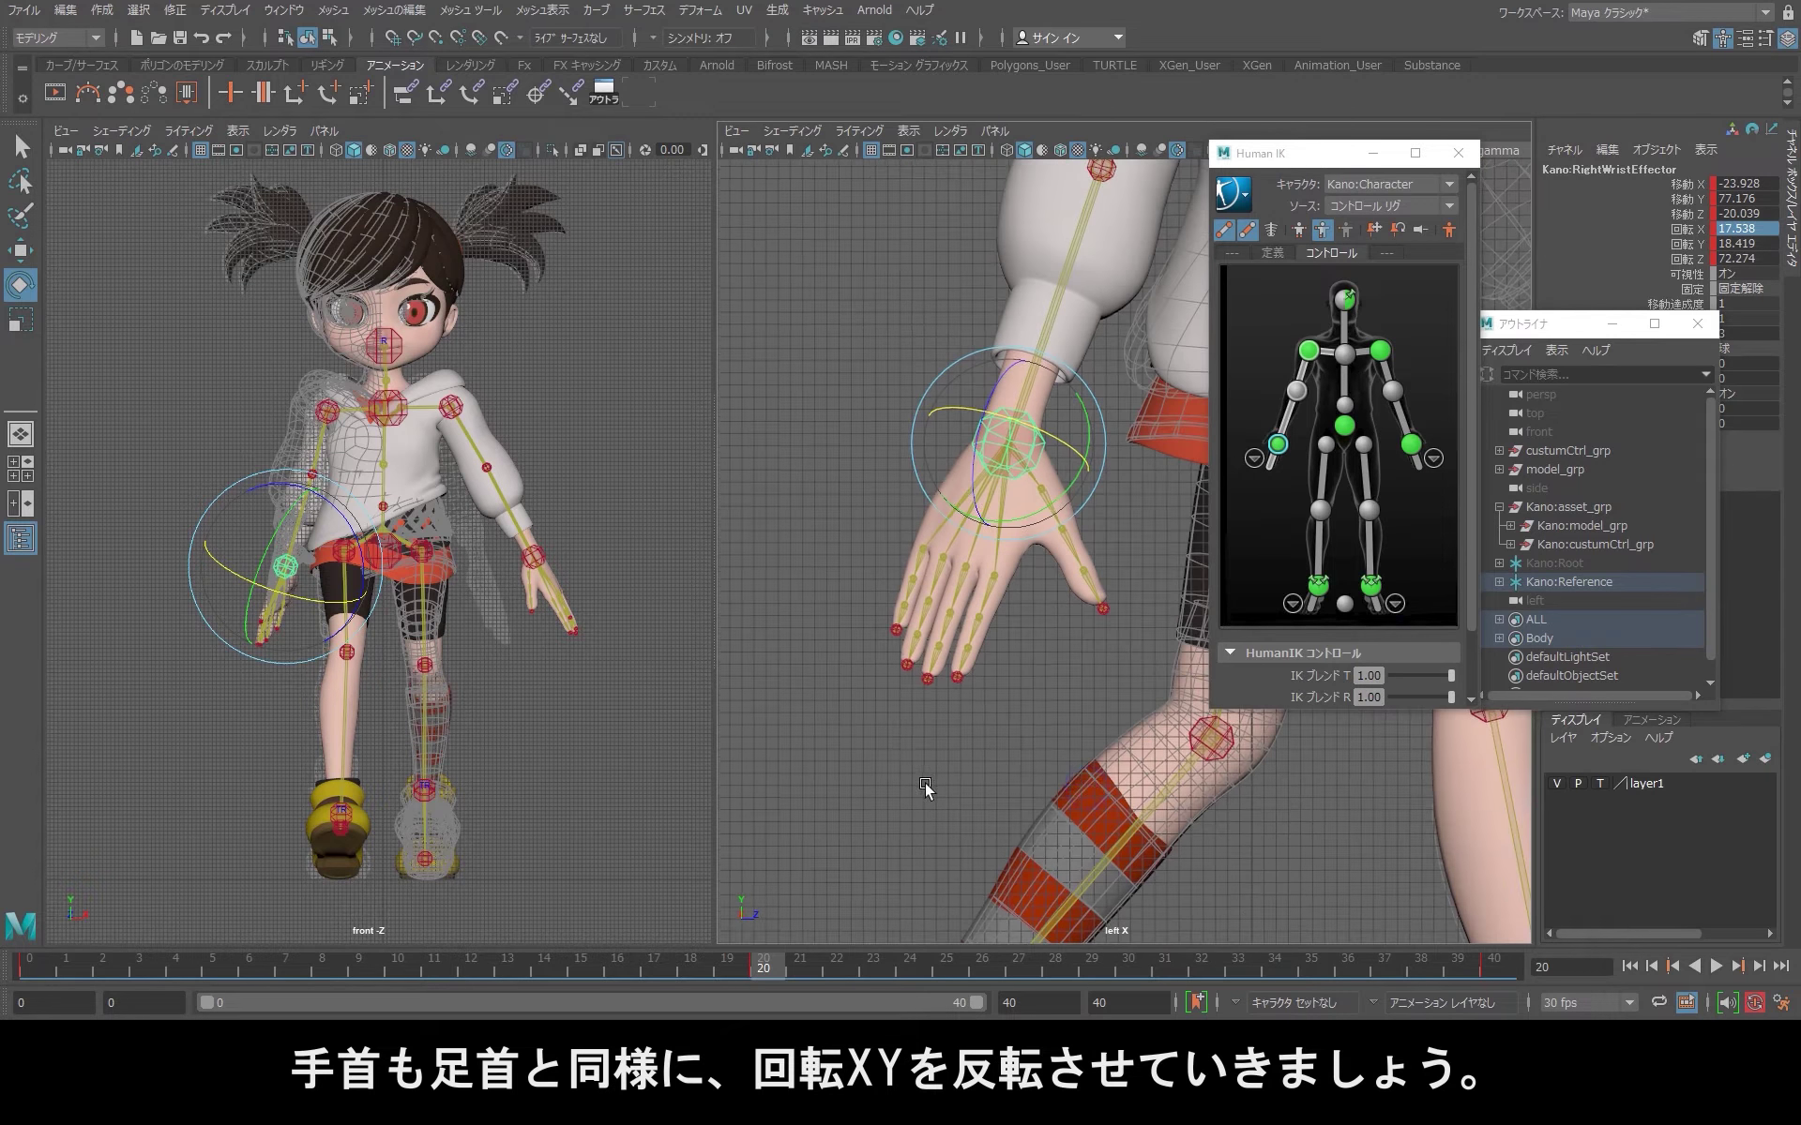
scroll(1096, 750, "down", 2)
scroll(919, 750, "down", 1)
scroll(908, 737, "down", 1)
scroll(938, 741, "down", 2)
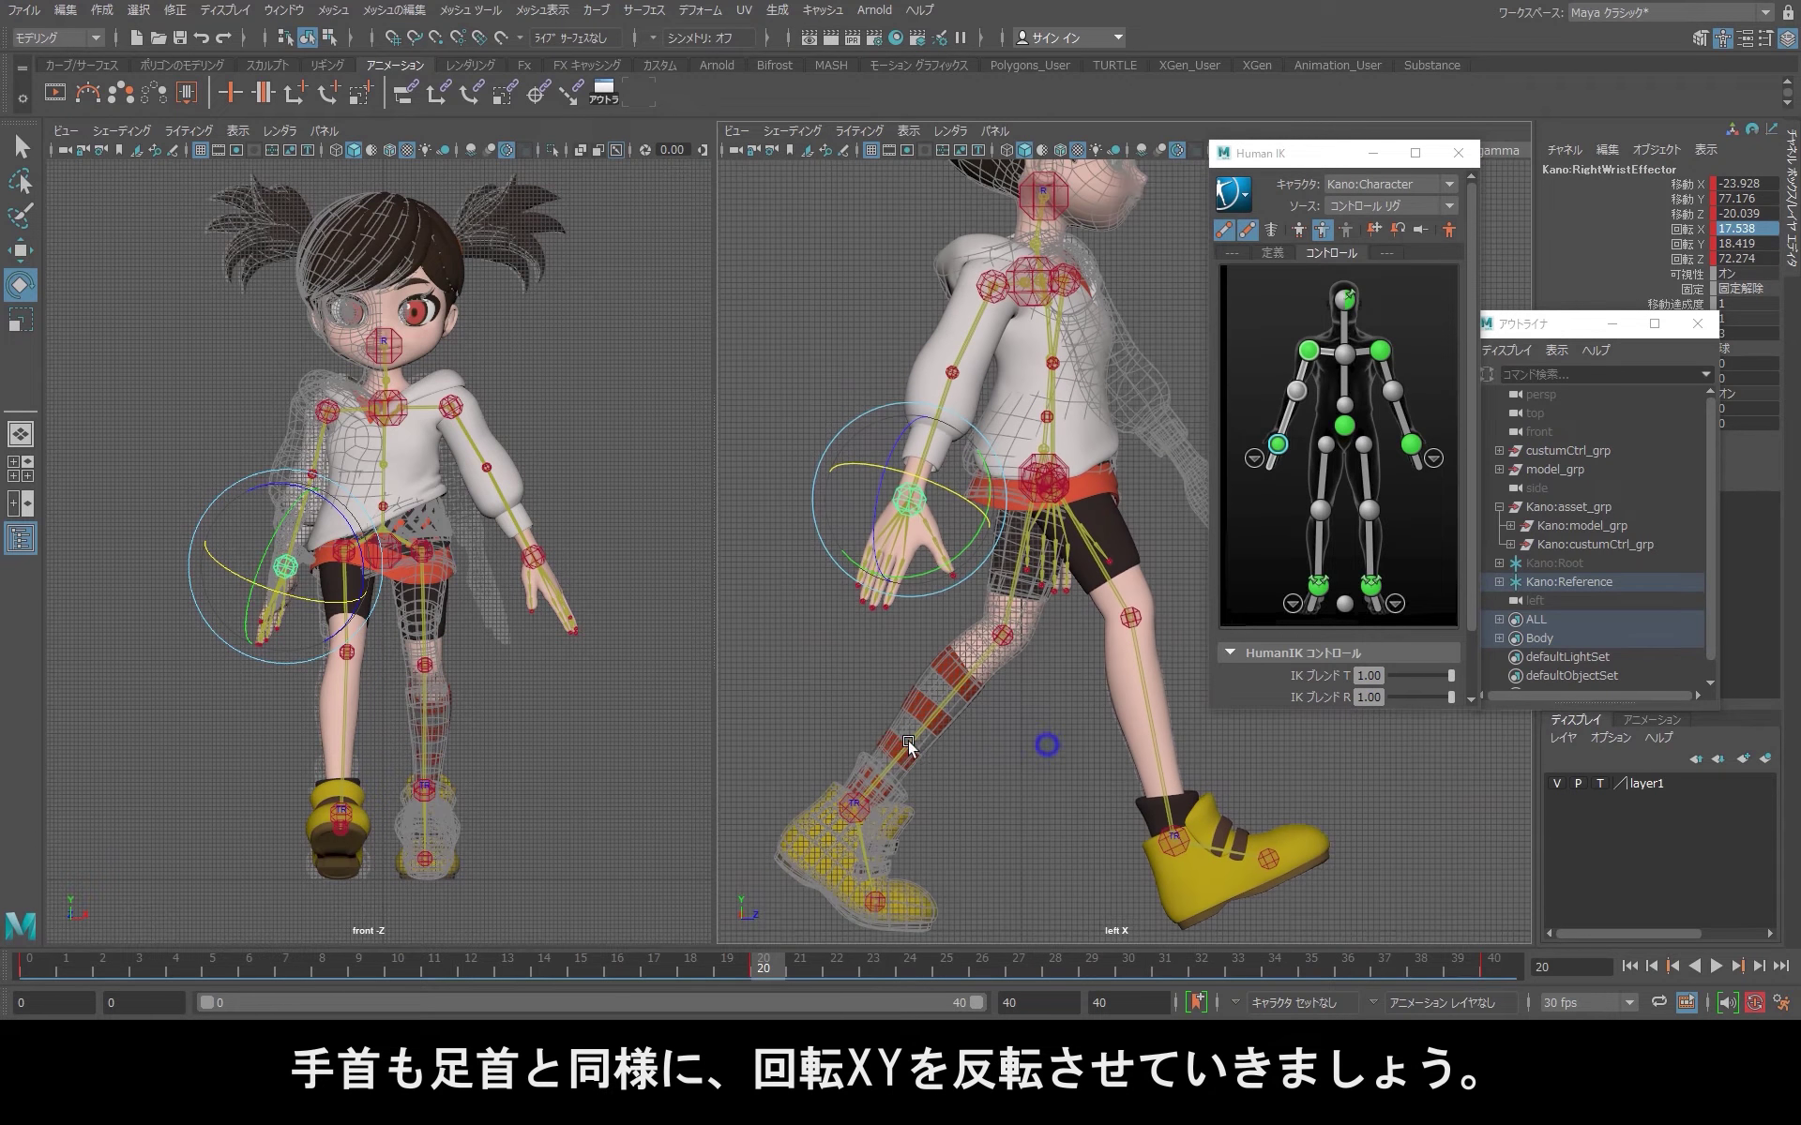
scroll(983, 581, "down", 1)
scroll(948, 601, "down", 1)
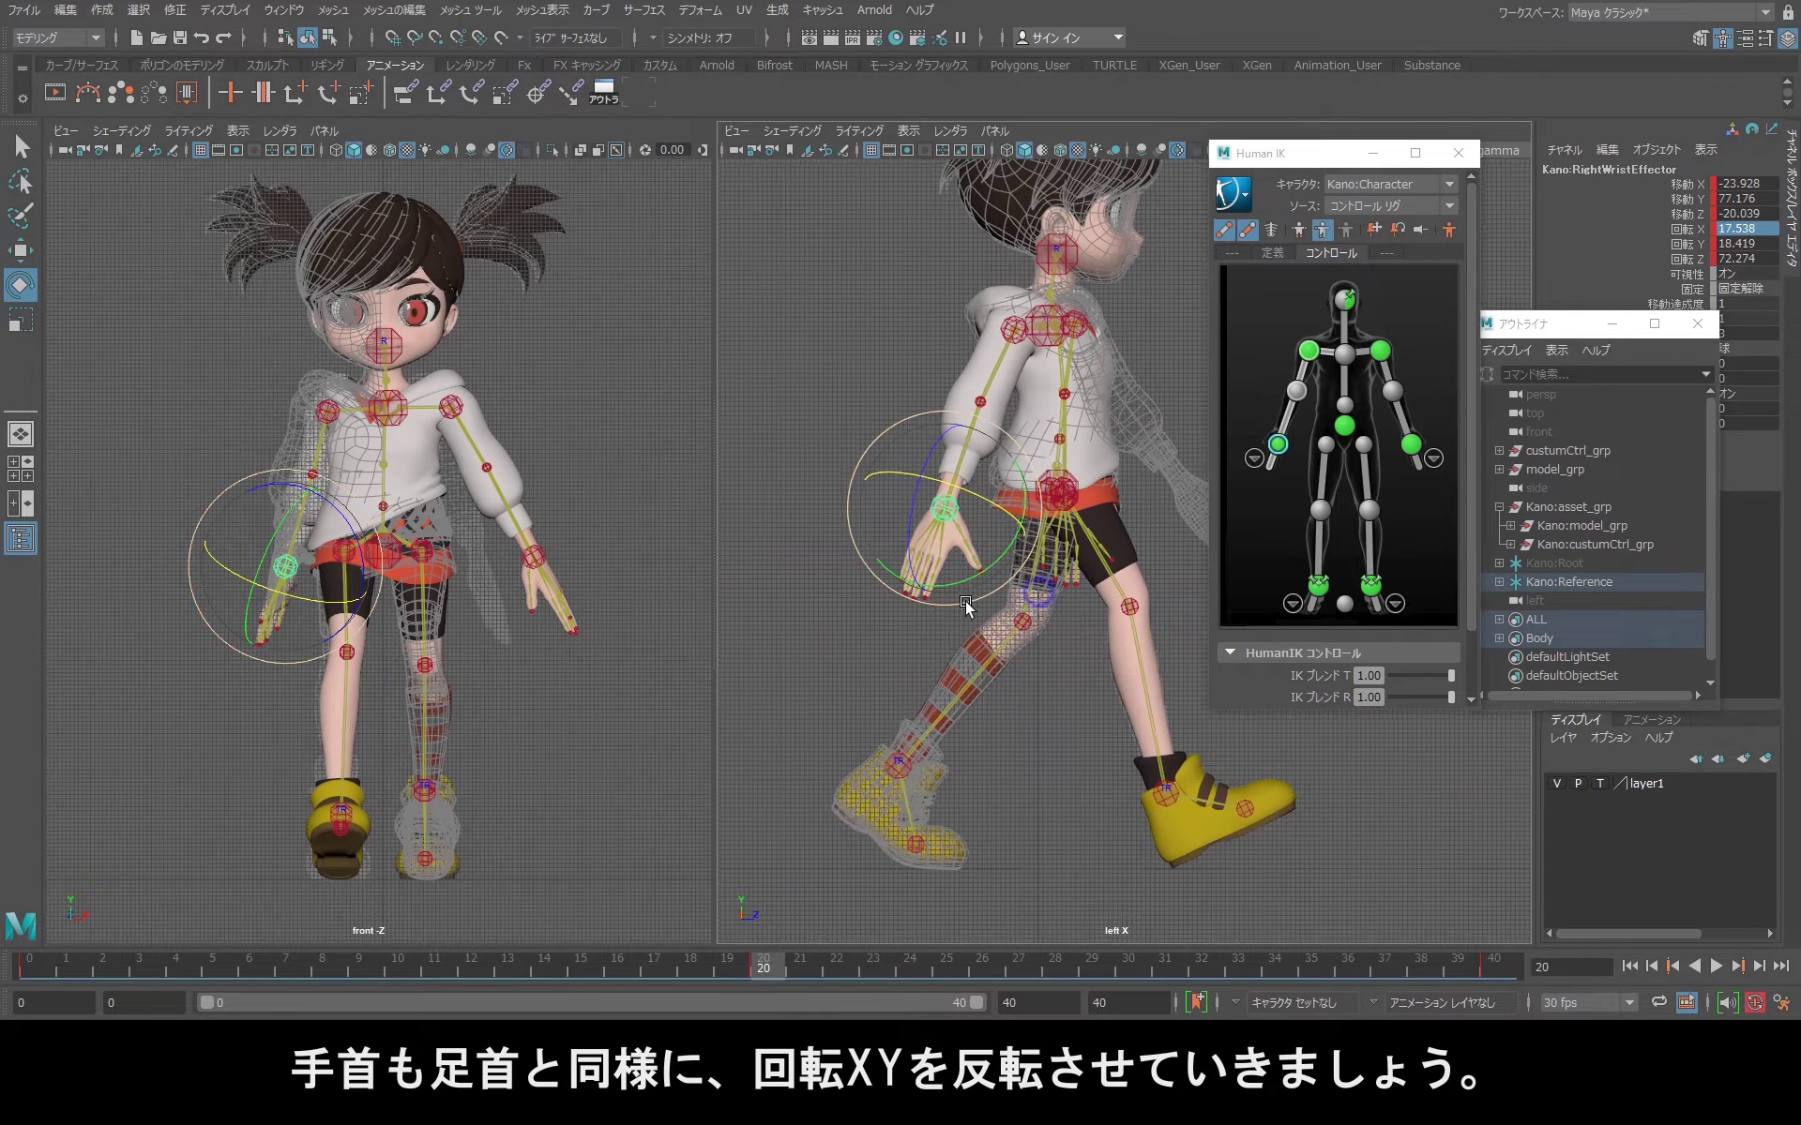
scroll(906, 637, "down", 1)
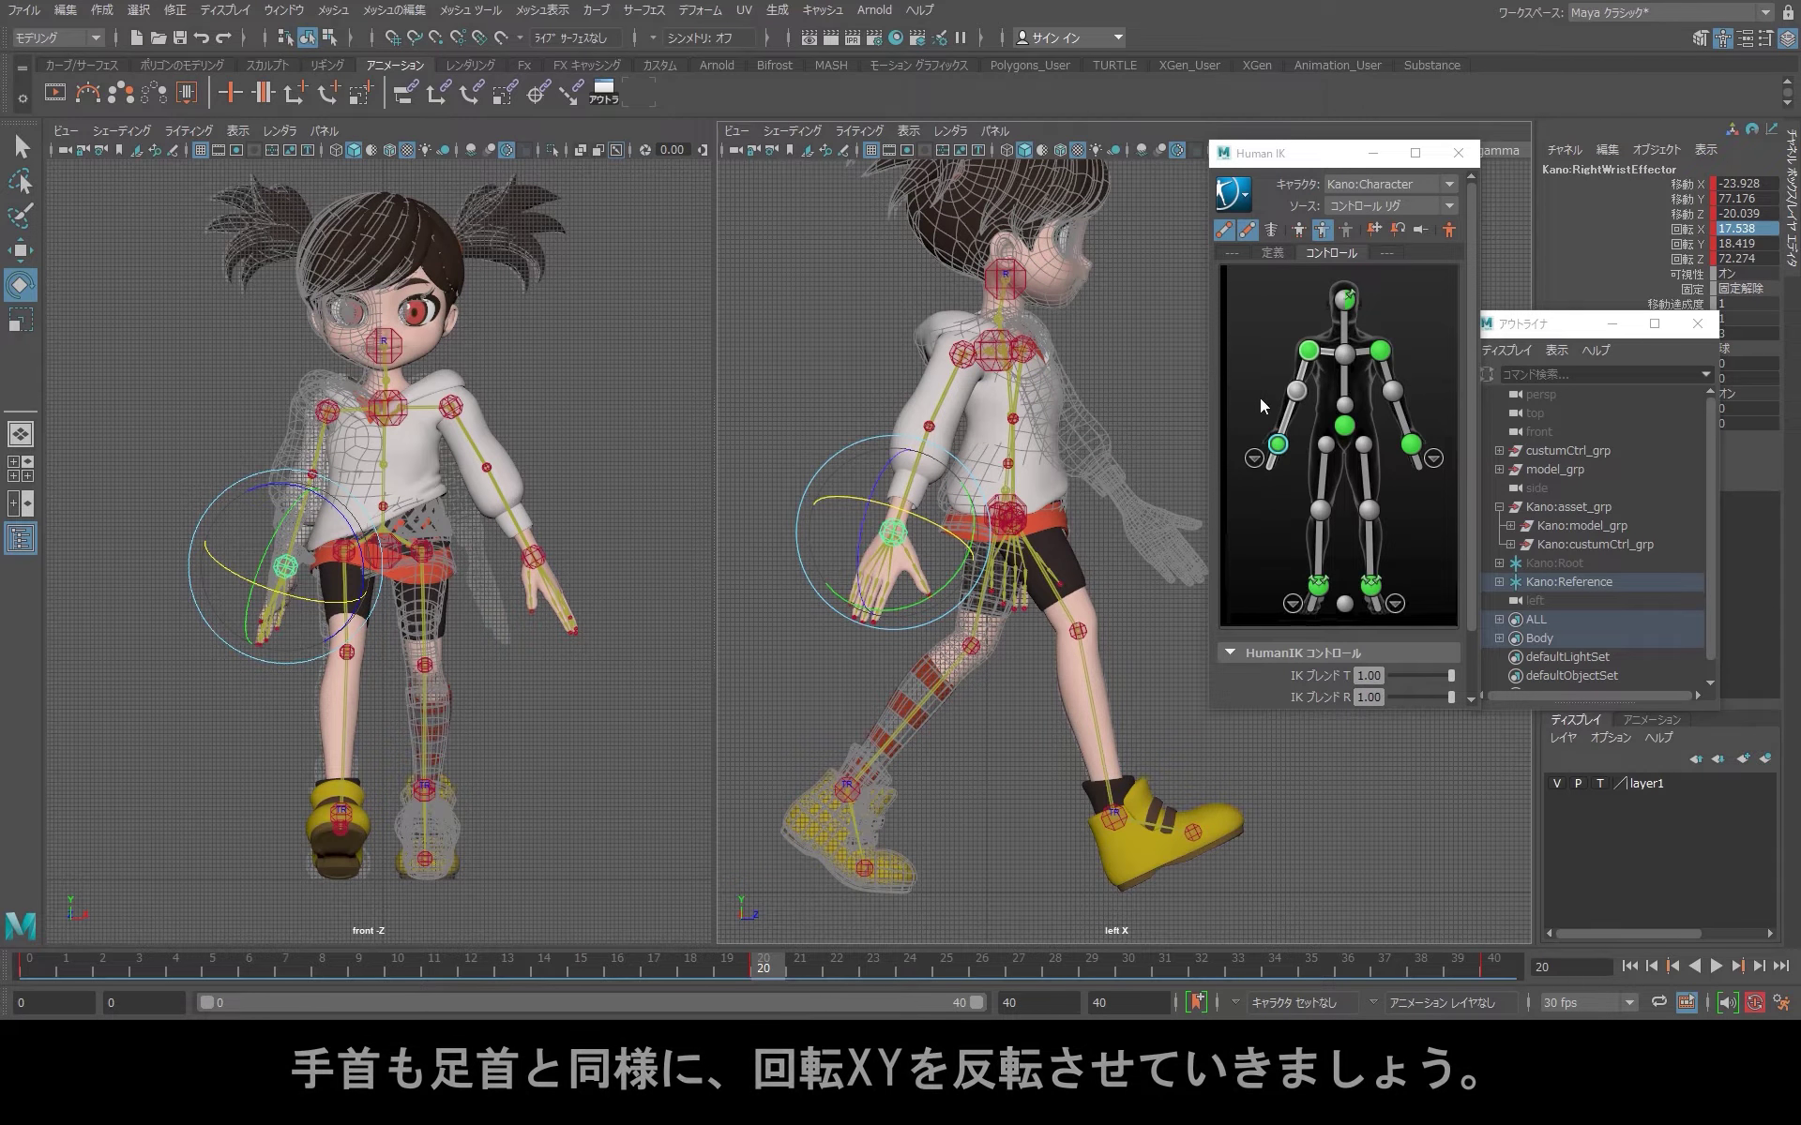
Step: Copy the right shoulder effector's frame-0 key, then return to frame 20
left_click(1307, 354)
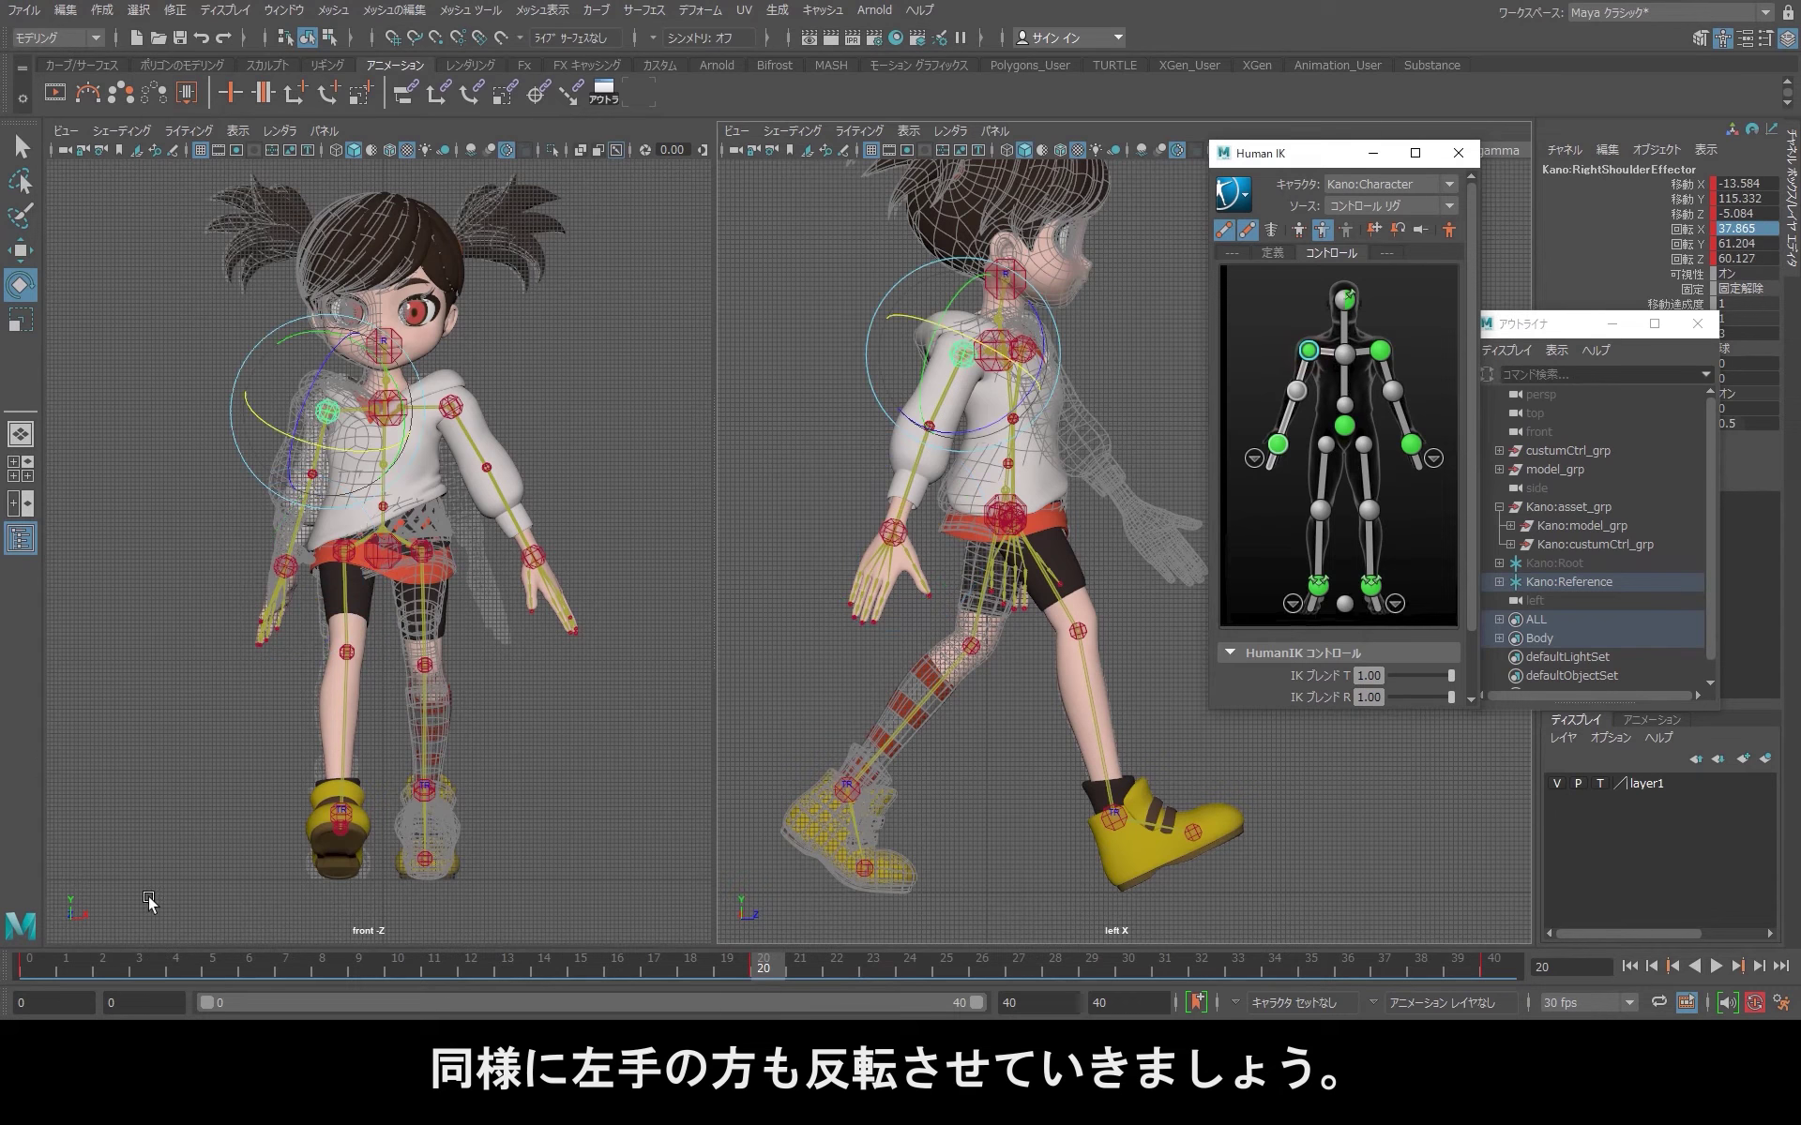
left_click(32, 960)
right_click(31, 960)
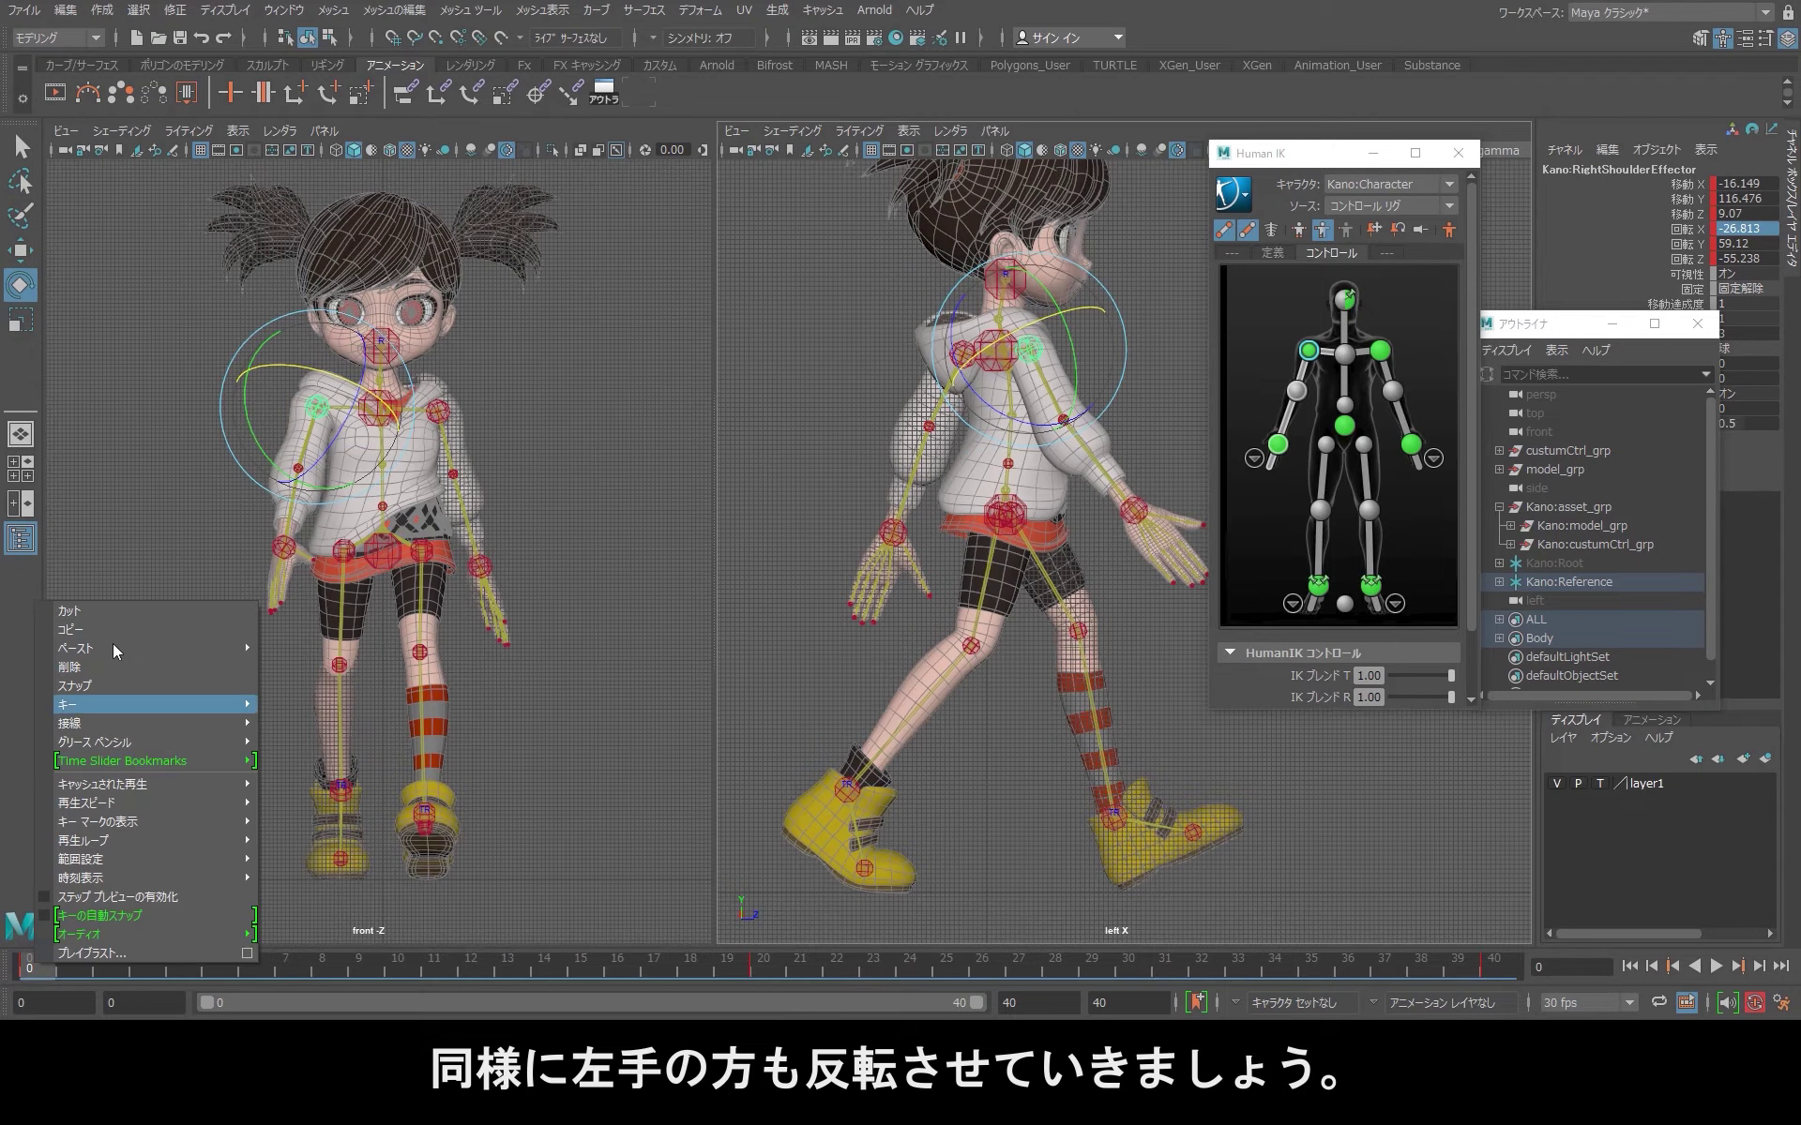
left_click(298, 648)
left_click(763, 960)
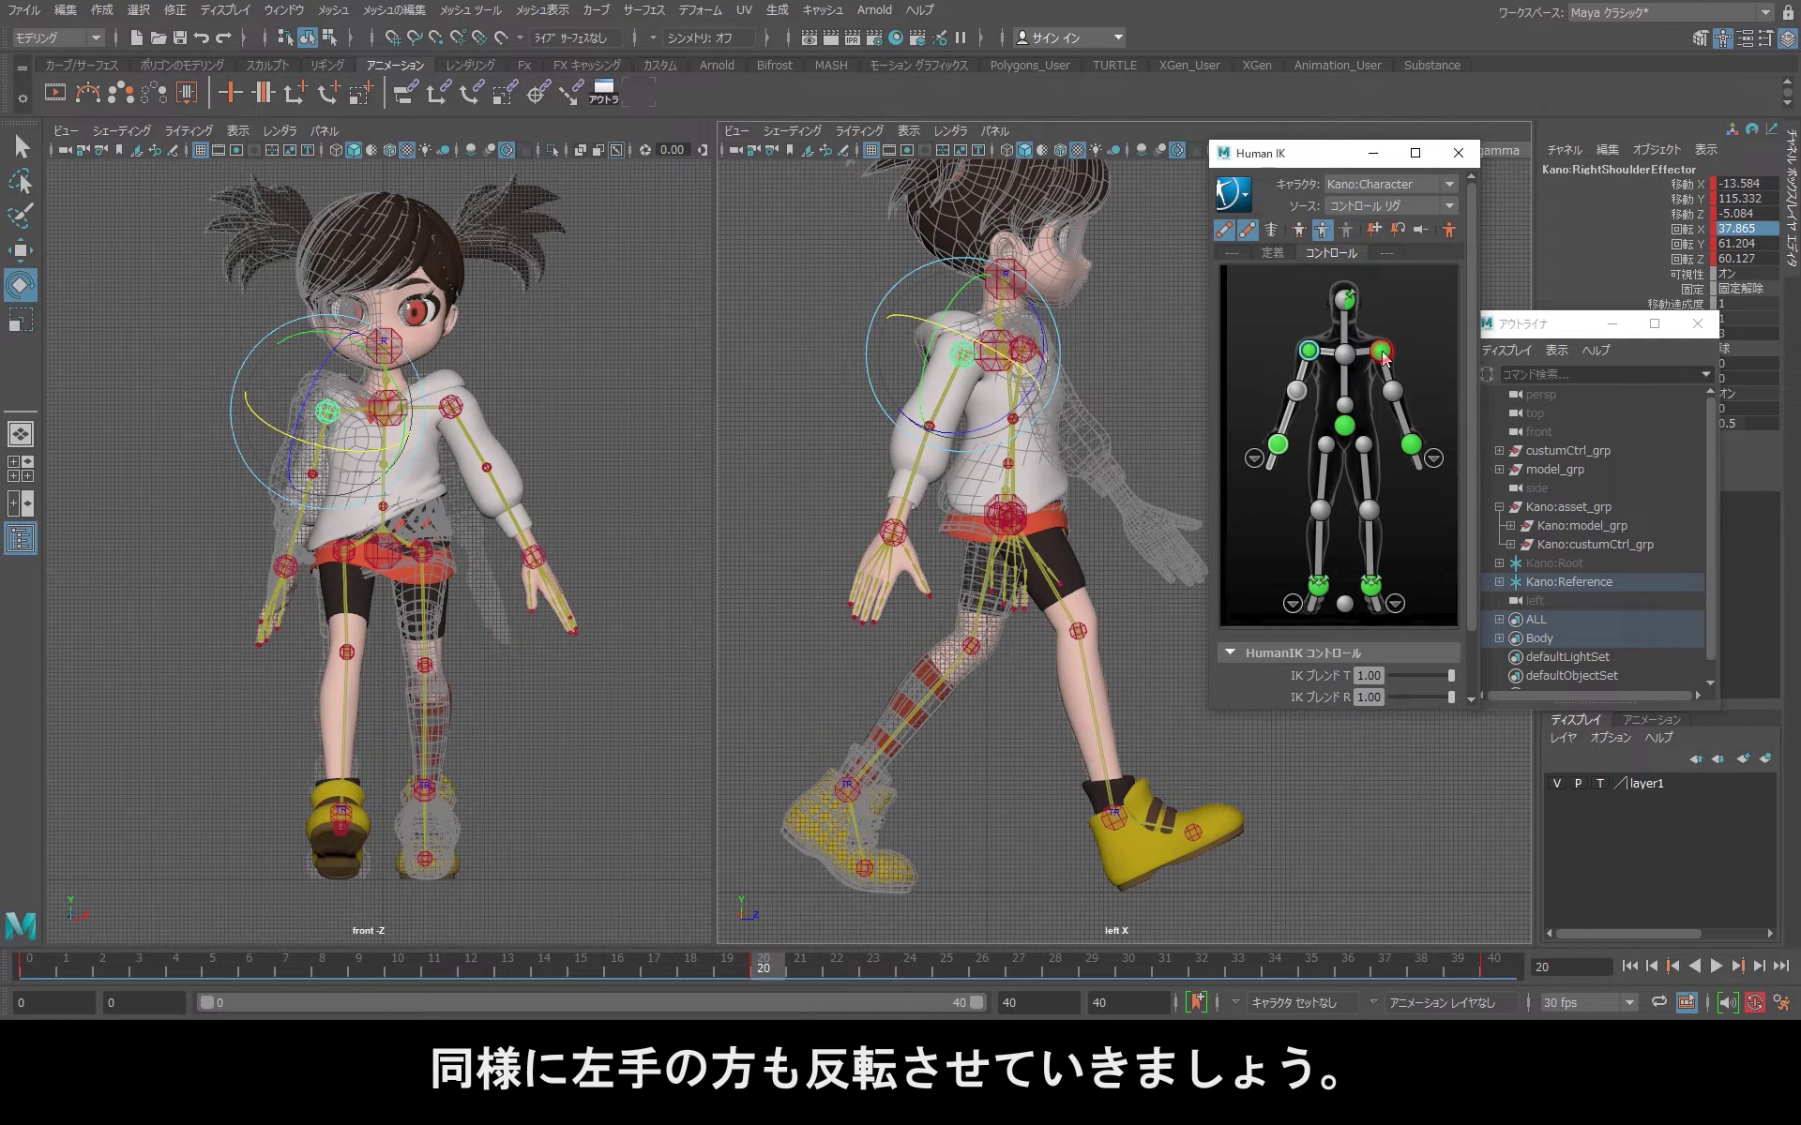
Step: Paste the key onto the left shoulder effector and flip its Translate X to 16.149
left_click(1381, 351)
right_click(781, 964)
mouse_move(892, 642)
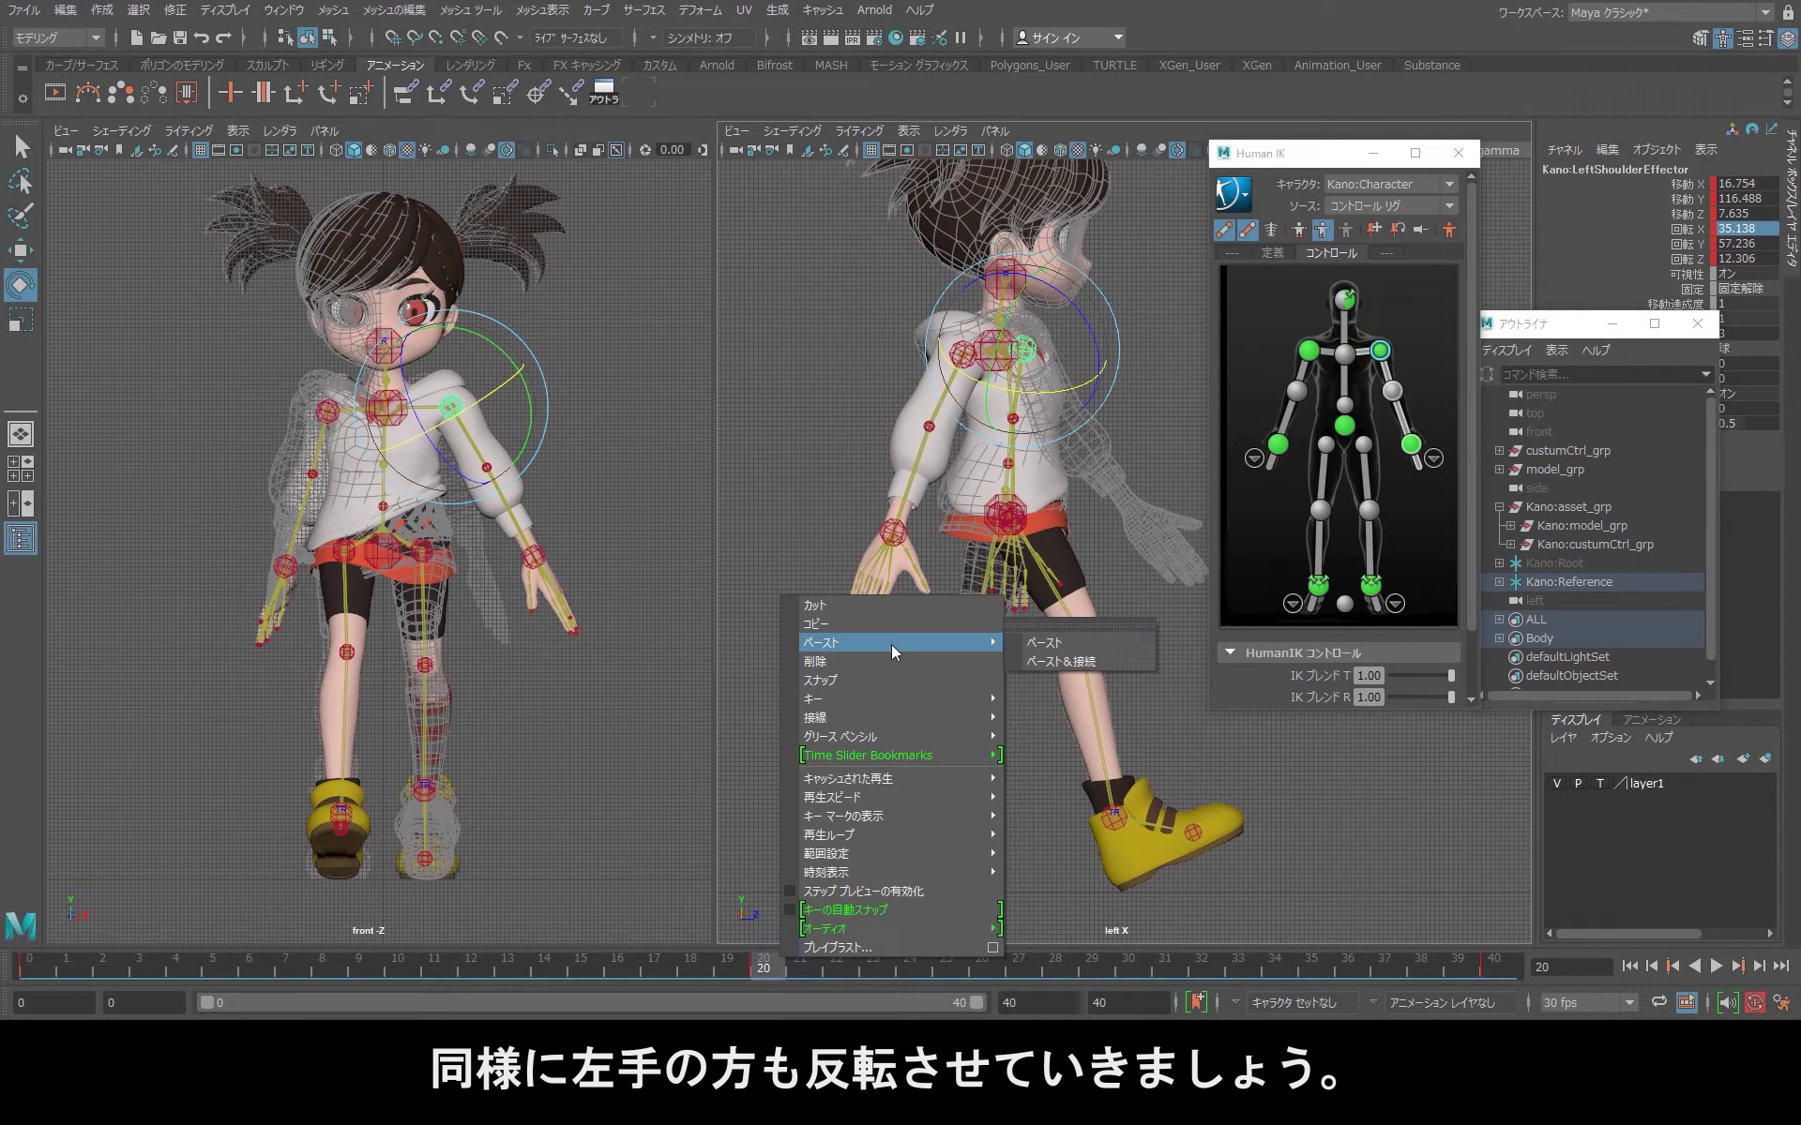
left_click(1047, 643)
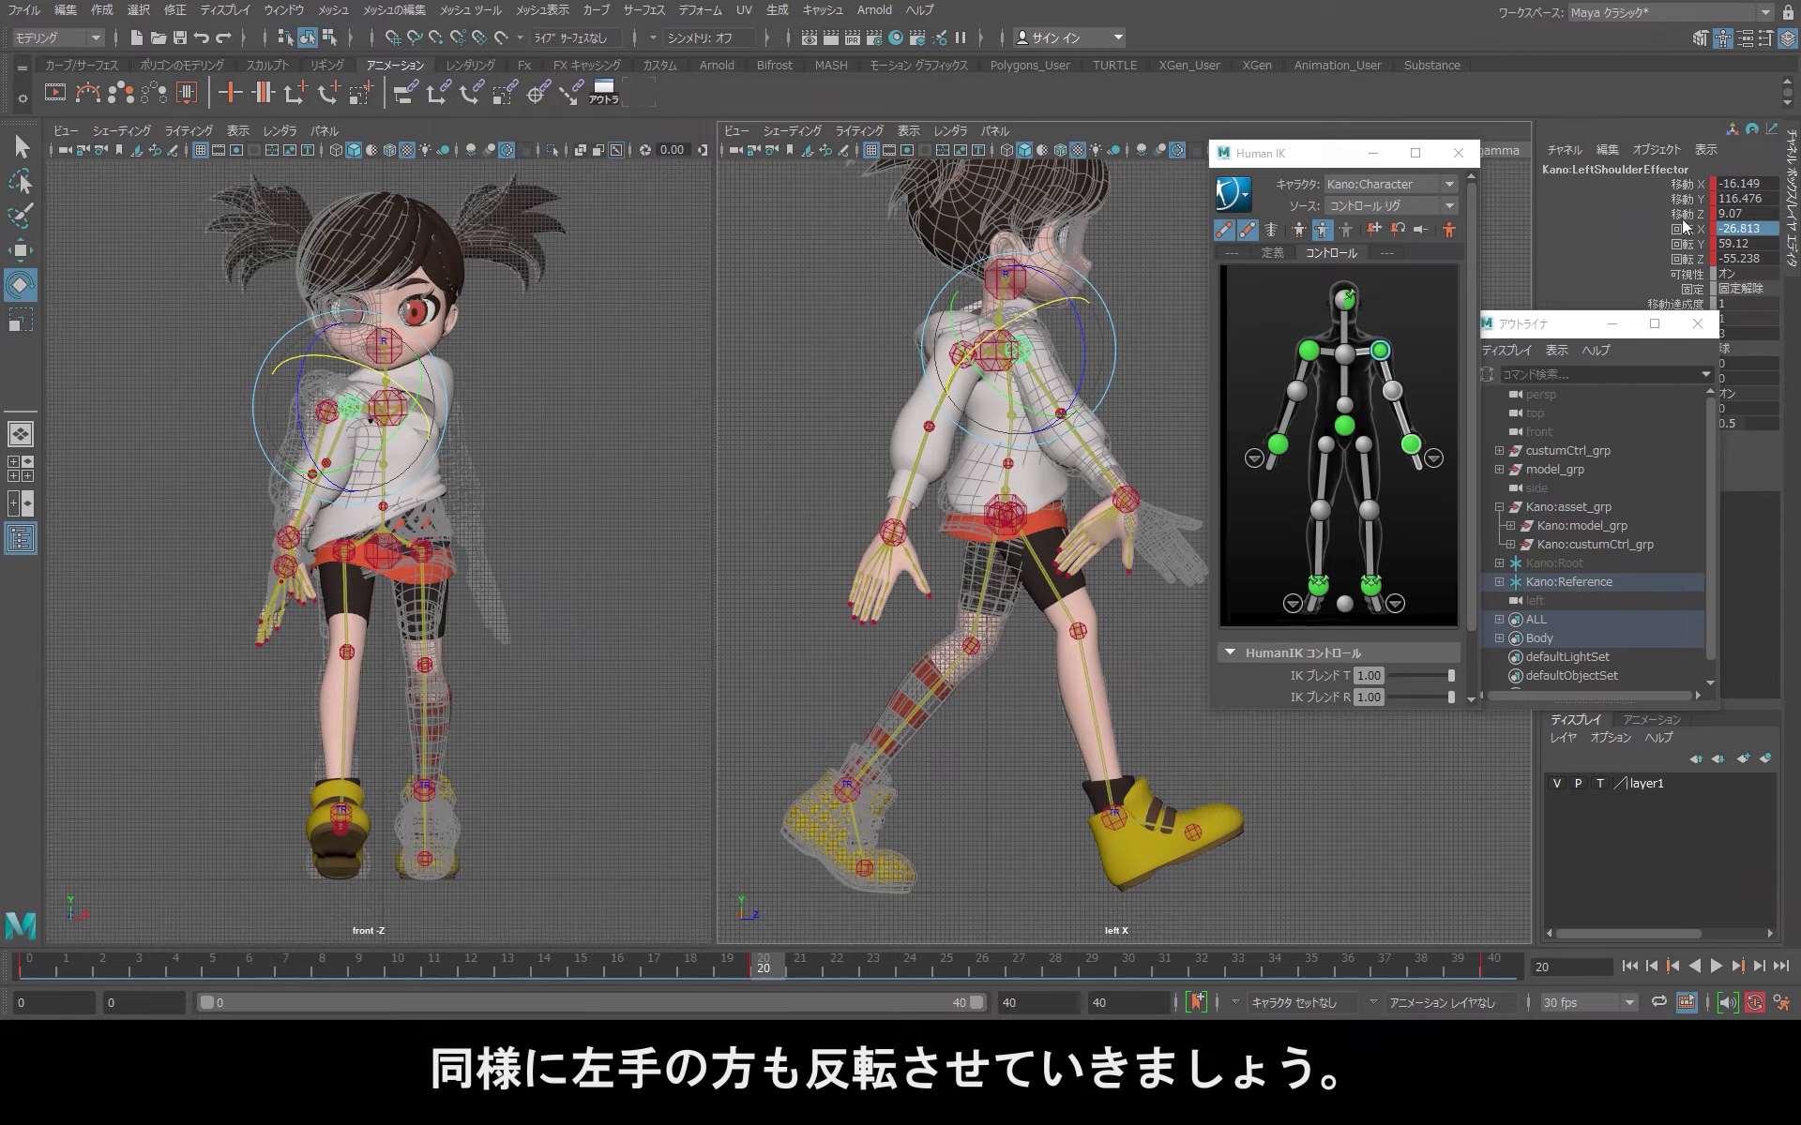
left_click(1728, 184)
type("16.149")
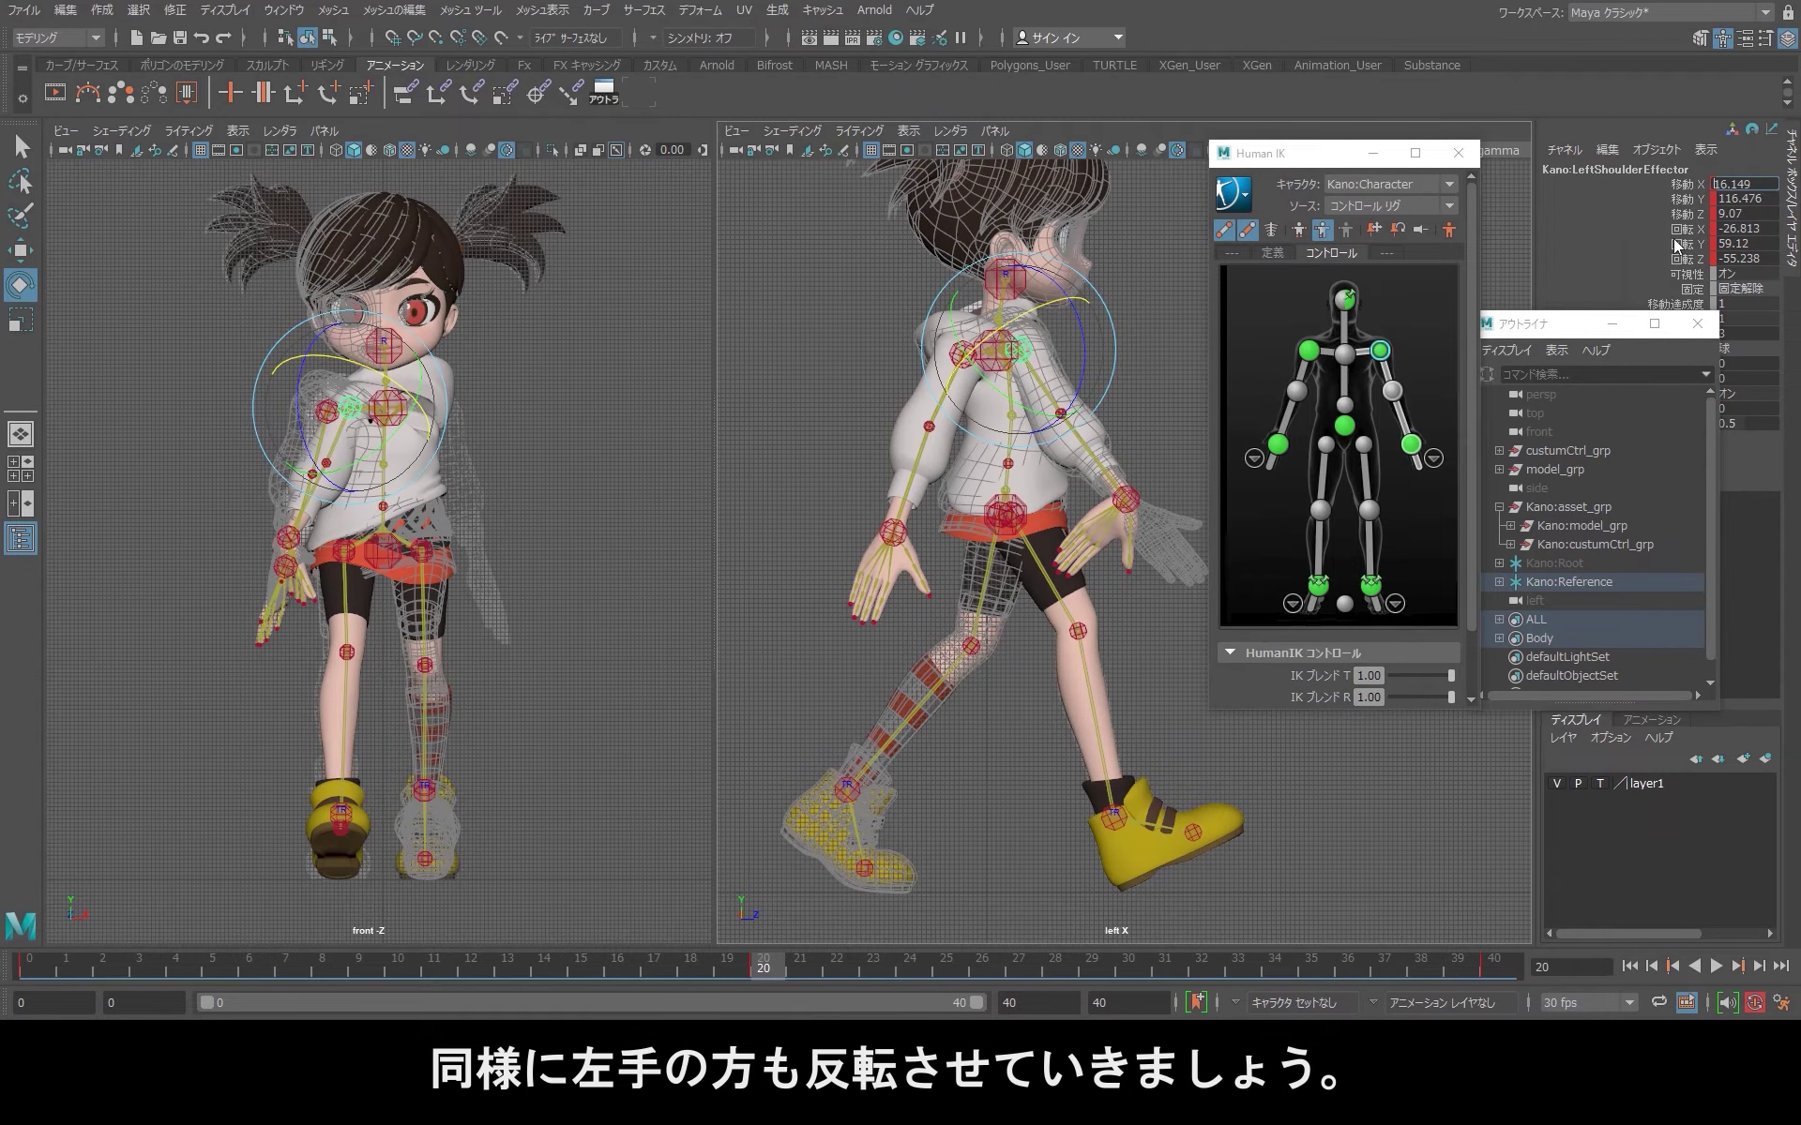
key("Return")
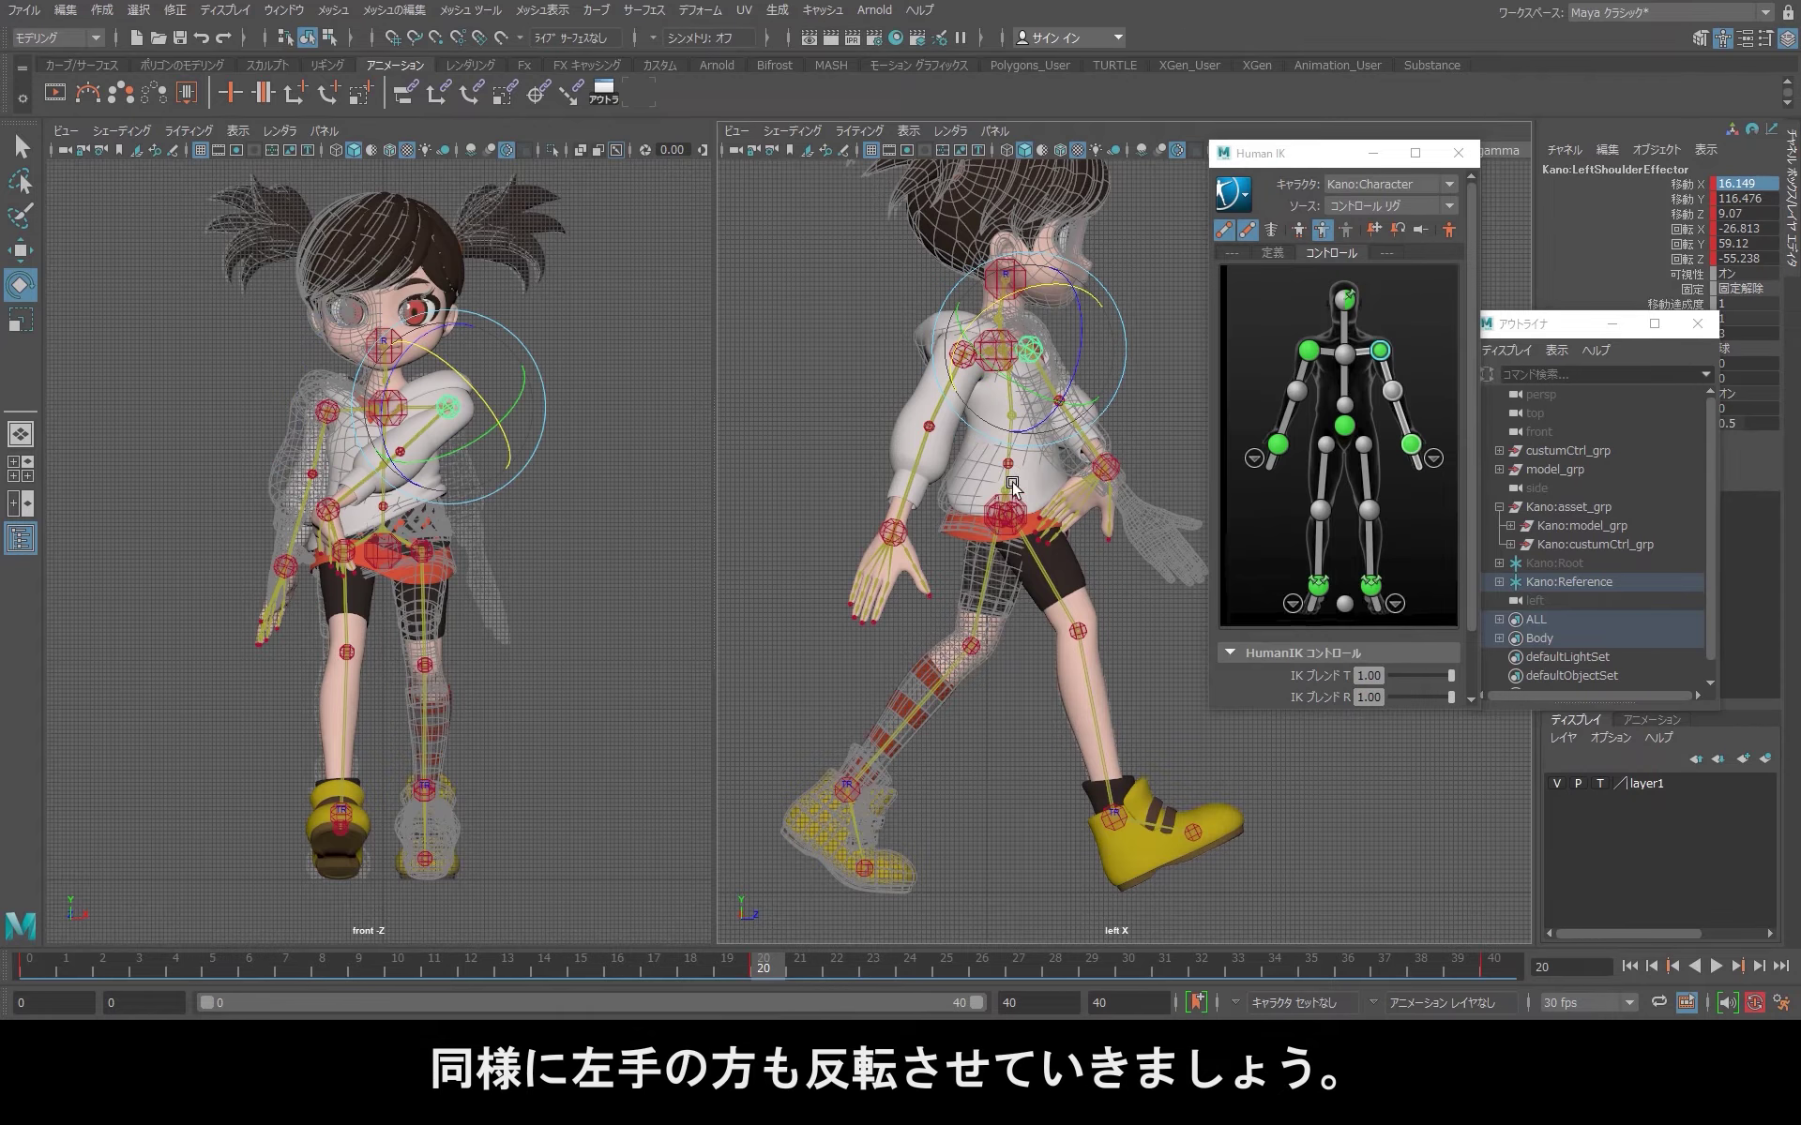
Step: Select the left wrist effector and set its Translate X to the mirrored 24.305
left_click(1111, 474)
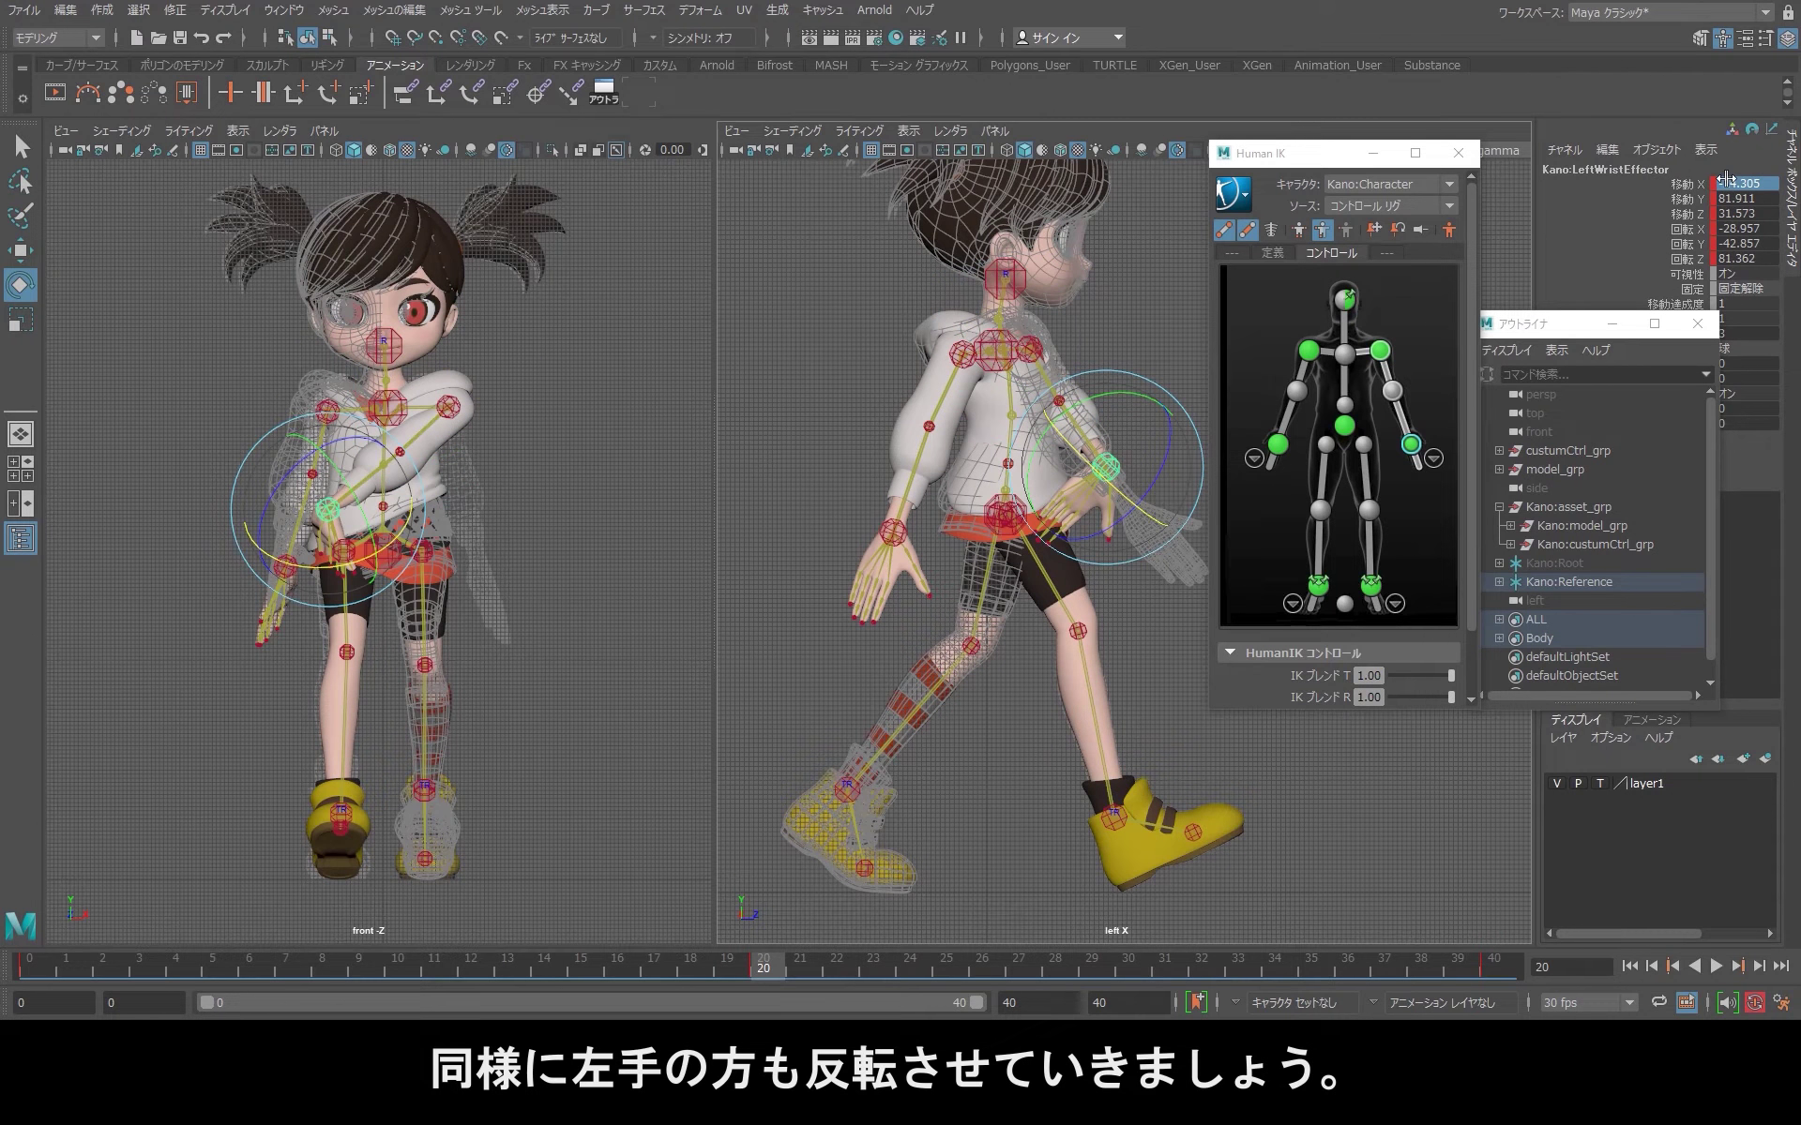
left_click(1729, 183)
type("24.305")
key("Return")
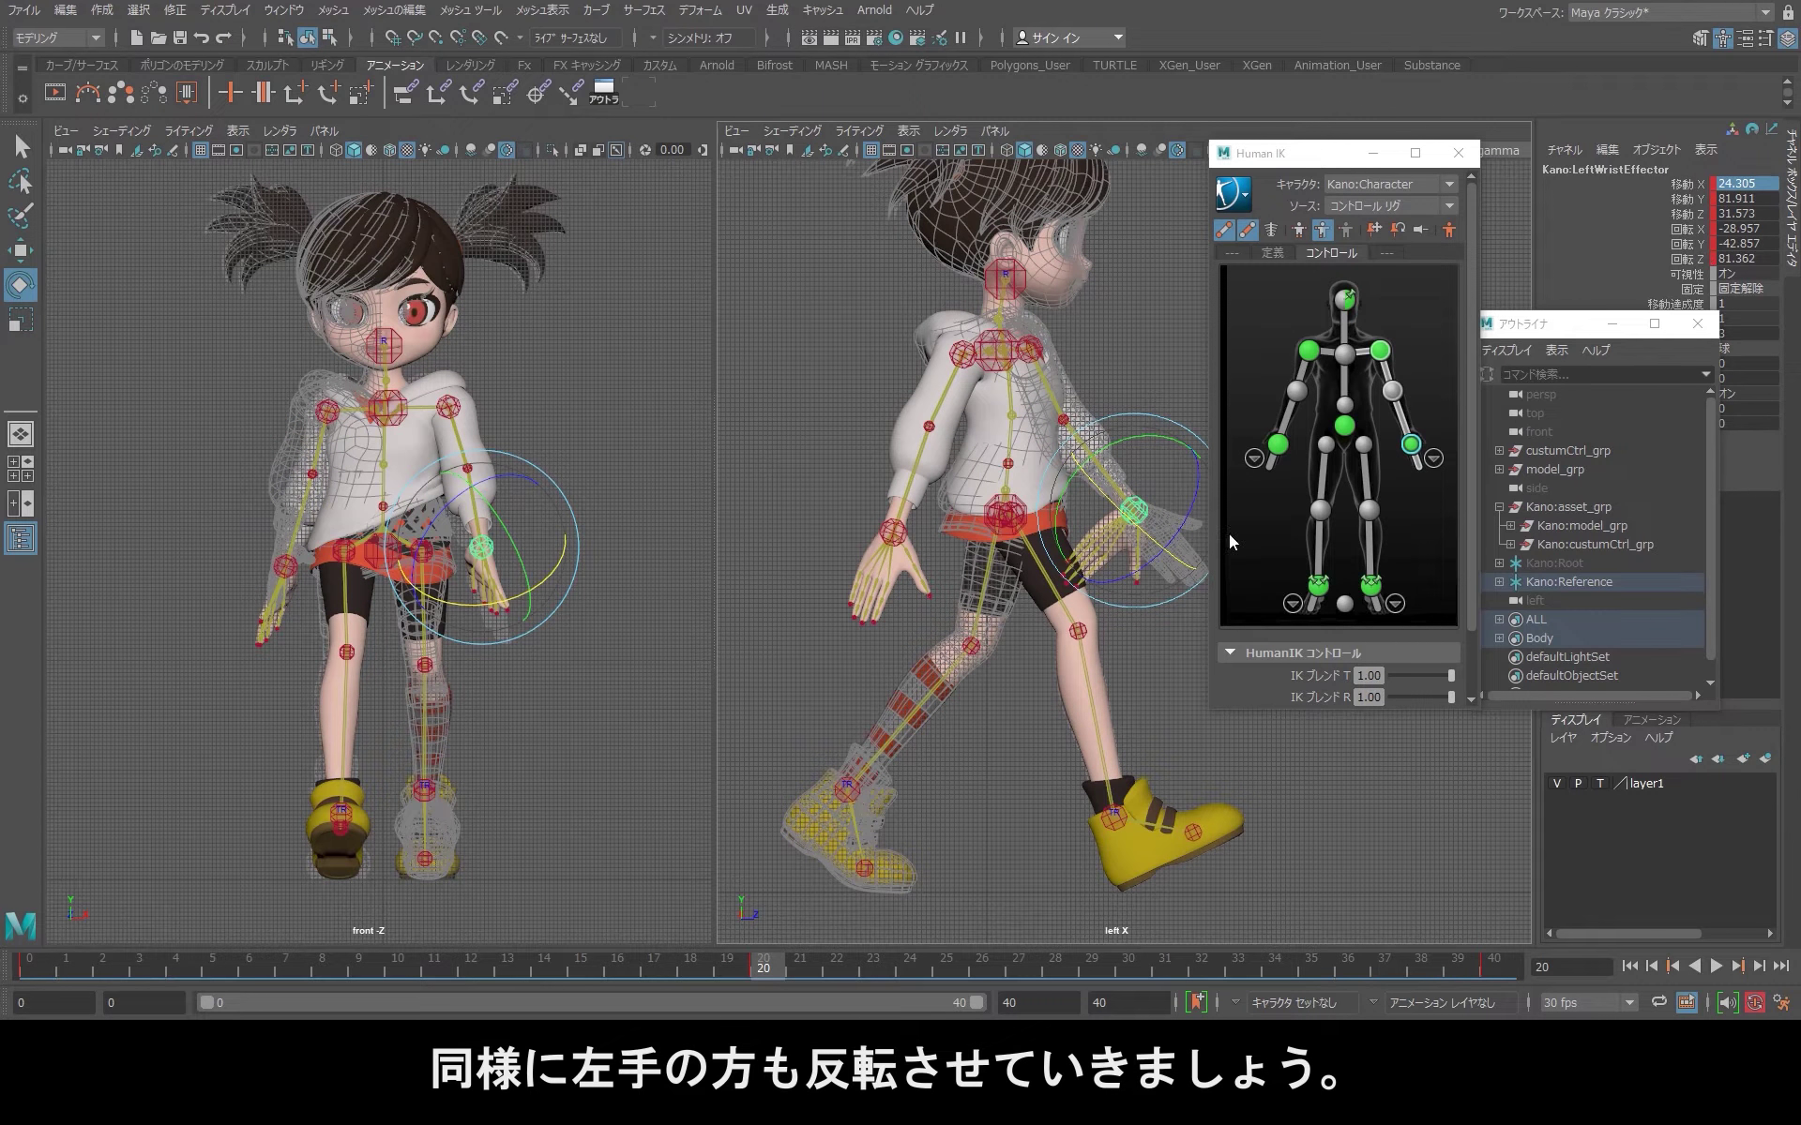
scroll(1117, 651, "up", 5)
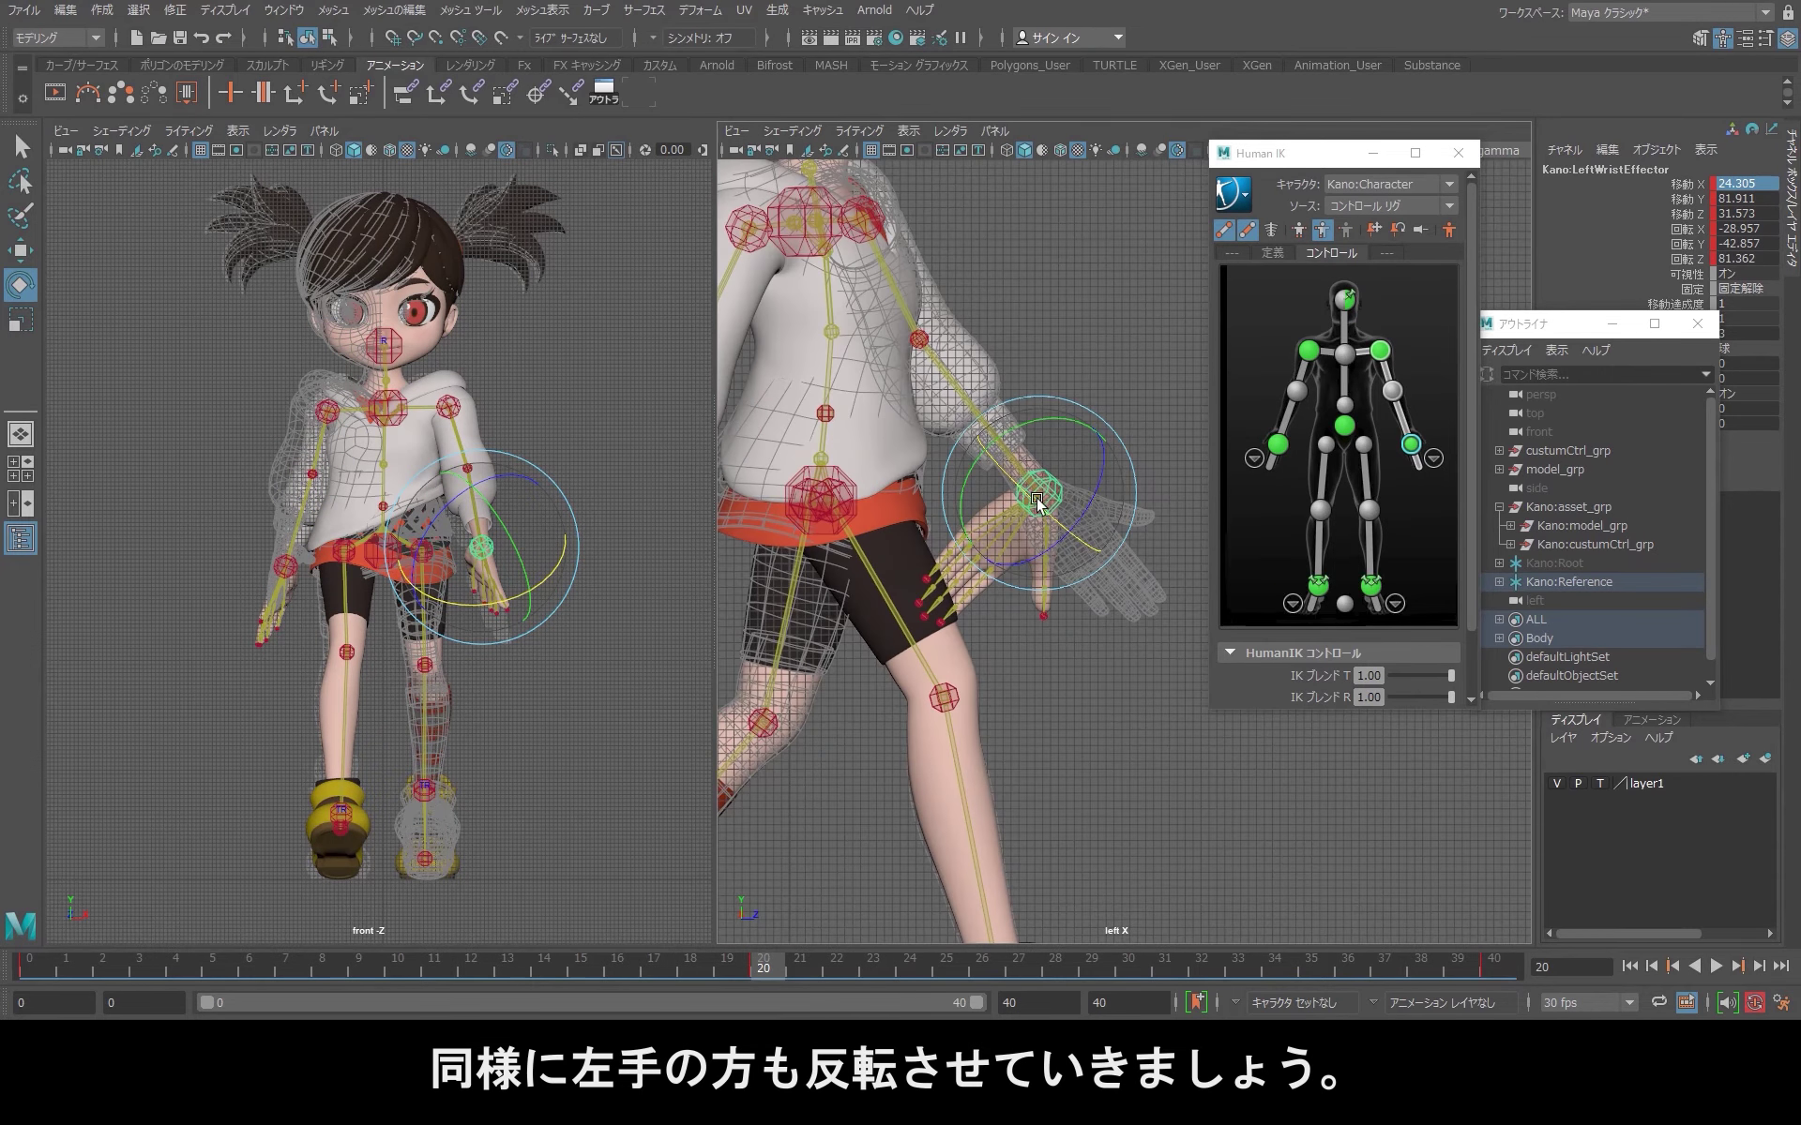
Step: Make the left wrist's Rotate Y 42.857 and Rotate X 28.957 by dropping the minus signs
double_click(1731, 242)
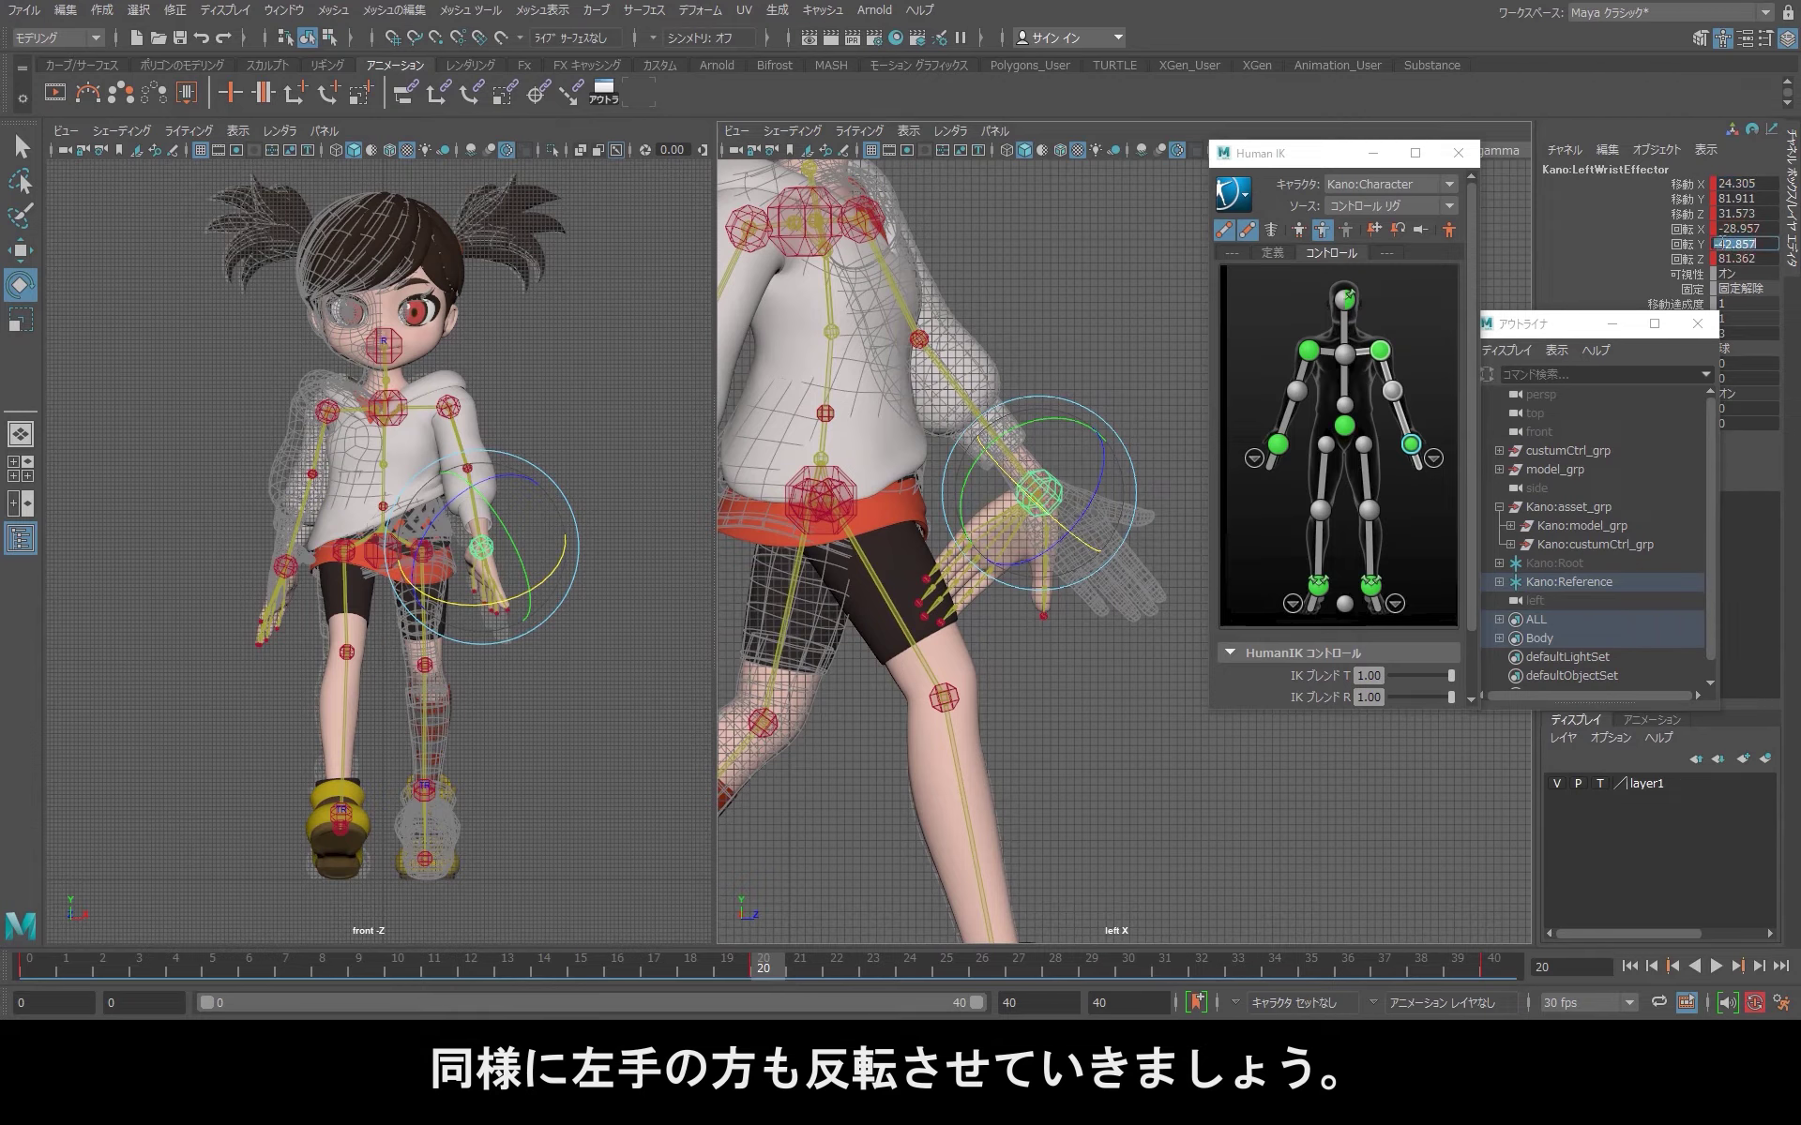
left_click(1719, 243)
key("BackSpace")
type("4")
key("Return")
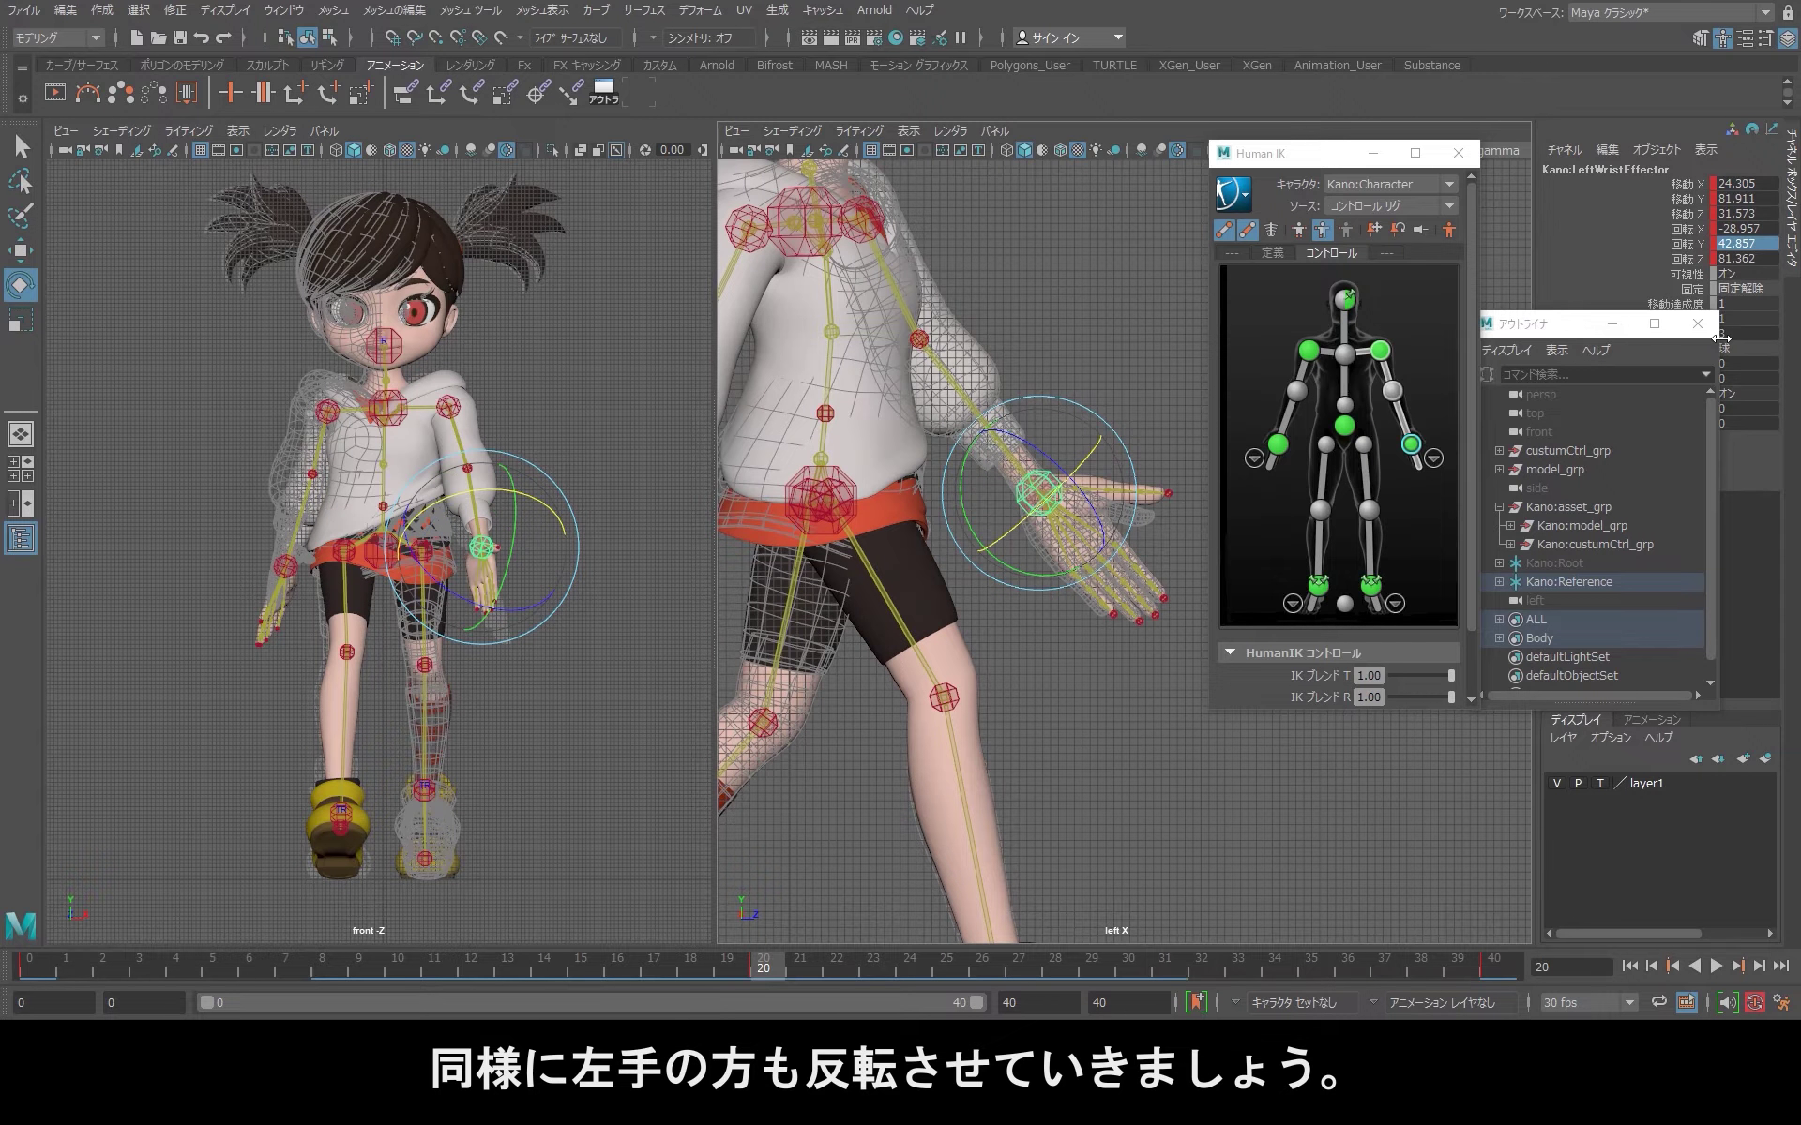
double_click(1737, 229)
type("28.957")
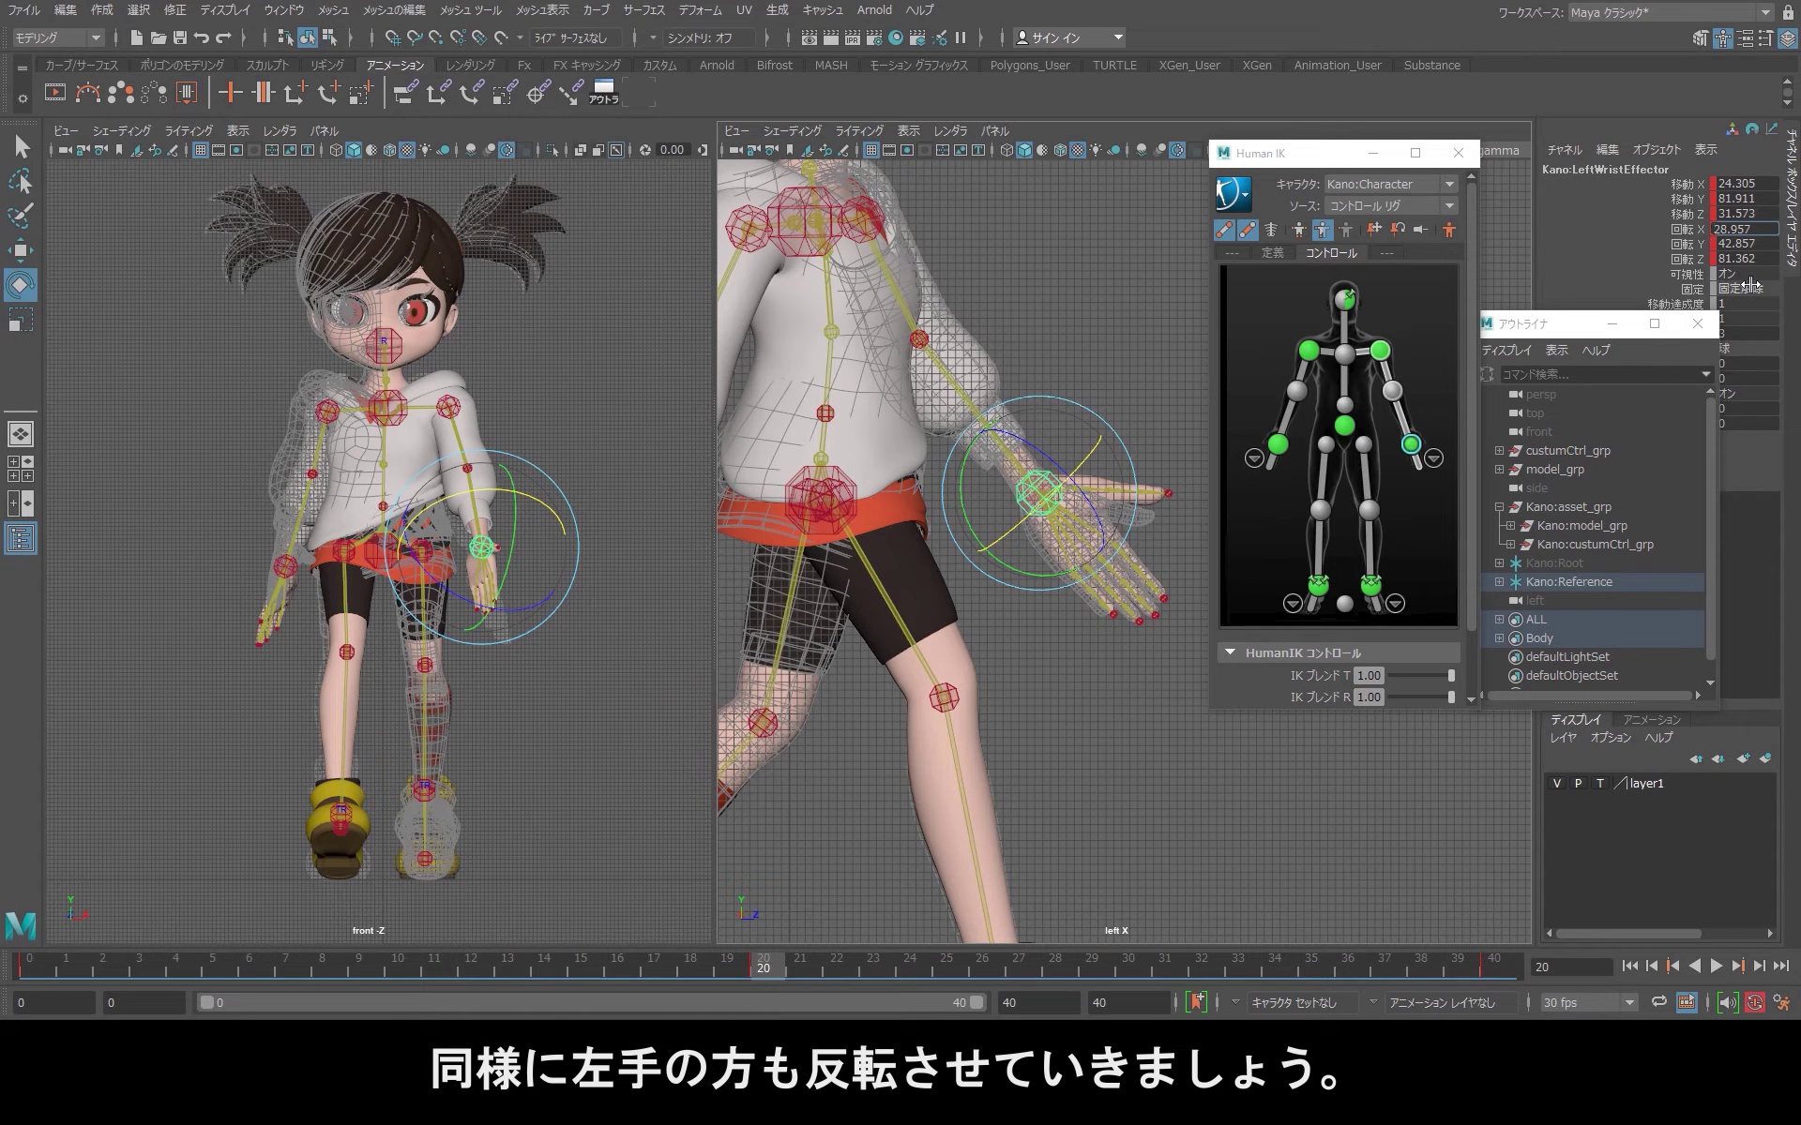
key("Return")
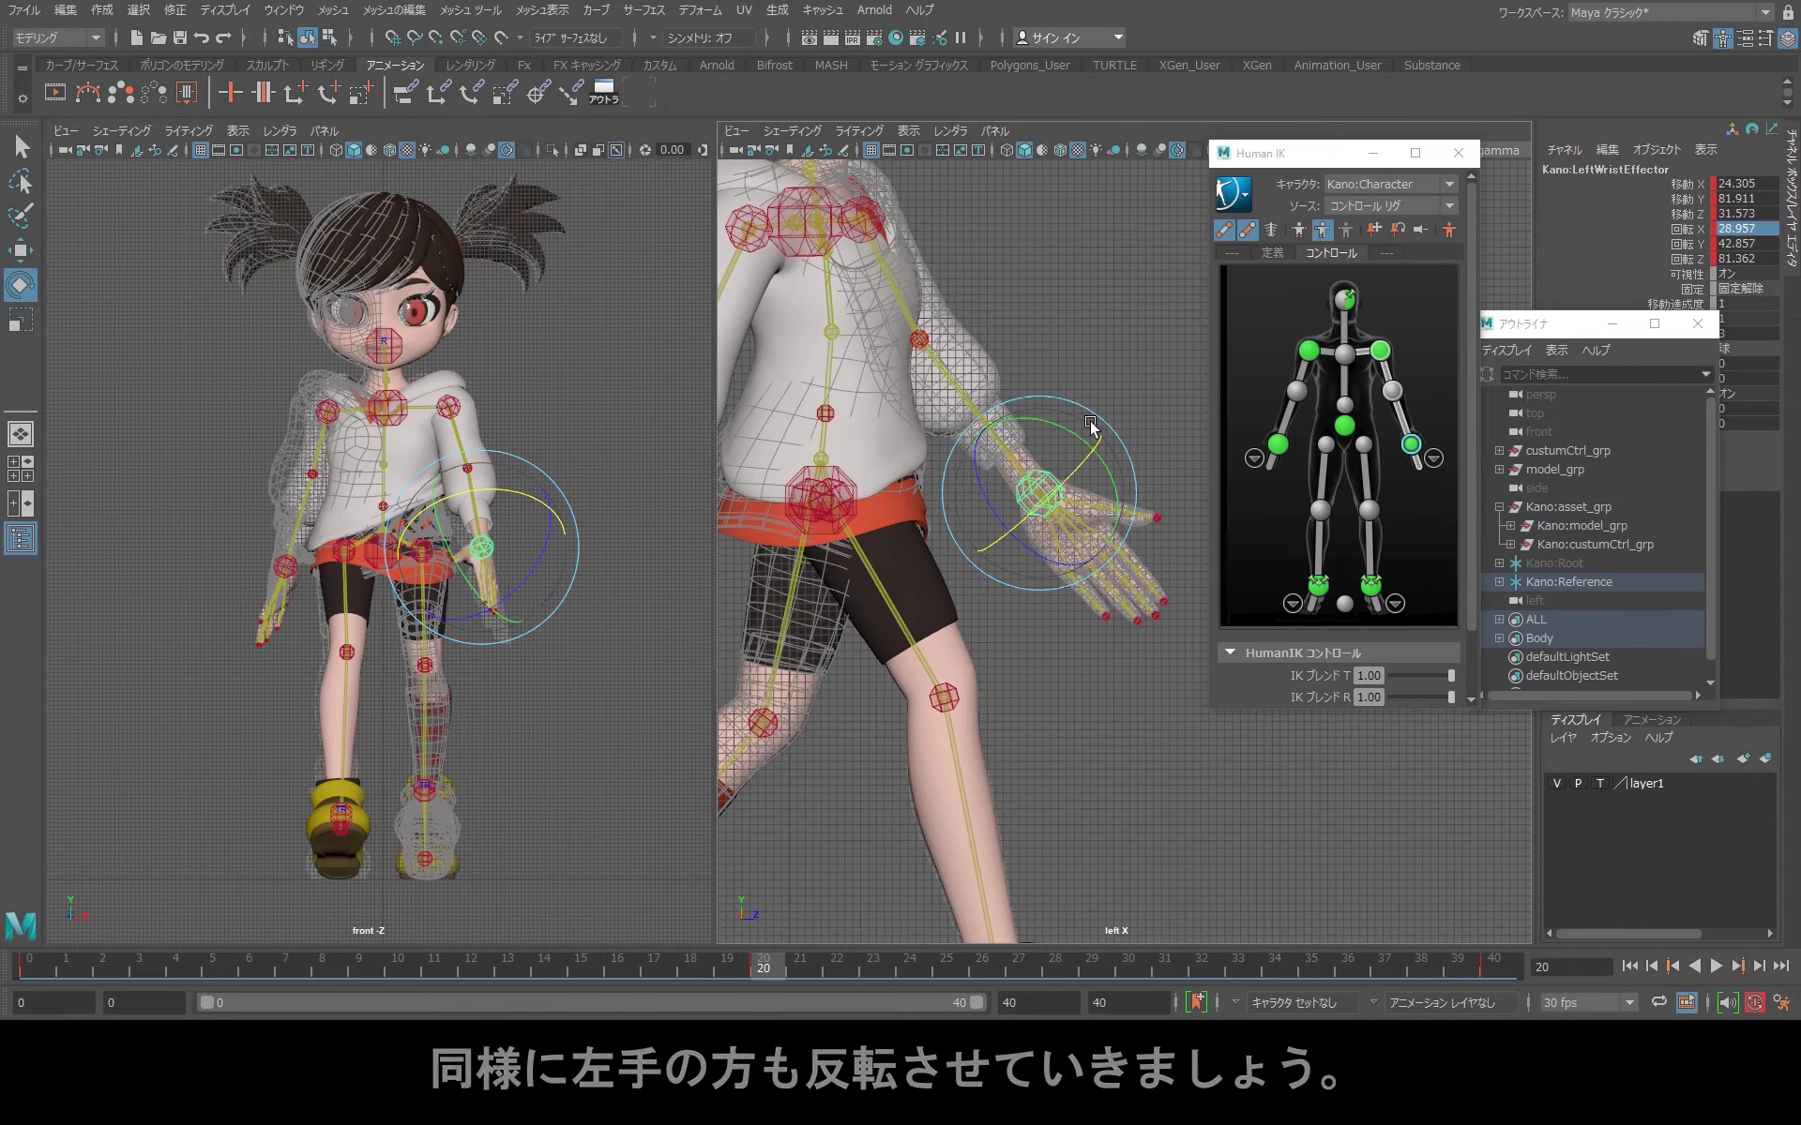
Step: Zoom and pan the side view to check the left hand against the wireframe pose
scroll(999, 608, "up", 3)
scroll(1000, 608, "up", 3)
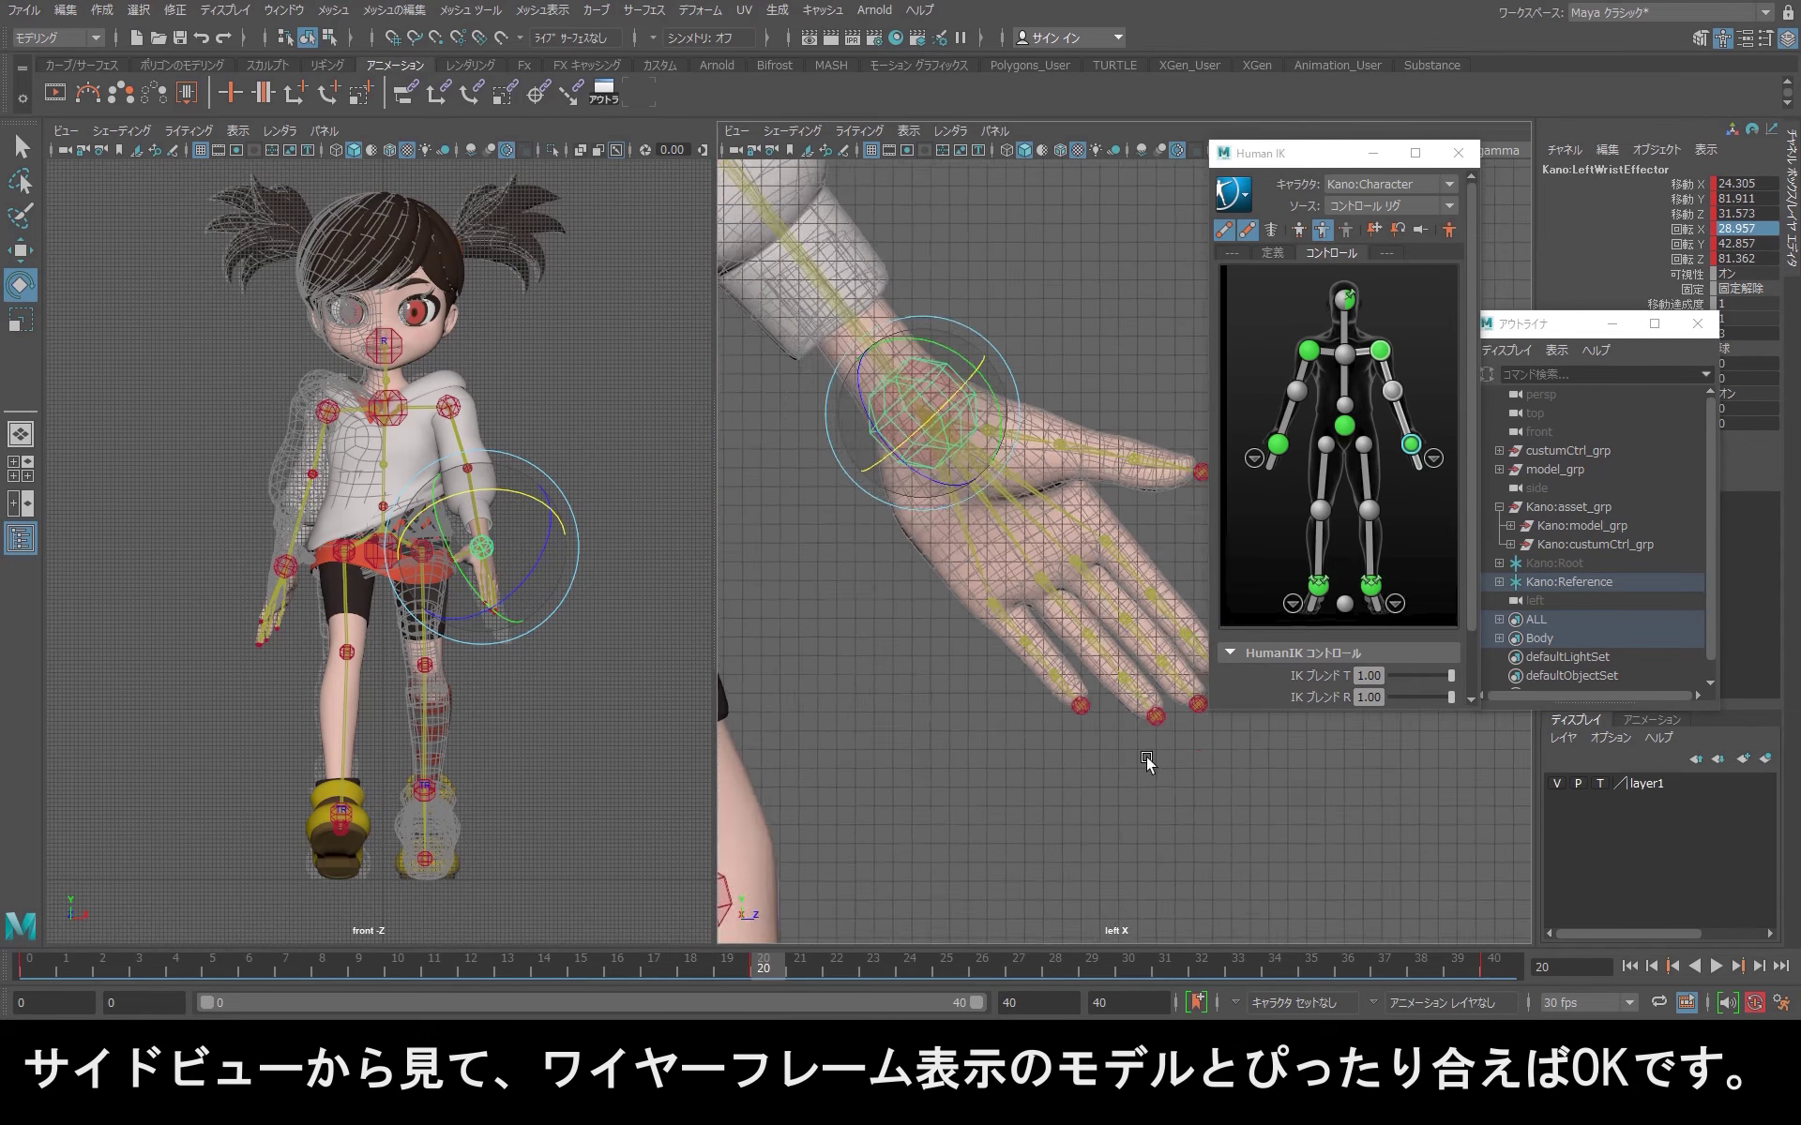
middle_click_drag(1146, 756, 1053, 723, "alt")
scroll(1052, 723, "down", 2)
scroll(1031, 724, "down", 2)
scroll(983, 728, "down", 2)
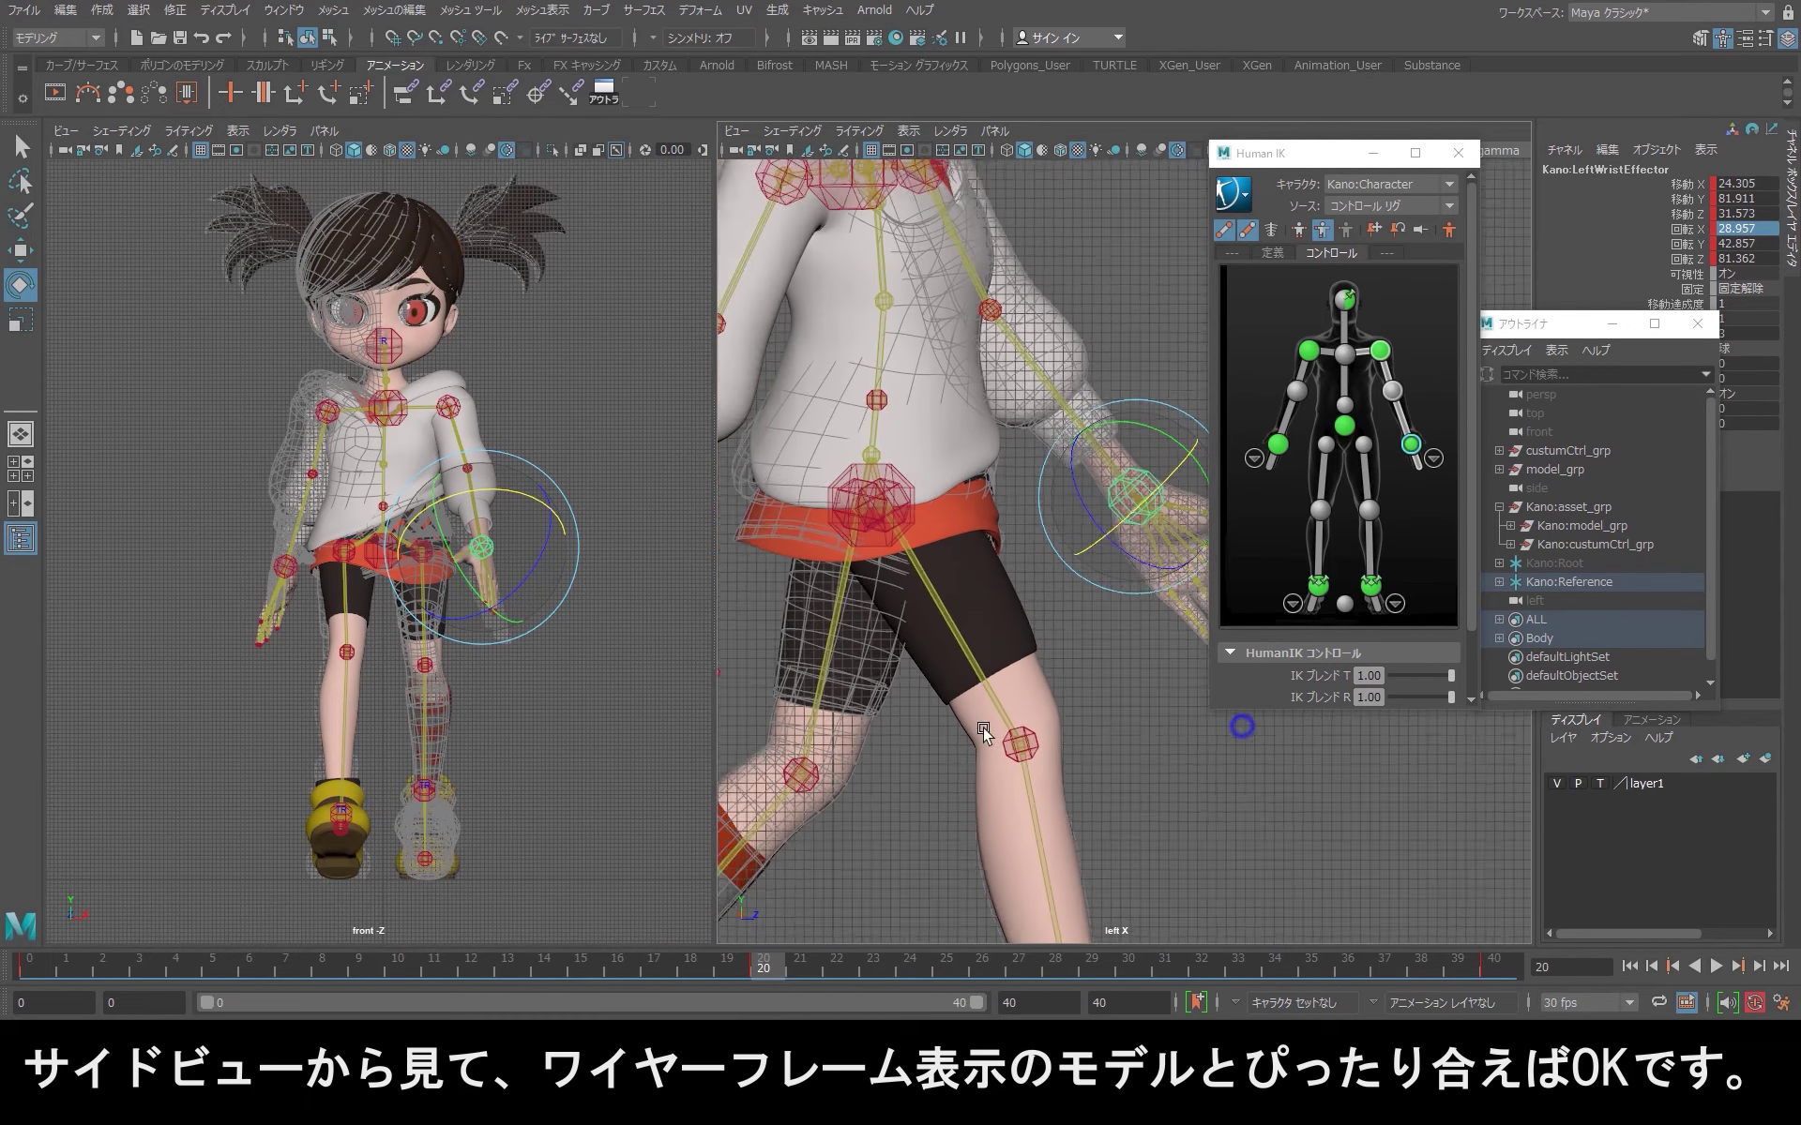
scroll(1101, 768, "down", 2)
scroll(974, 747, "down", 2)
scroll(1049, 762, "down", 1)
scroll(1043, 751, "down", 1)
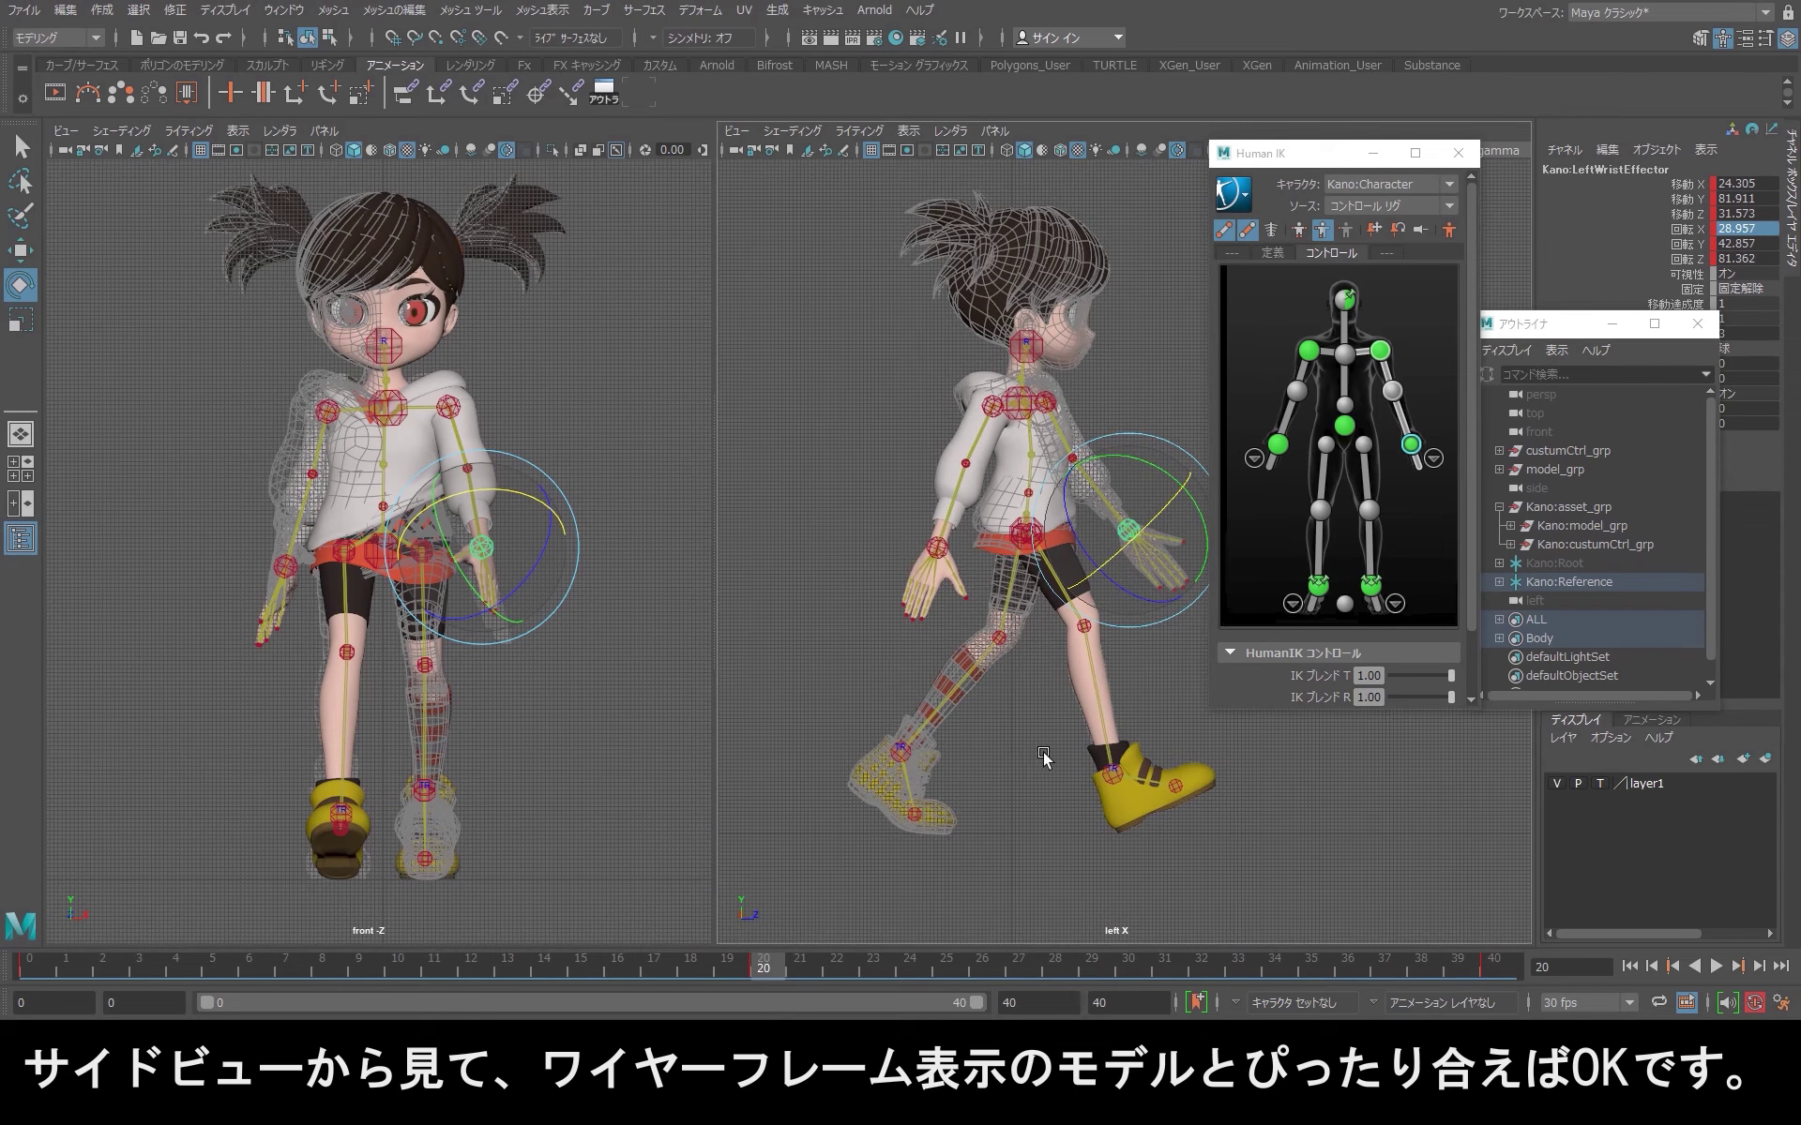
scroll(994, 790, "down", 1)
scroll(993, 790, "up", 1)
scroll(1041, 797, "up", 2)
scroll(1090, 802, "up", 1)
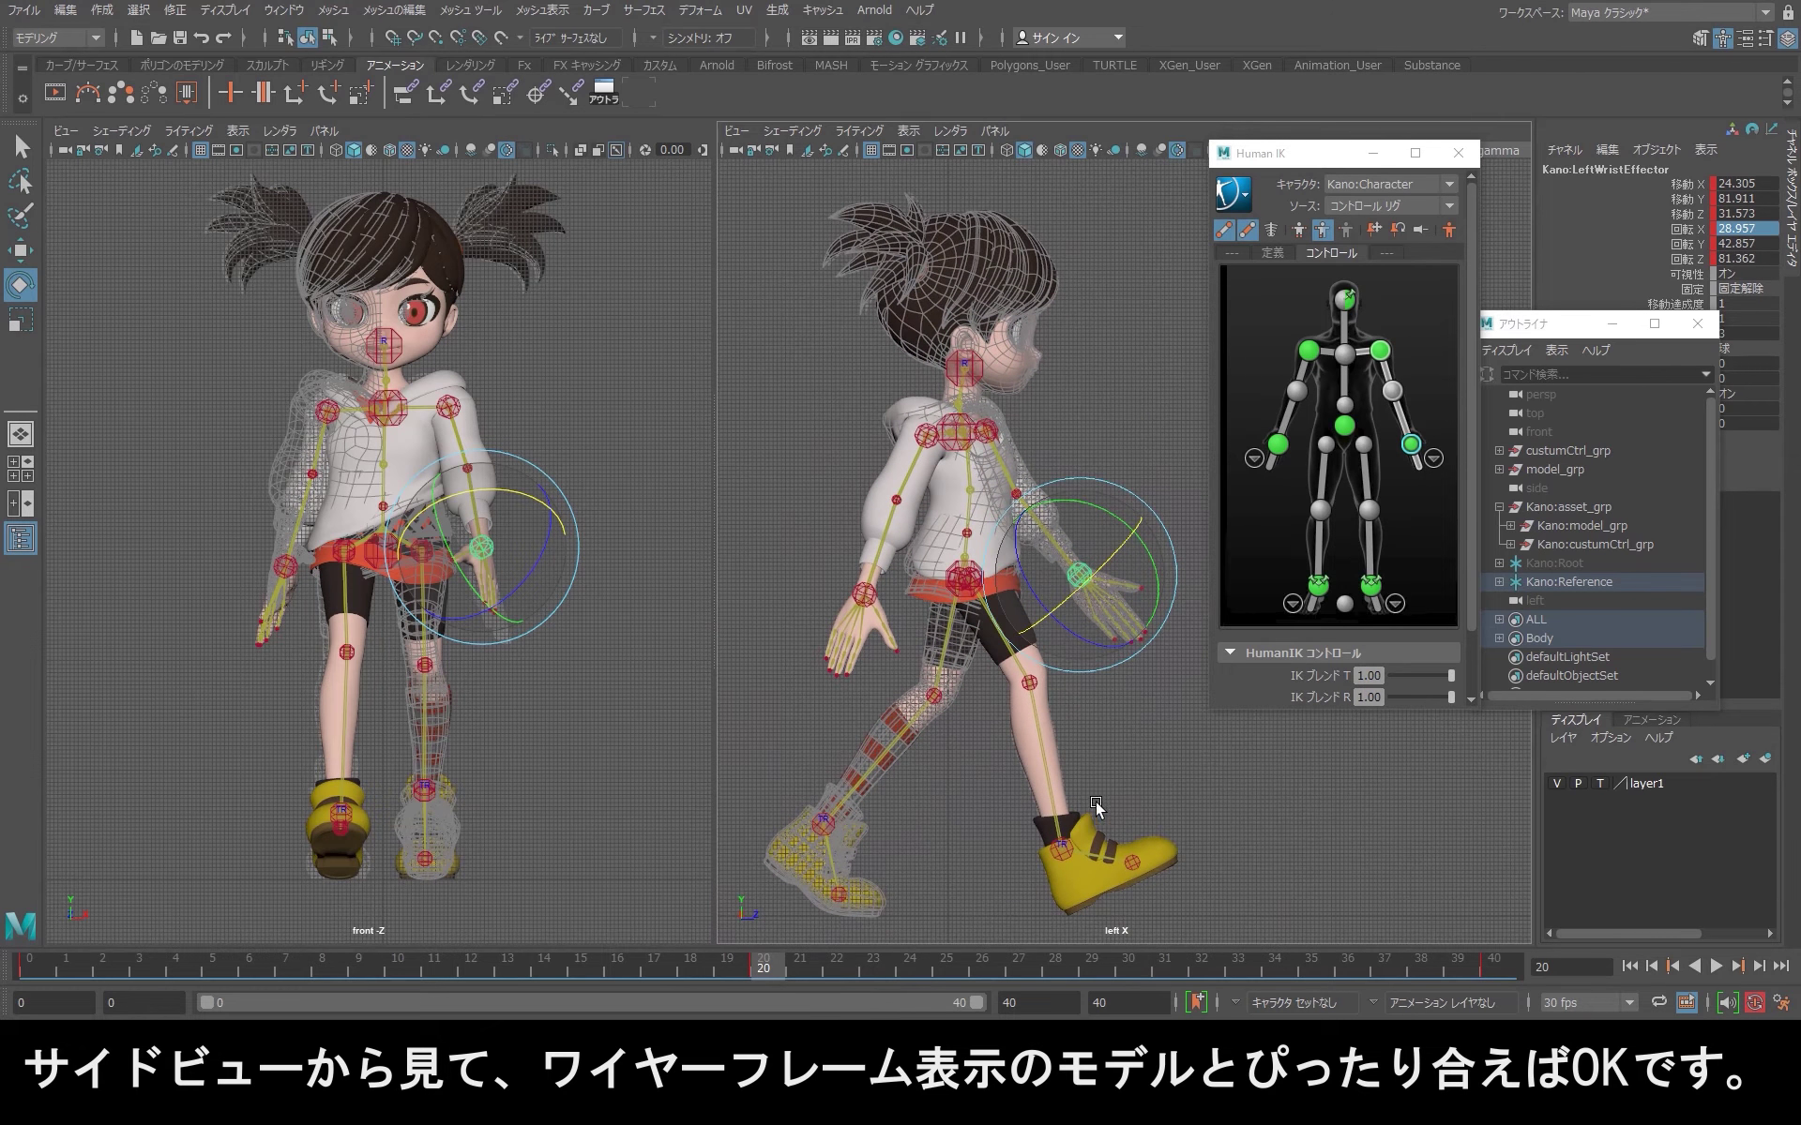
scroll(1135, 792, "down", 1)
scroll(1125, 788, "down", 1)
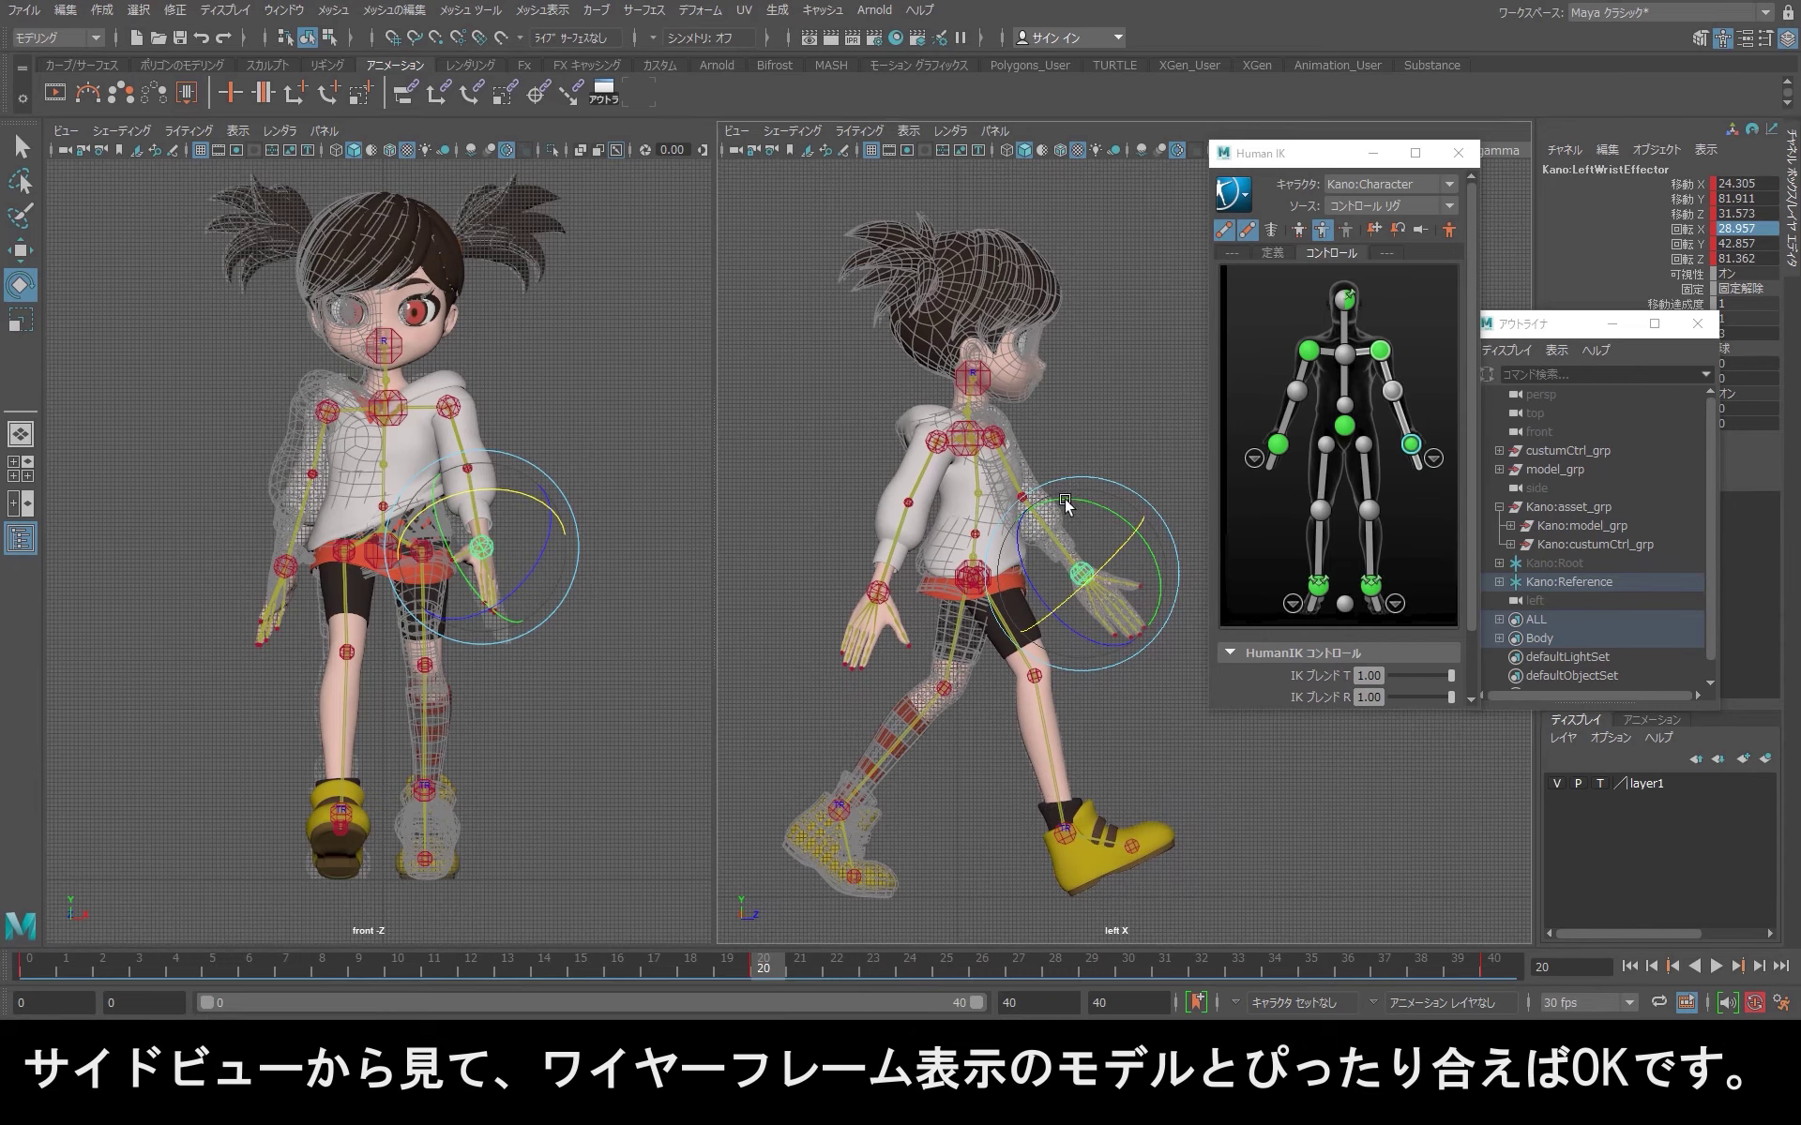
Step: Select all members of the Body set in the Outliner and go to frame 20
left_click(1555, 636)
right_click(1556, 638)
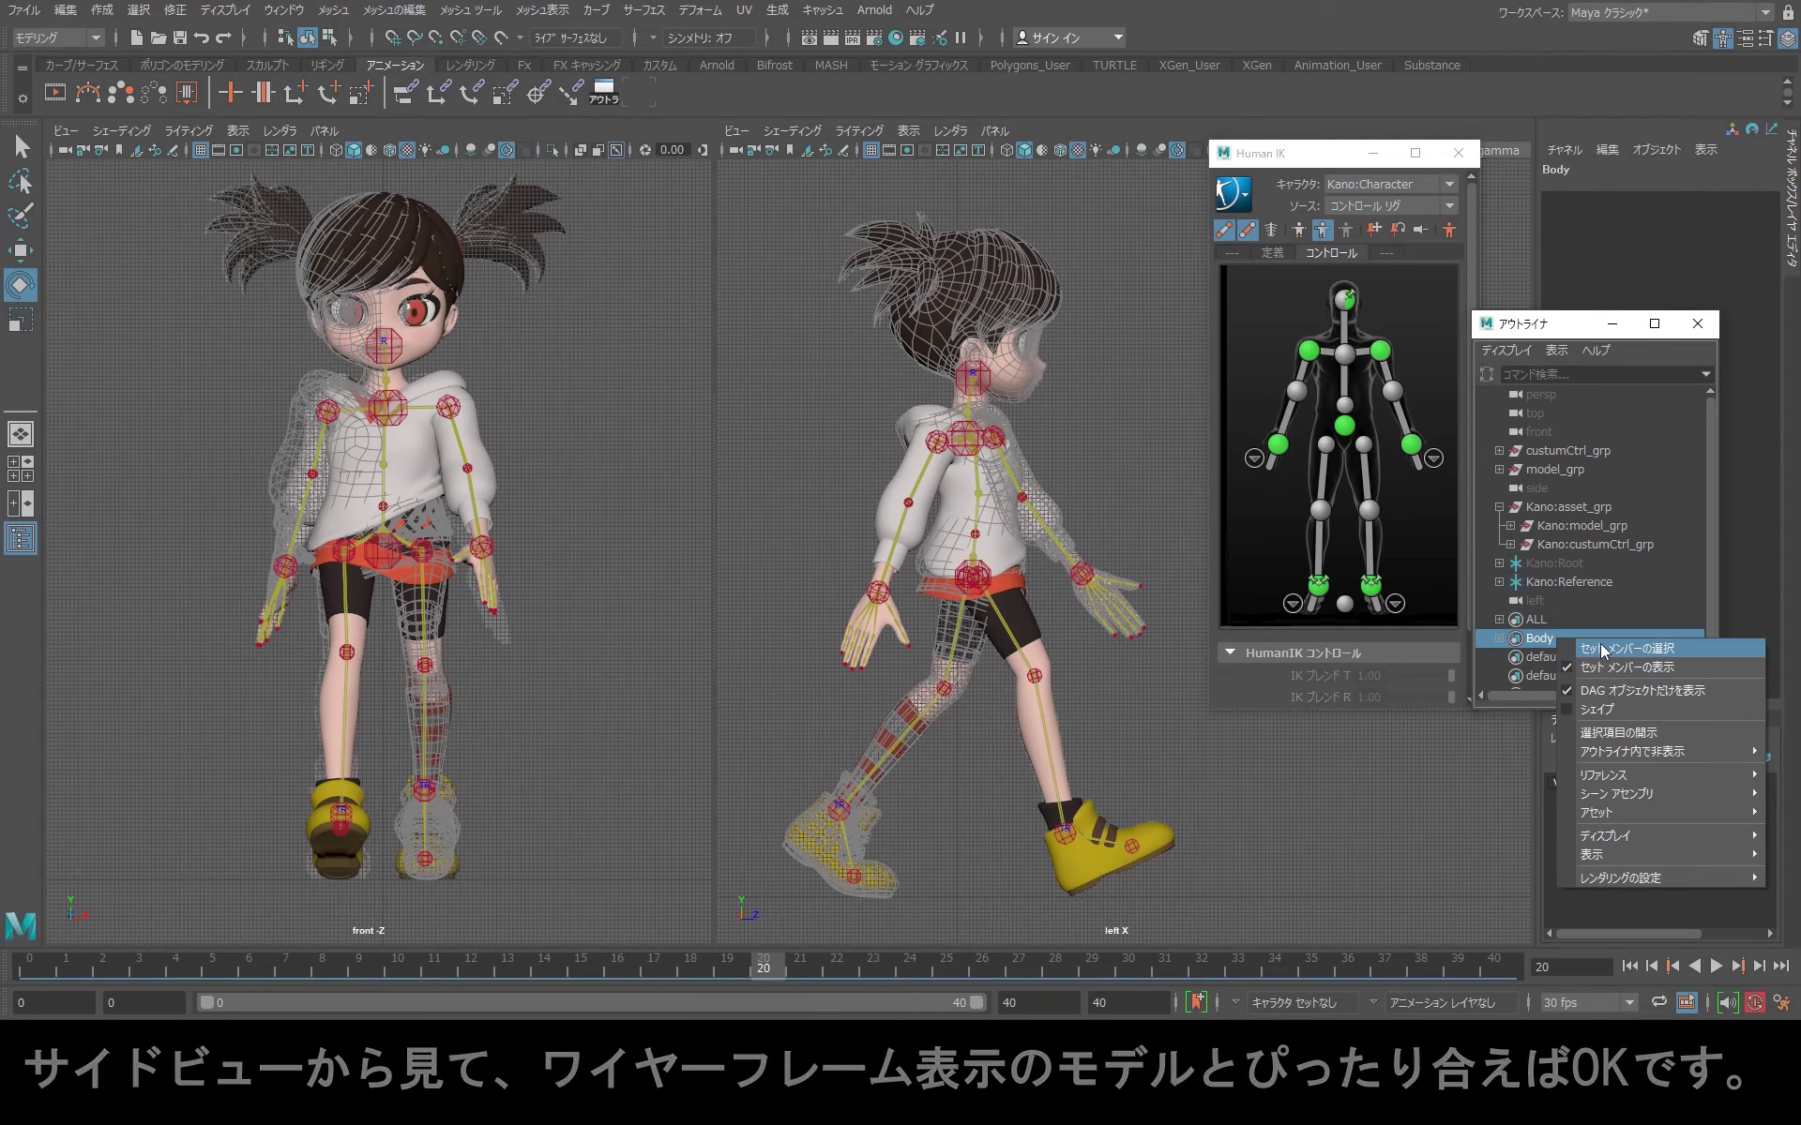
left_click(1561, 677)
left_click(758, 965)
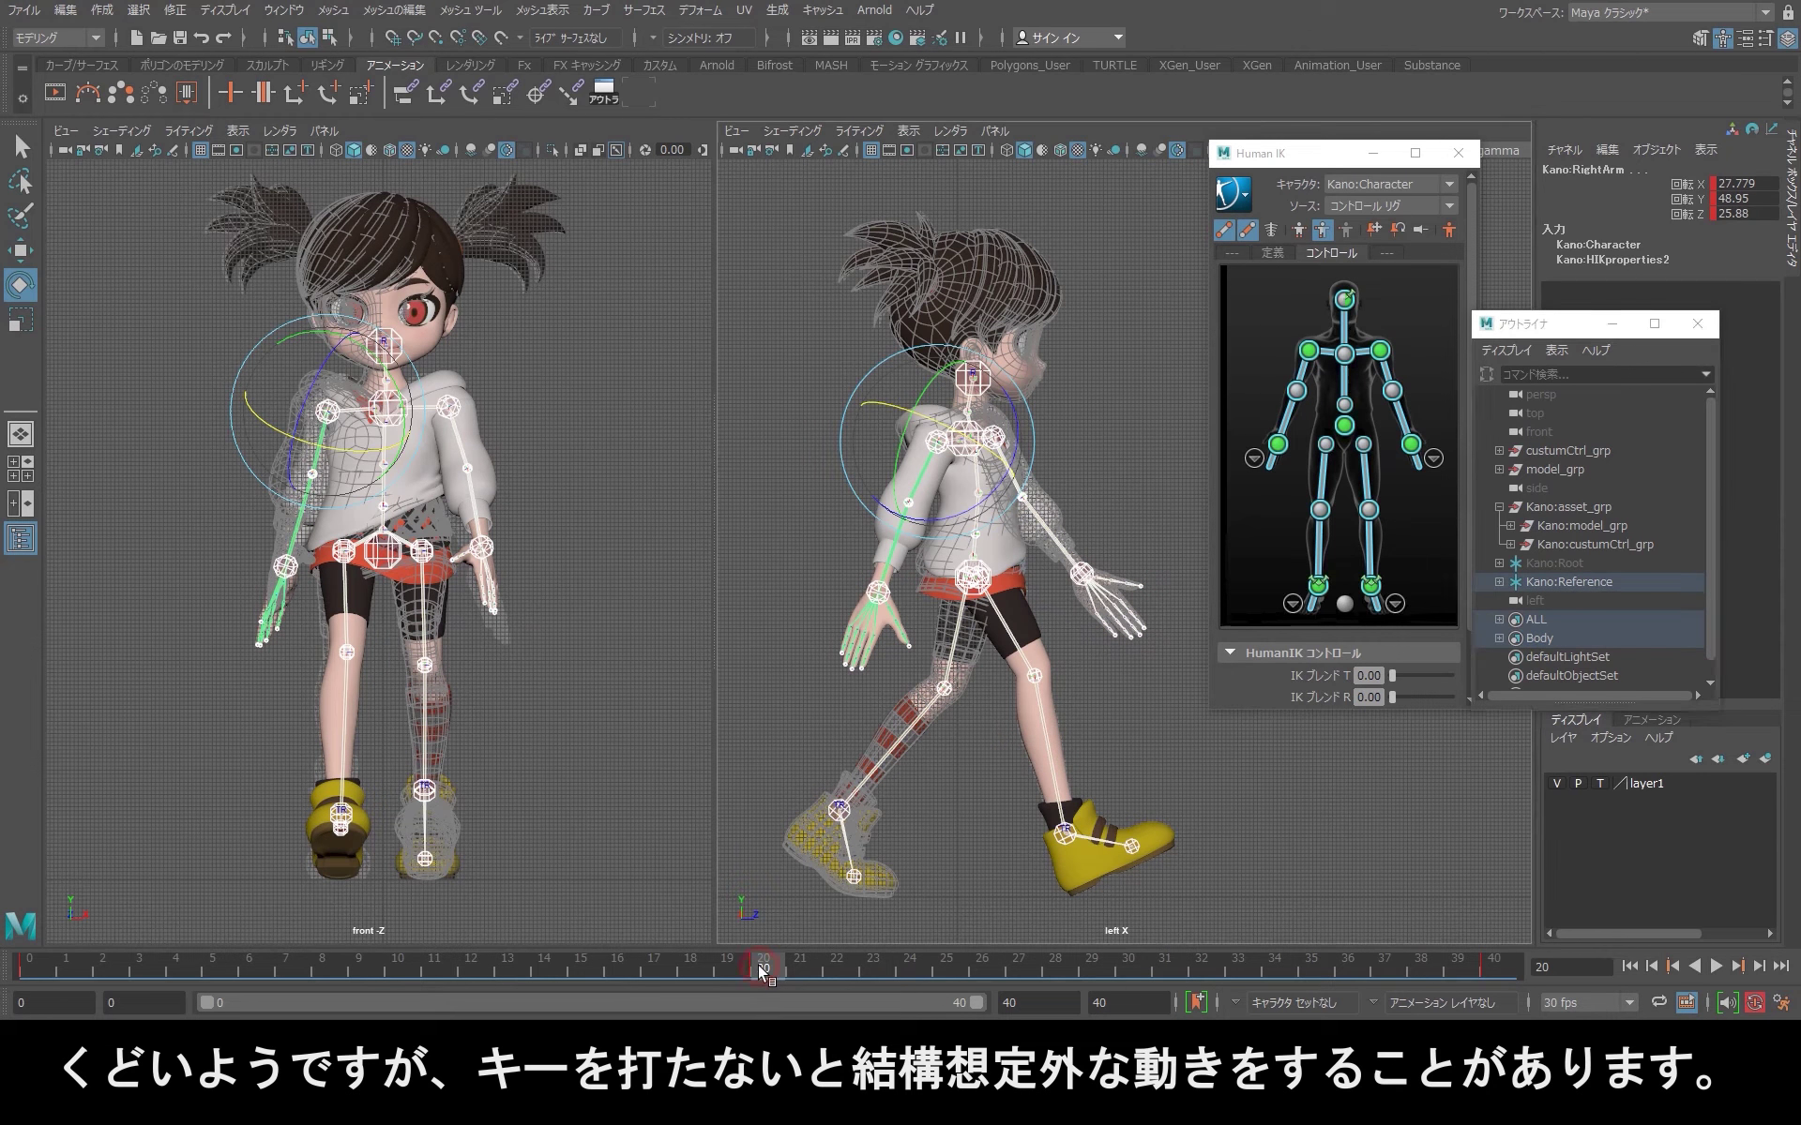
Step: Play the animation to frame 40, scrub back to frame 0, then replay from frame 20
key("alt+v")
left_click(1497, 964)
left_click_drag(1343, 960, 31, 977)
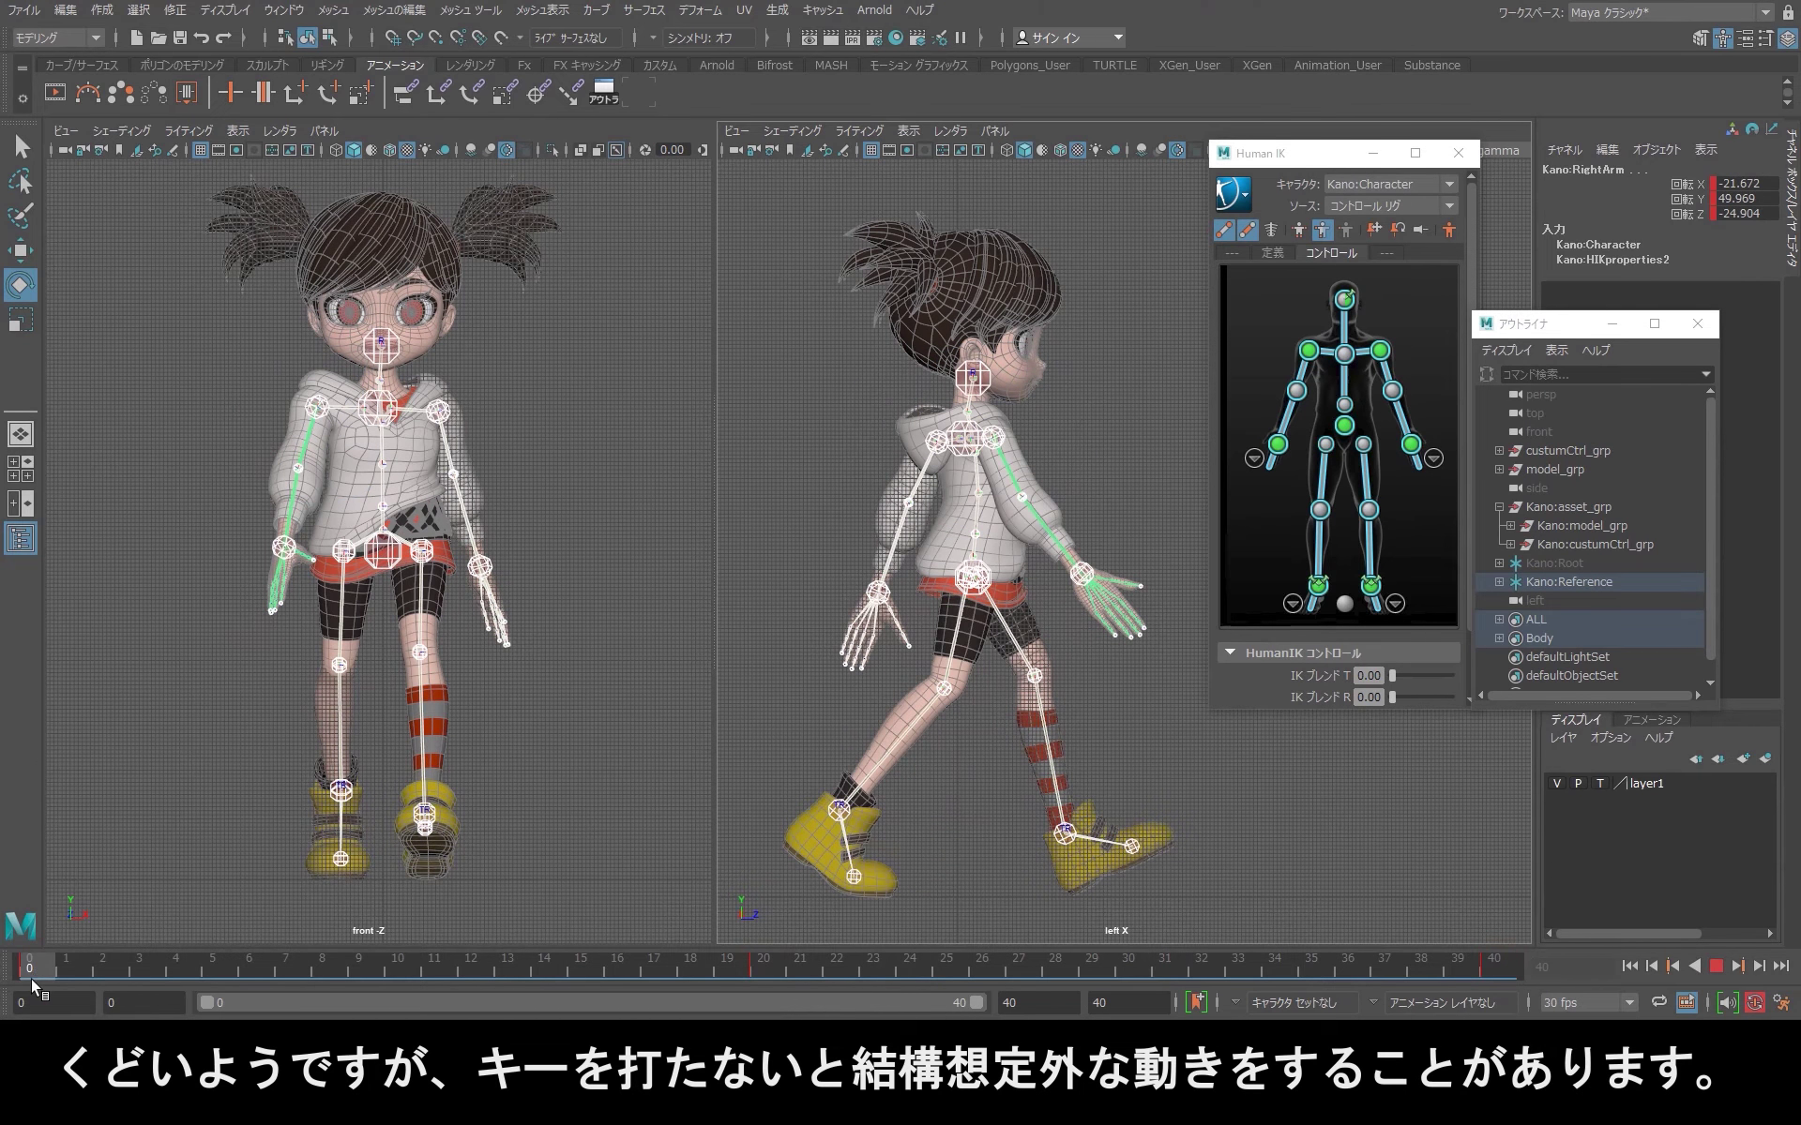
left_click(761, 966)
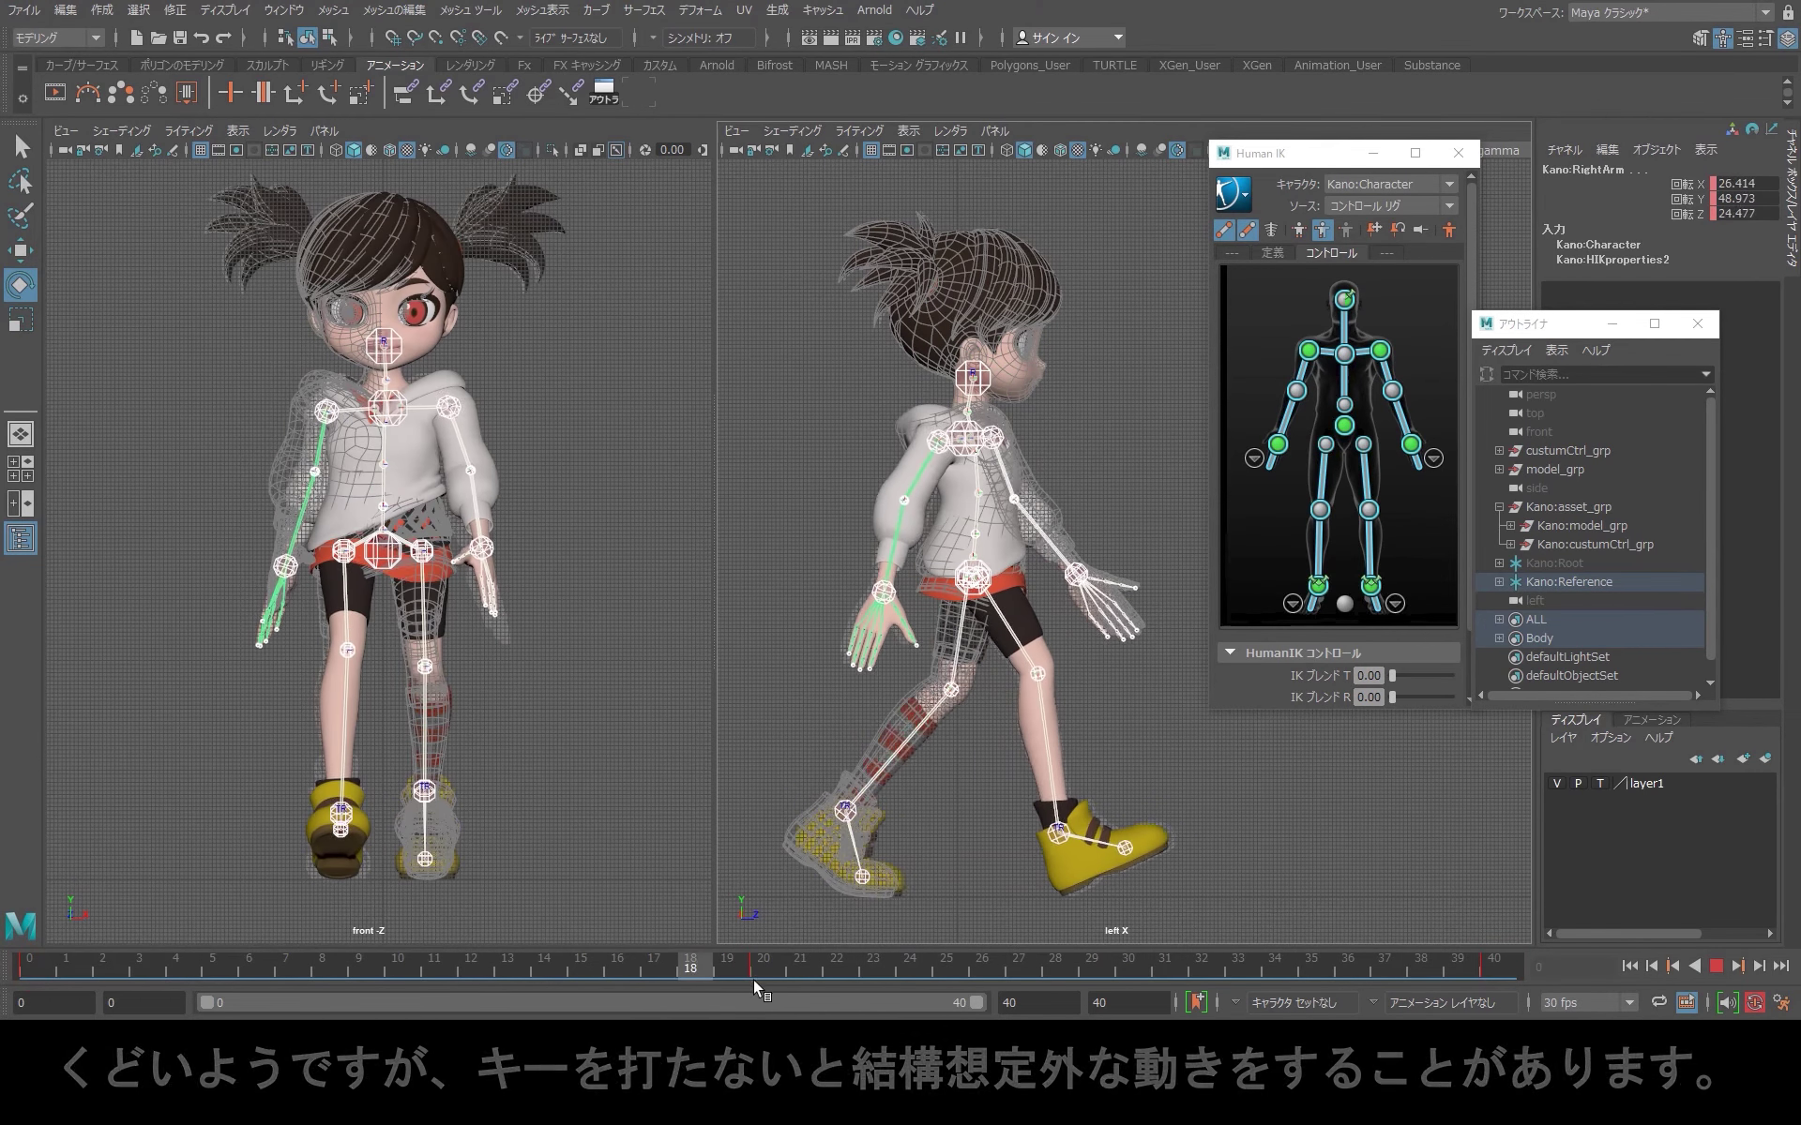
key("alt+v")
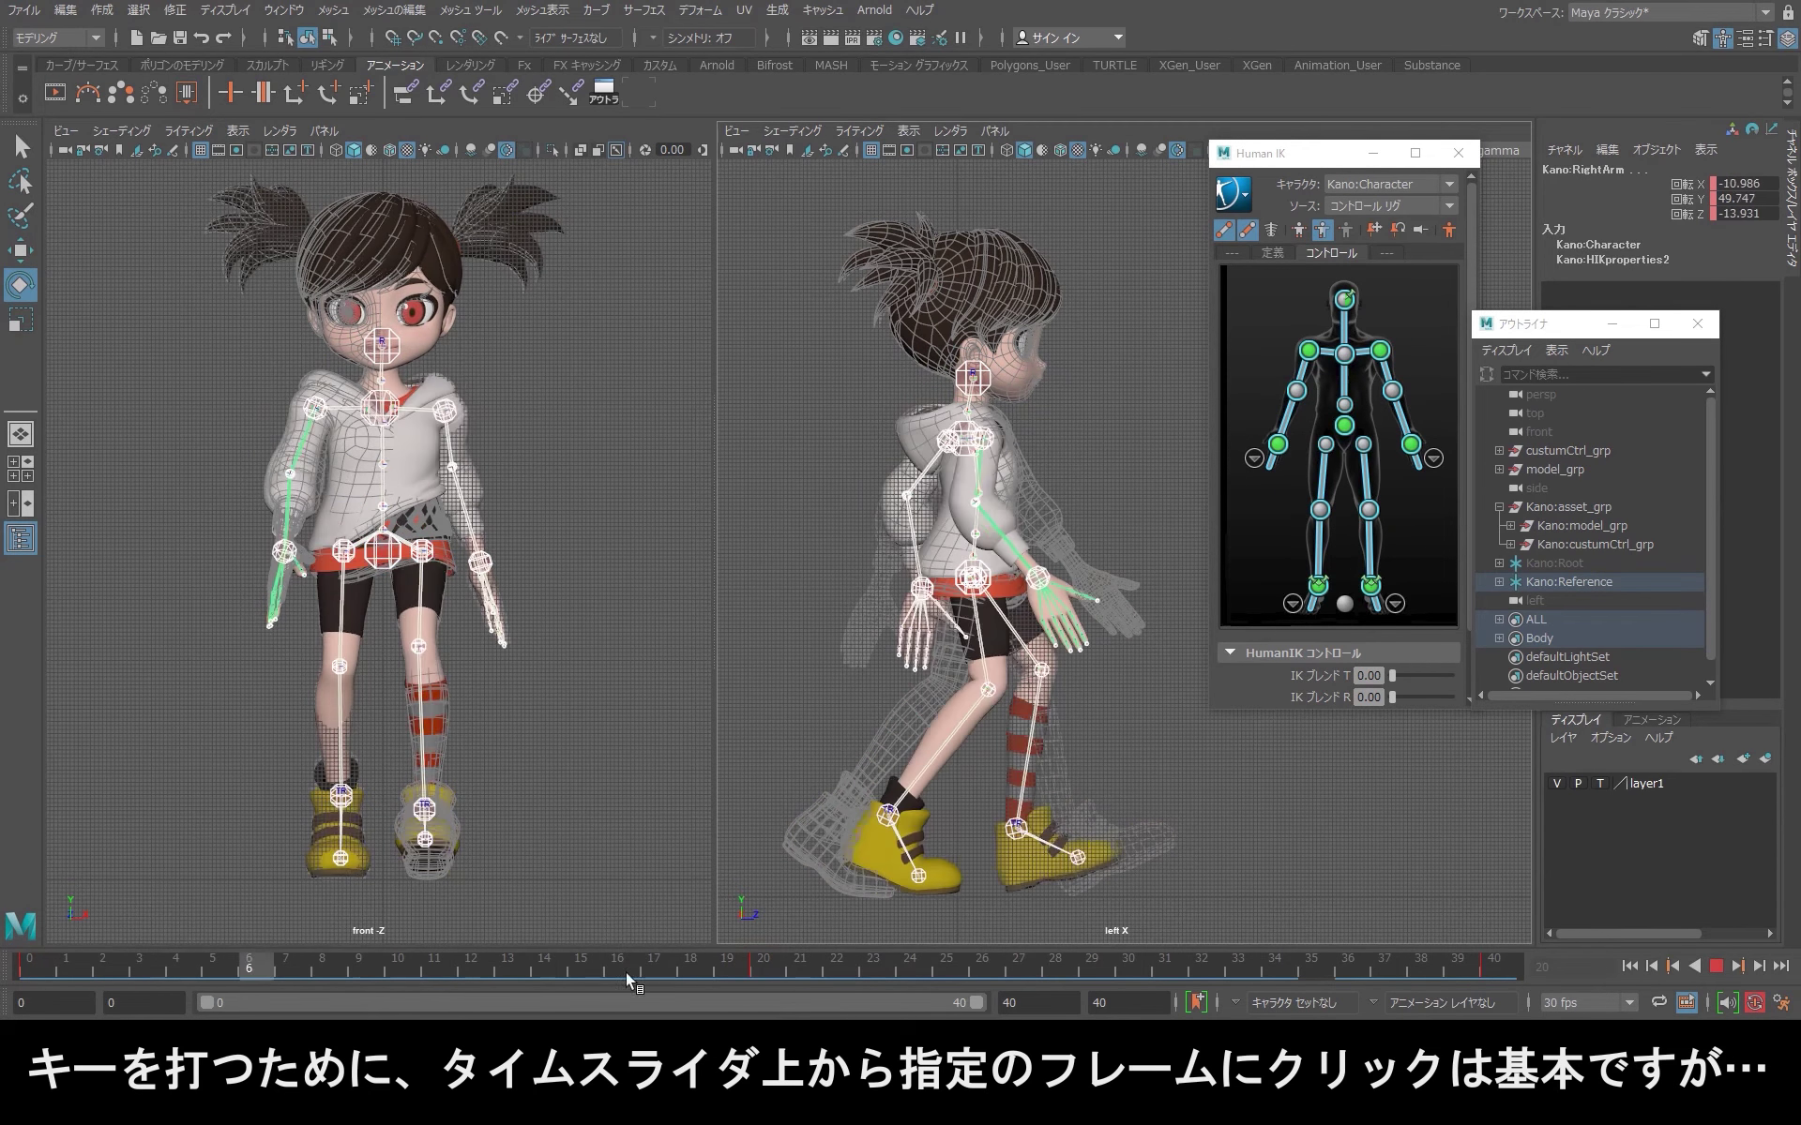
Step: Jump back and forth between the keys at frames 0, 20 and 40, then play from frame 20
left_click(769, 974)
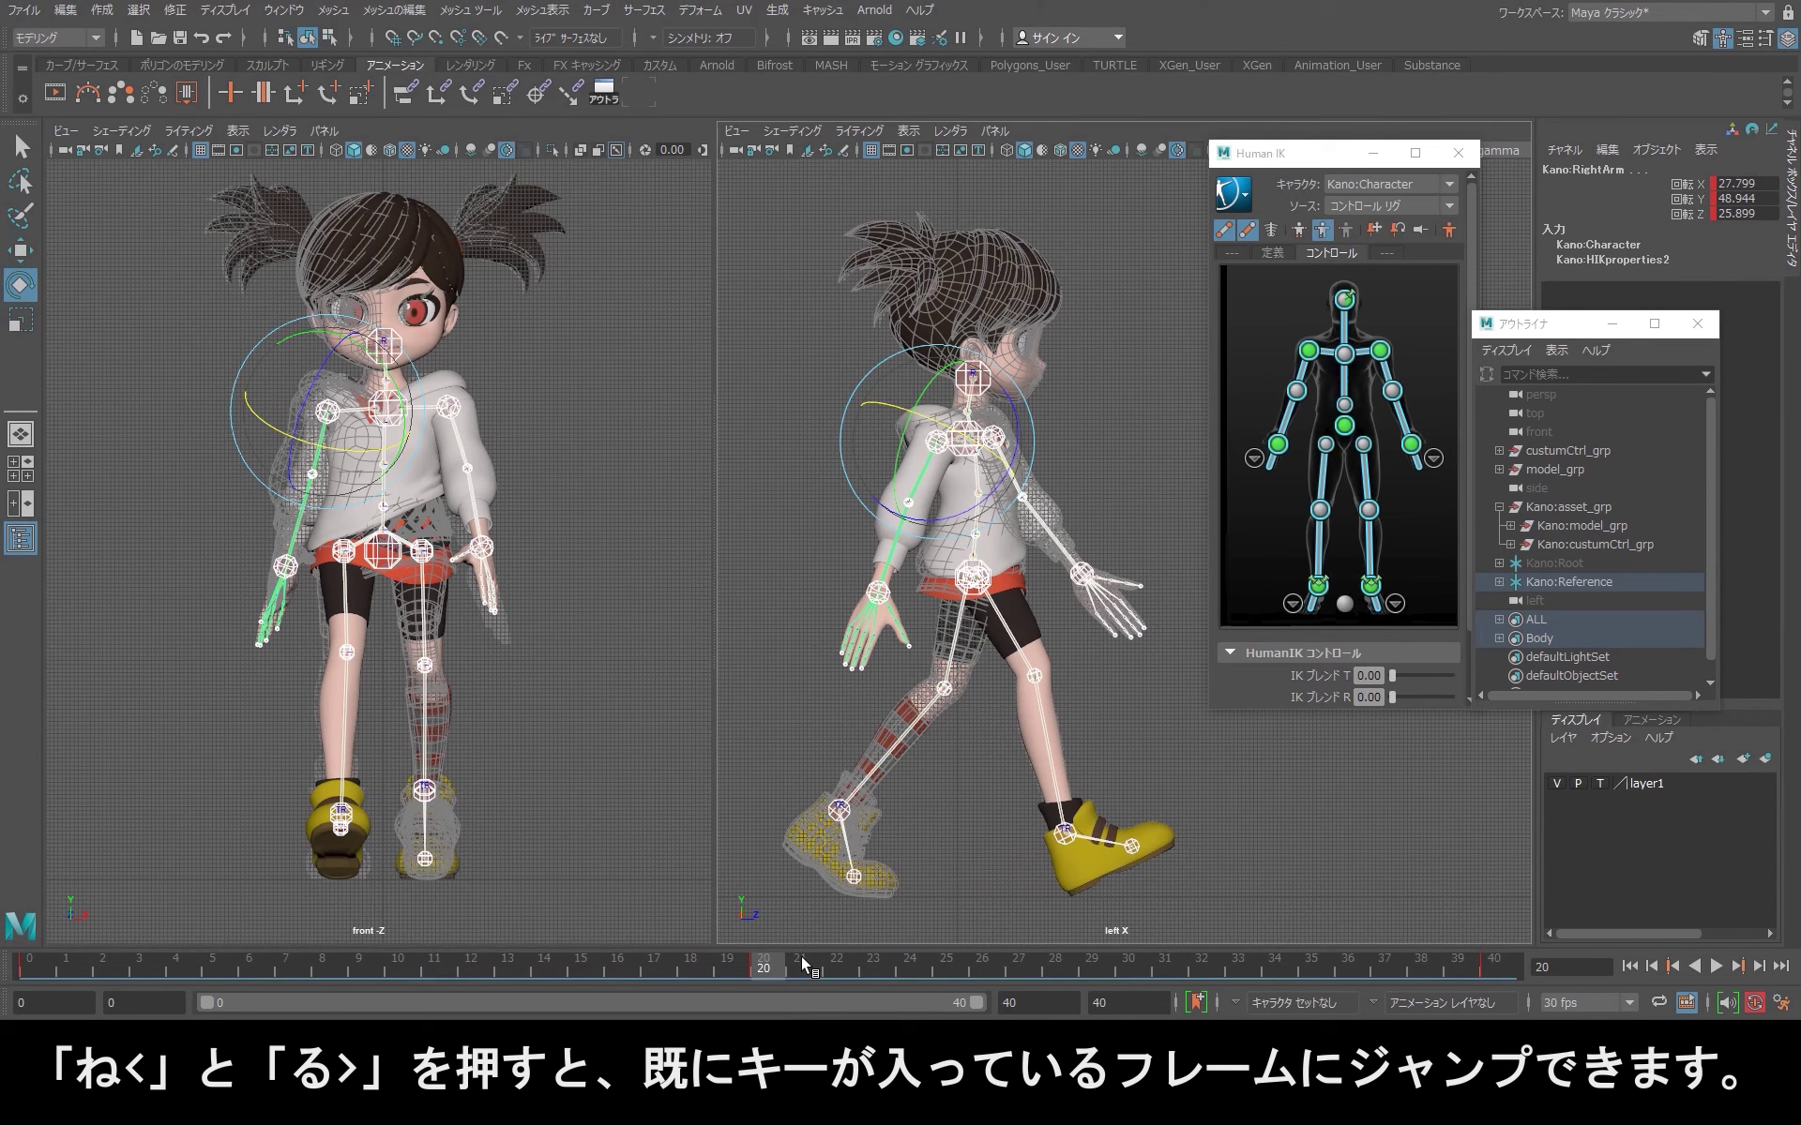
key("period")
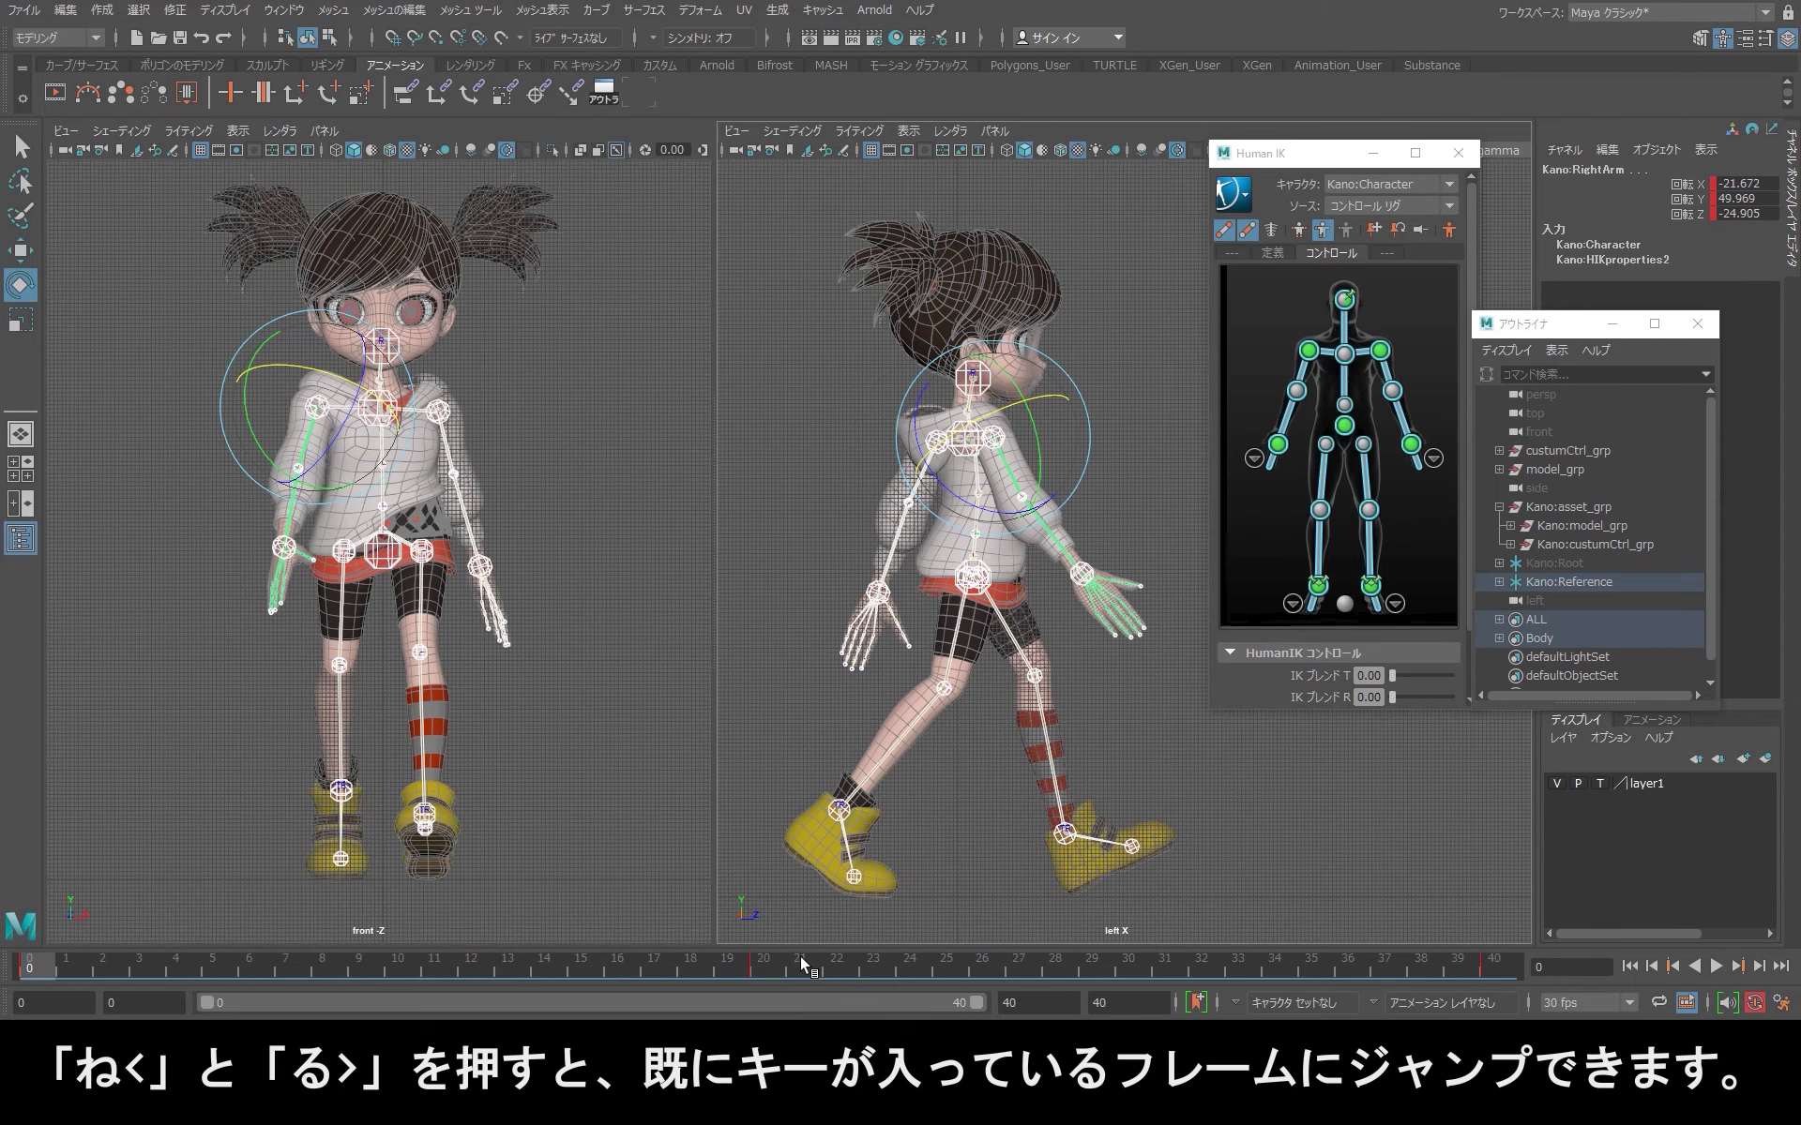
key("comma")
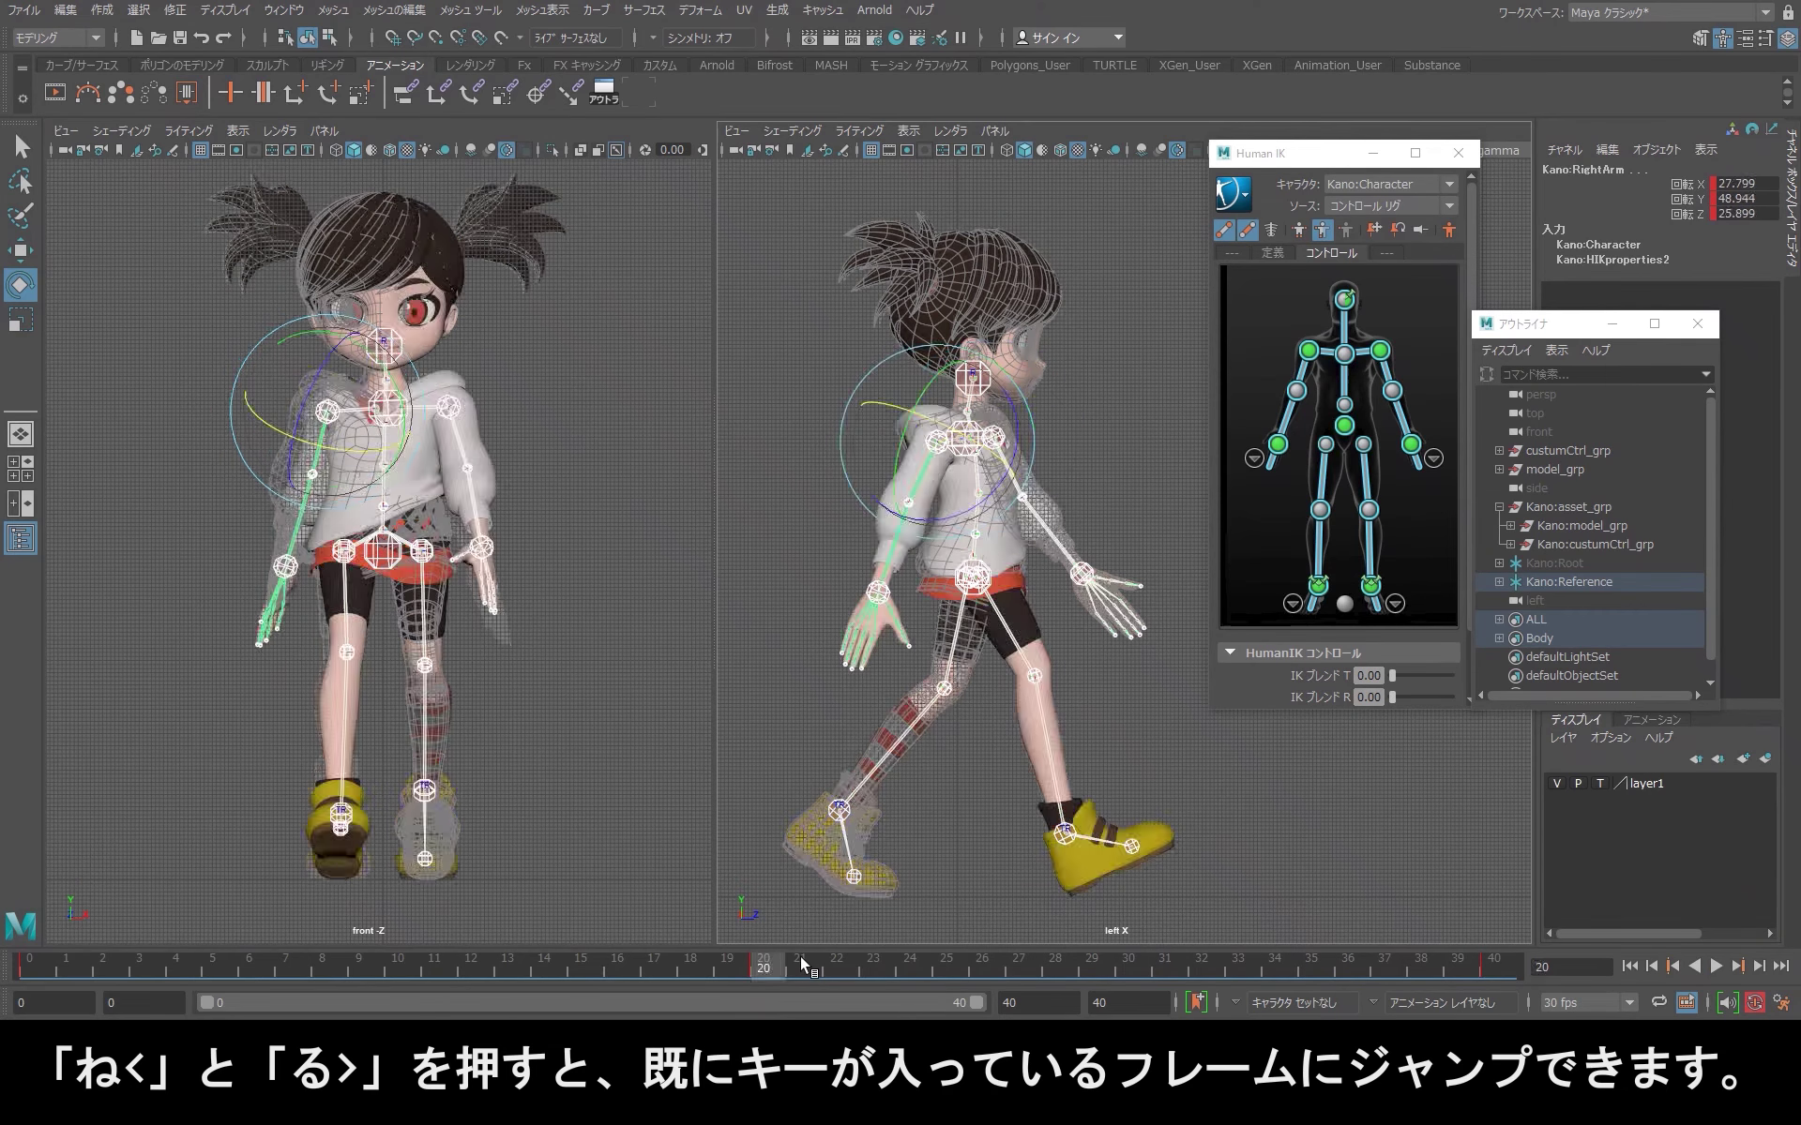
key("comma")
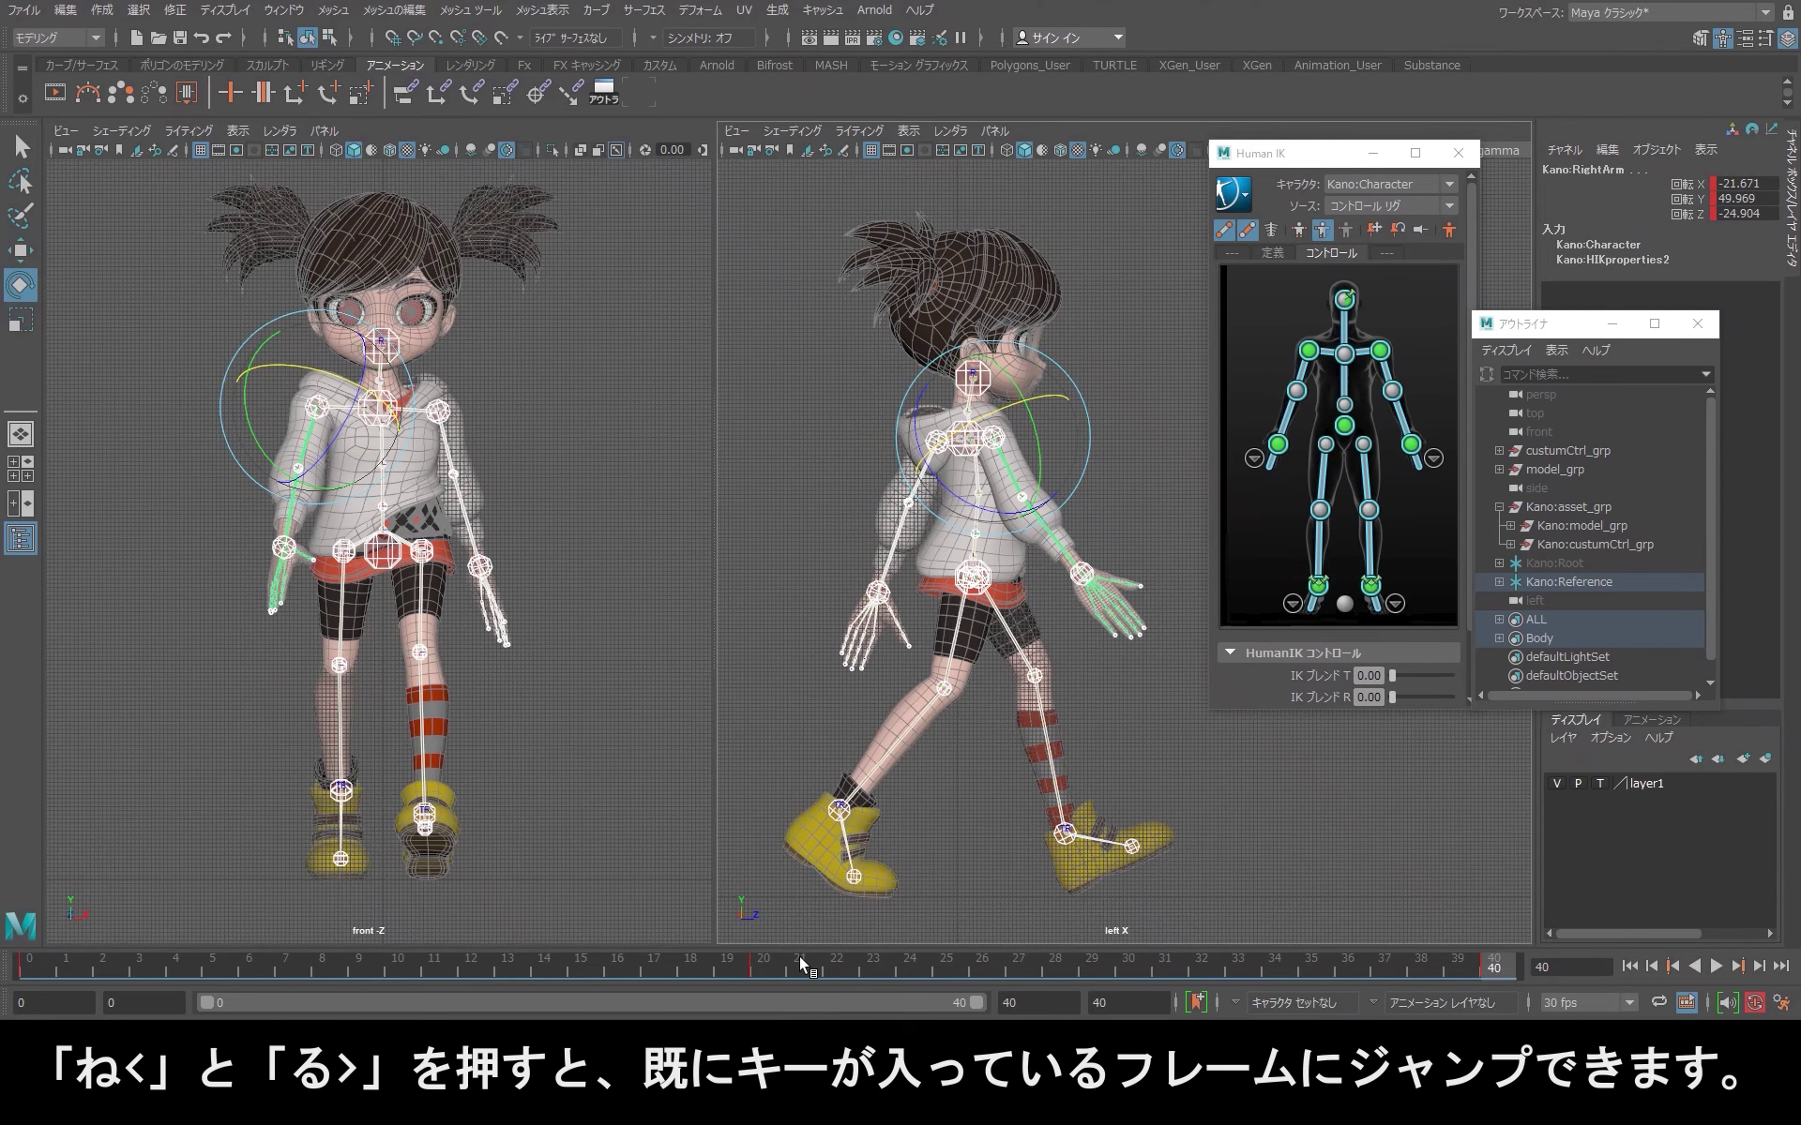
key("period")
key("period")
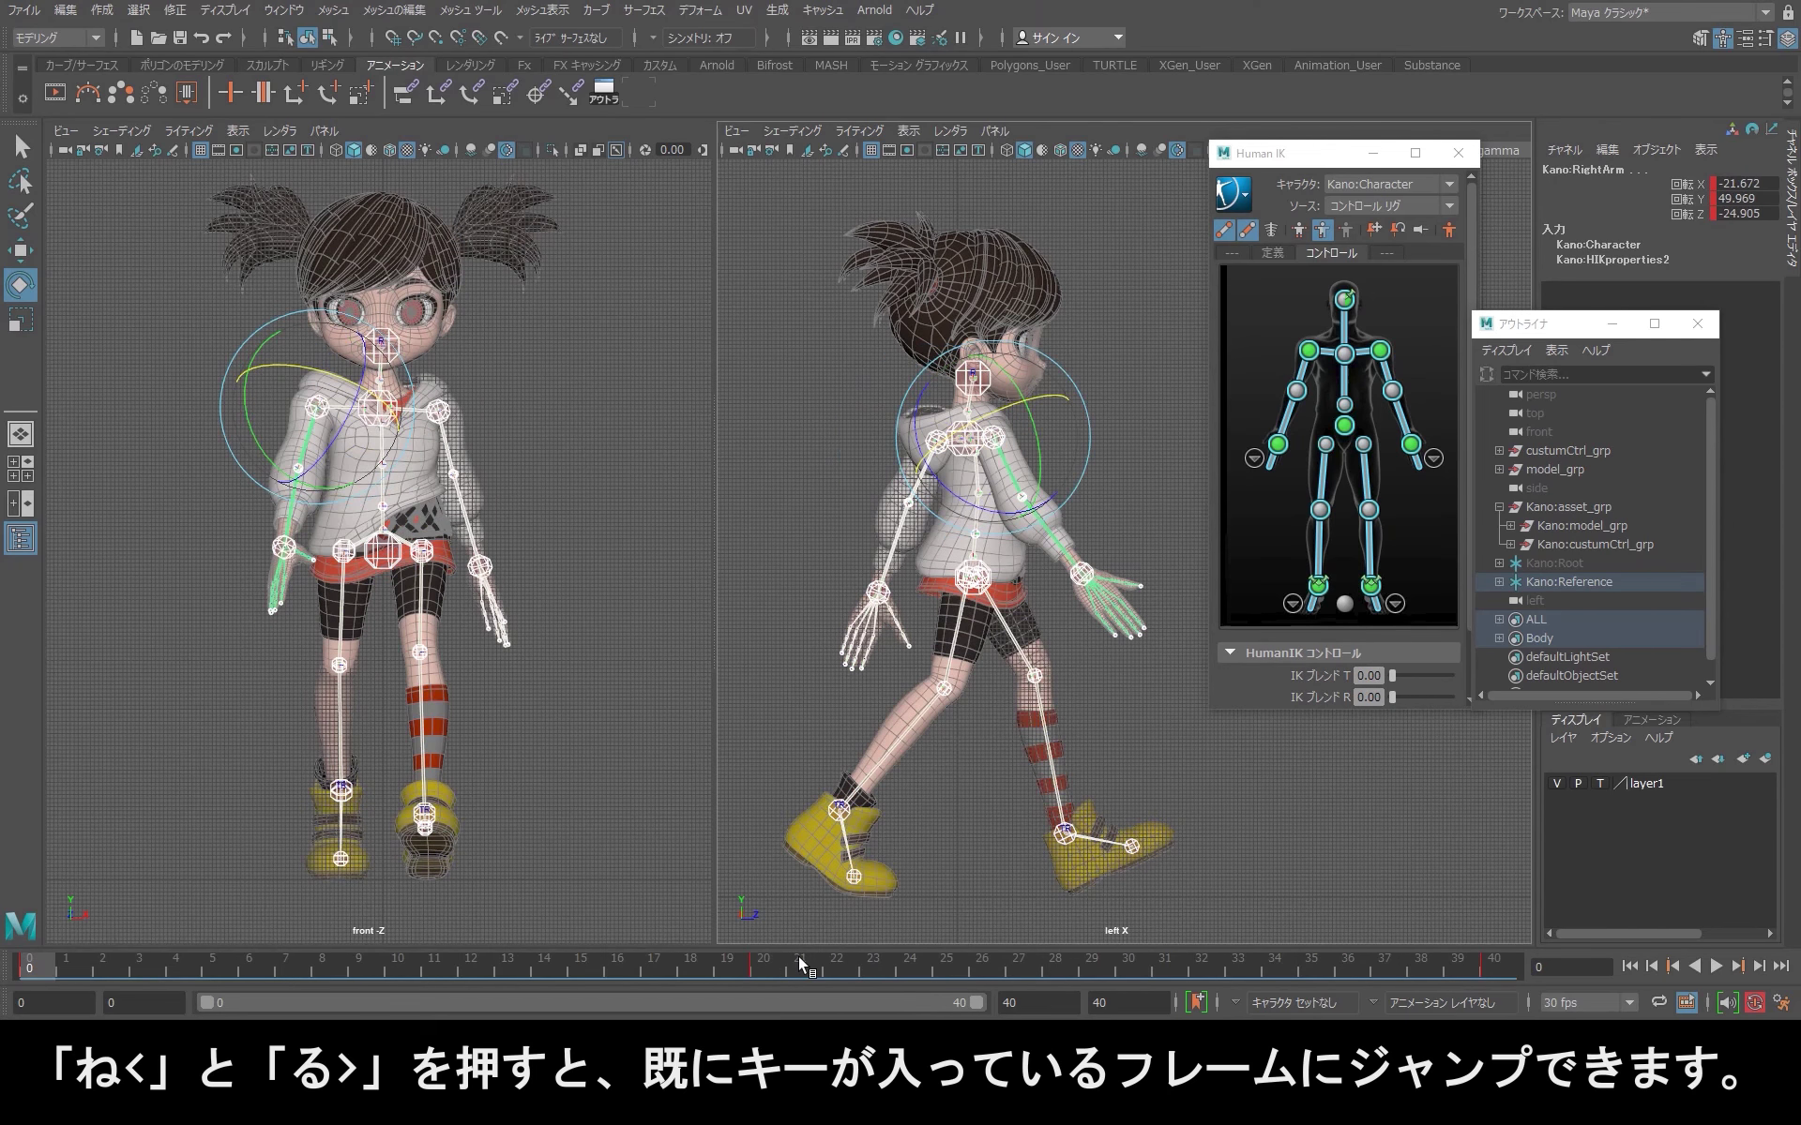
key("comma")
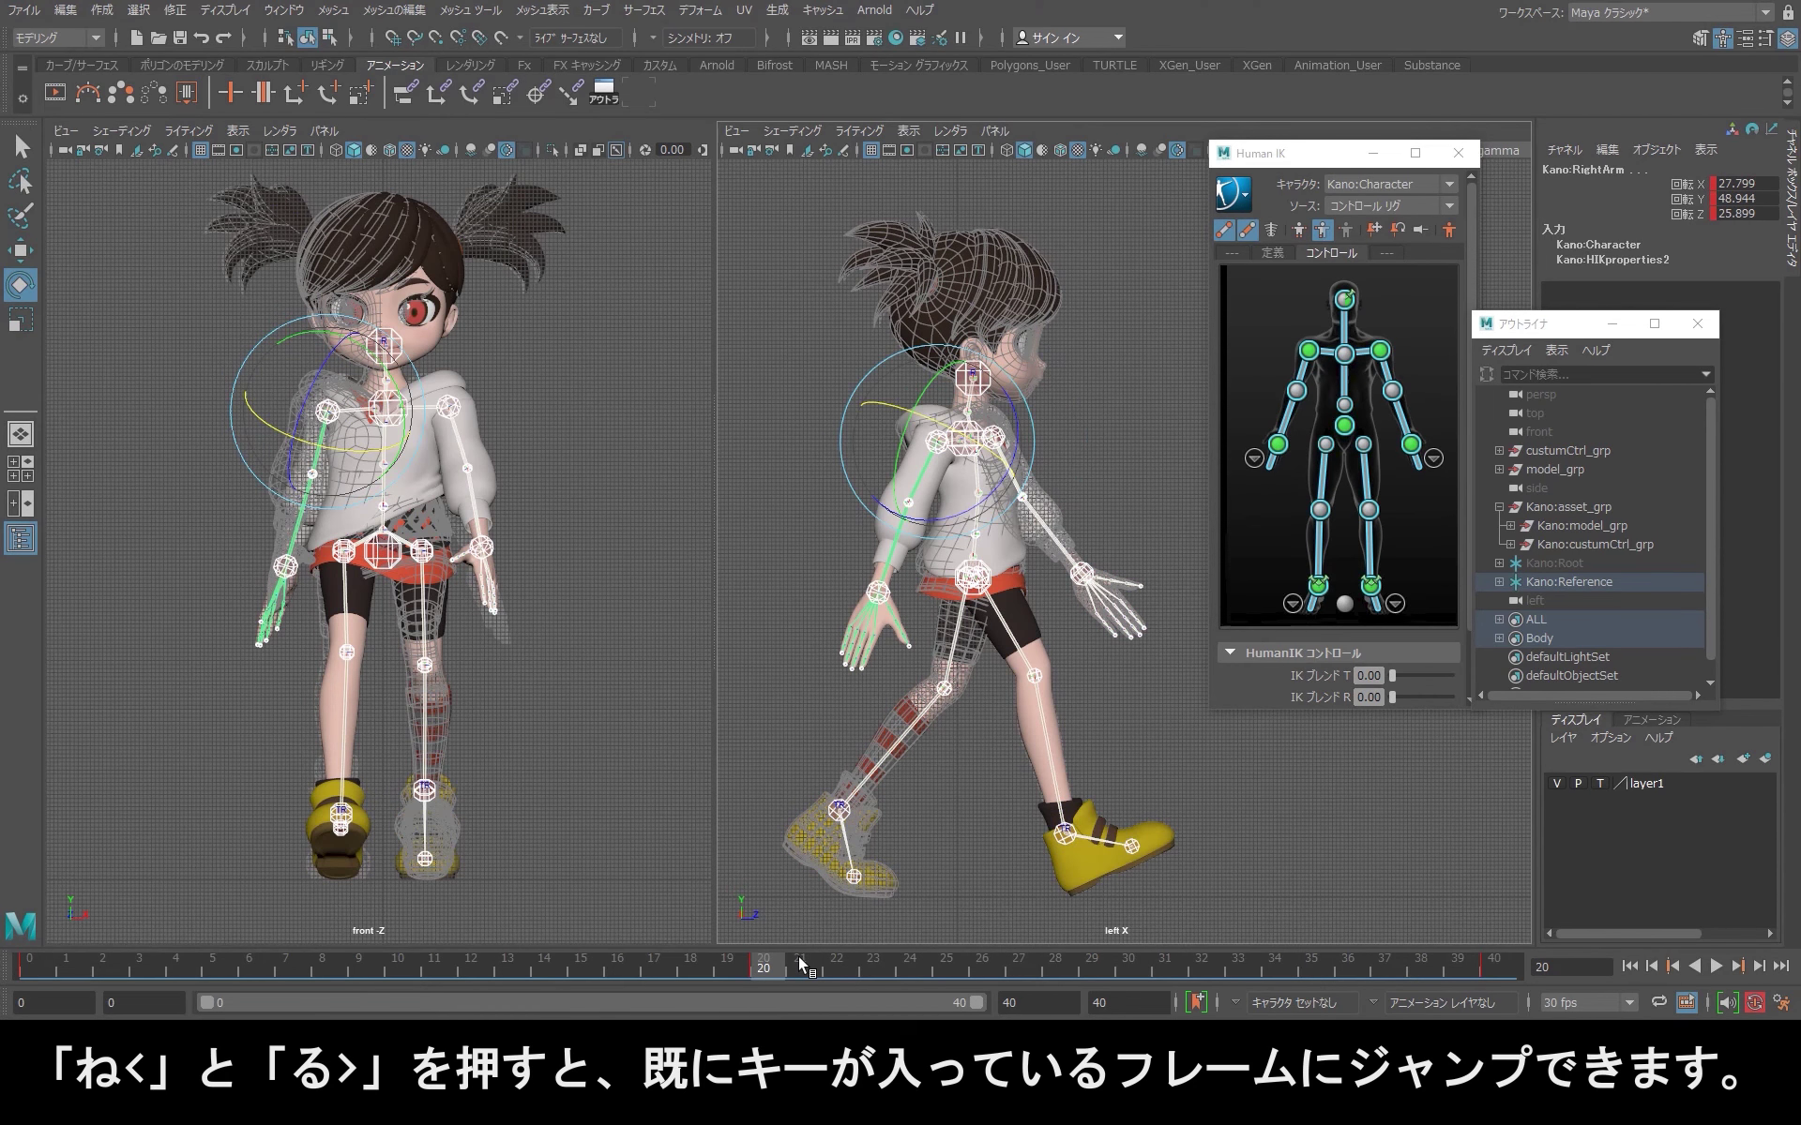
key("period")
key("comma")
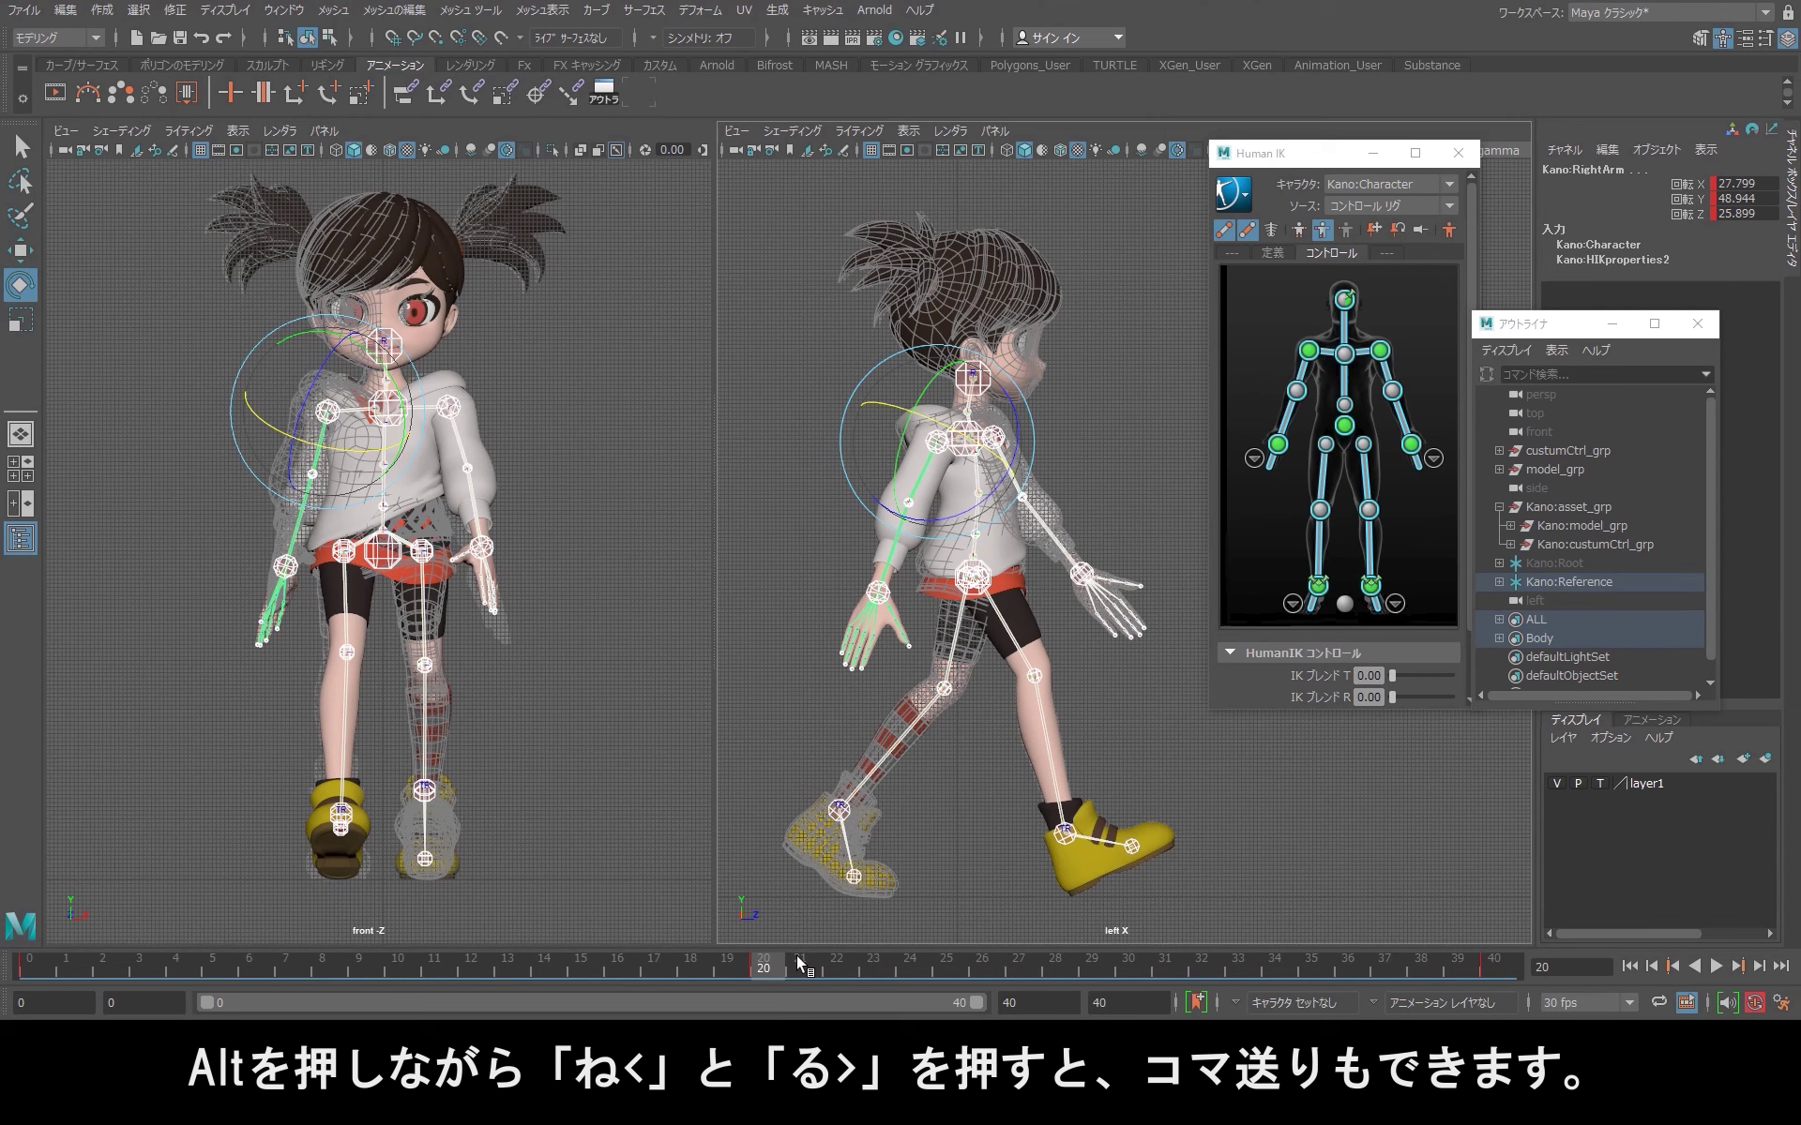
left_click(1714, 967)
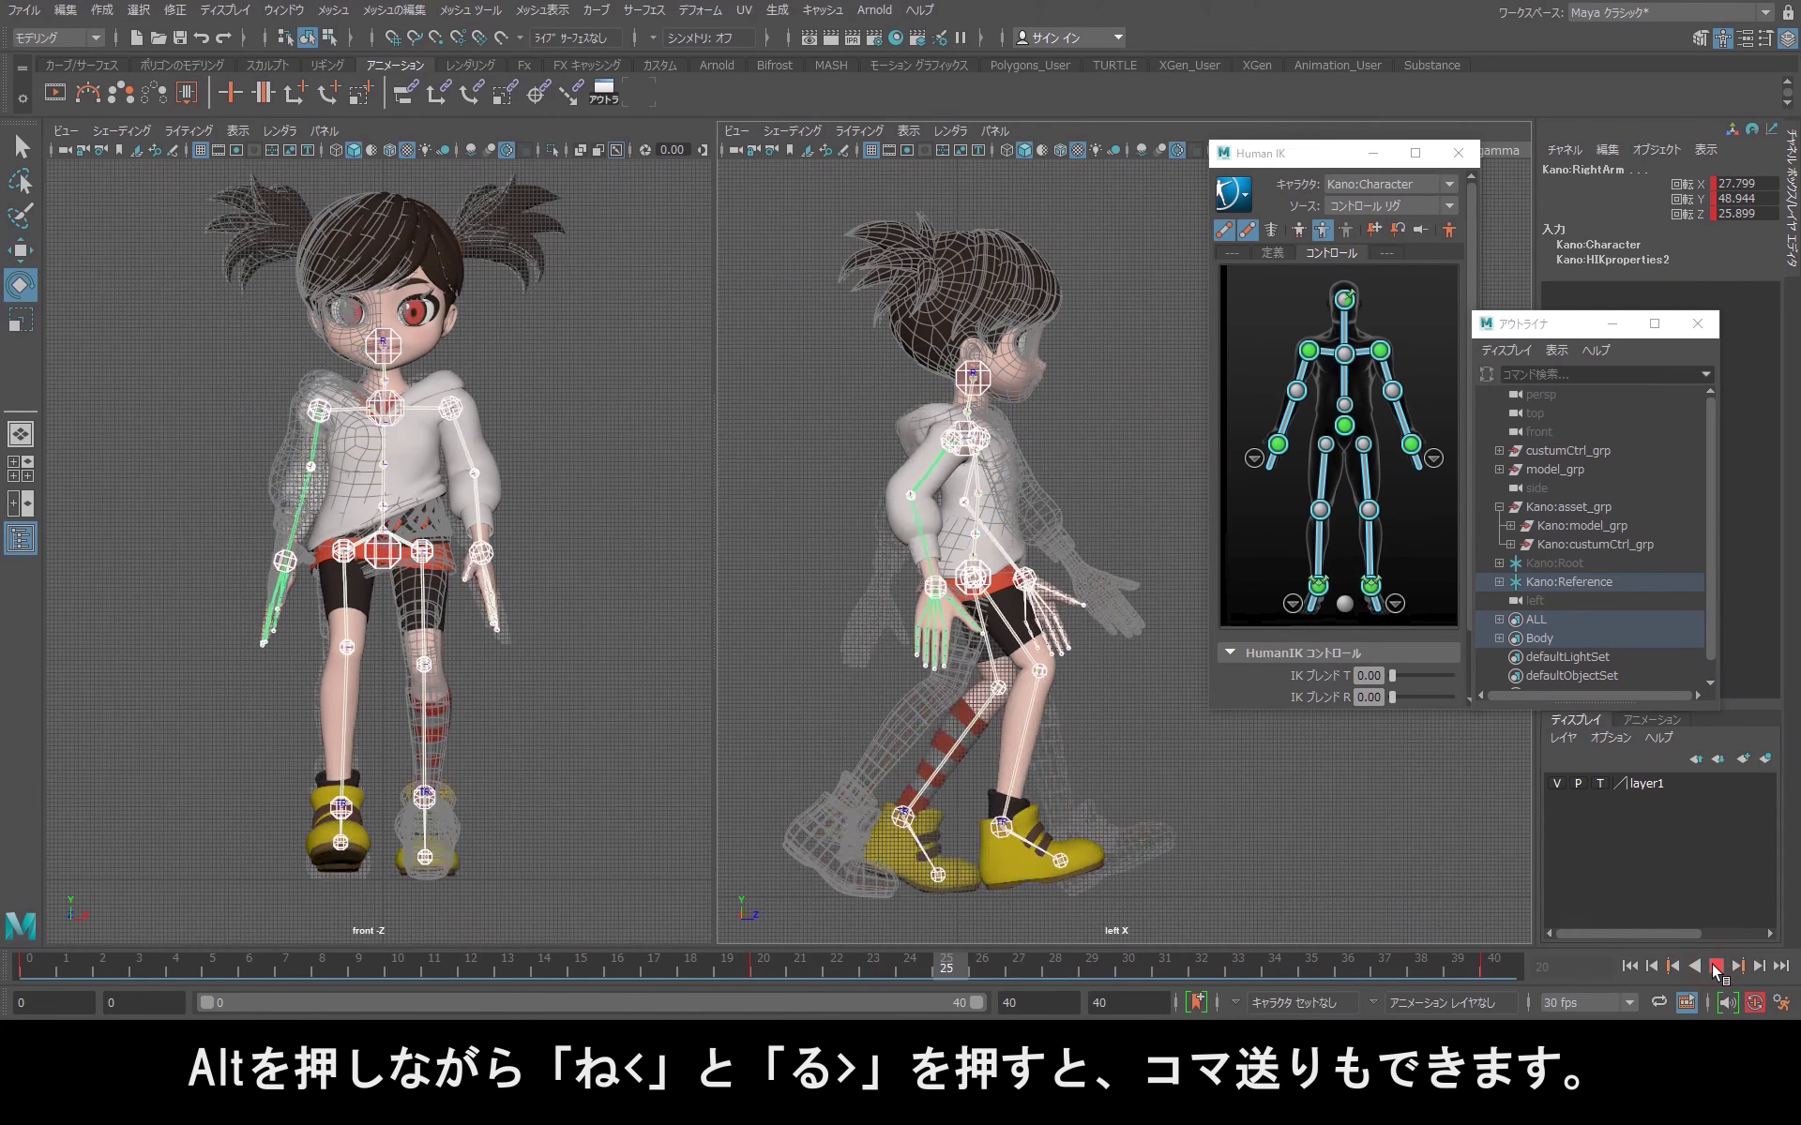